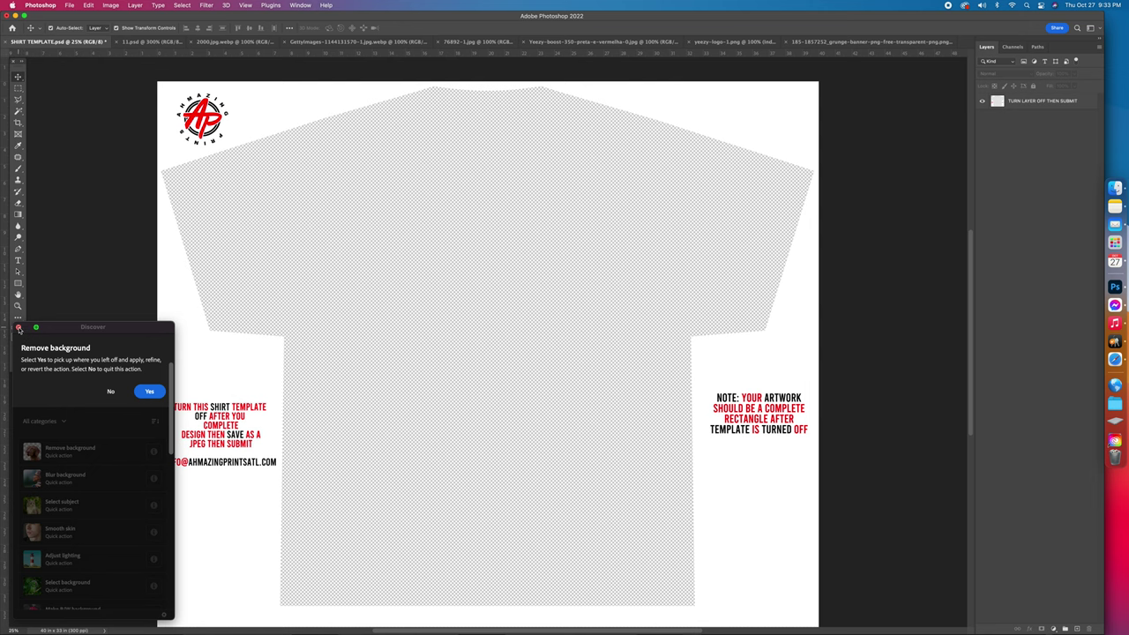
Close the Discover panel and review the open source images, from the 2000.jpg.webp portrait through to the grunge banner
{"action": "left_click", "coordinate": [19, 328]}
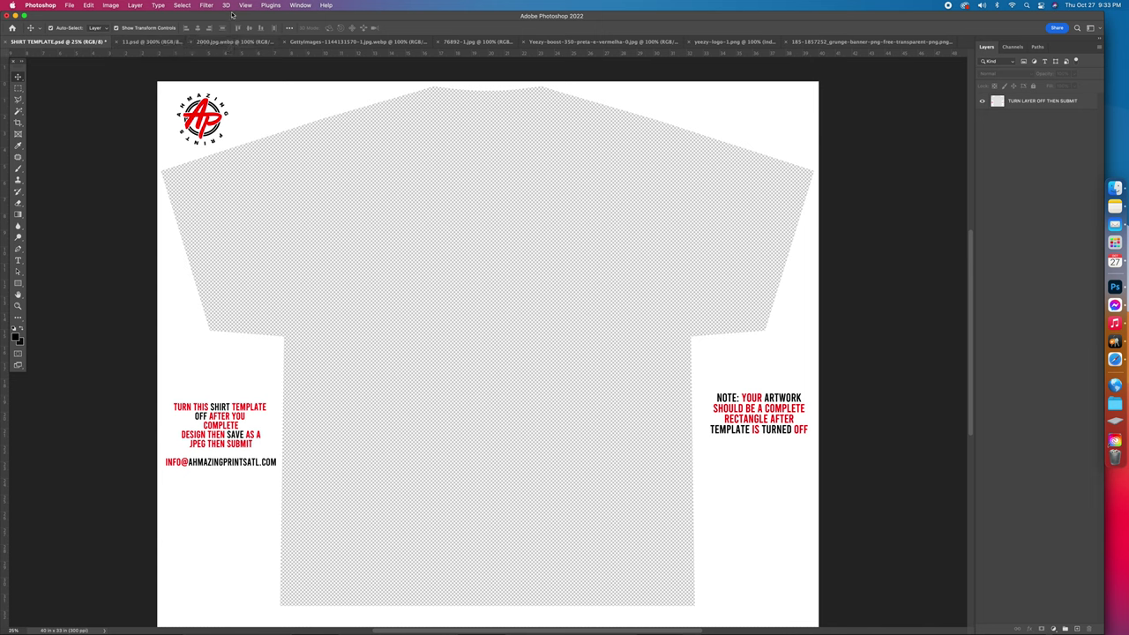
{"action": "left_click", "coordinate": [217, 43]}
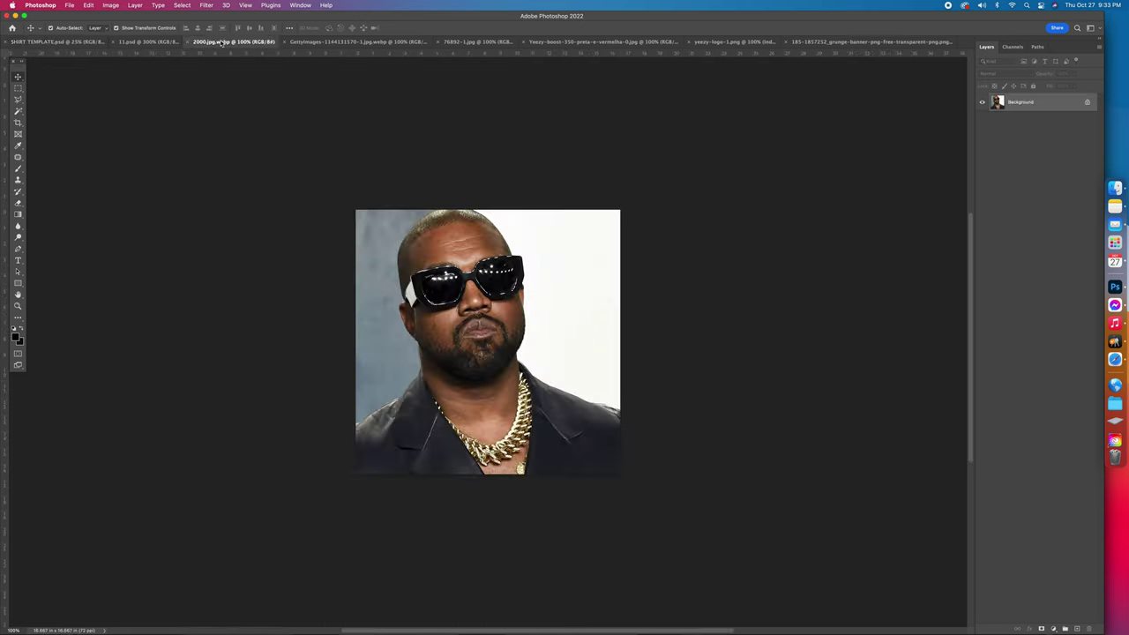
{"action": "left_click", "coordinate": [353, 42]}
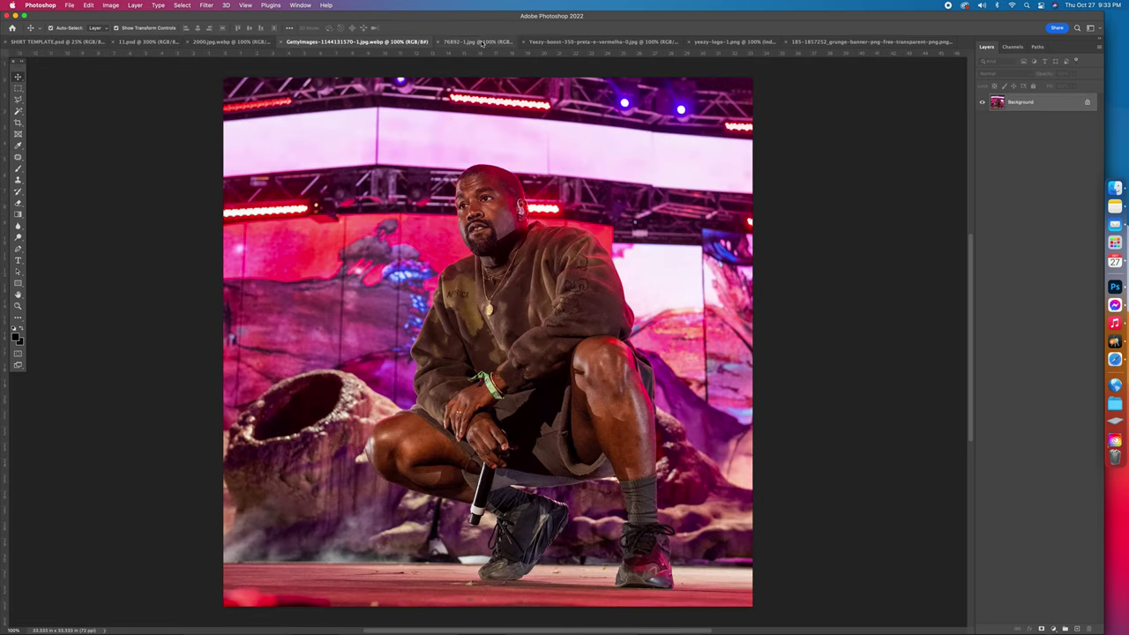
{"action": "left_click", "coordinate": [478, 42]}
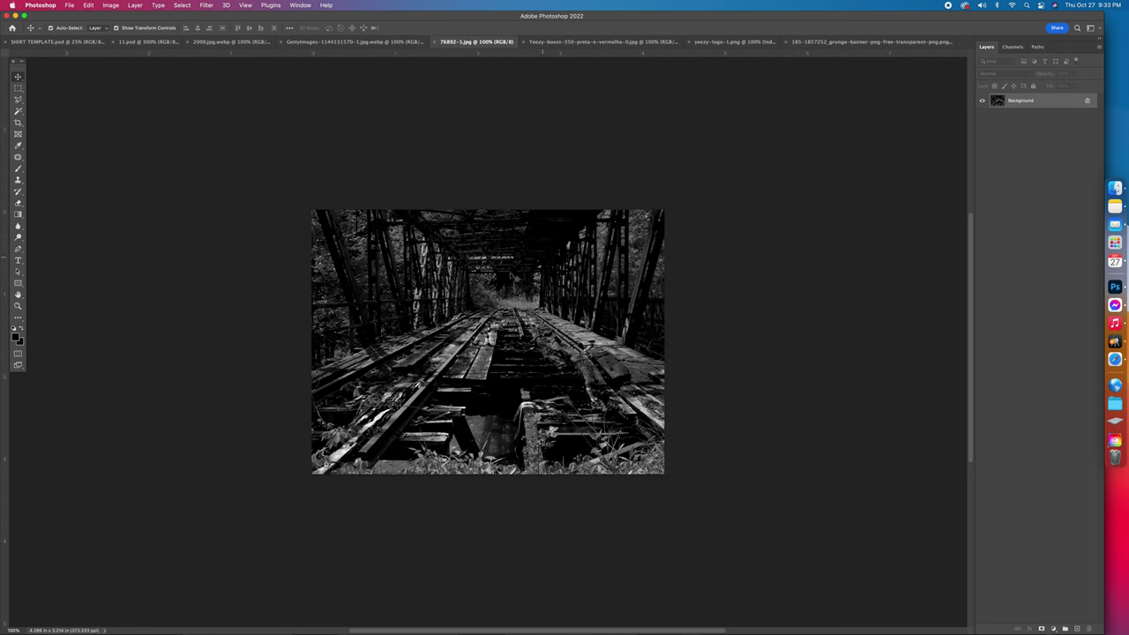
{"action": "left_click", "coordinate": [564, 43]}
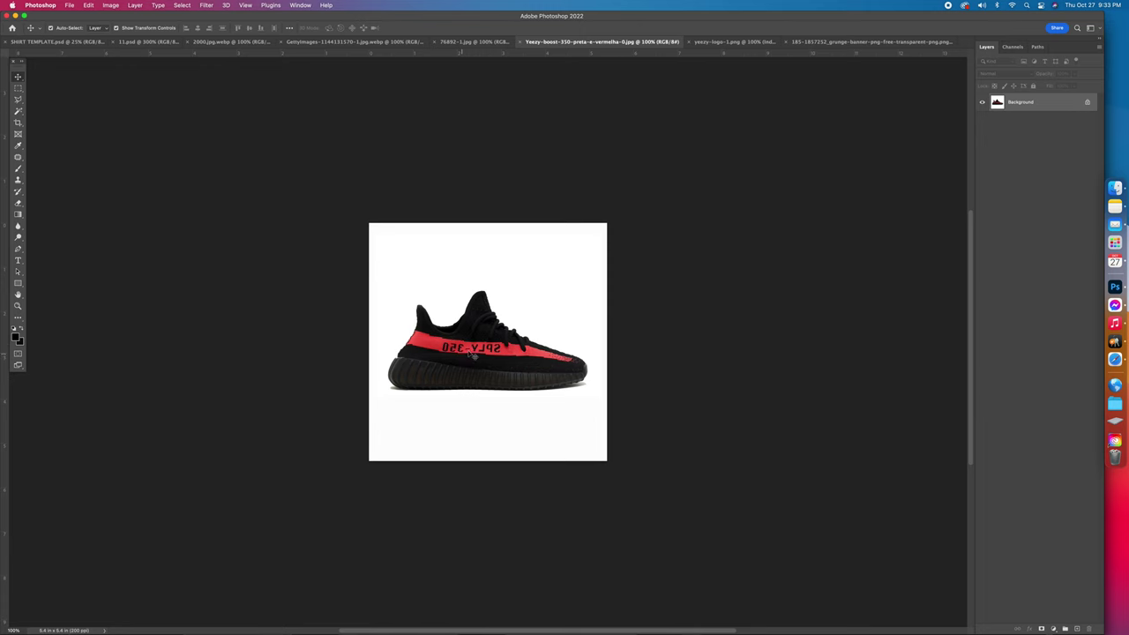
{"action": "left_click", "coordinate": [731, 43]}
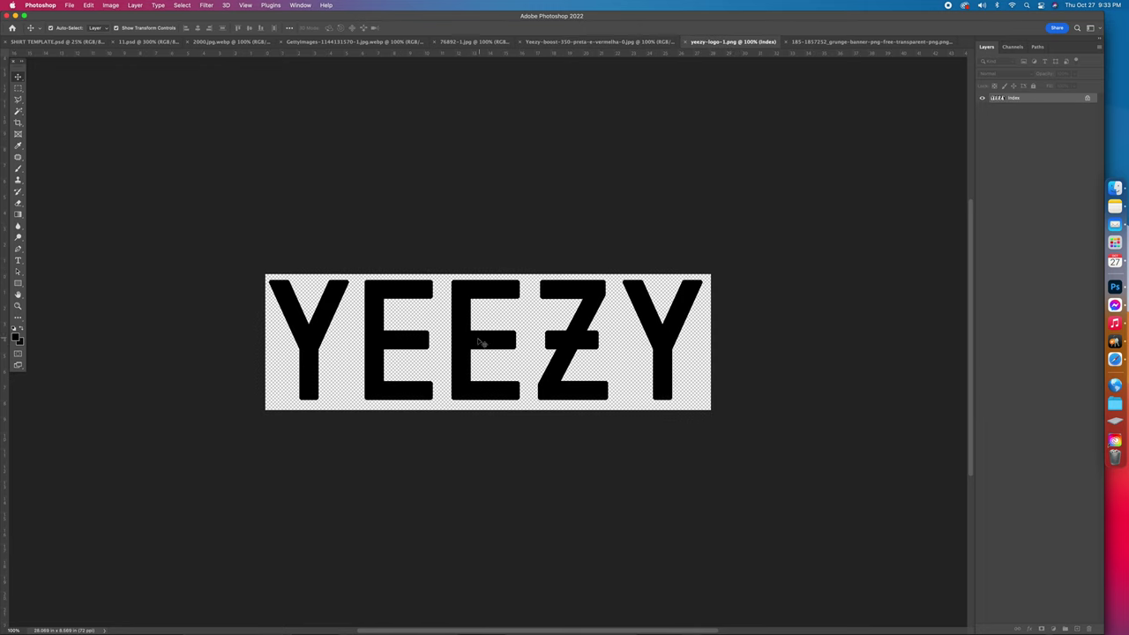
{"action": "left_click", "coordinate": [863, 42]}
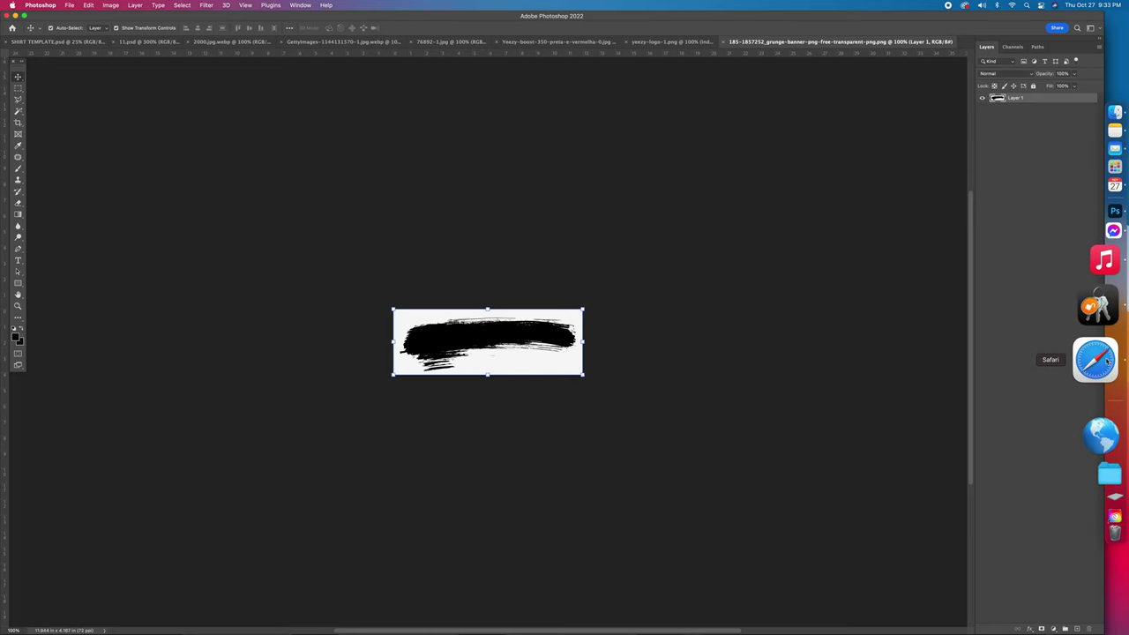
Switch to Safari, dismiss the Google Lens search box, and show the size filter options for the "grunge png" image results
{"action": "left_click", "coordinate": [1106, 361]}
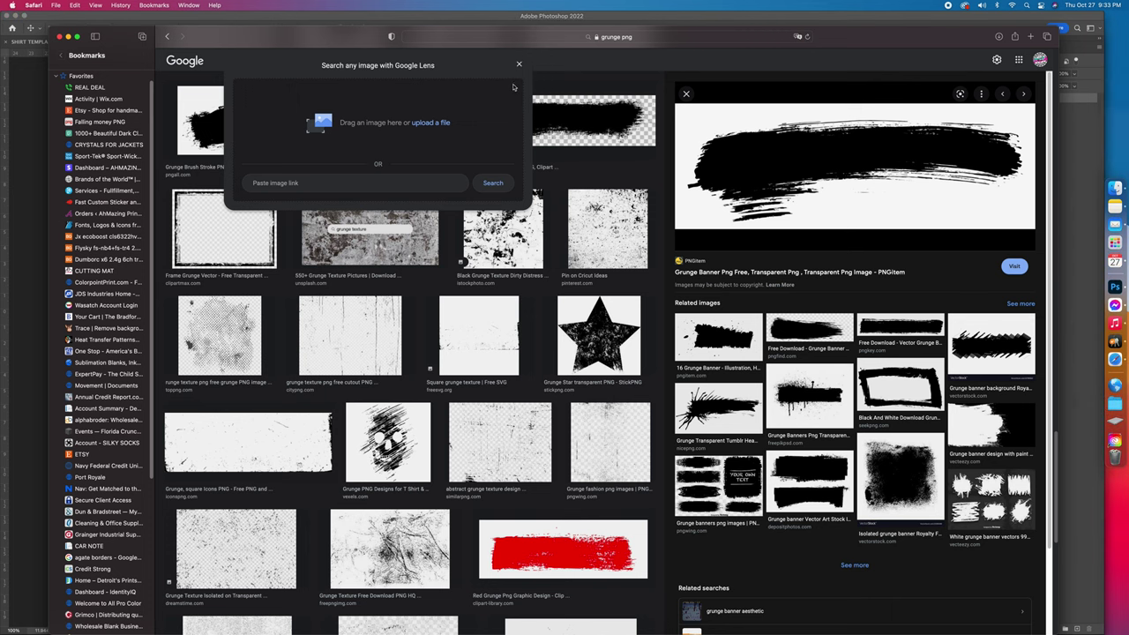
{"action": "left_click", "coordinate": [582, 73]}
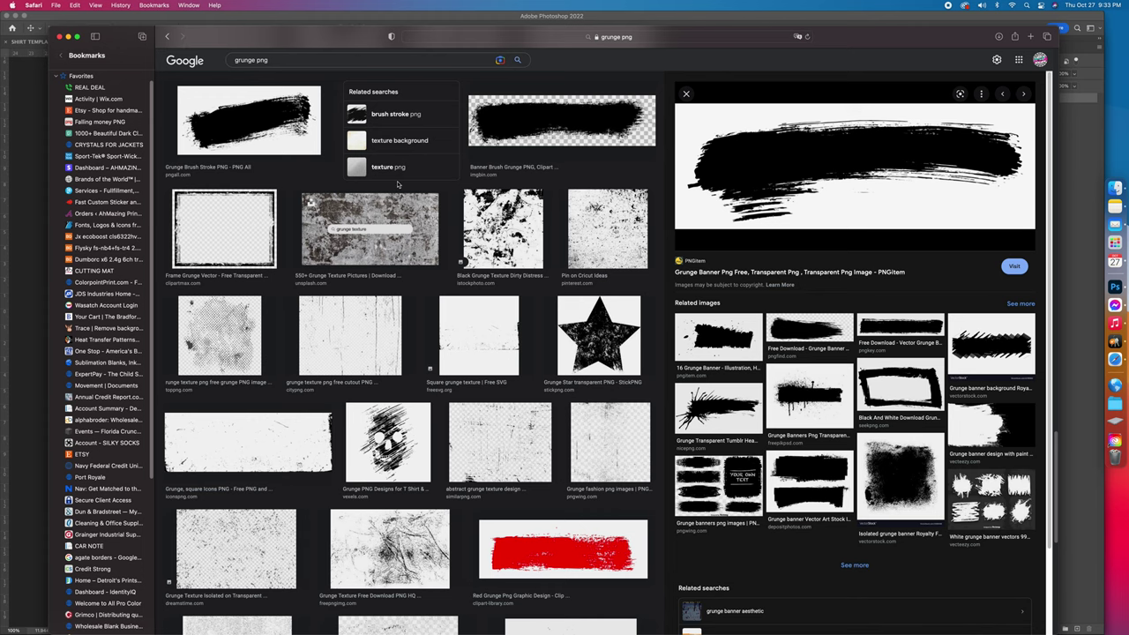
{"action": "scroll", "coordinate": [398, 185], "scroll_direction": "up", "scroll_amount": 15}
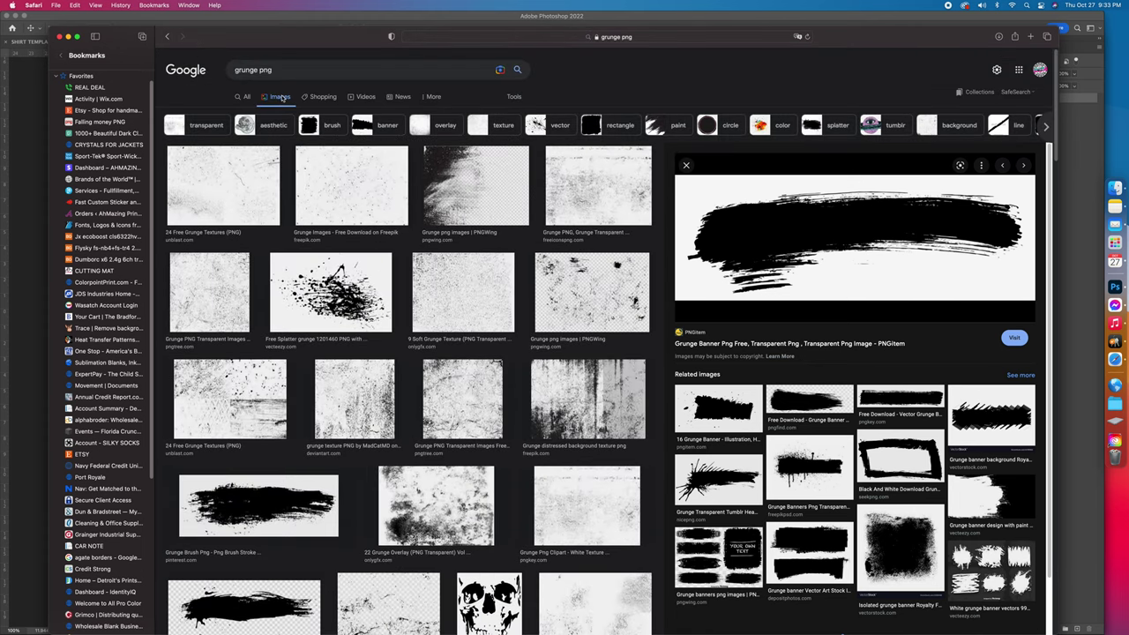
{"action": "left_click", "coordinate": [513, 98]}
{"action": "left_click", "coordinate": [235, 114]}
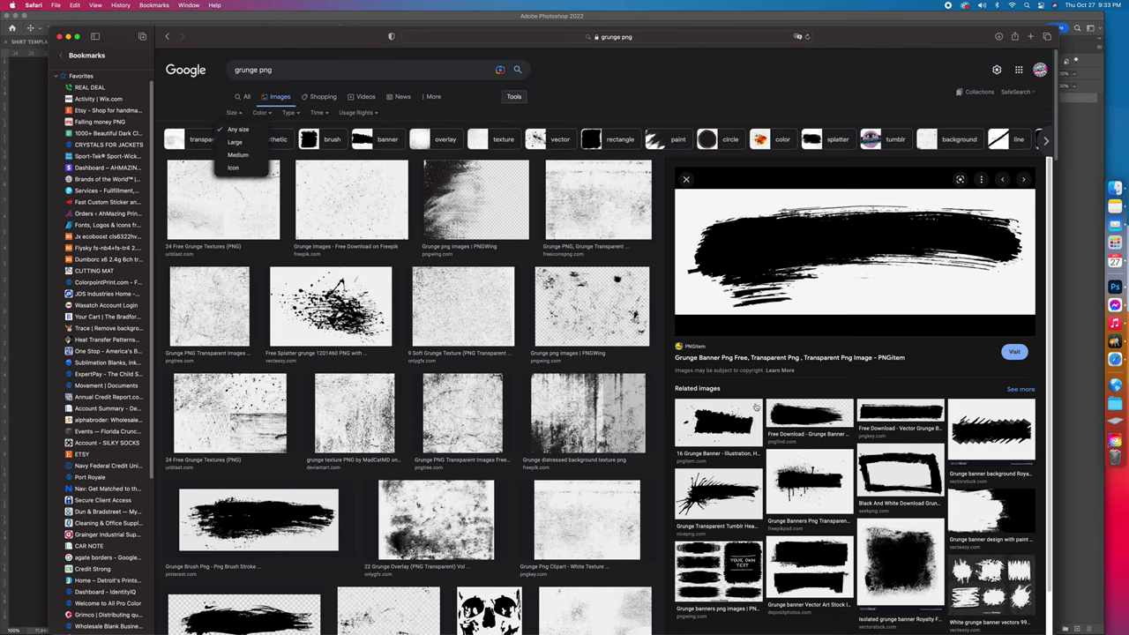
Go back through the previewed grunge images until the plain "grunge png" results grid is shown without a preview
{"action": "left_click", "coordinate": [170, 36]}
{"action": "left_click", "coordinate": [169, 36]}
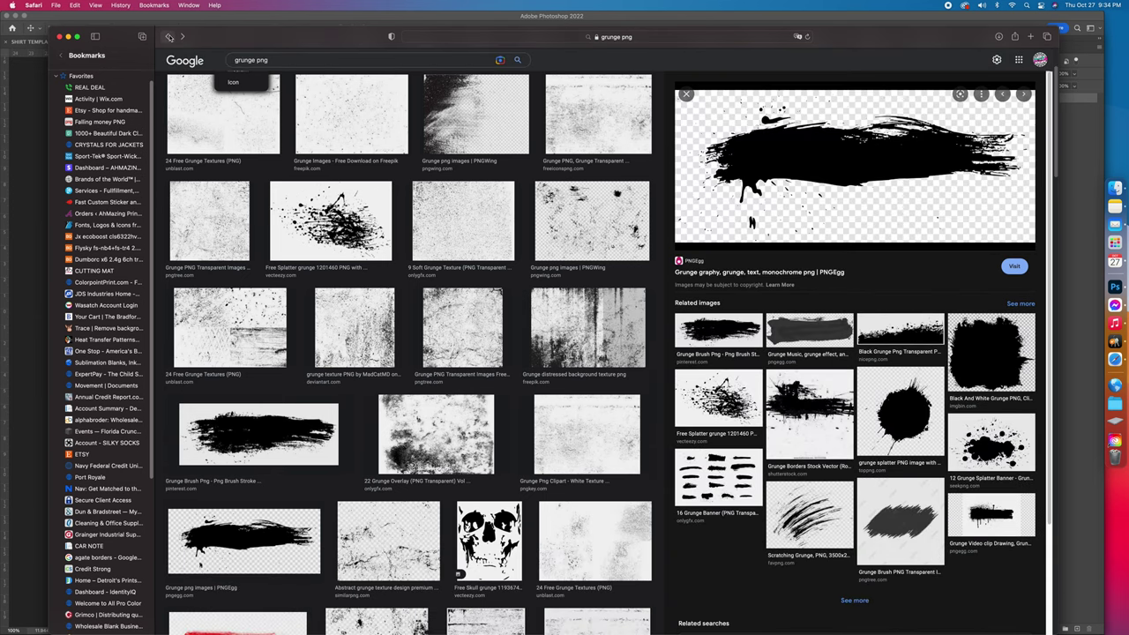
{"action": "left_click", "coordinate": [169, 36]}
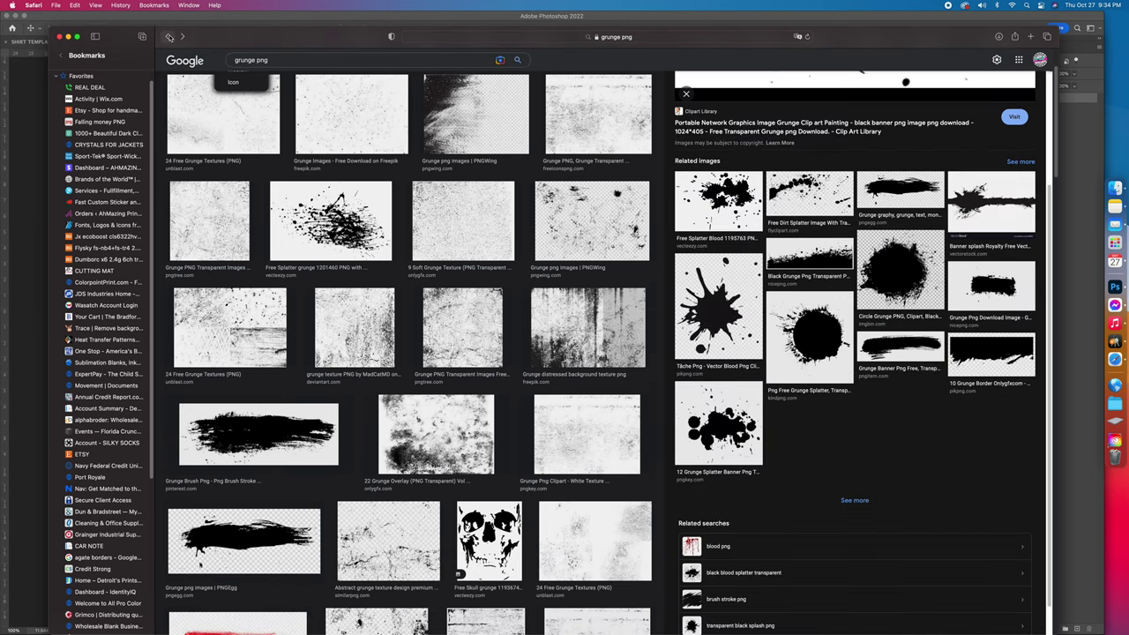
{"action": "left_click", "coordinate": [169, 36]}
Search Google Images for "kanye on stage" and limit the results to large images
{"action": "left_click_drag", "start_coordinate": [272, 63], "coordinate": [163, 60]}
{"action": "type", "text": "KANY"}
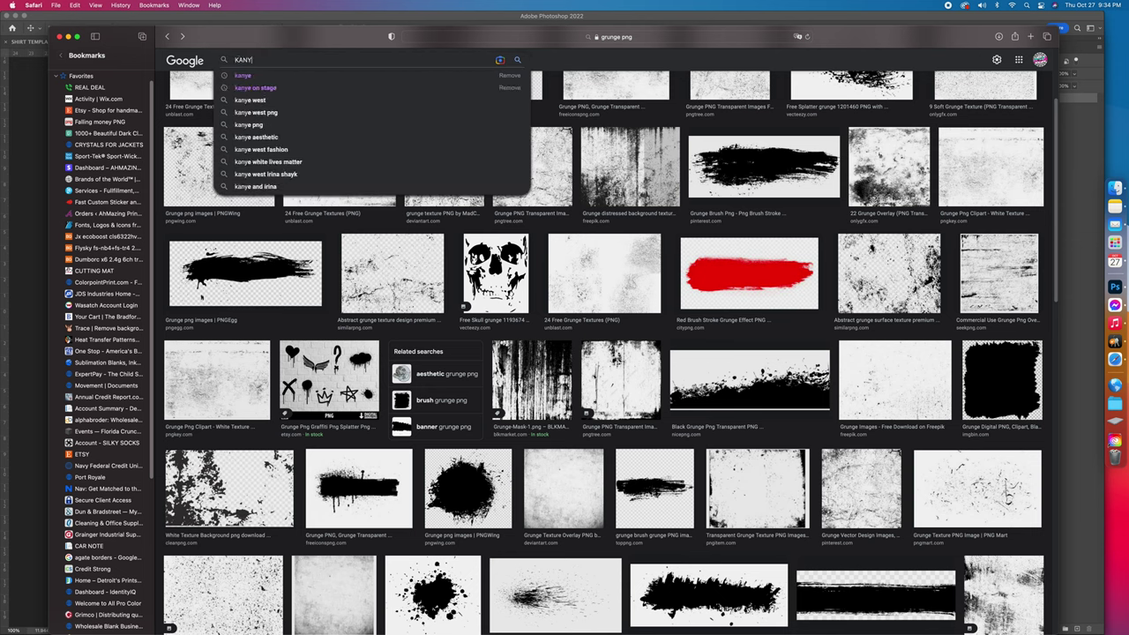
{"action": "key", "text": "Down"}
{"action": "key", "text": "Down"}
{"action": "key", "text": "Return"}
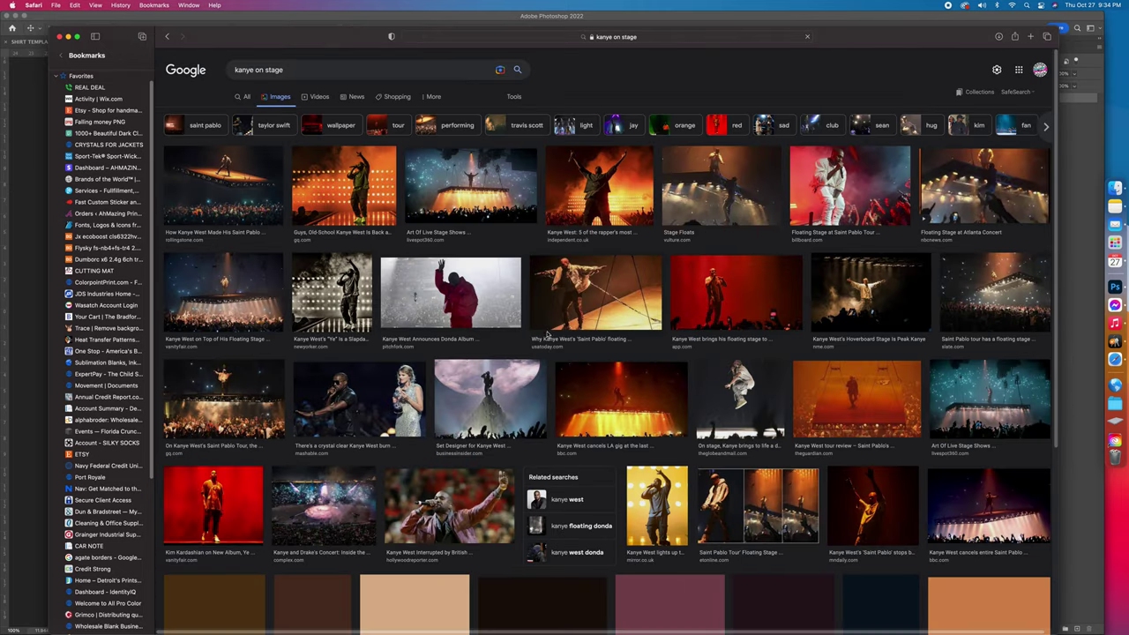
{"action": "left_click", "coordinate": [516, 98]}
{"action": "left_click", "coordinate": [233, 113]}
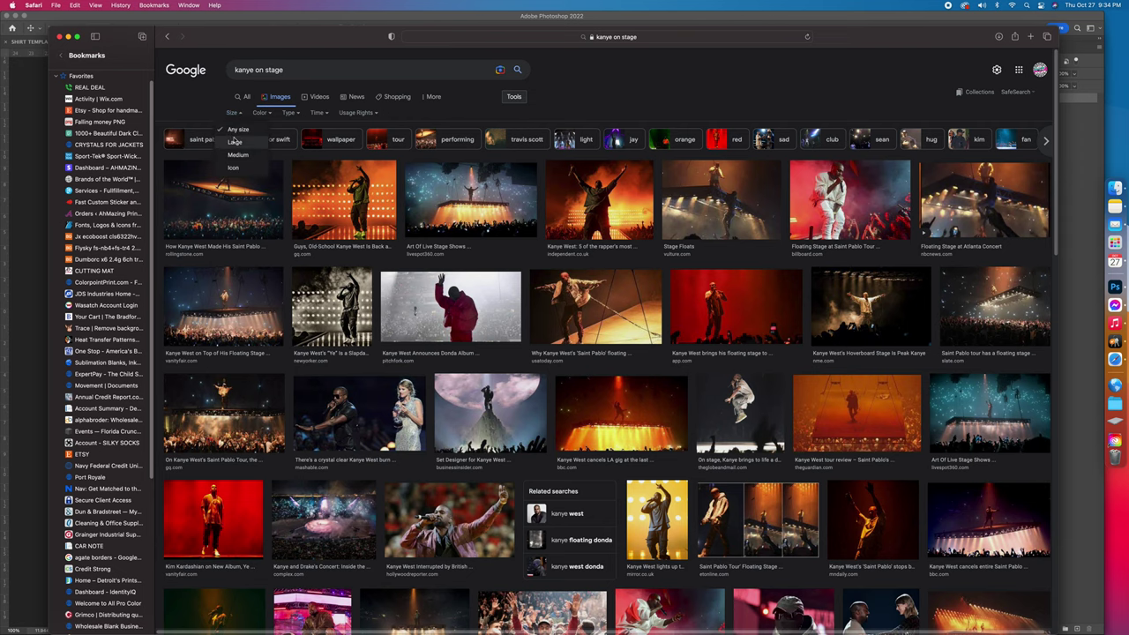
{"action": "left_click", "coordinate": [236, 142]}
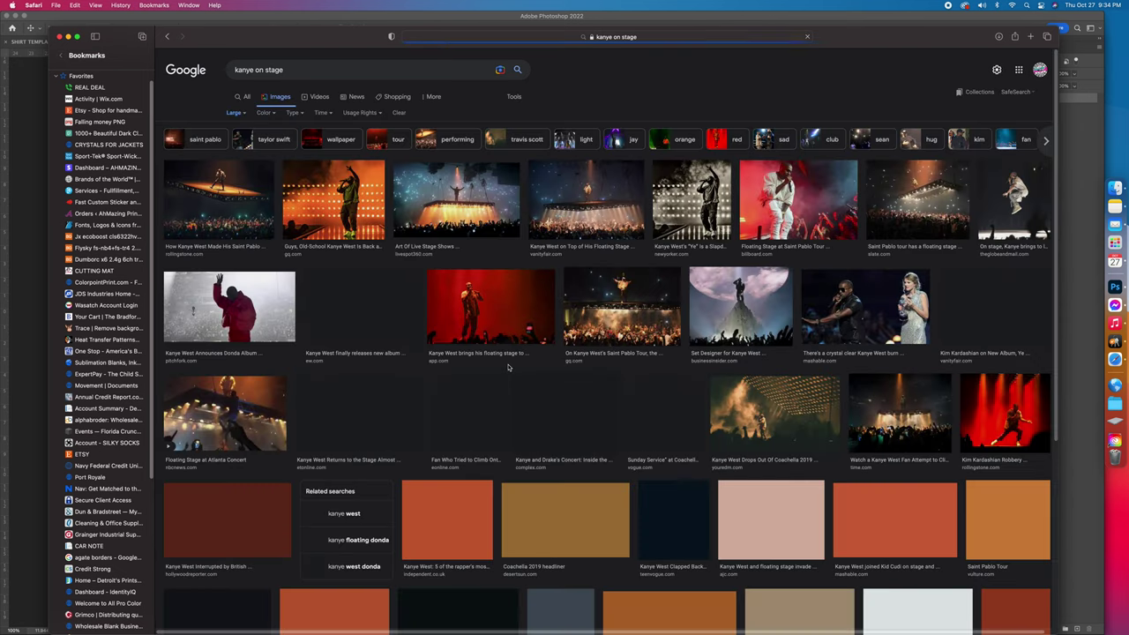
Browse the large stage photos and preview the Rolling Stone image from the Drake and Kanye concert article
{"action": "scroll", "coordinate": [582, 411], "scroll_direction": "down", "scroll_amount": 10}
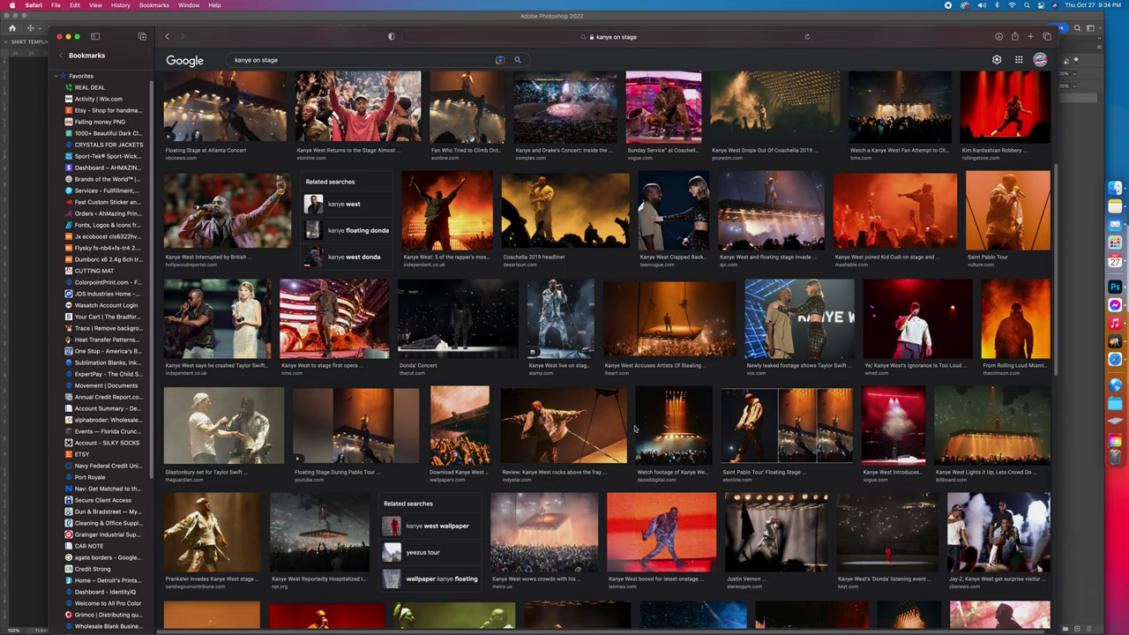
{"action": "scroll", "coordinate": [713, 470], "scroll_direction": "down", "scroll_amount": 4}
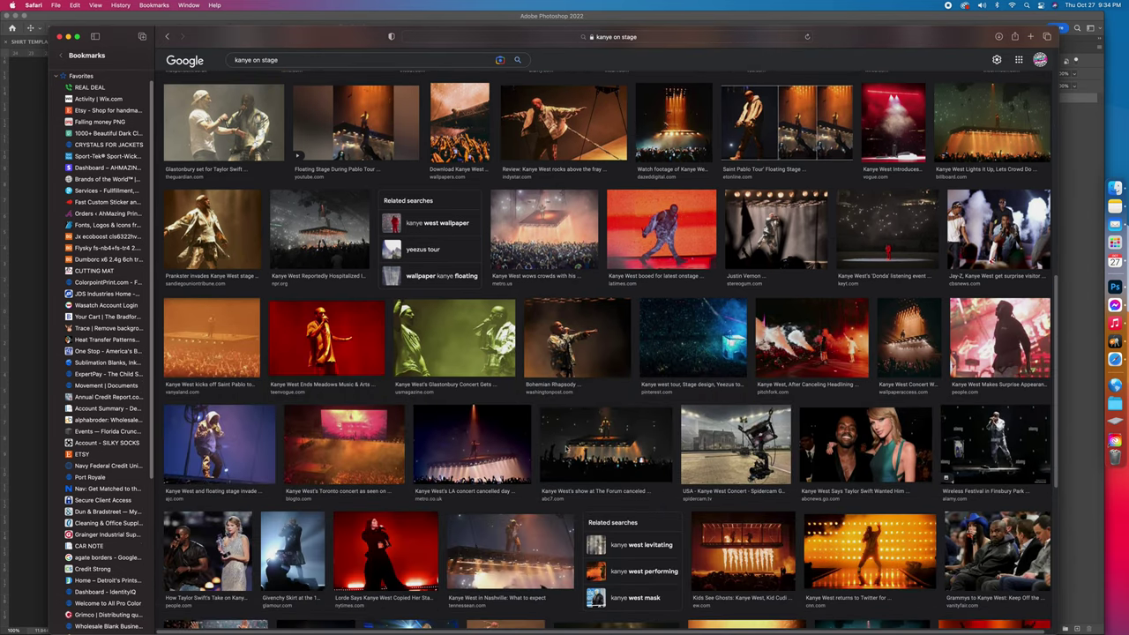
{"action": "scroll", "coordinate": [713, 469], "scroll_direction": "down", "scroll_amount": 15}
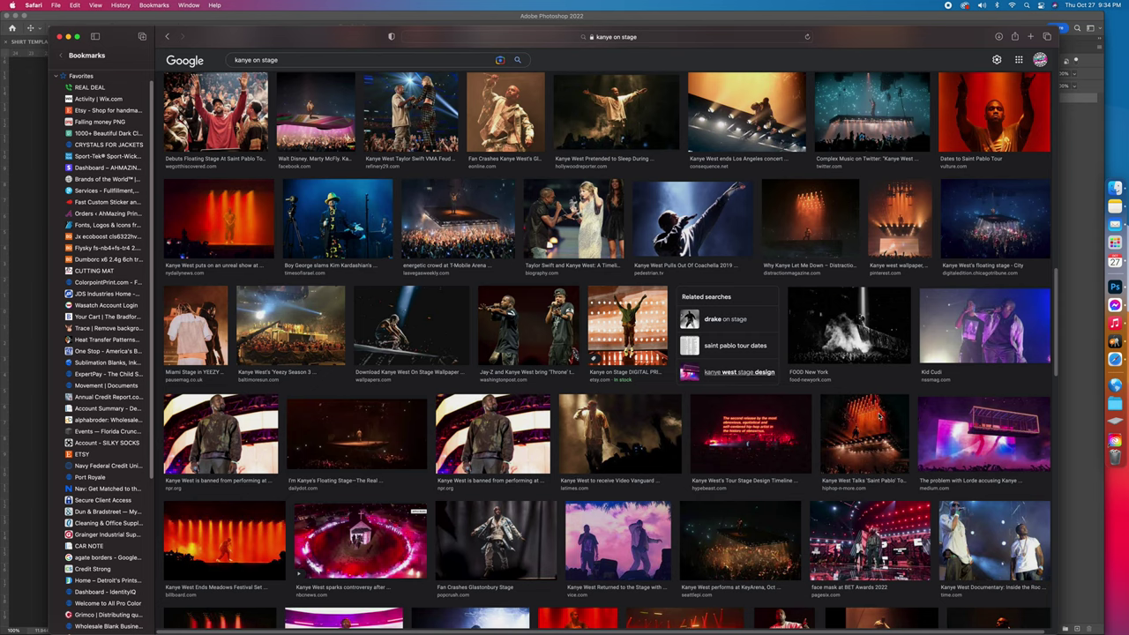
{"action": "scroll", "coordinate": [481, 547], "scroll_direction": "down", "scroll_amount": 8}
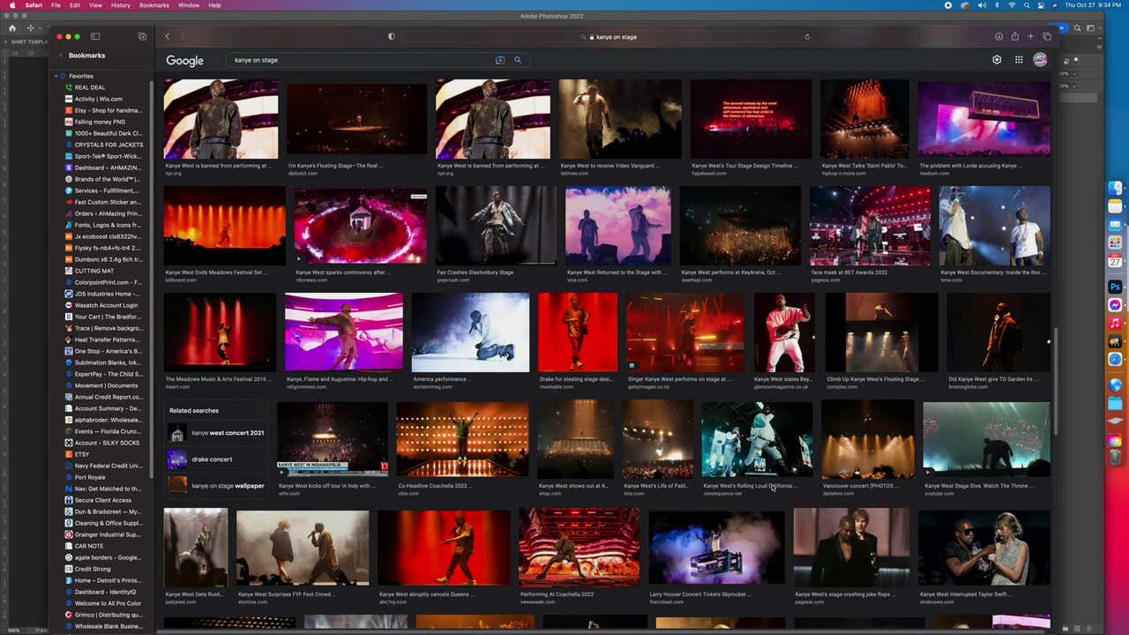
{"action": "scroll", "coordinate": [773, 486], "scroll_direction": "down", "scroll_amount": 8}
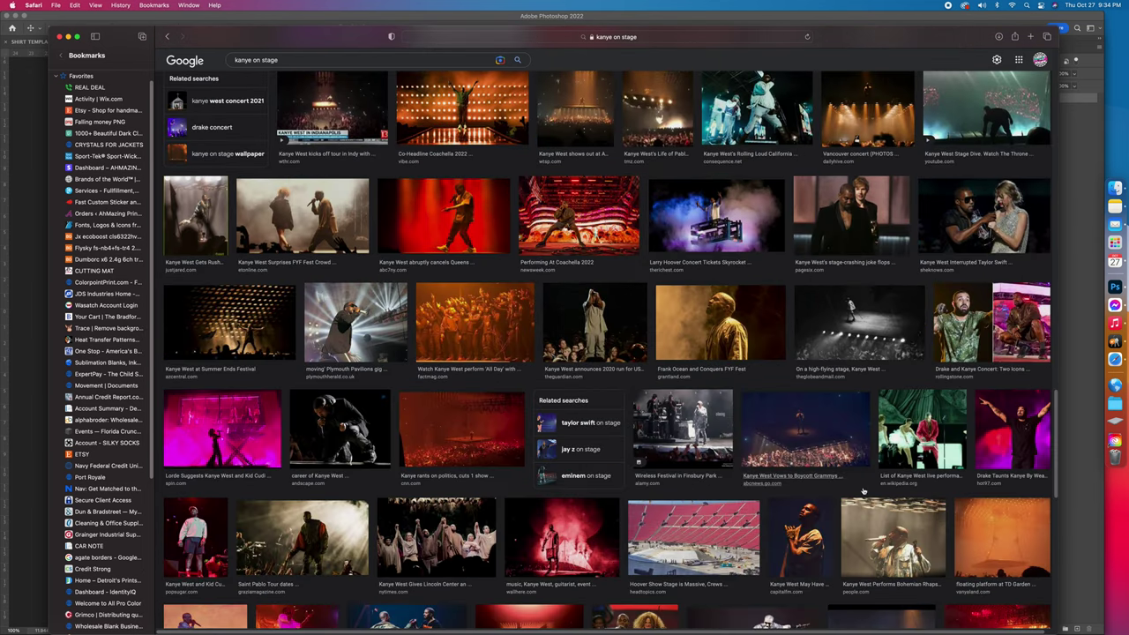
{"action": "left_click", "coordinate": [1017, 337]}
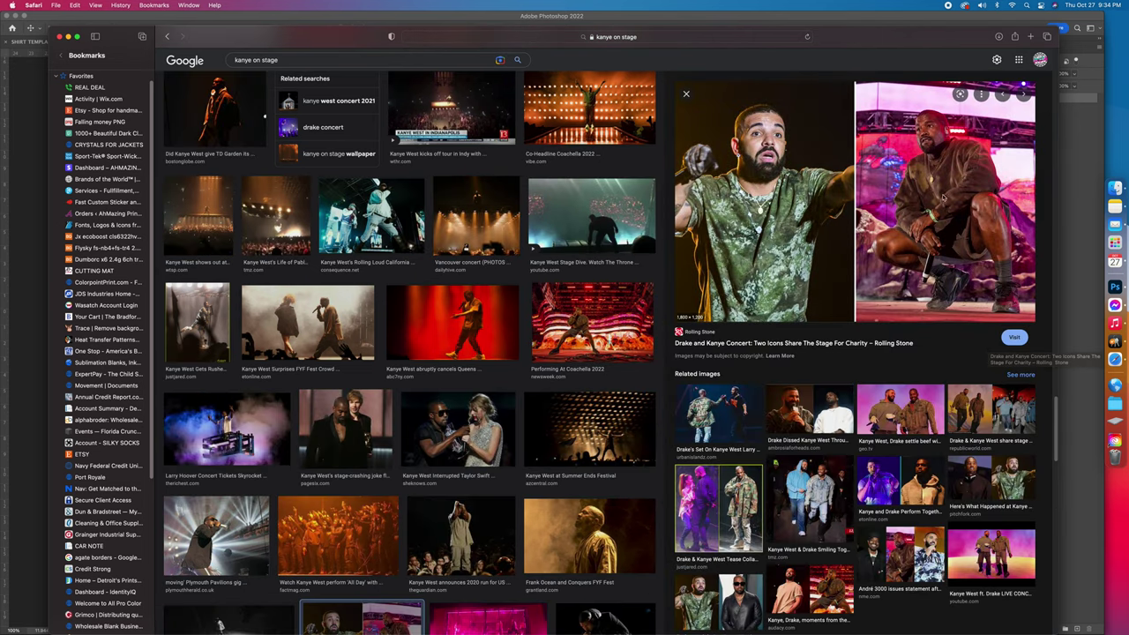
Open the previewed Drake and Kanye concert image in Photoshop and close its document again
{"action": "left_click_drag", "start_coordinate": [975, 314], "coordinate": [1102, 289]}
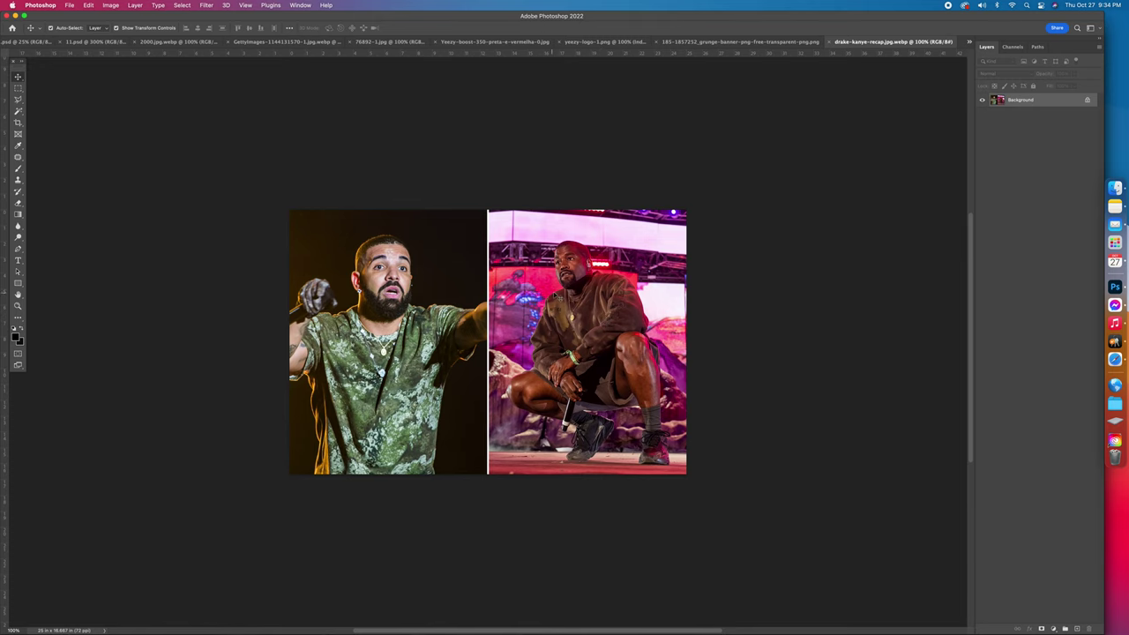
{"action": "left_click", "coordinate": [829, 42]}
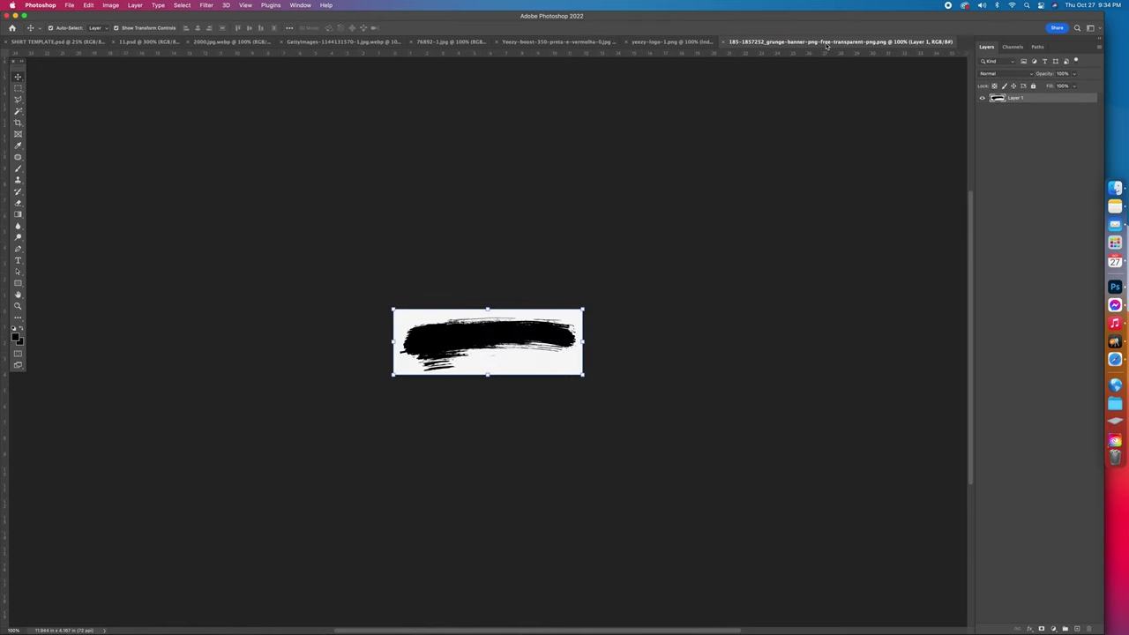
Review the 76892-1.jpg bridge image, and search Google Images in Safari for "white and black wallpaper"
{"action": "left_click", "coordinate": [468, 44]}
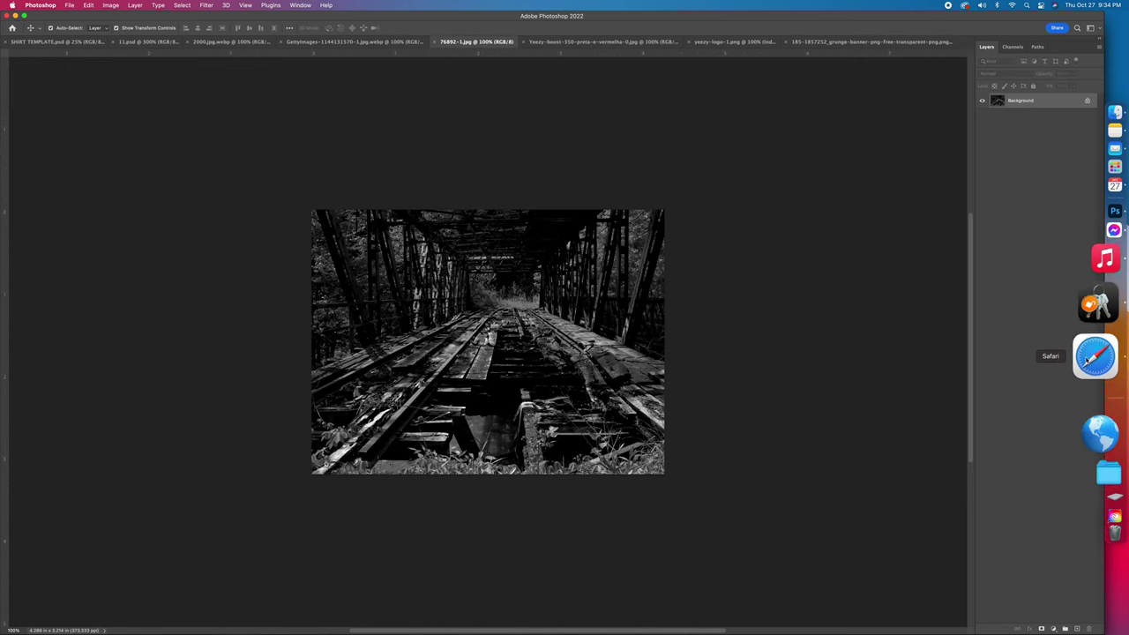
{"action": "left_click", "coordinate": [1095, 357]}
{"action": "left_click", "coordinate": [485, 58]}
{"action": "triple_click", "coordinate": [341, 59]}
{"action": "type", "text": "WHIT"}
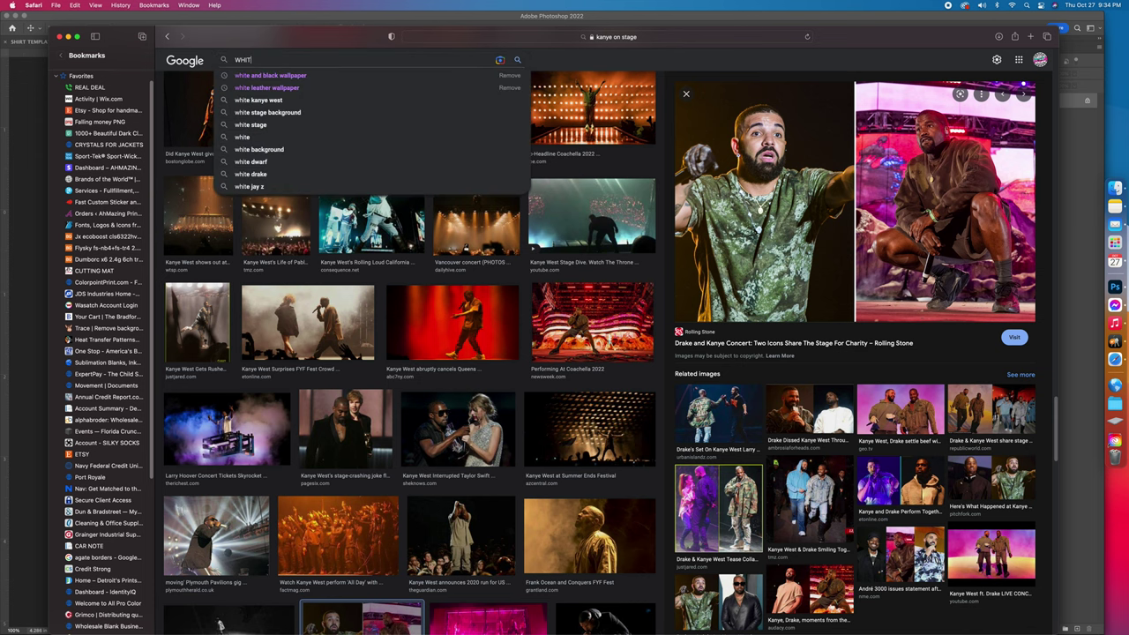
{"action": "left_click", "coordinate": [324, 75]}
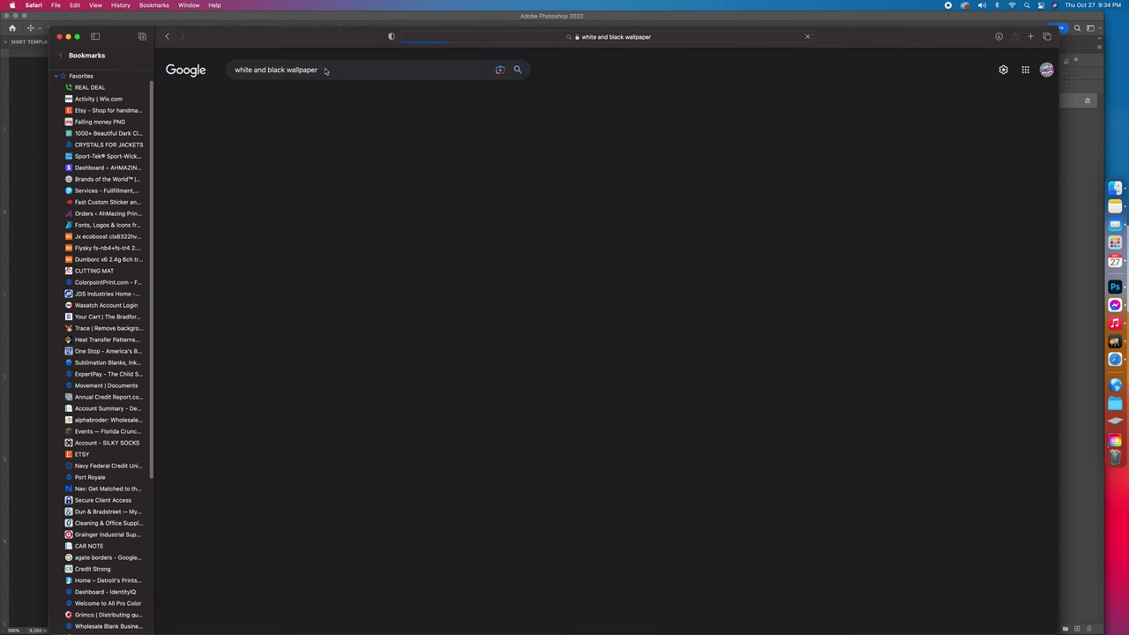
Browse the black and white wallpaper results and preview the Alpha Coders mountain wallpaper
{"action": "scroll", "coordinate": [562, 326], "scroll_direction": "down", "scroll_amount": 5}
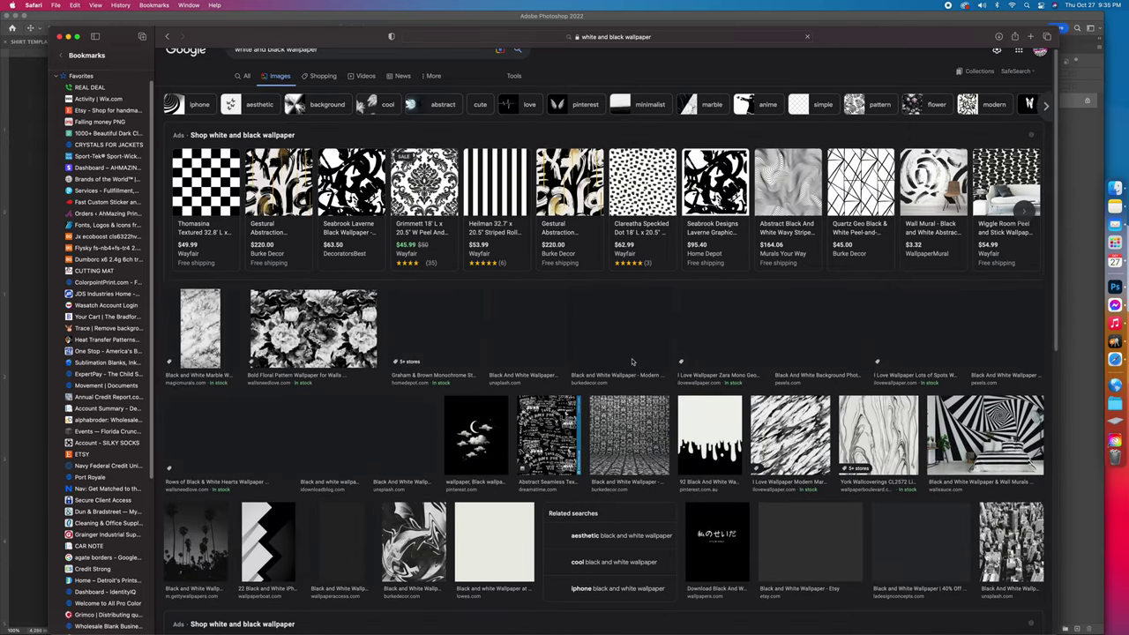
{"action": "scroll", "coordinate": [646, 365], "scroll_direction": "down", "scroll_amount": 15}
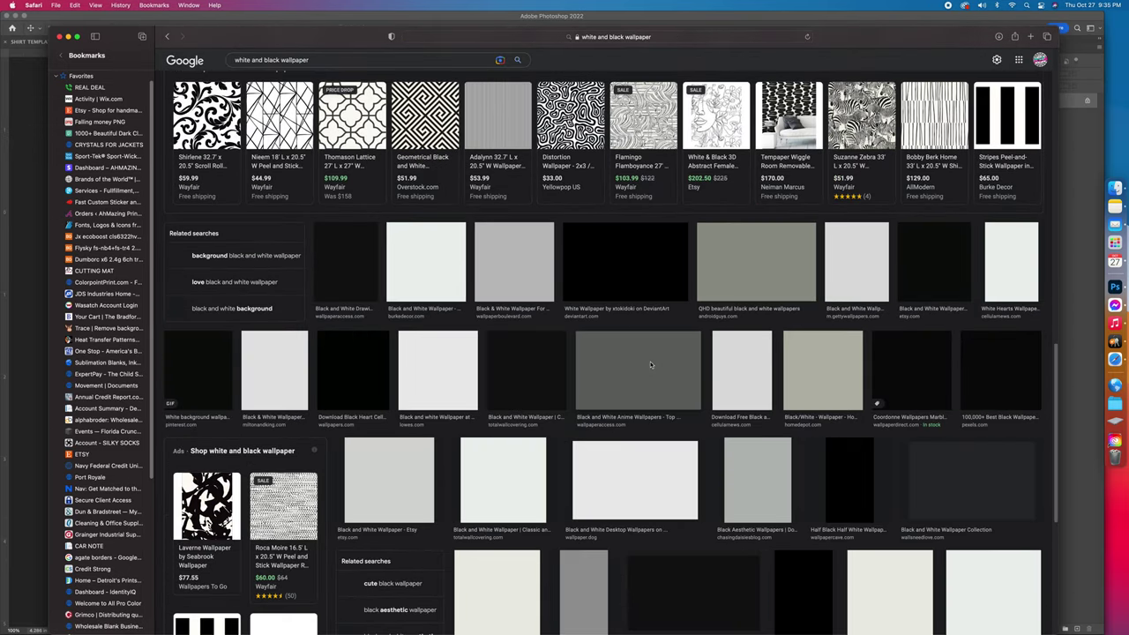
{"action": "scroll", "coordinate": [651, 365], "scroll_direction": "down", "scroll_amount": 1}
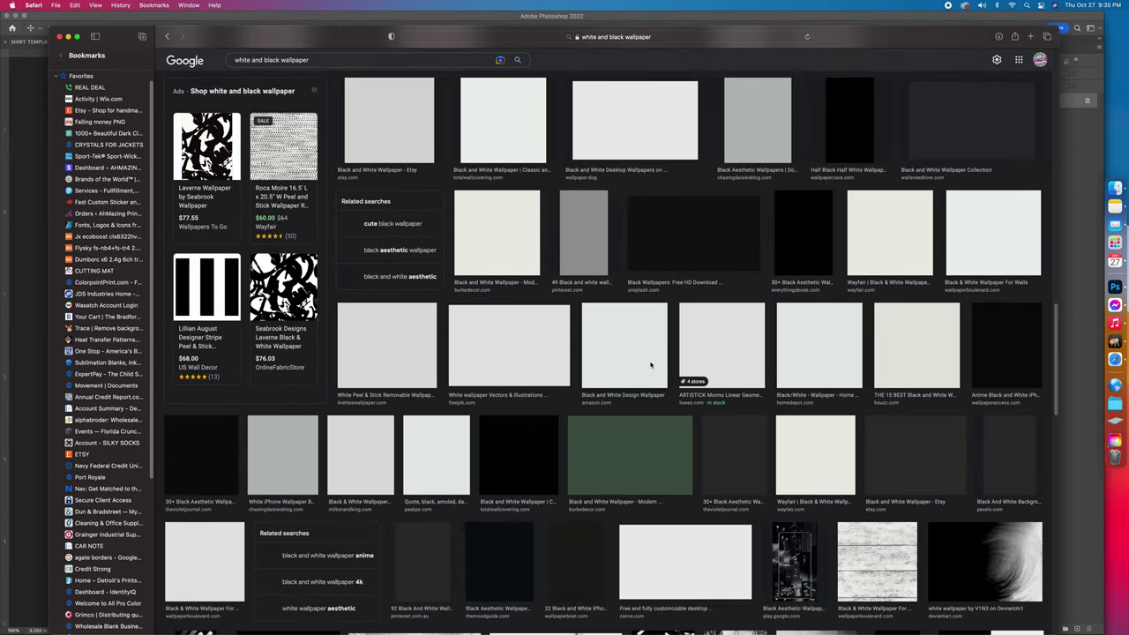
{"action": "scroll", "coordinate": [650, 366], "scroll_direction": "down", "scroll_amount": 6}
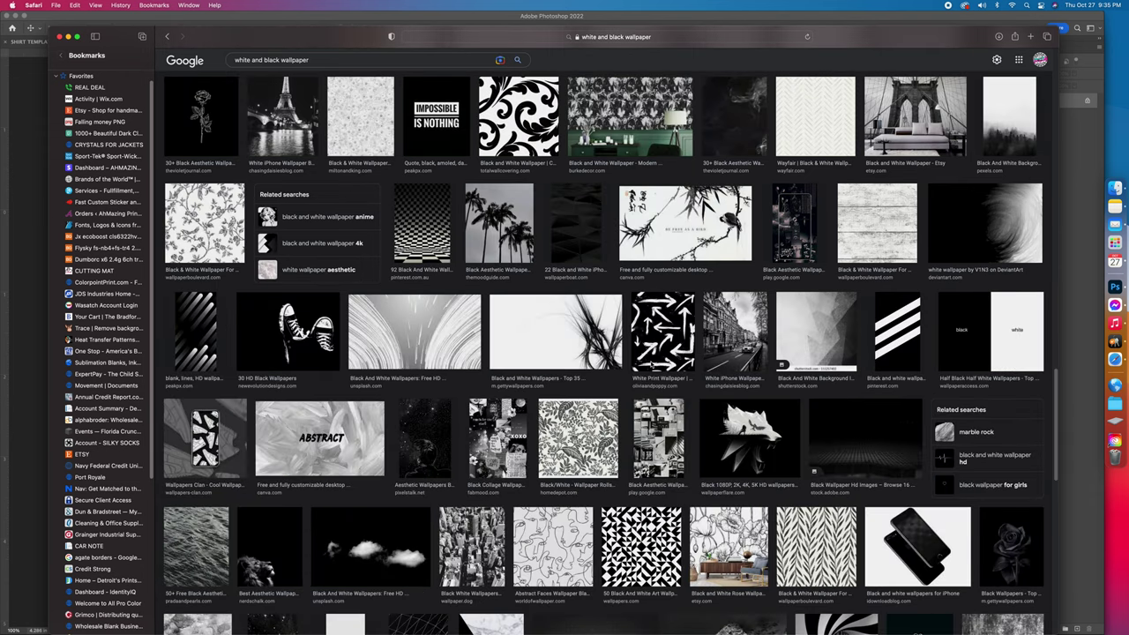
{"action": "scroll", "coordinate": [652, 364], "scroll_direction": "down", "scroll_amount": 7}
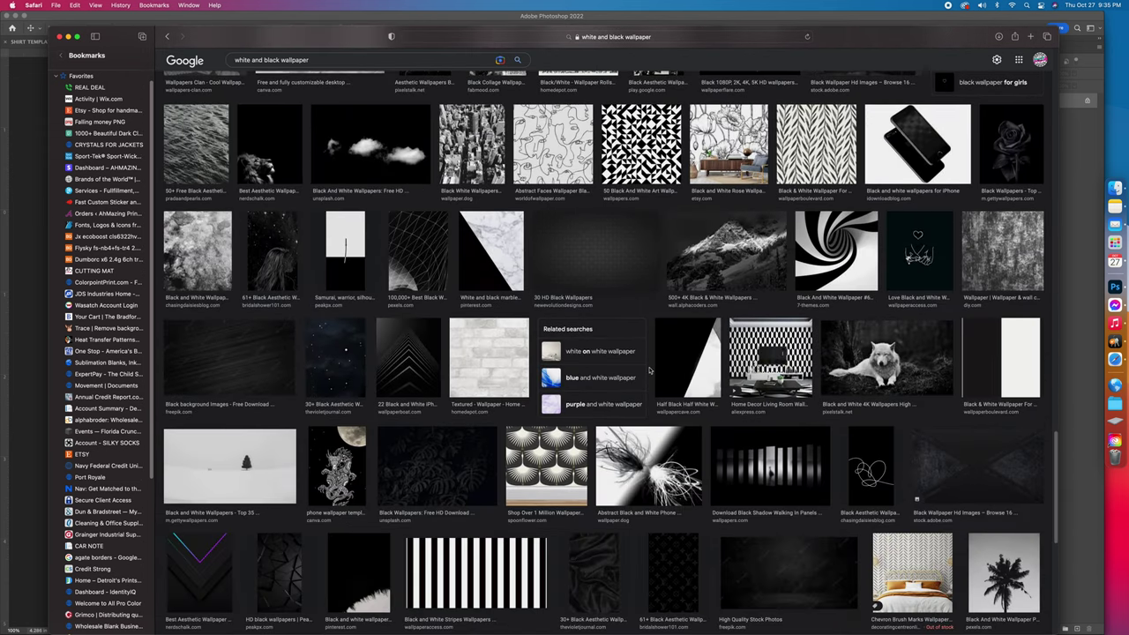
{"action": "scroll", "coordinate": [649, 371], "scroll_direction": "down", "scroll_amount": 1}
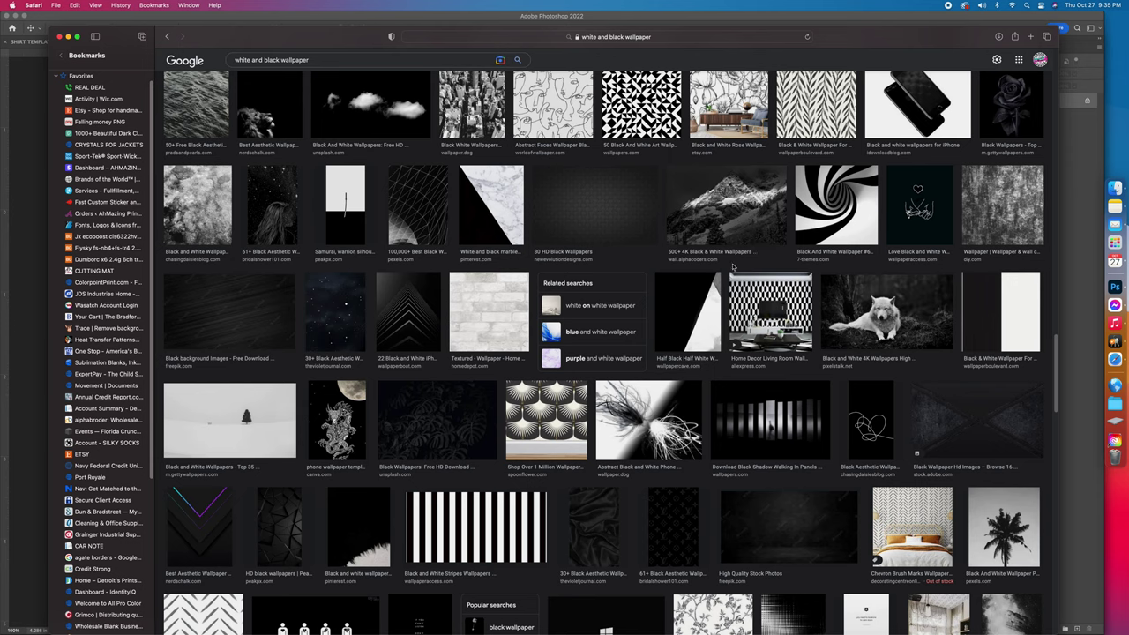
{"action": "left_click", "coordinate": [722, 242]}
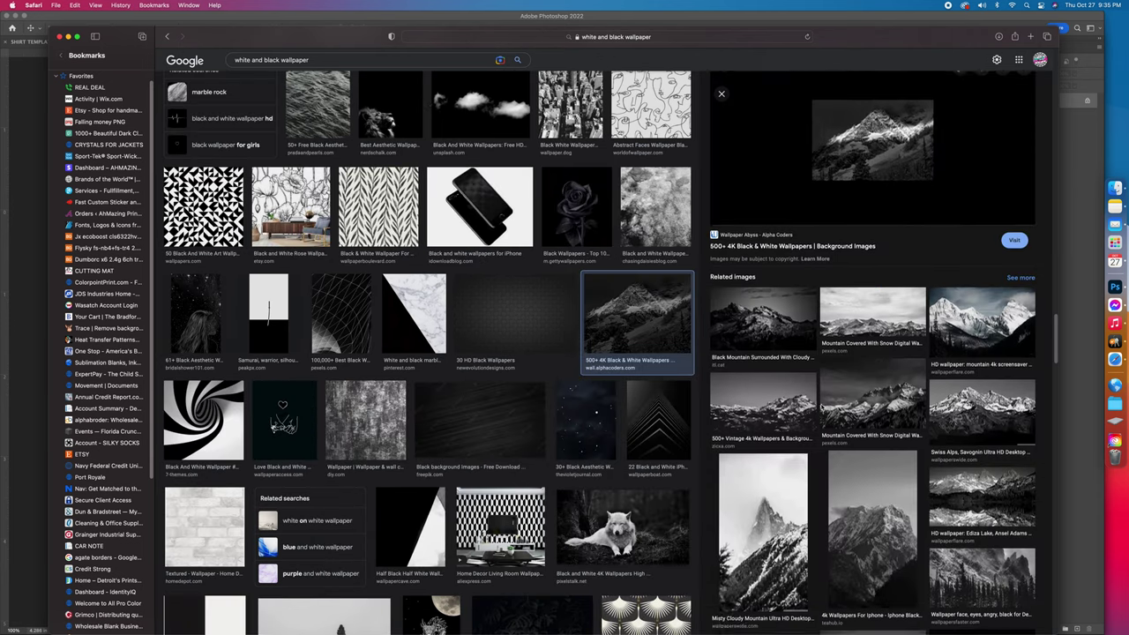
Skim more black and white wallpaper results, and switch to Photoshop to review the stage photo, sunglasses portrait and YEEZY logo documents
{"action": "scroll", "coordinate": [583, 439], "scroll_direction": "down", "scroll_amount": 12}
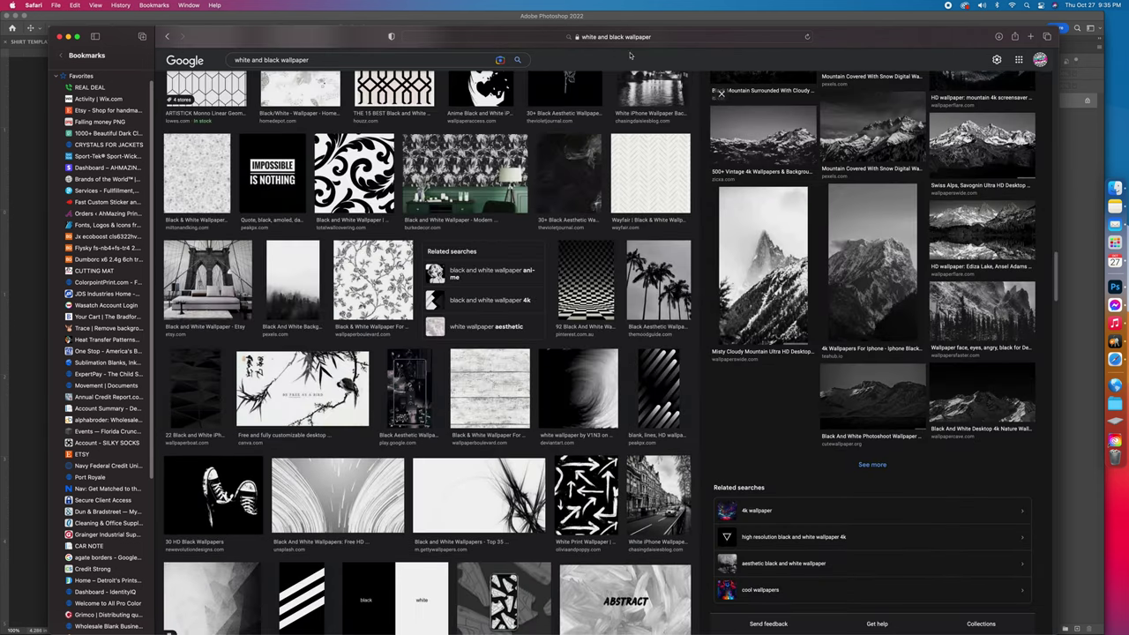
{"action": "left_click", "coordinate": [1114, 280]}
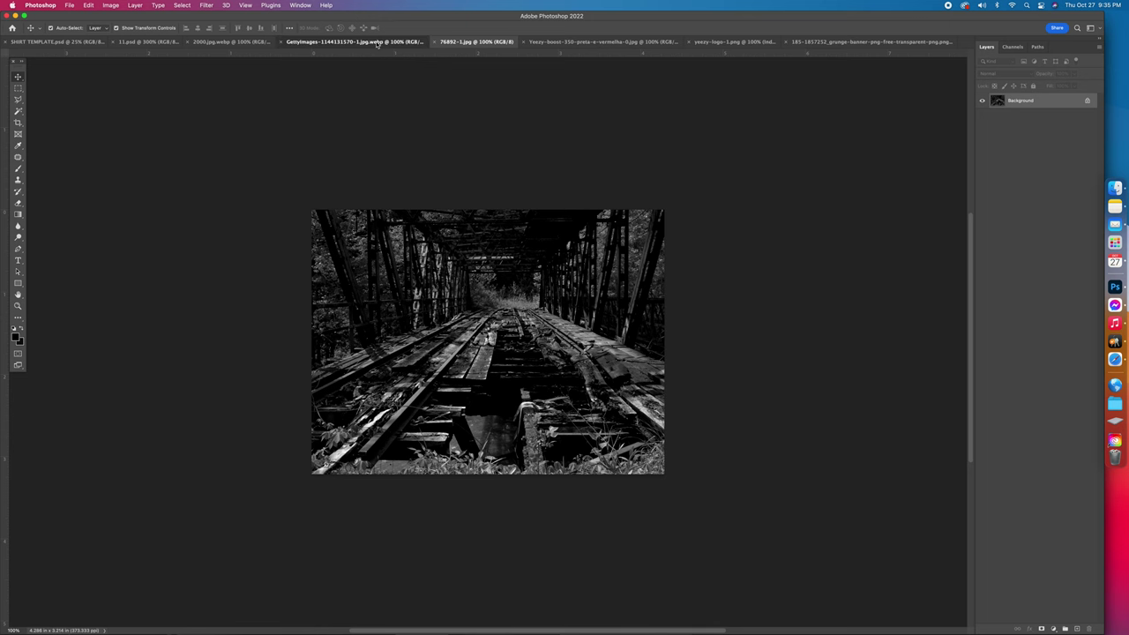
{"action": "left_click", "coordinate": [378, 42]}
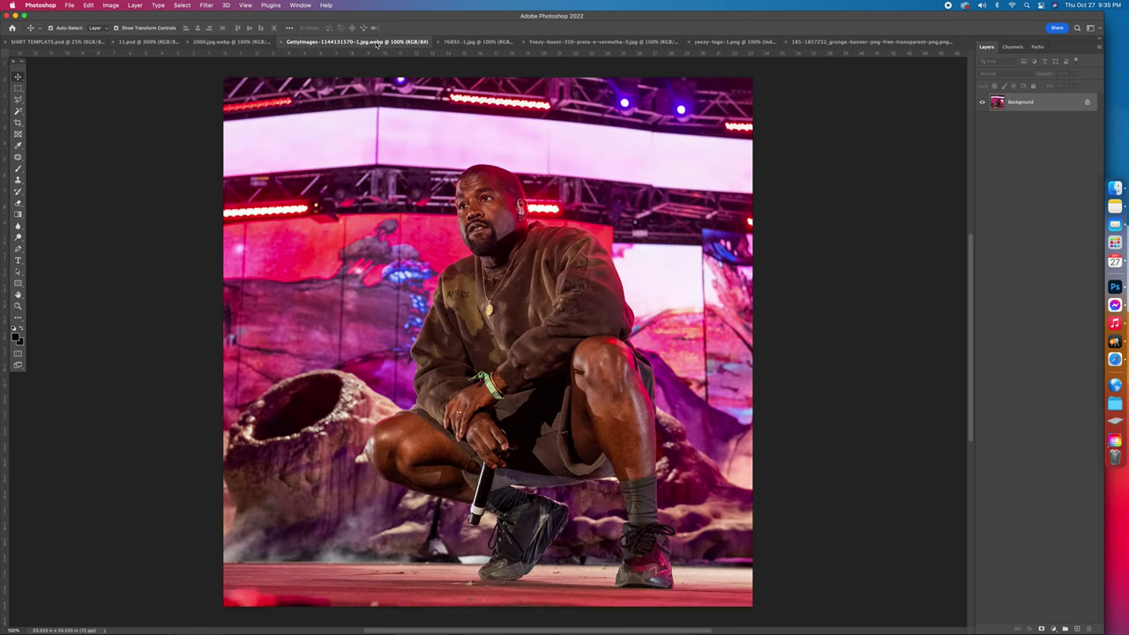
{"action": "left_click", "coordinate": [234, 41]}
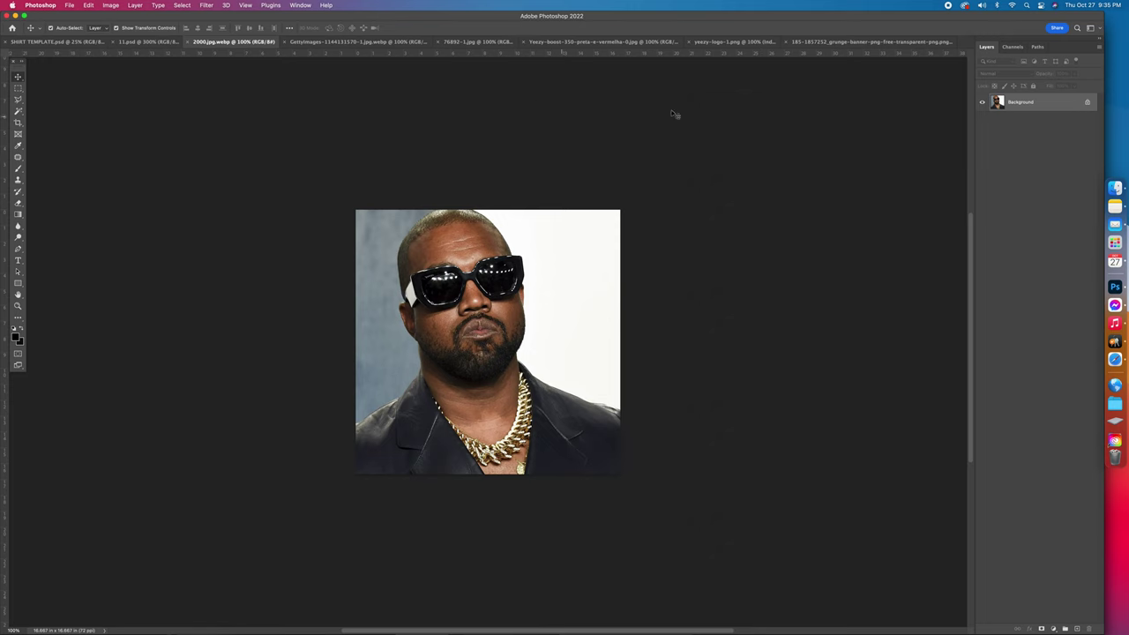
{"action": "left_click", "coordinate": [734, 42]}
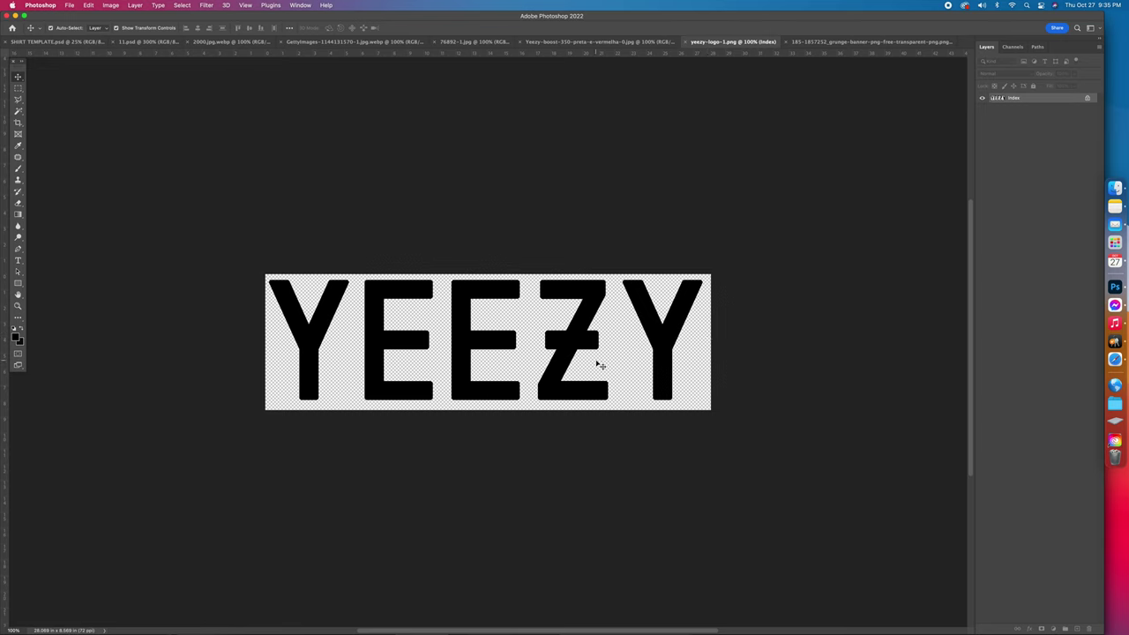
{"action": "left_click", "coordinate": [20, 76]}
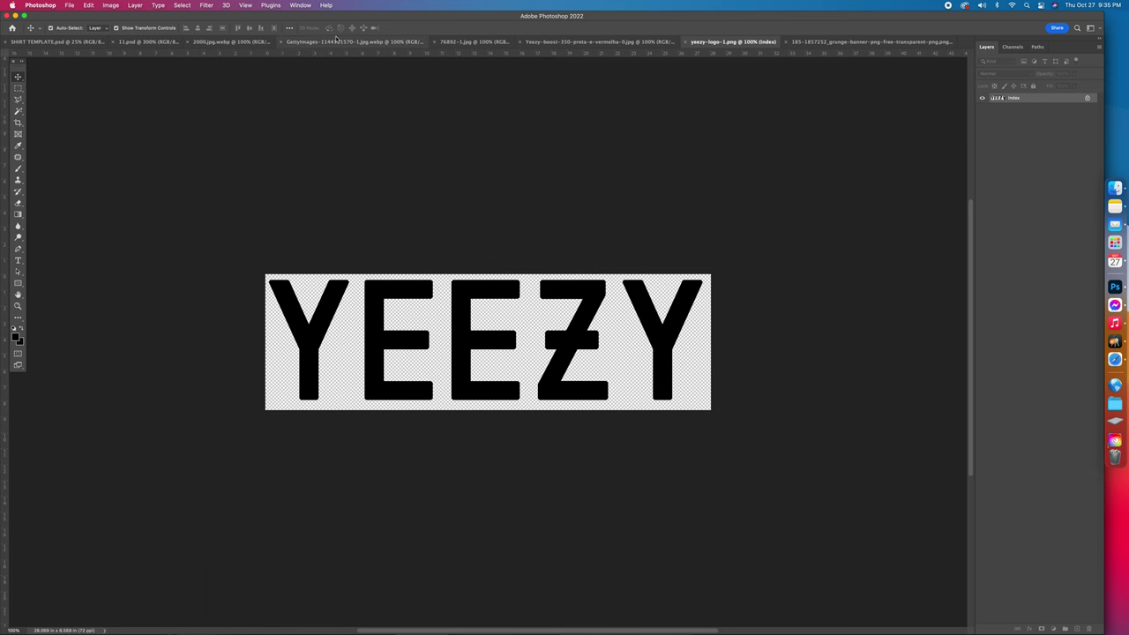
Close the 11.psd thumbnail document without saving its changes
{"action": "left_click", "coordinate": [150, 41]}
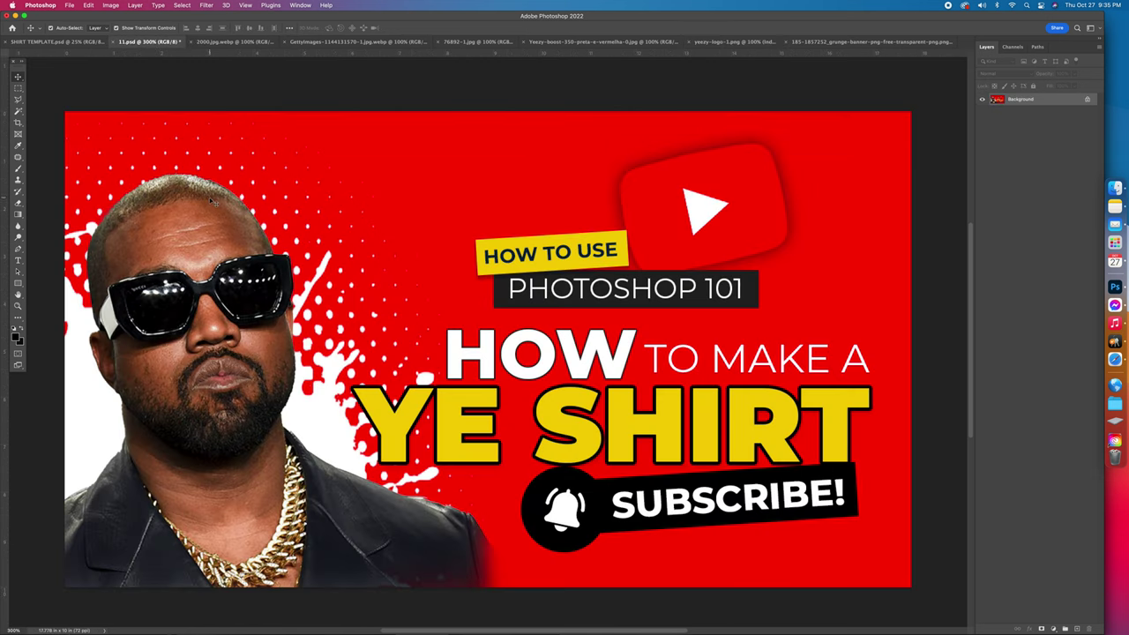
{"action": "left_click", "coordinate": [113, 42]}
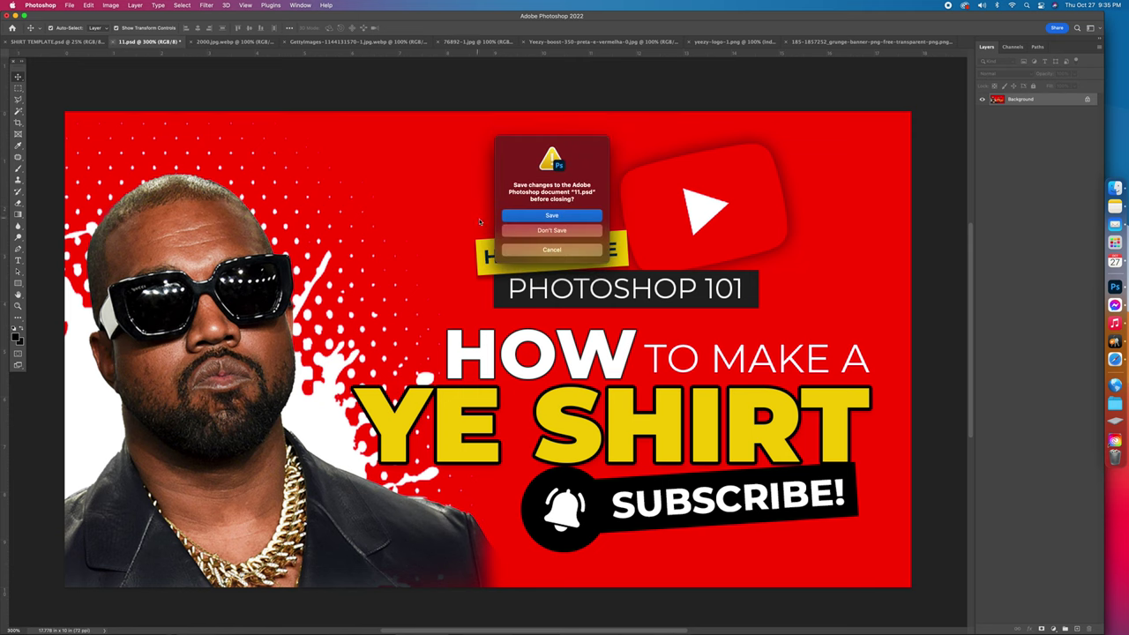
{"action": "left_click", "coordinate": [533, 233]}
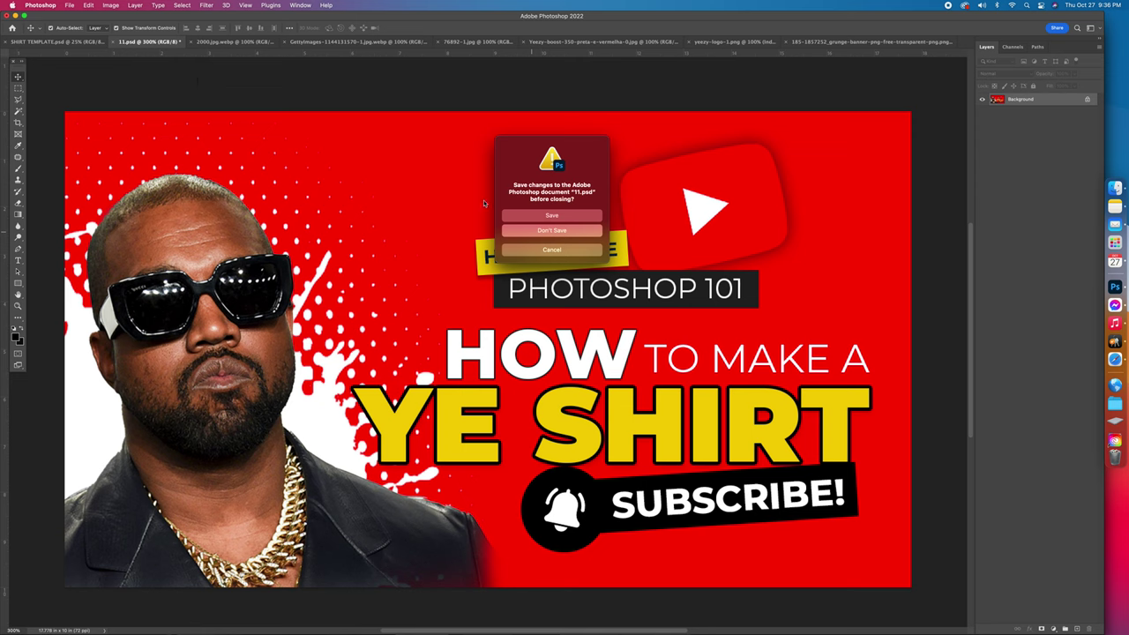
{"action": "key", "text": "super+d"}
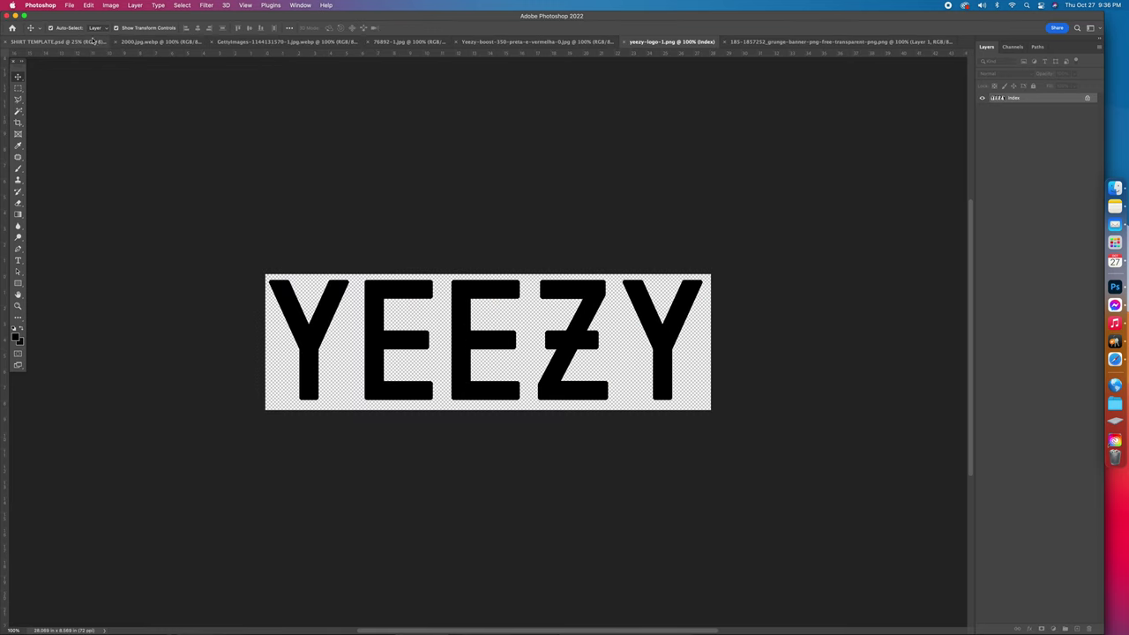
Unlock the background layer of the 76892-1.jpg bridge image and rename the layer BACKGROUND
{"action": "left_click", "coordinate": [154, 41]}
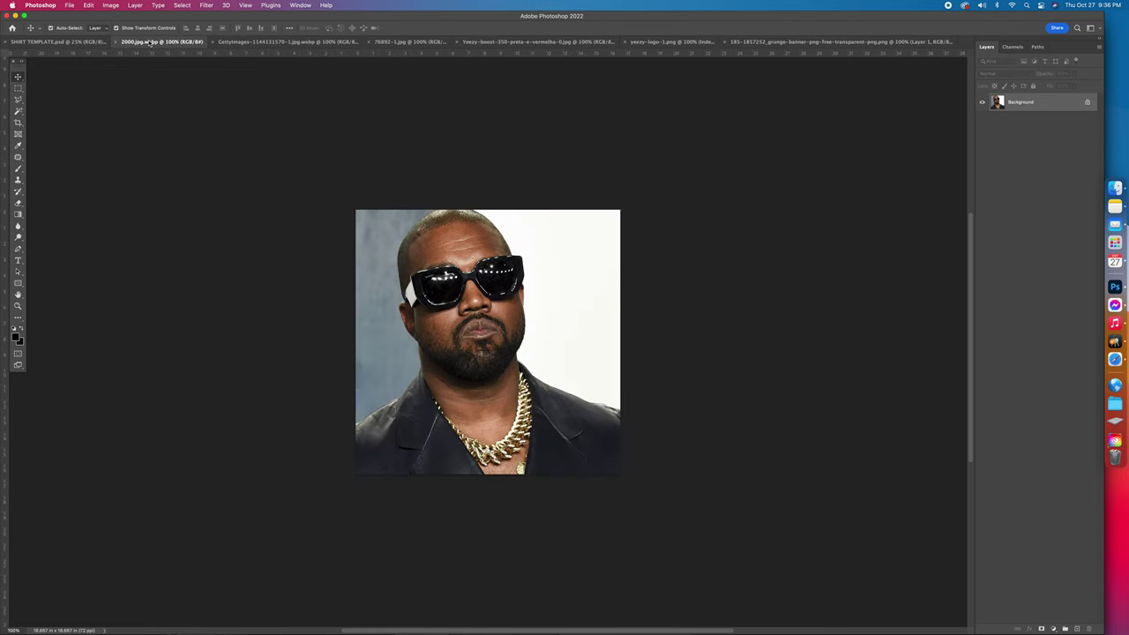
{"action": "left_click", "coordinate": [282, 42]}
{"action": "left_click", "coordinate": [408, 42]}
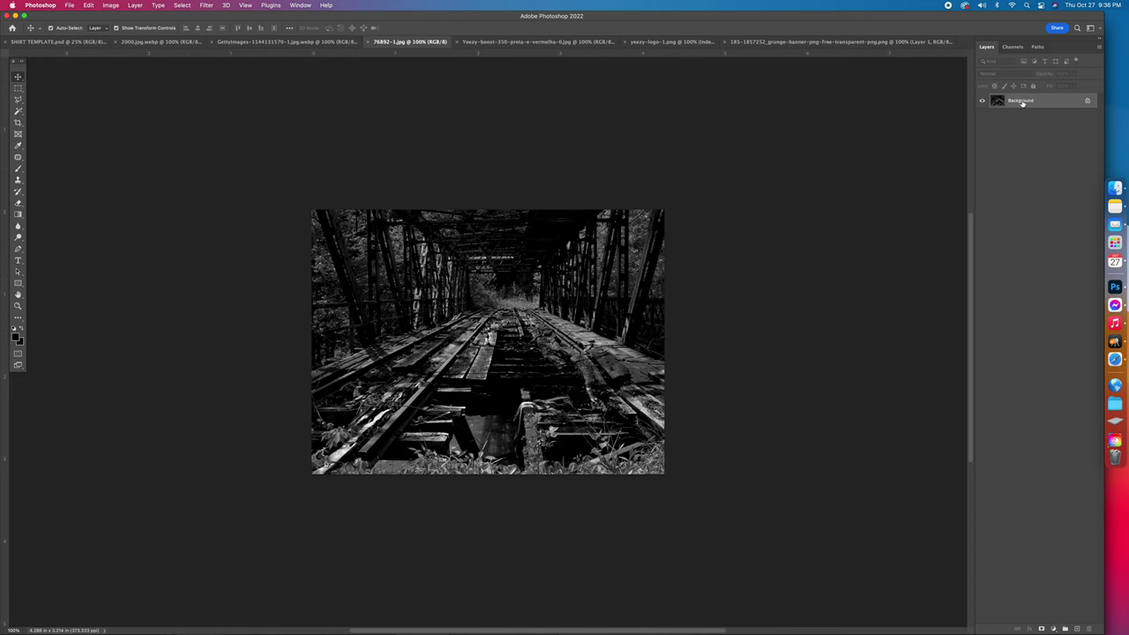
{"action": "left_click", "coordinate": [1087, 102]}
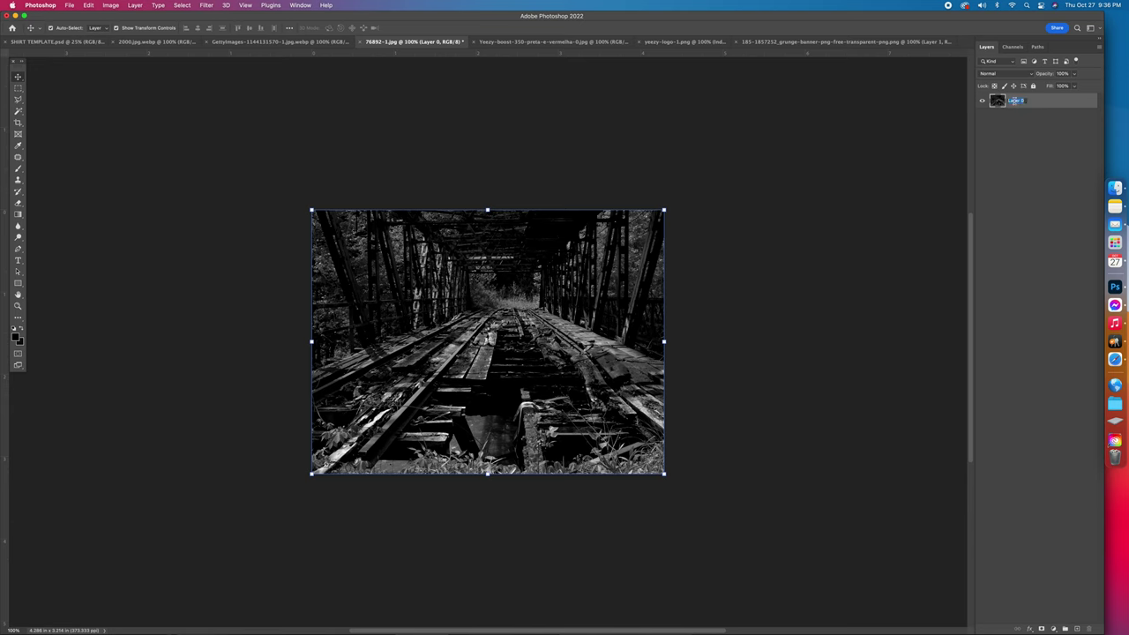
{"action": "type", "text": "BACKGROUND"}
{"action": "key", "text": "Return"}
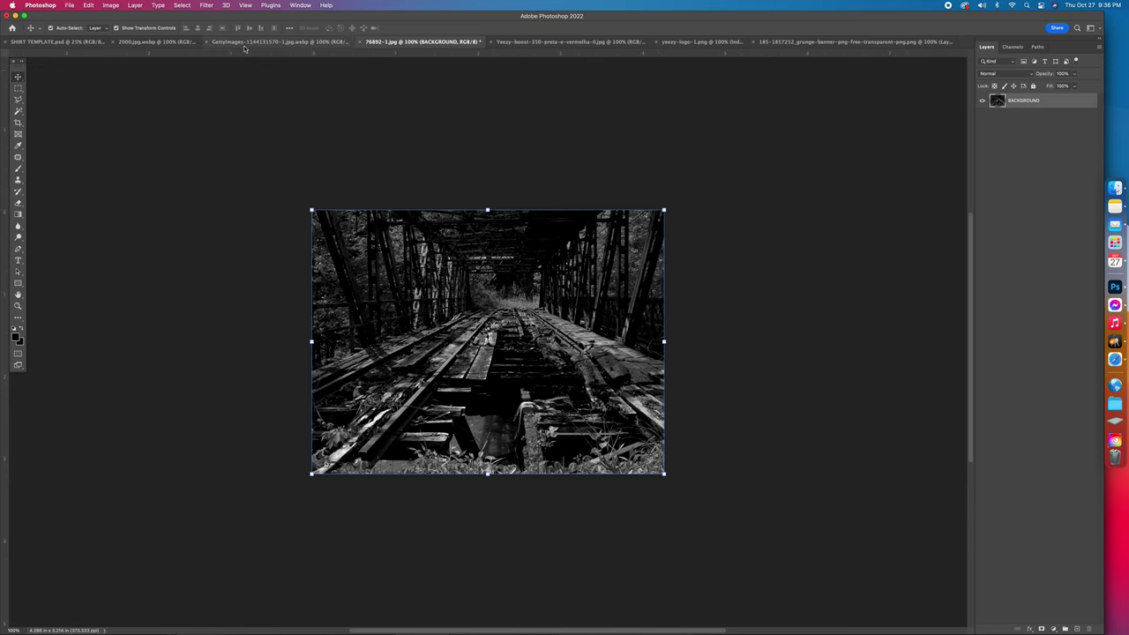
Convert the stage photo's locked background into a regular layer and name the layer PERFORMING
{"action": "left_click", "coordinate": [255, 42]}
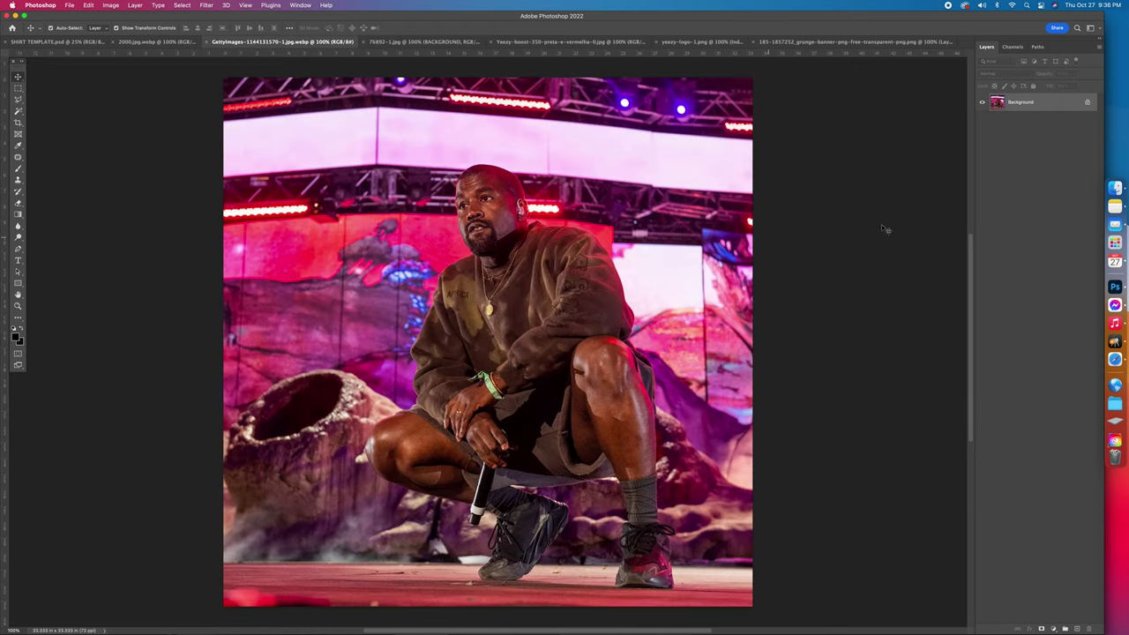
{"action": "double_click", "coordinate": [1024, 103]}
{"action": "left_click", "coordinate": [628, 305]}
{"action": "double_click", "coordinate": [1018, 103]}
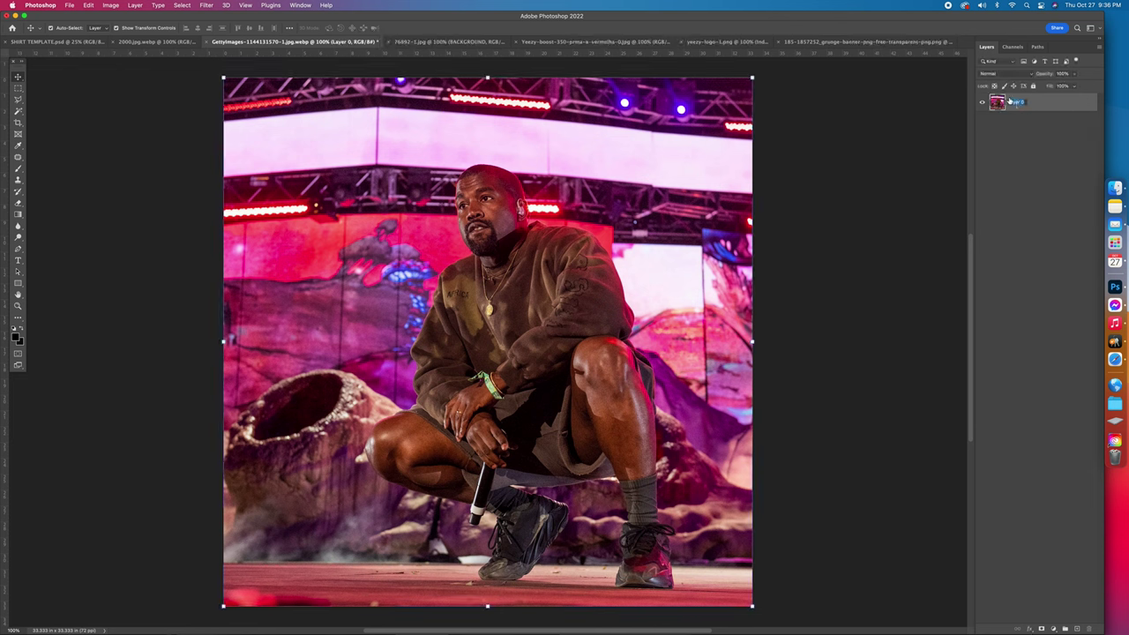
{"action": "type", "text": "PS"}
{"action": "type", "text": "R"}
{"action": "type", "text": "FORM"}
{"action": "type", "text": "ING"}
{"action": "key", "text": "Return"}
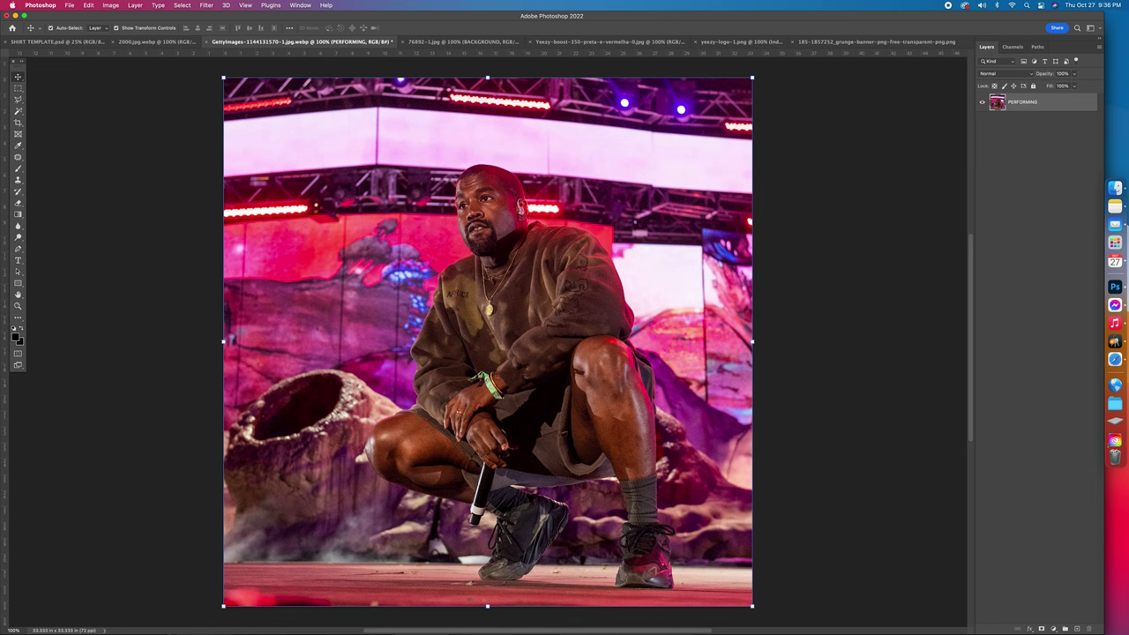
Convert the locked background of the 2000.jpg.webp sunglasses portrait into a regular layer and rename it YE
{"action": "left_click", "coordinate": [434, 42]}
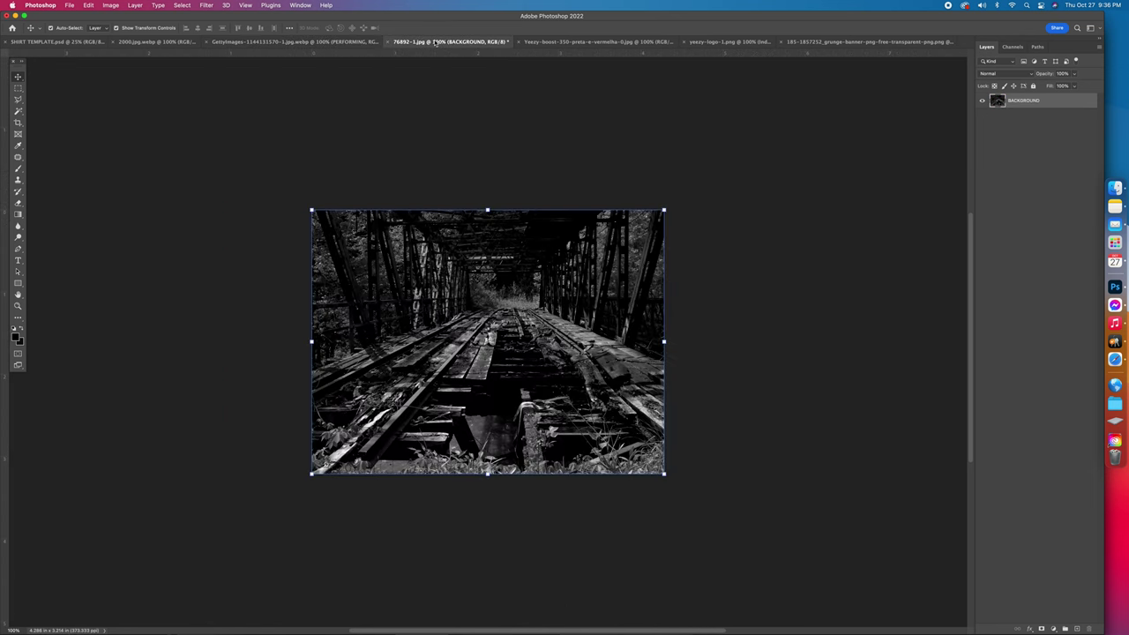
{"action": "left_click", "coordinate": [159, 42]}
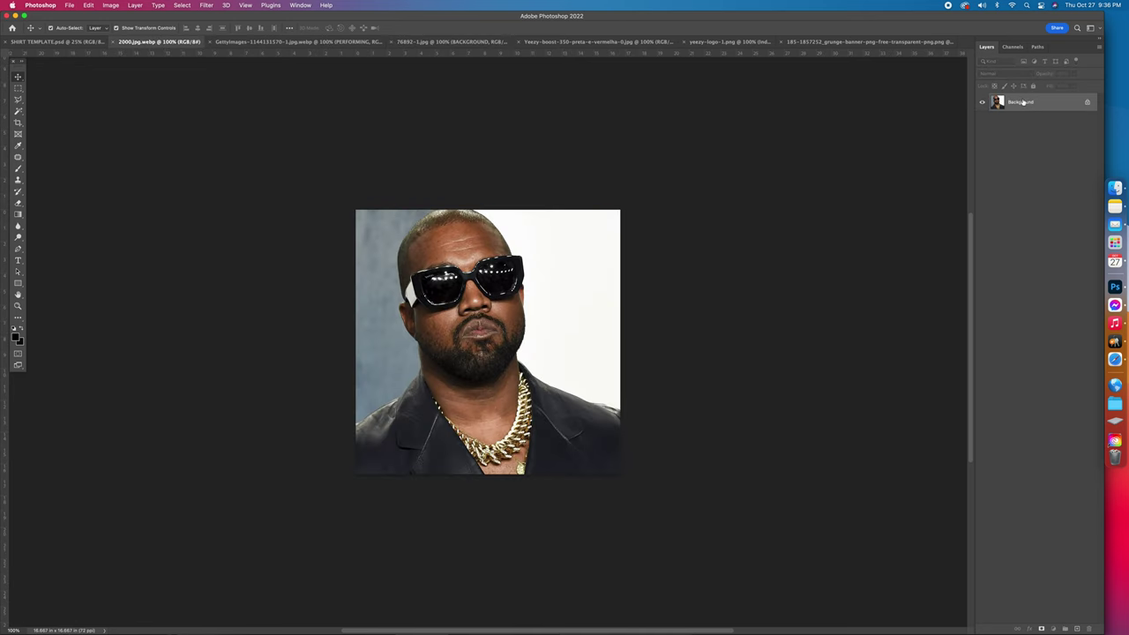
{"action": "double_click", "coordinate": [1023, 102]}
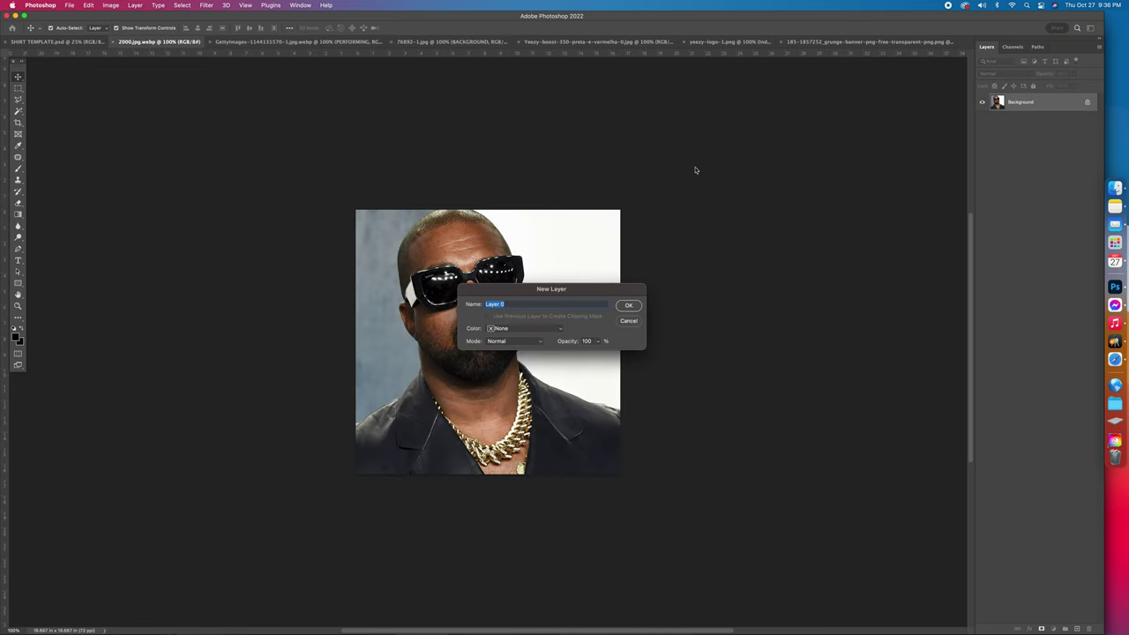
{"action": "left_click", "coordinate": [628, 305]}
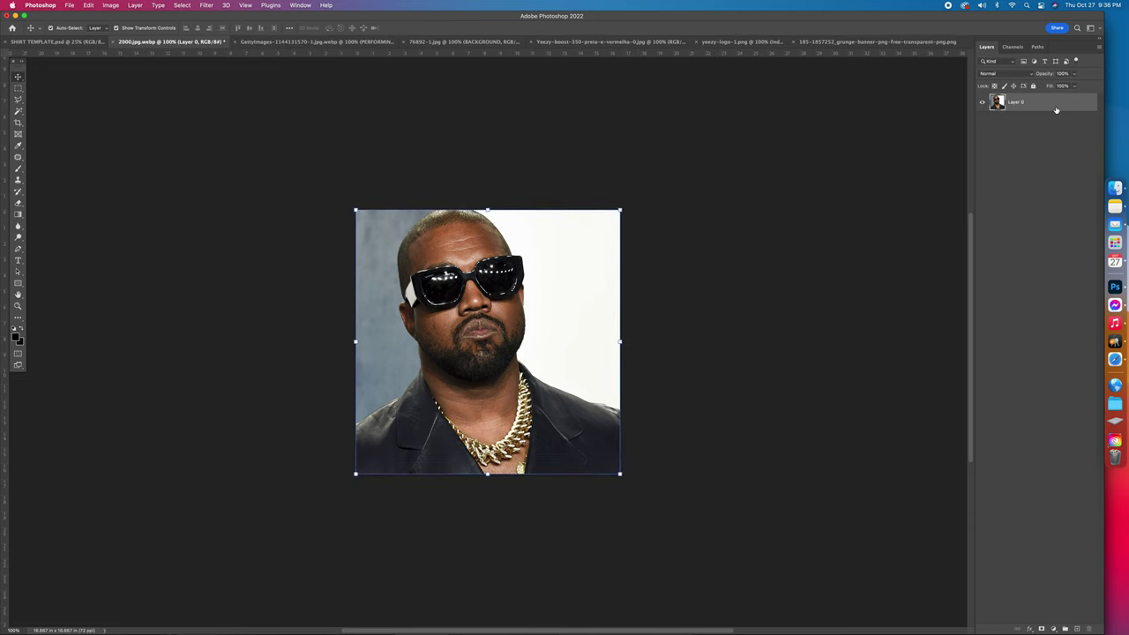
{"action": "double_click", "coordinate": [1015, 102]}
{"action": "type", "text": "YE"}
{"action": "key", "text": "Return"}
Unlock the background layer of the Yeezy shoe image and open its layer name for editing
{"action": "left_click", "coordinate": [543, 40]}
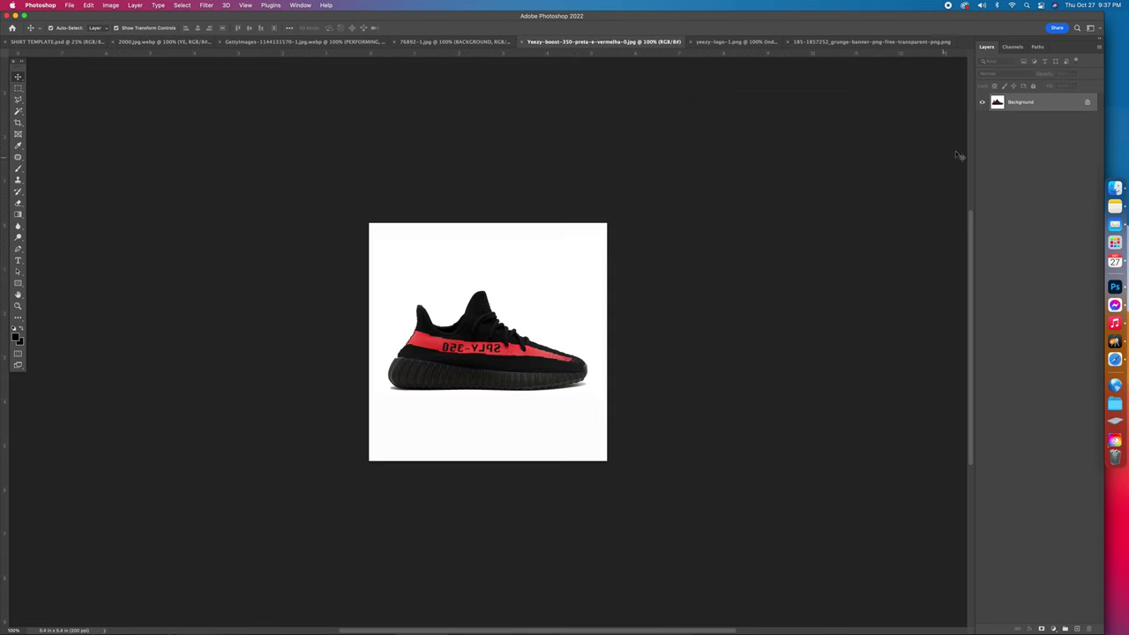
{"action": "left_click", "coordinate": [1088, 103]}
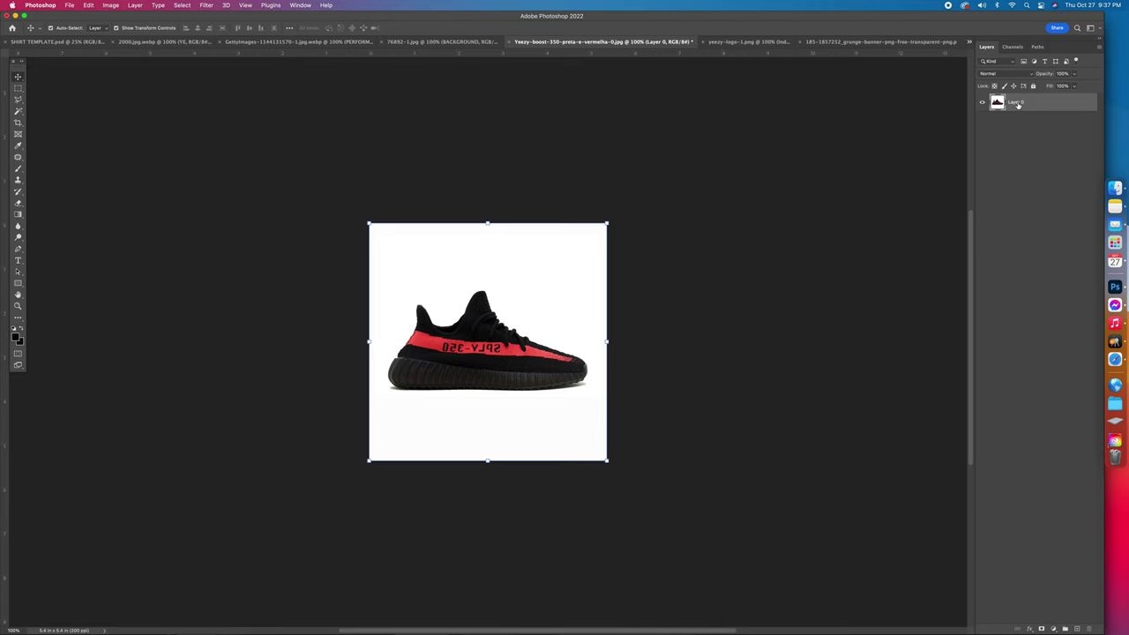
{"action": "double_click", "coordinate": [1016, 102]}
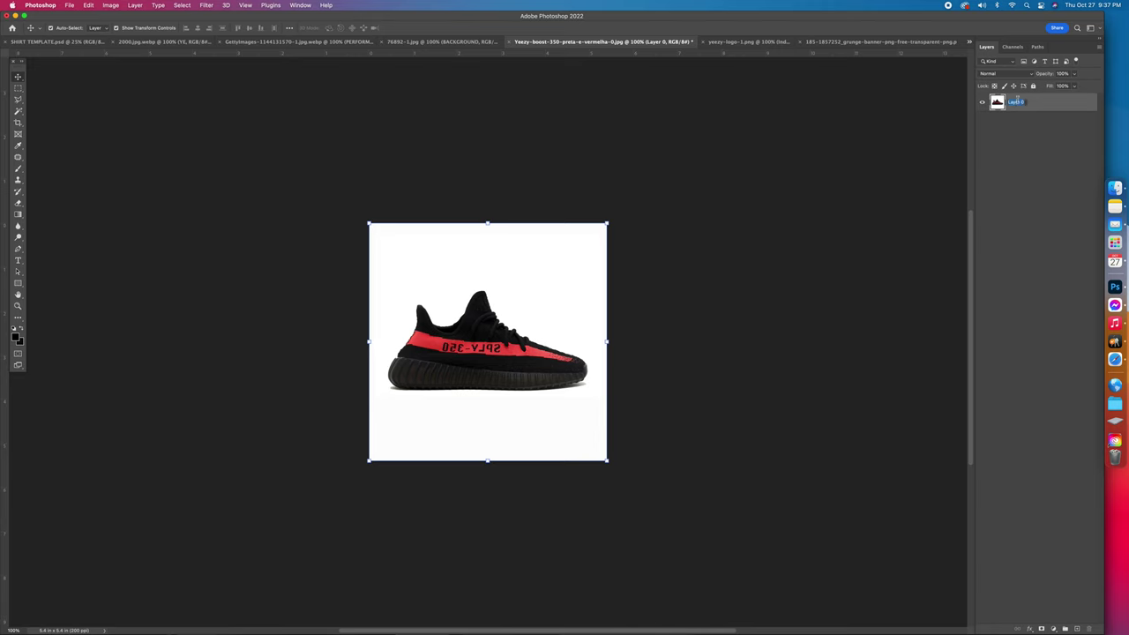
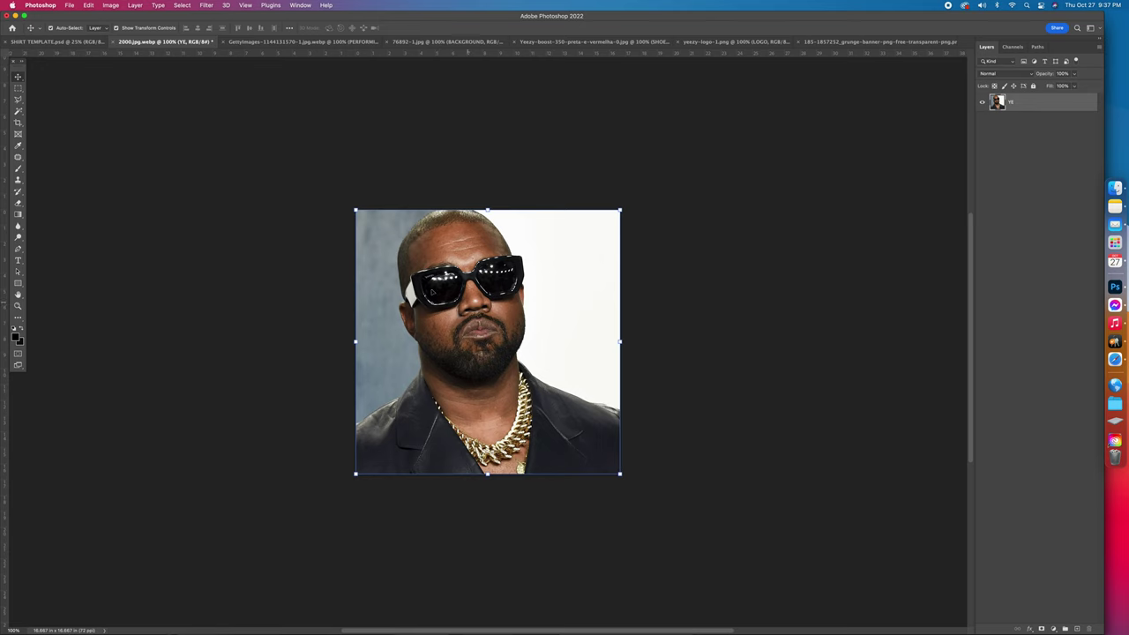
Copy the YE portrait into SHIRT TEMPLATE.psd, scale it to about 14.8 in square, and center it on the shirt's upper chest
{"action": "key", "text": "shift+Up"}
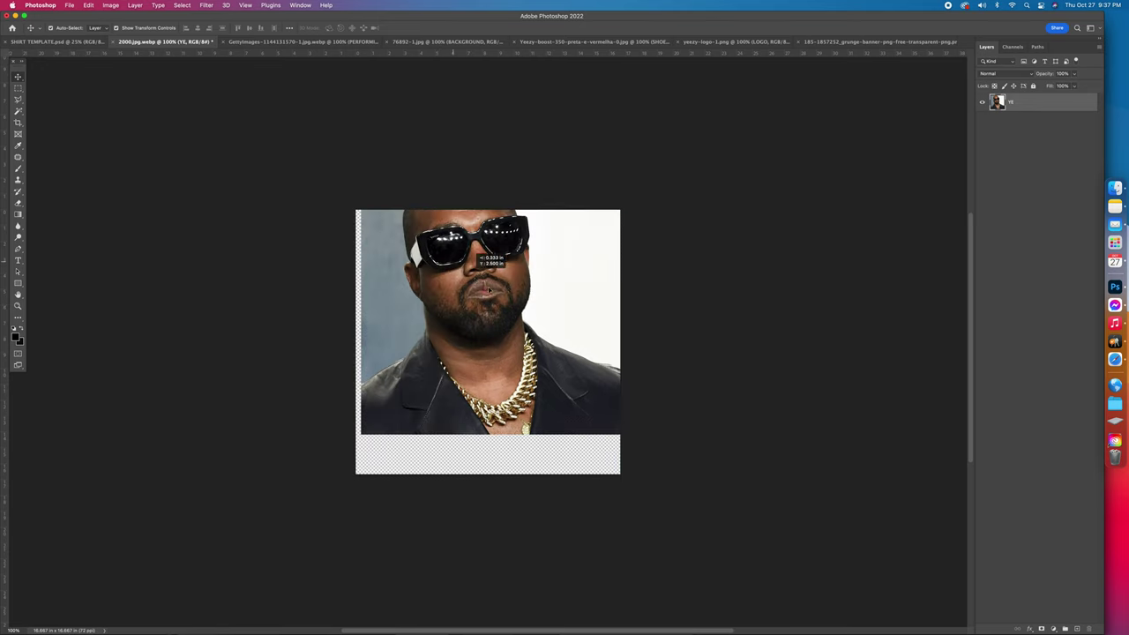
{"action": "key", "text": "shift+Right"}
{"action": "left_click_drag", "start_coordinate": [519, 376], "coordinate": [64, 44]}
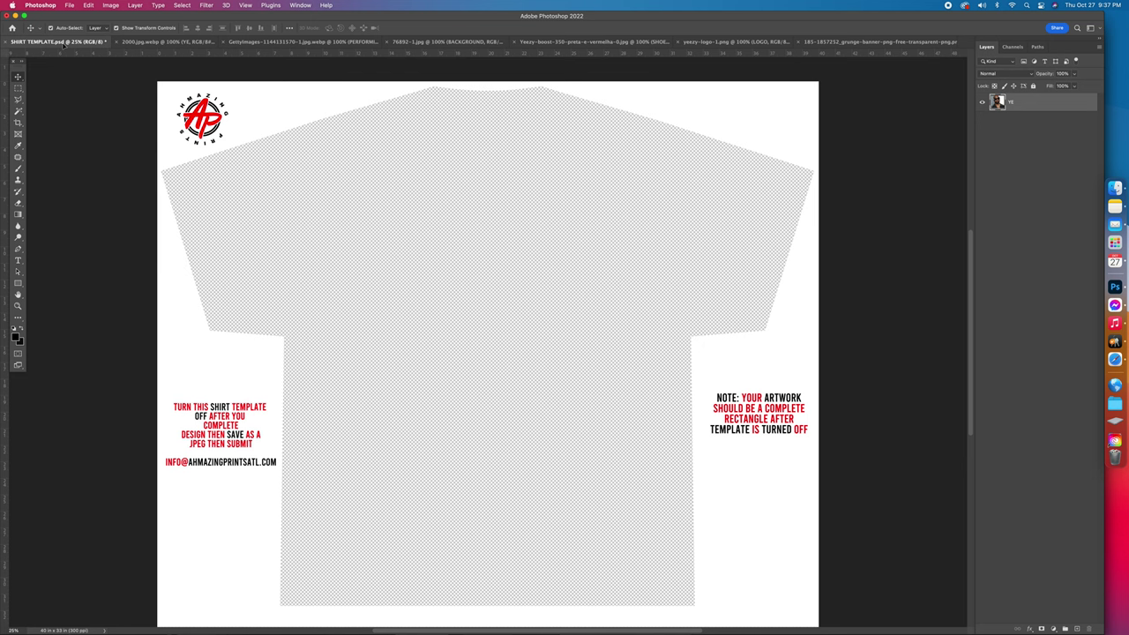
{"action": "left_click_drag", "start_coordinate": [466, 314], "coordinate": [508, 433]}
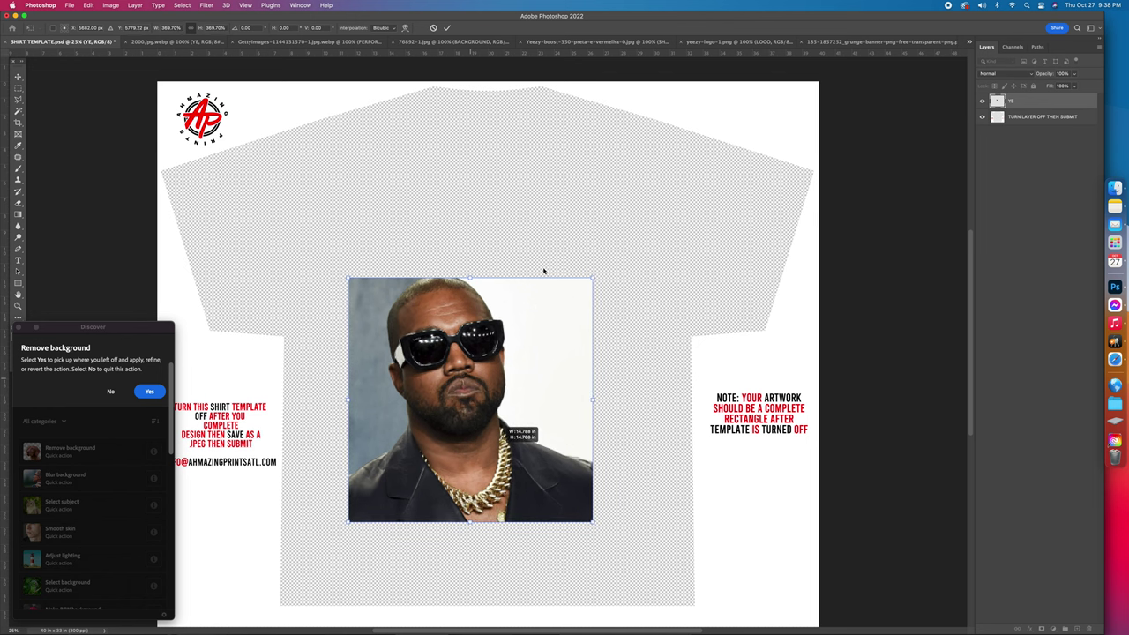
{"action": "left_click_drag", "start_coordinate": [537, 276], "coordinate": [558, 159]}
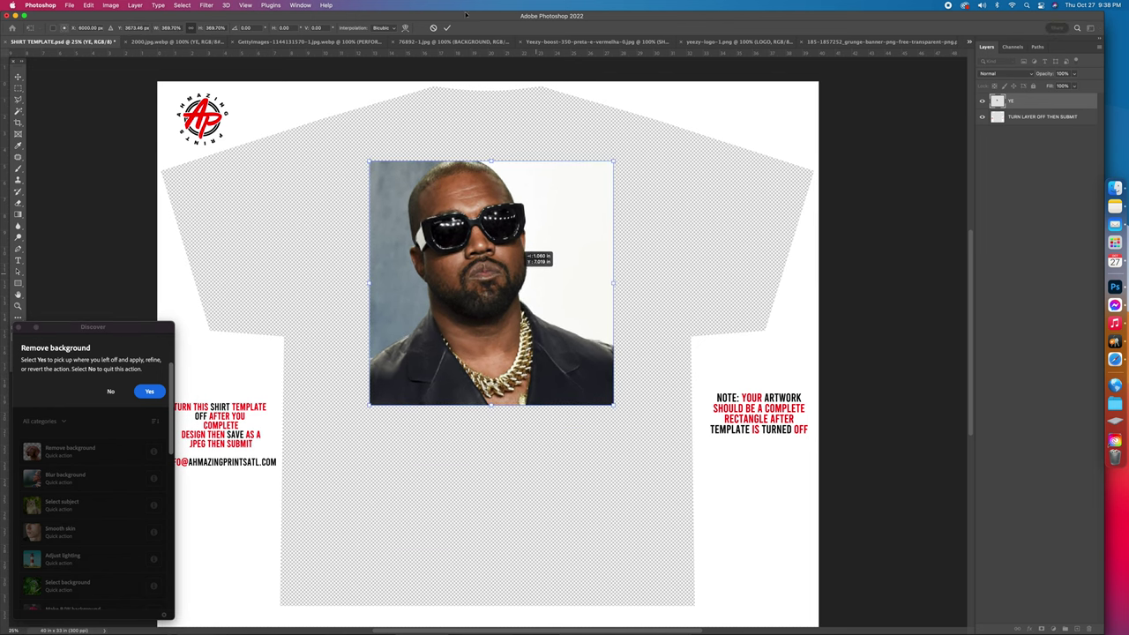
{"action": "left_click", "coordinate": [447, 28]}
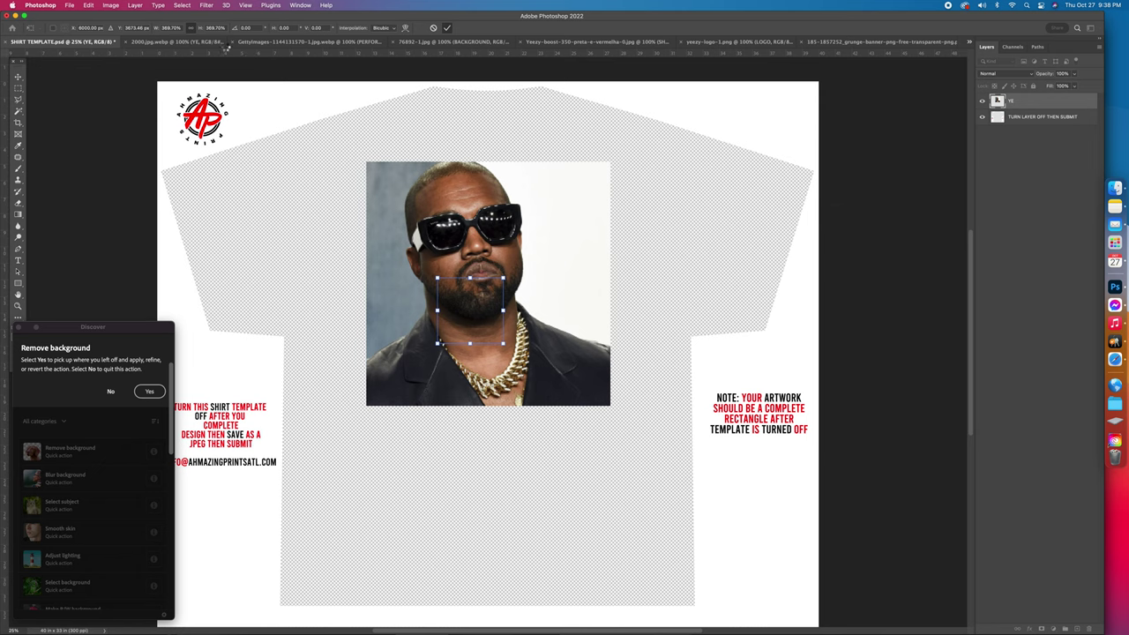
Copy the PERFORMING stage photo into SHIRT TEMPLATE.psd and place it over the lower part of the YE portrait
{"action": "left_click", "coordinate": [173, 41]}
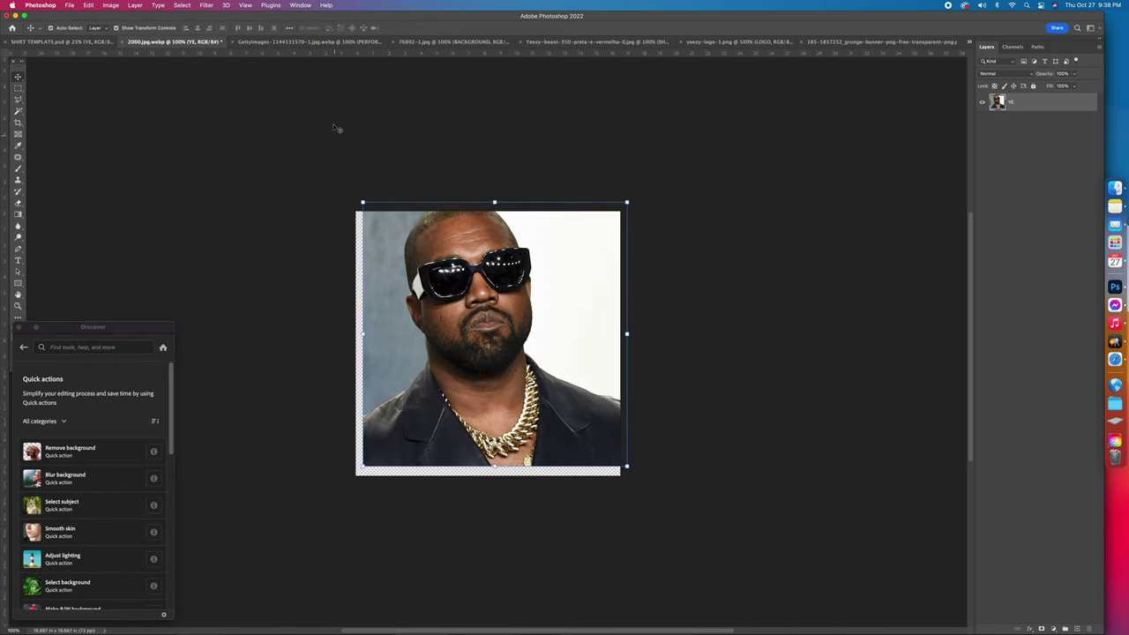
{"action": "left_click", "coordinate": [291, 42]}
{"action": "left_click_drag", "start_coordinate": [518, 305], "coordinate": [95, 46]}
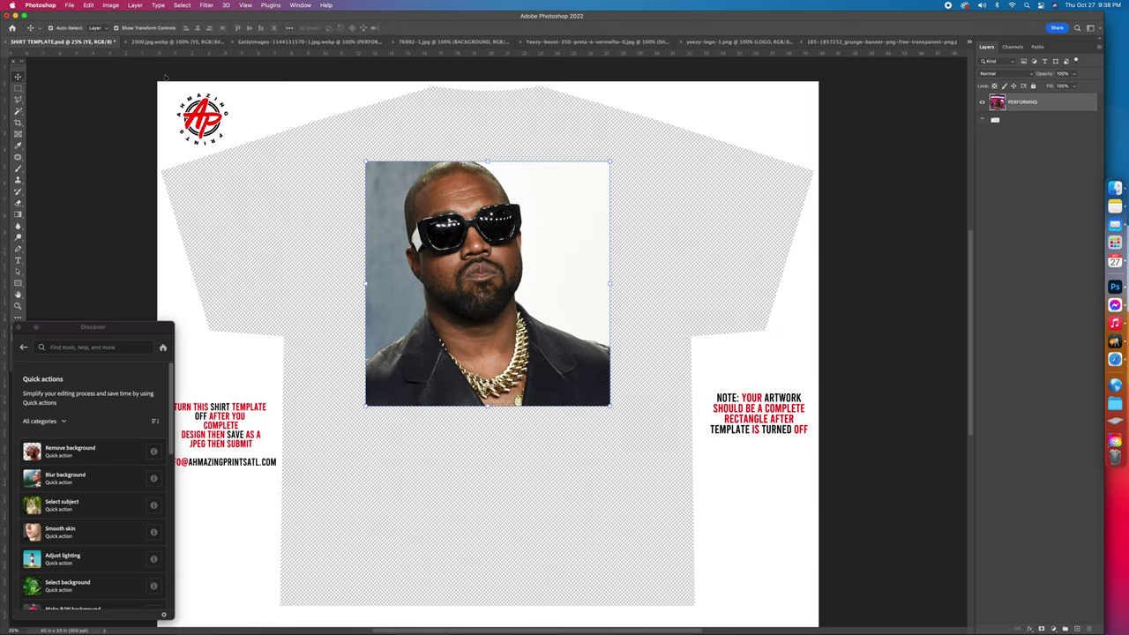
{"action": "left_click_drag", "start_coordinate": [465, 320], "coordinate": [468, 319]}
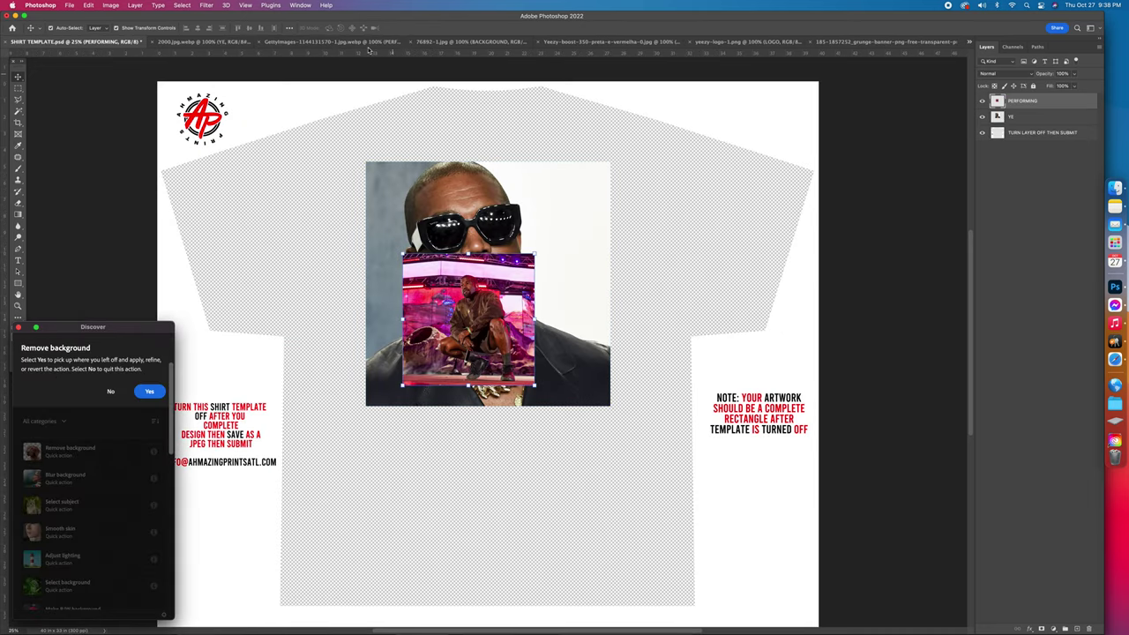
Copy the BACKGROUND bridge photo from 76892-1.jpg into SHIRT TEMPLATE.psd and place it over the lower part of the PERFORMING photo
{"action": "left_click", "coordinate": [492, 42]}
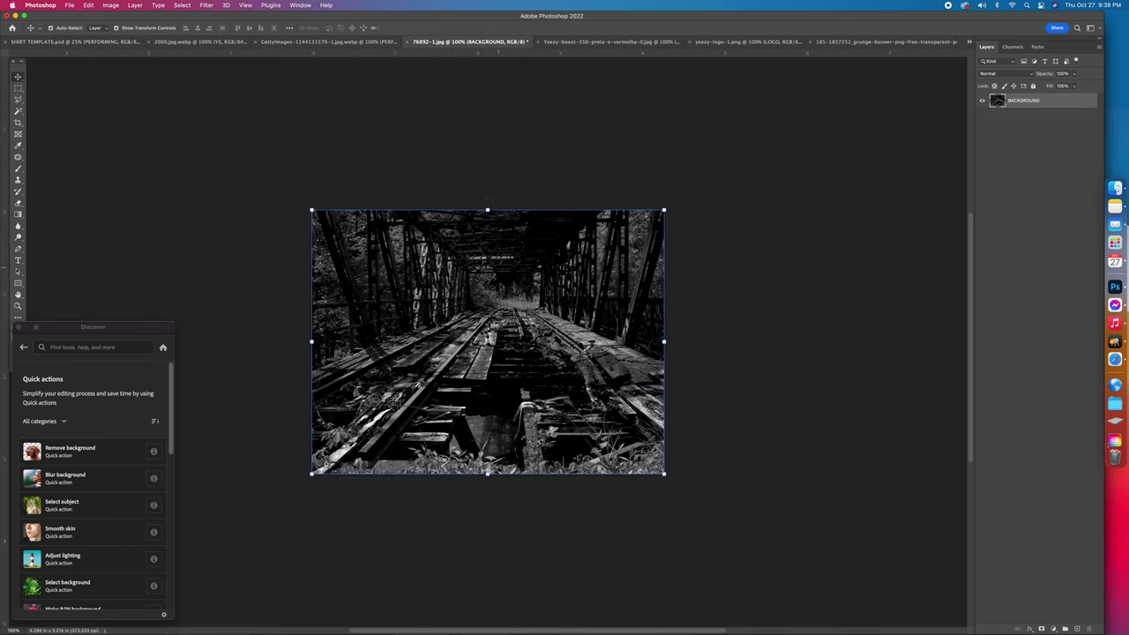
{"action": "left_click", "coordinate": [75, 42]}
{"action": "left_click", "coordinate": [439, 41]}
{"action": "left_click_drag", "start_coordinate": [464, 300], "coordinate": [77, 42]}
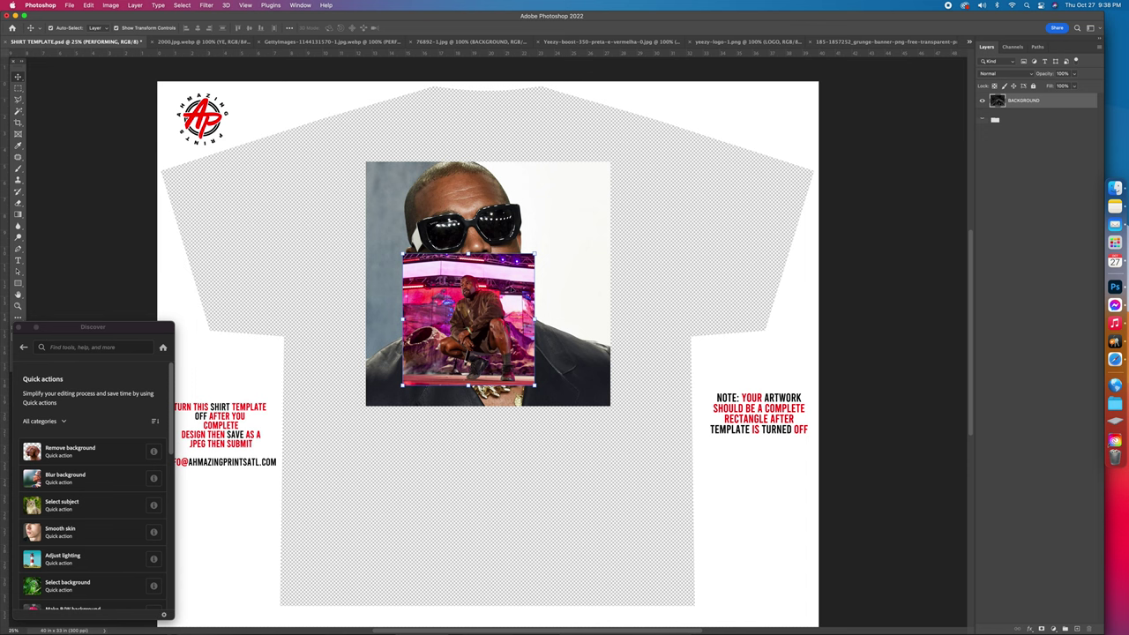
{"action": "left_click_drag", "start_coordinate": [512, 280], "coordinate": [511, 256]}
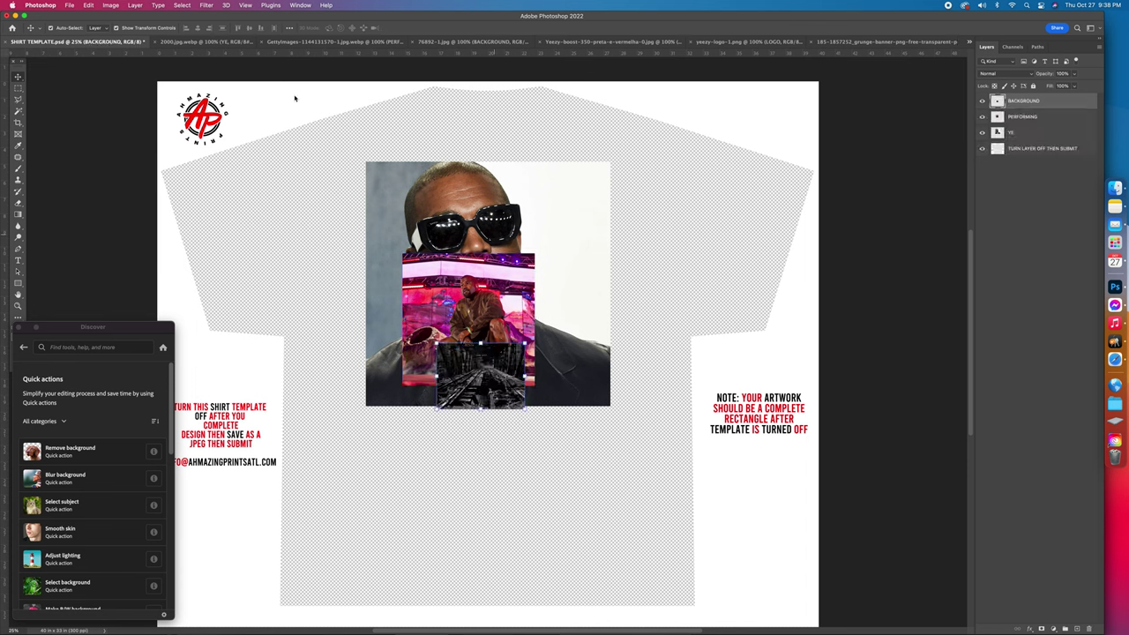
Close the 76892-1.jpg, GettyImages stage photo and 2000.jpg.webp documents without saving their changes
{"action": "left_click", "coordinate": [472, 43]}
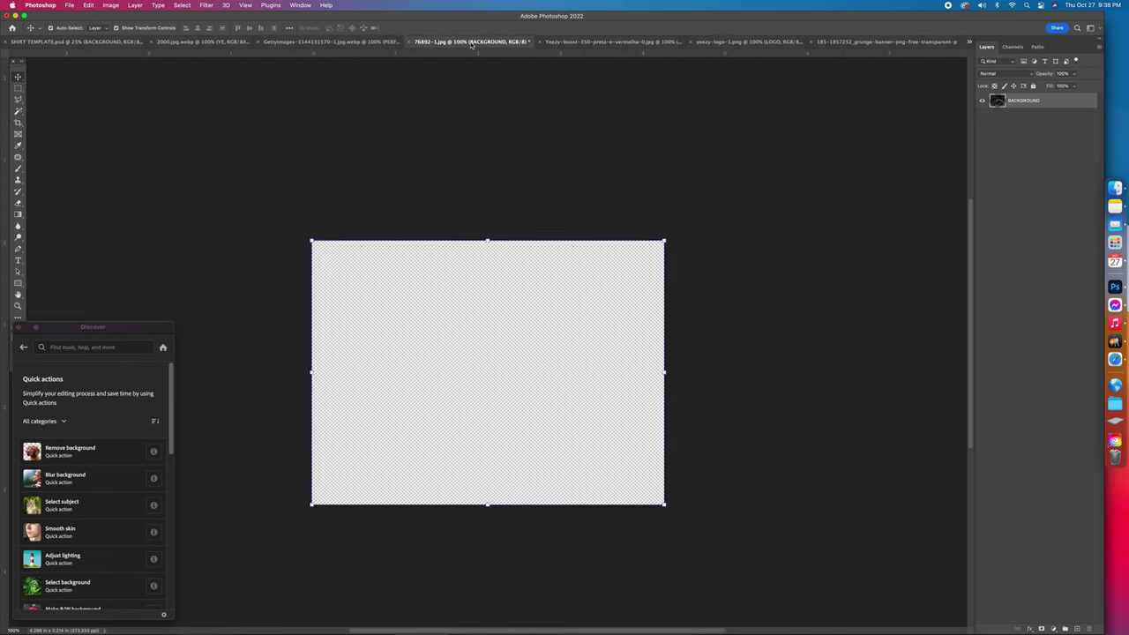
{"action": "left_click", "coordinate": [409, 43]}
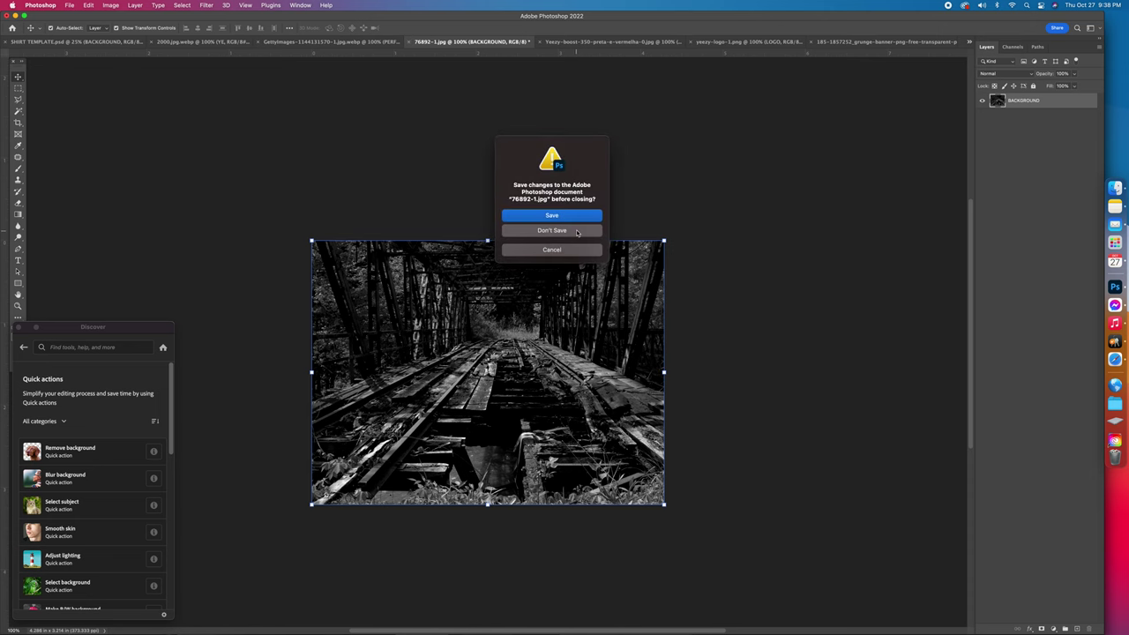
{"action": "left_click", "coordinate": [577, 231]}
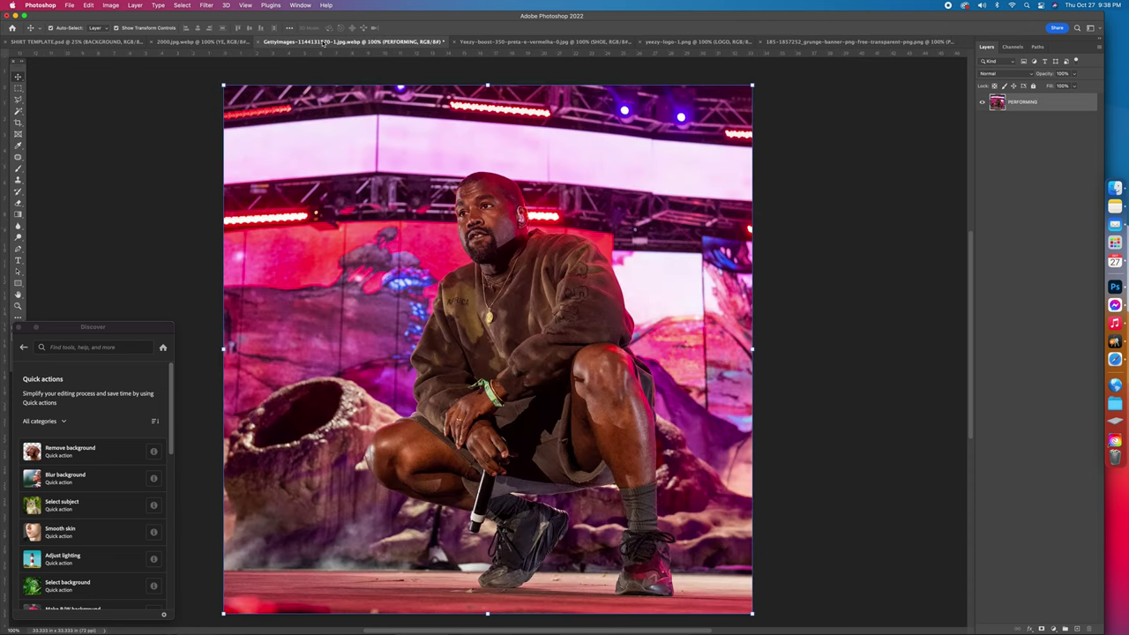
{"action": "left_click", "coordinate": [257, 43]}
{"action": "left_click", "coordinate": [529, 234]}
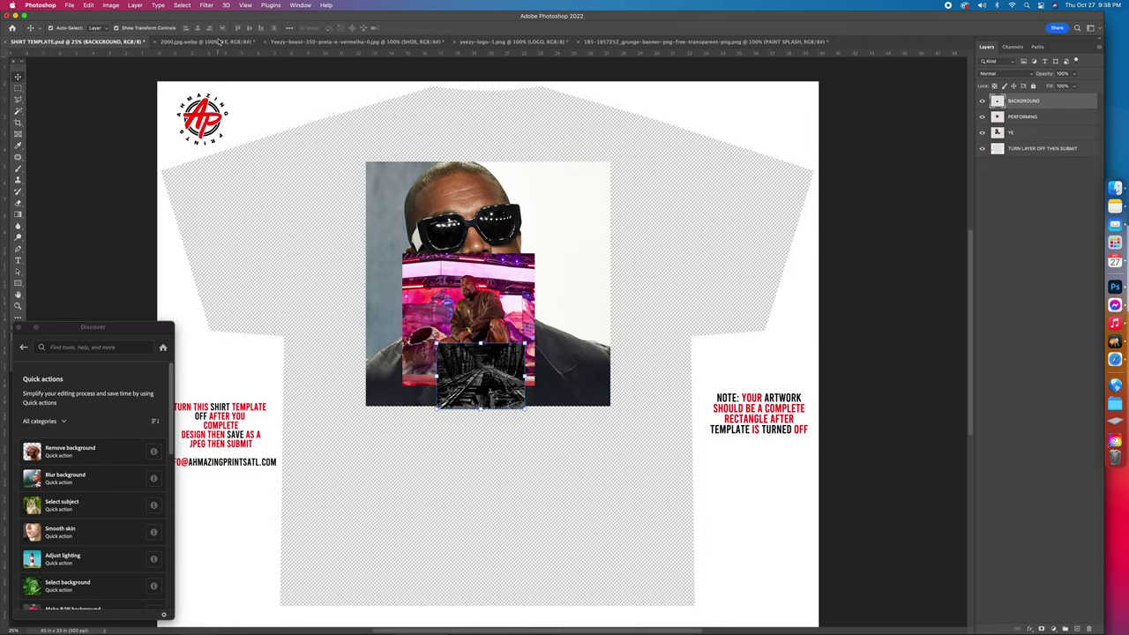
{"action": "left_click", "coordinate": [219, 41]}
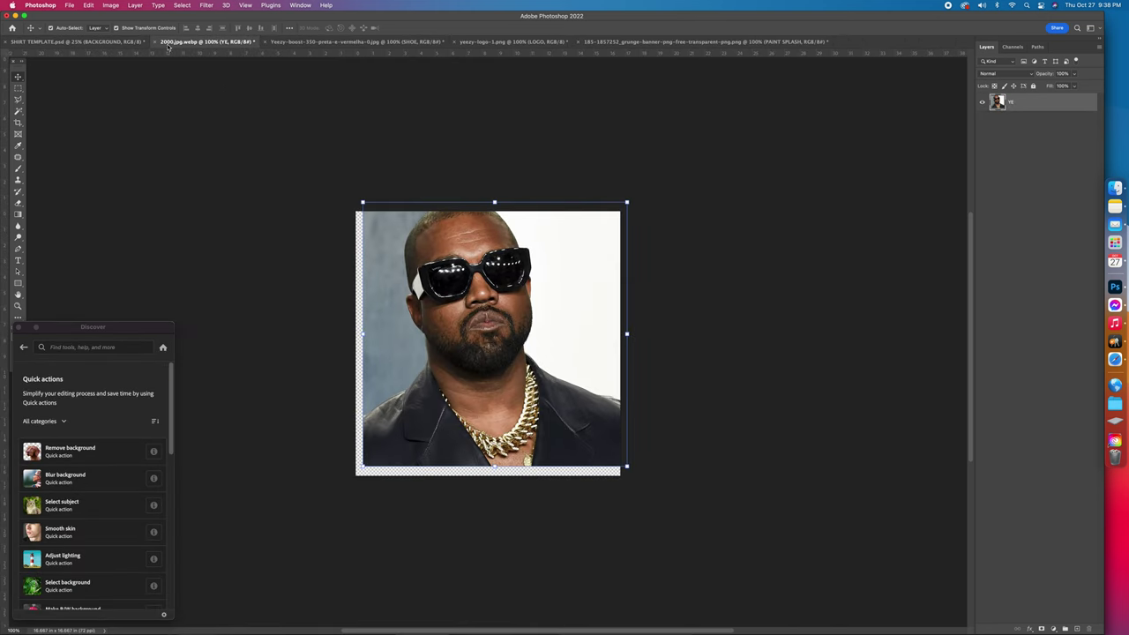
{"action": "key", "text": "super+w"}
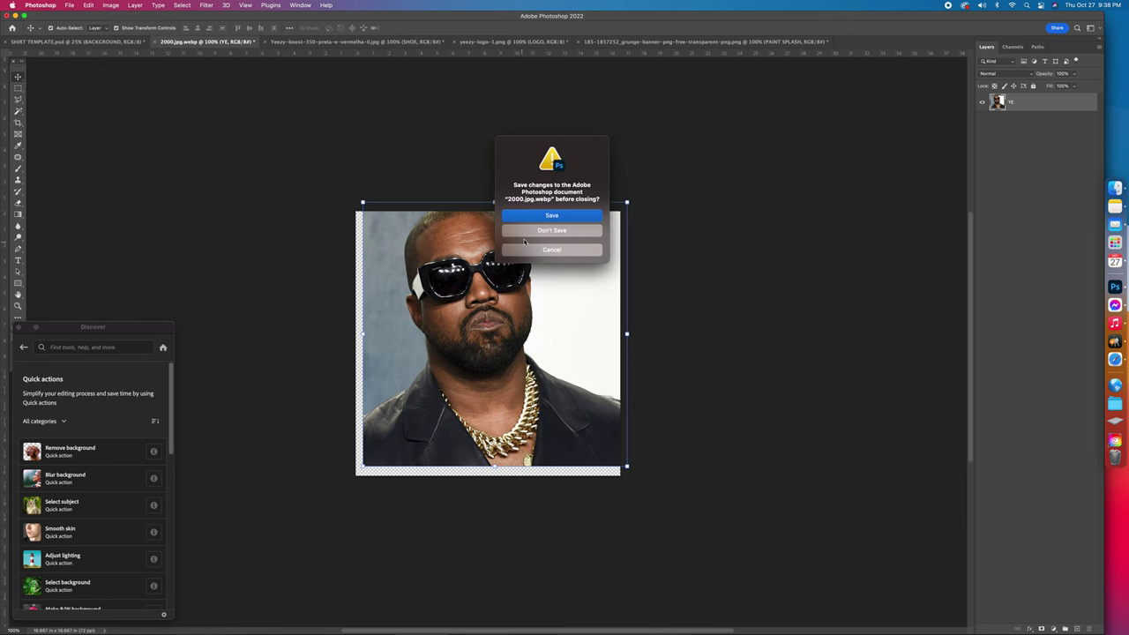
{"action": "key", "text": "Return"}
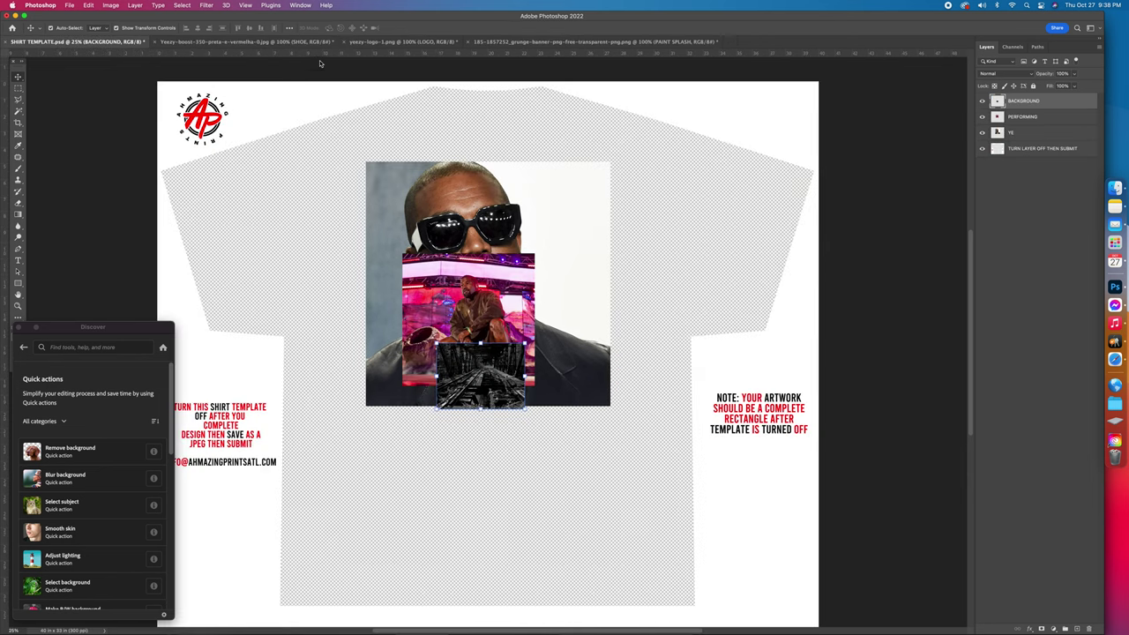
Copy the YEEZY LOGO and the SHOE image into SHIRT TEMPLATE.psd, placing both over the stacked photos on the chest
{"action": "left_click", "coordinate": [395, 42]}
{"action": "left_click_drag", "start_coordinate": [488, 313], "coordinate": [529, 327]}
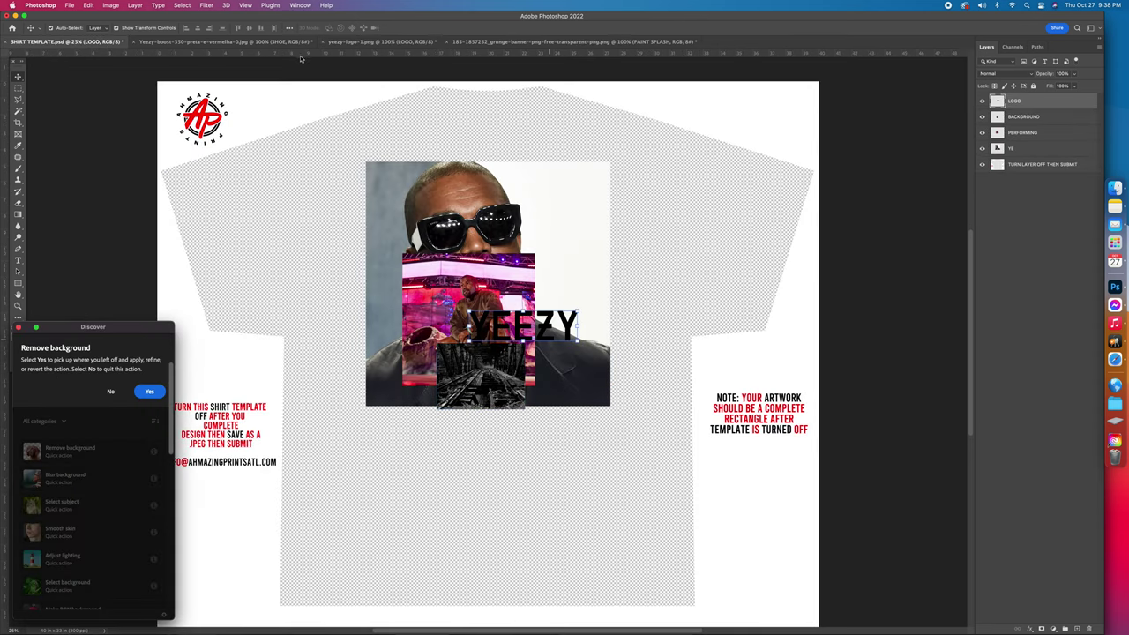
{"action": "left_click", "coordinate": [229, 43]}
{"action": "left_click_drag", "start_coordinate": [439, 325], "coordinate": [67, 42]}
{"action": "left_click_drag", "start_coordinate": [187, 58], "coordinate": [305, 121]}
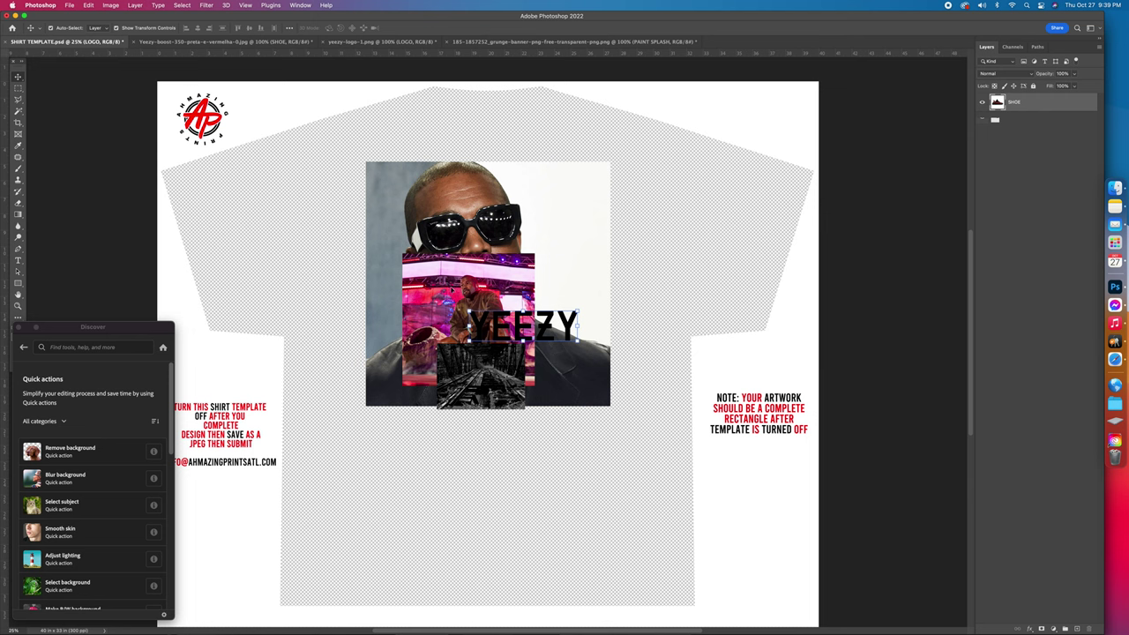
{"action": "left_click_drag", "start_coordinate": [463, 304], "coordinate": [460, 309]}
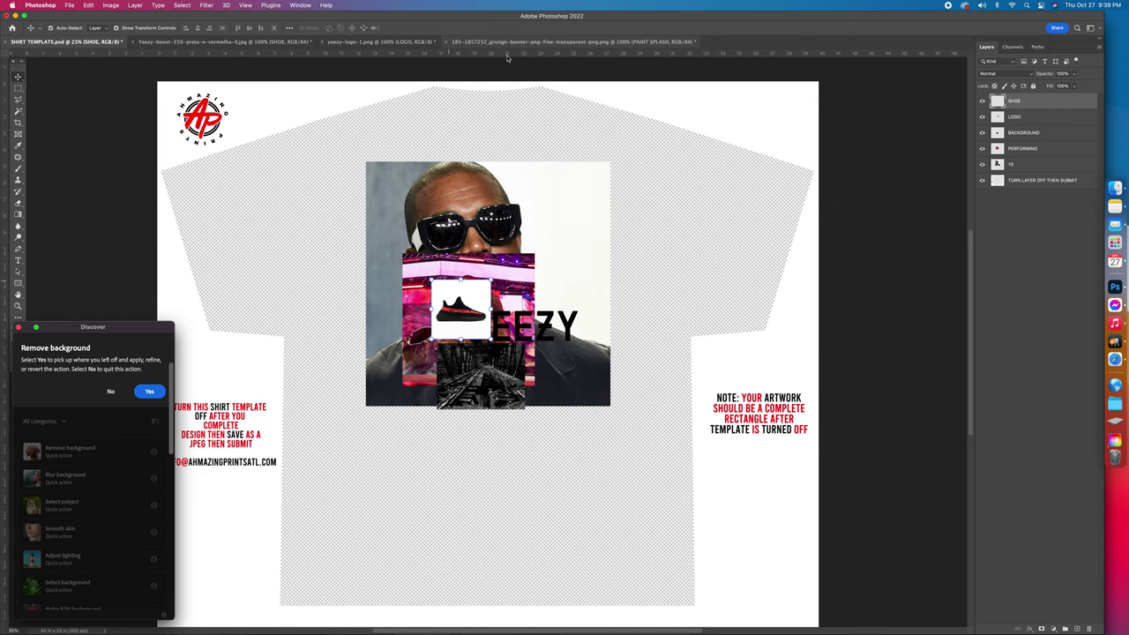
Copy the PAINT SPLASH layer into SHIRT TEMPLATE.psd and place it above the shoe, near the PERFORMING photo's upper-left corner
{"action": "left_click", "coordinate": [507, 42]}
{"action": "mouse_move", "coordinate": [496, 337]}
{"action": "left_mouse_down"}
{"action": "mouse_move", "coordinate": [490, 295]}
{"action": "mouse_move", "coordinate": [402, 198]}
{"action": "mouse_move", "coordinate": [85, 41]}
{"action": "left_mouse_up"}
{"action": "left_click_drag", "start_coordinate": [412, 267], "coordinate": [412, 267]}
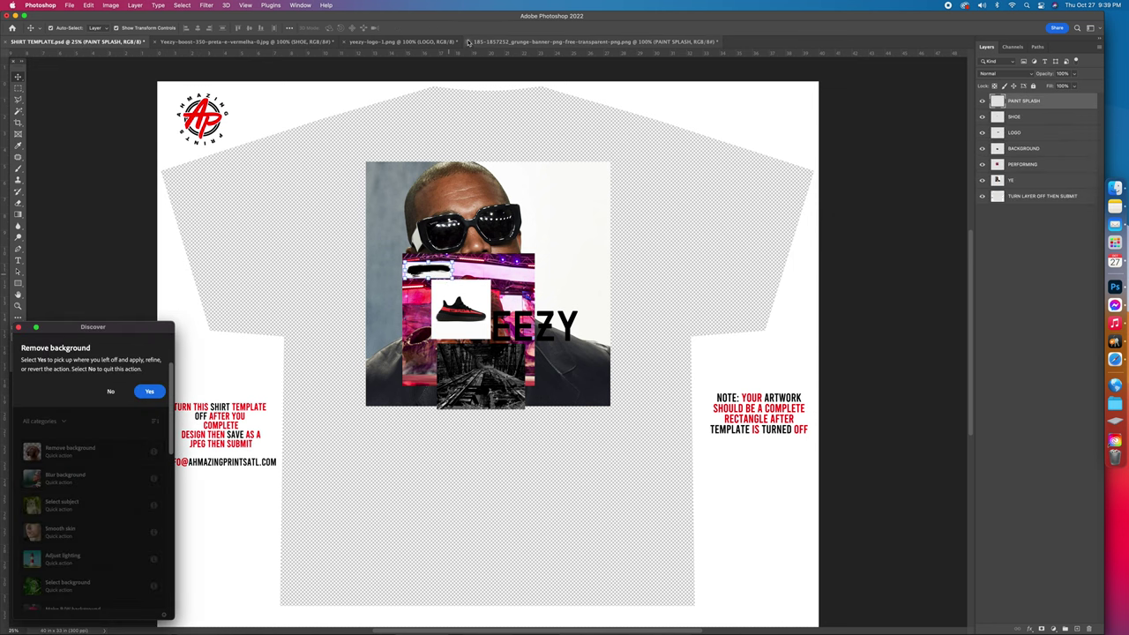
Close the grunge banner, yeezy-logo-1.png and Yeezy-boost source documents without saving, leaving only the shirt template open
{"action": "left_click", "coordinate": [469, 41]}
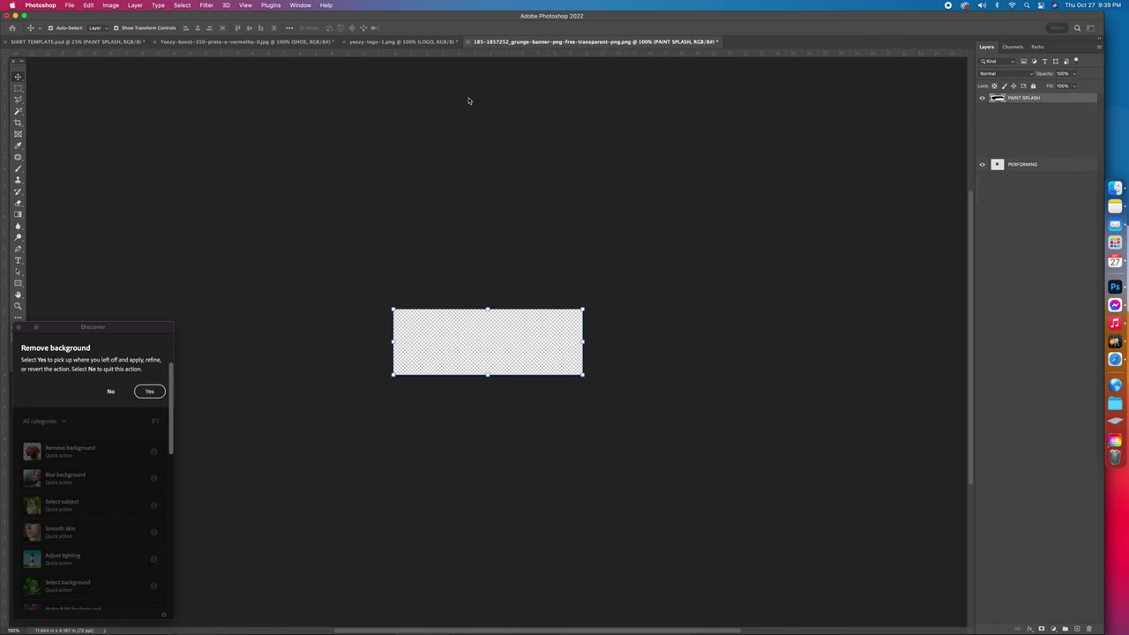
{"action": "left_click", "coordinate": [518, 237]}
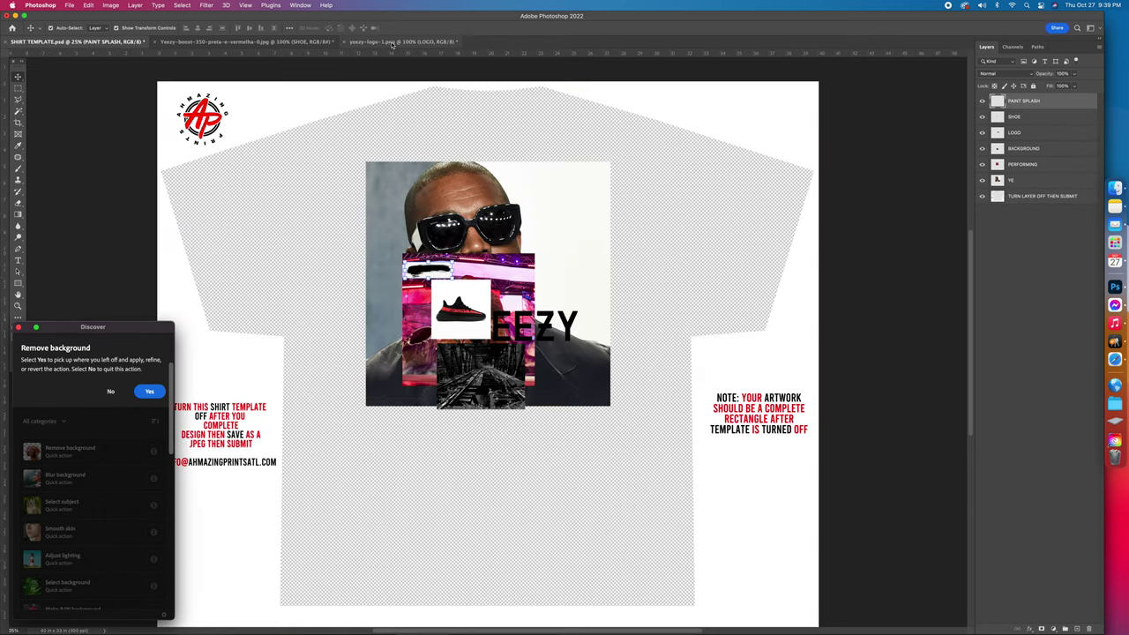
{"action": "left_click", "coordinate": [350, 42]}
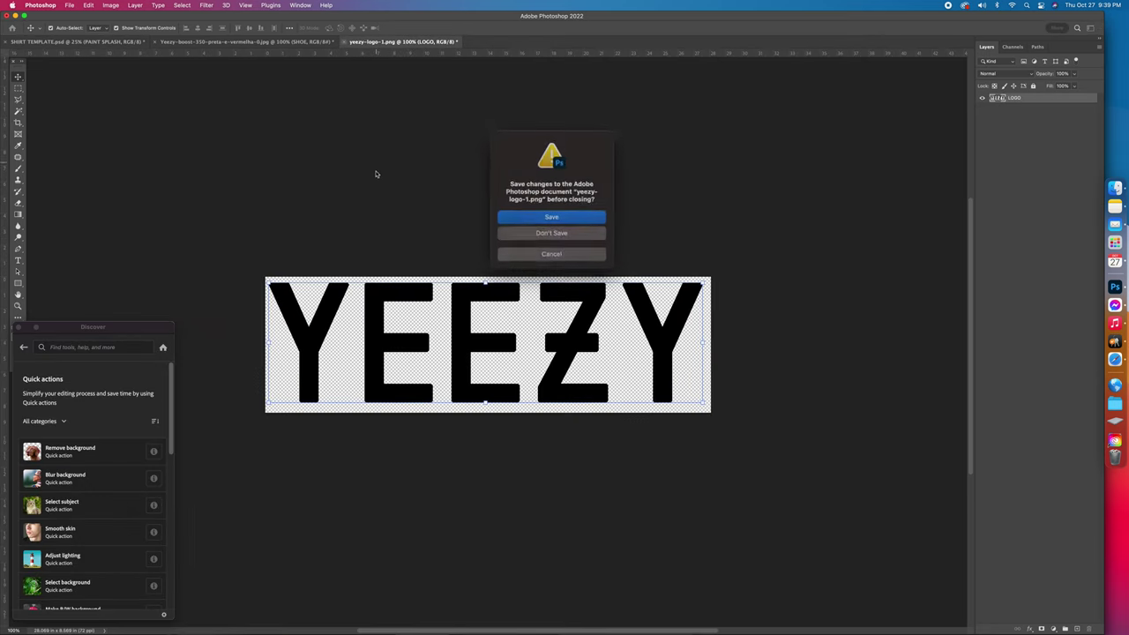
{"action": "key", "text": "Return"}
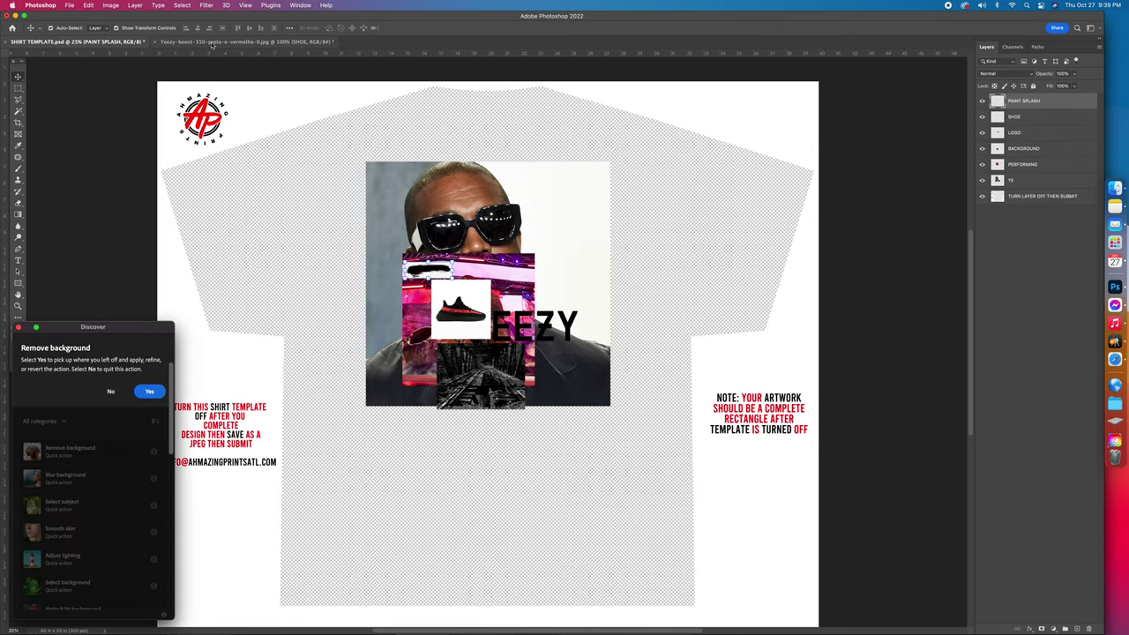
{"action": "left_click", "coordinate": [177, 43]}
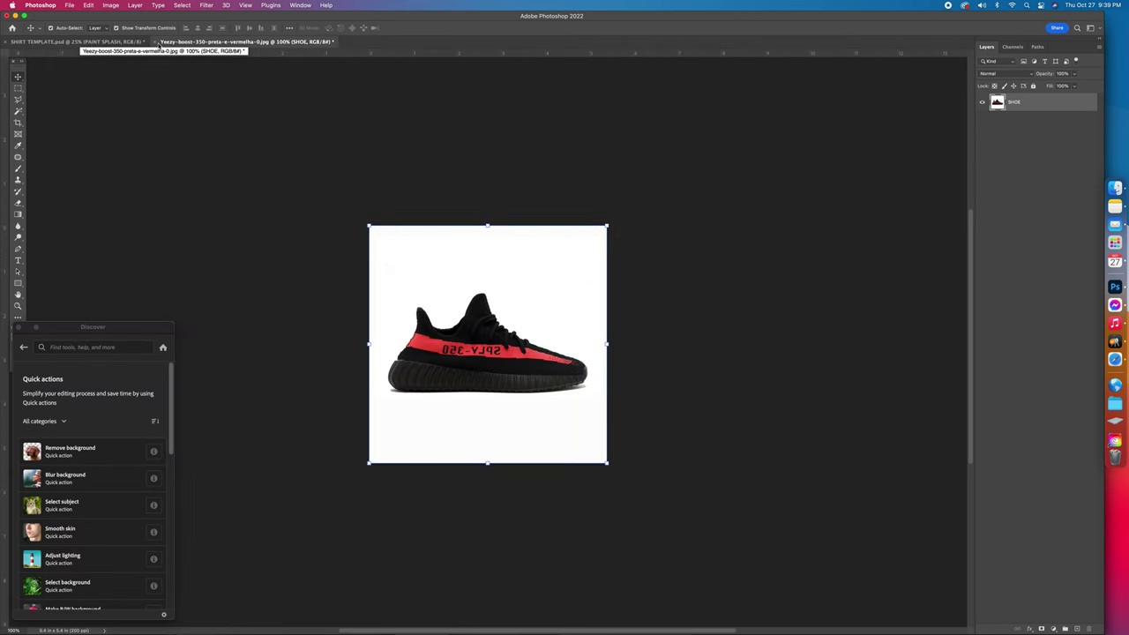
{"action": "left_click", "coordinate": [157, 43]}
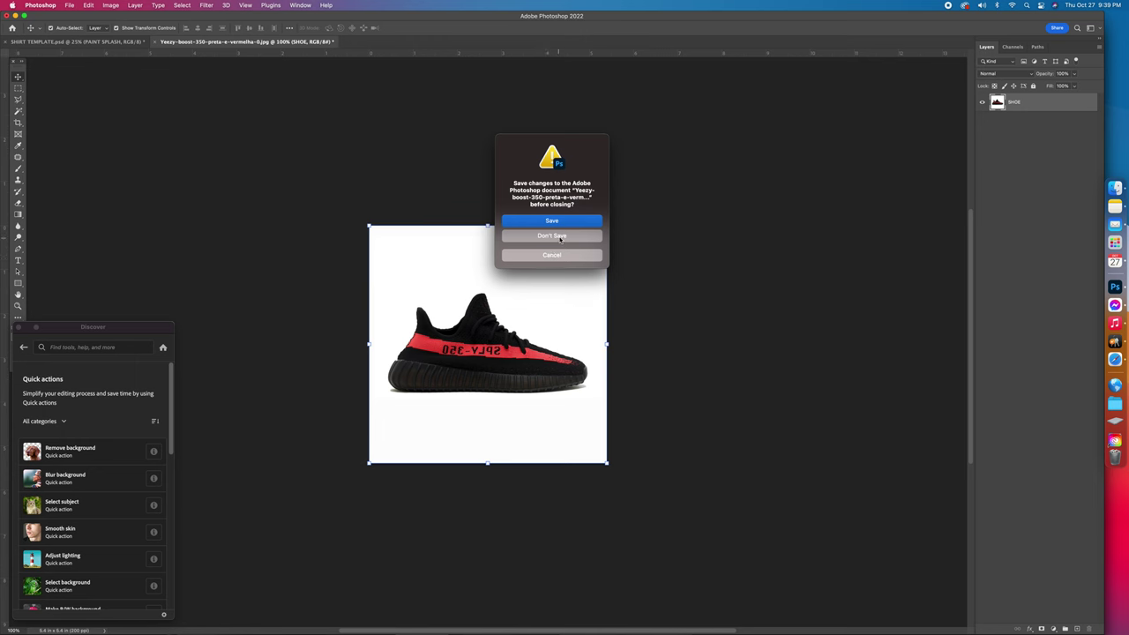
{"action": "left_click", "coordinate": [561, 237]}
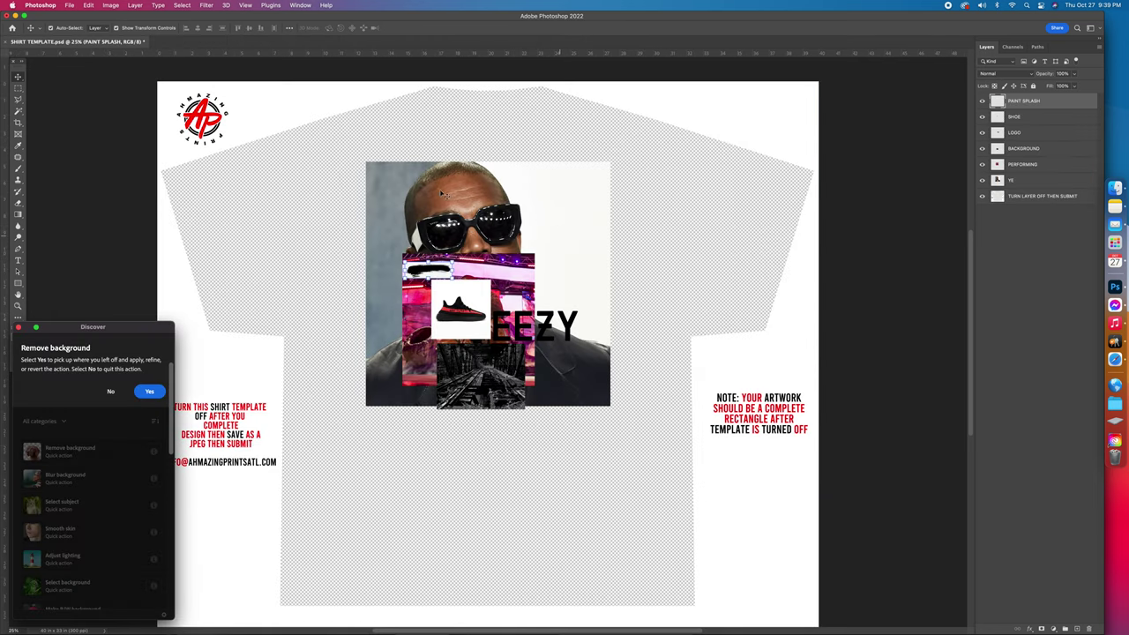
Close the Discover window and spread the shoe below the photos, the paint splash onto the left sleeve and the YE portrait to the right
{"action": "left_click_drag", "start_coordinate": [458, 313], "coordinate": [400, 477]}
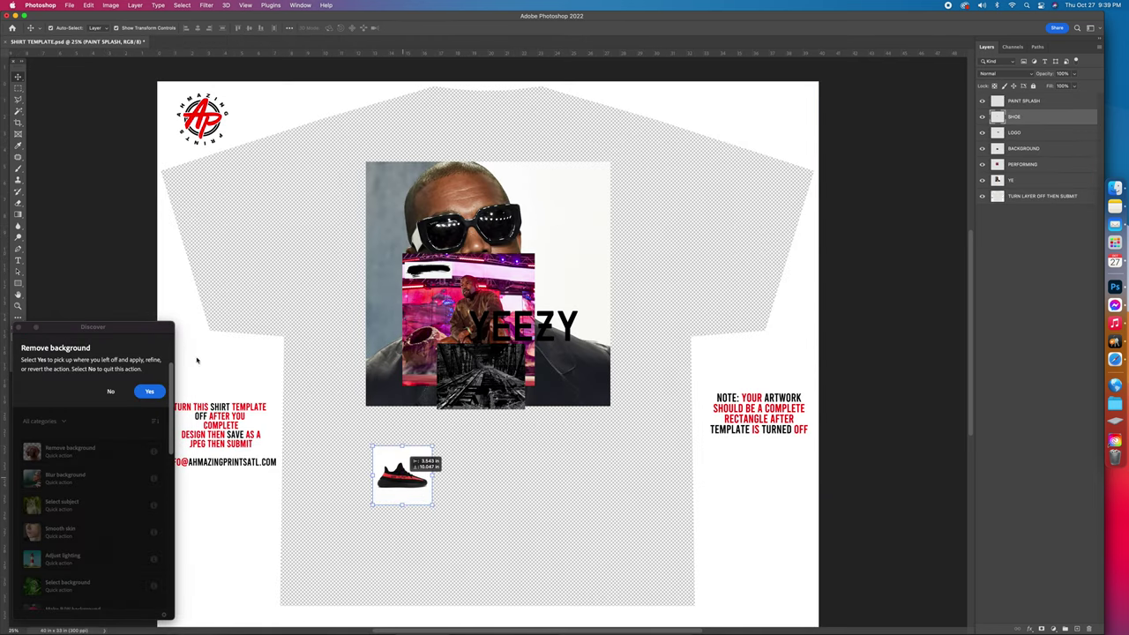
{"action": "left_click", "coordinate": [110, 391]}
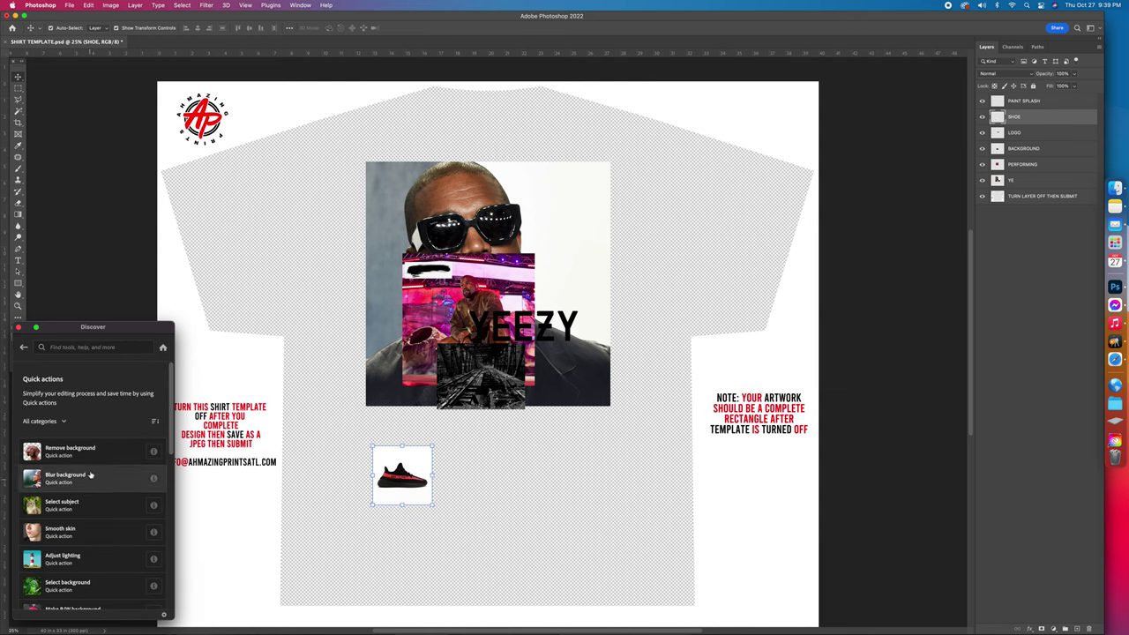
{"action": "left_click", "coordinate": [18, 329]}
{"action": "mouse_move", "coordinate": [425, 282]}
{"action": "left_mouse_down"}
{"action": "mouse_move", "coordinate": [282, 205]}
{"action": "mouse_move", "coordinate": [308, 215]}
{"action": "left_mouse_up"}
{"action": "left_click_drag", "start_coordinate": [437, 214], "coordinate": [605, 173]}
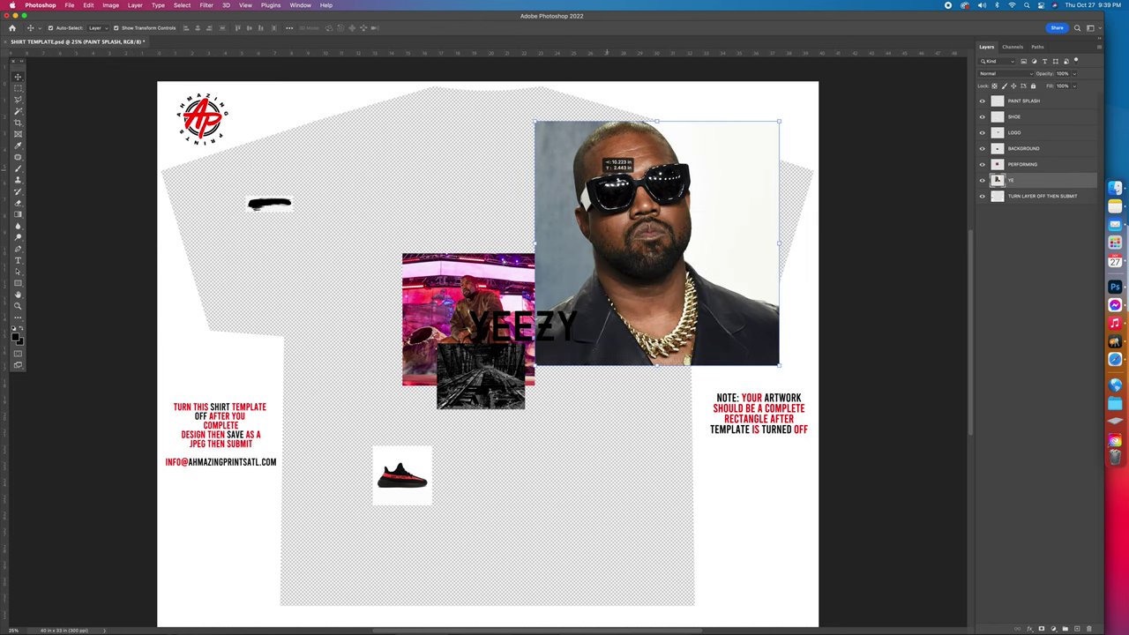
Move the PERFORMING photo to the shirt's upper-left chest and enlarge it to about 10.2 in square
{"action": "left_click", "coordinate": [432, 255]}
{"action": "left_click_drag", "start_coordinate": [431, 249], "coordinate": [378, 161]}
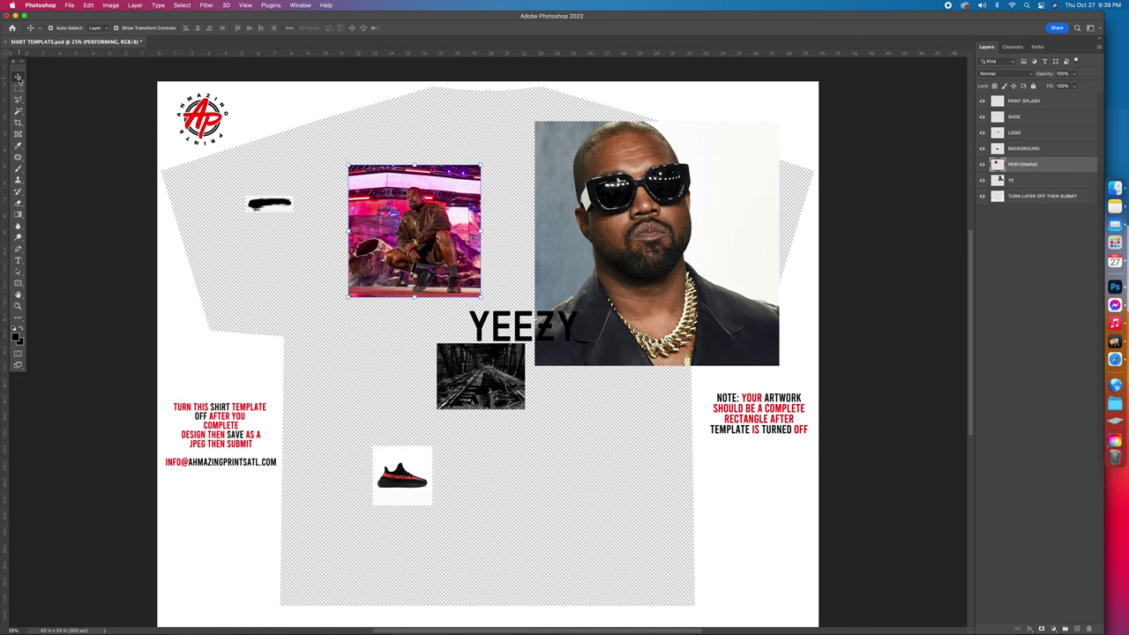
{"action": "left_click_drag", "start_coordinate": [370, 228], "coordinate": [343, 193]}
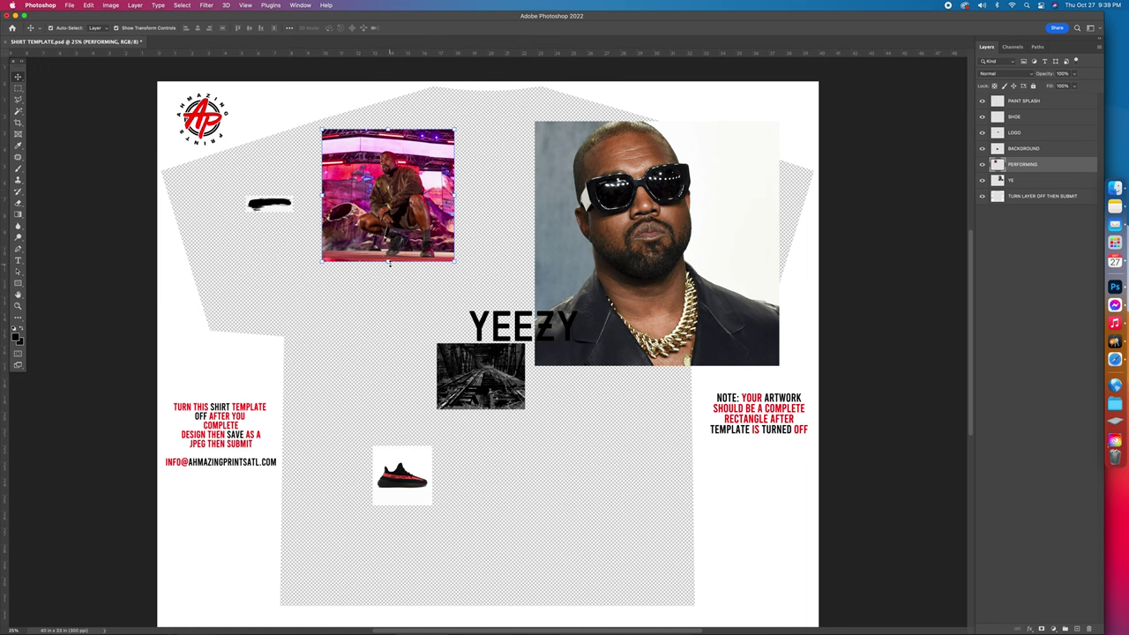
{"action": "left_click_drag", "start_coordinate": [390, 263], "coordinate": [433, 294]}
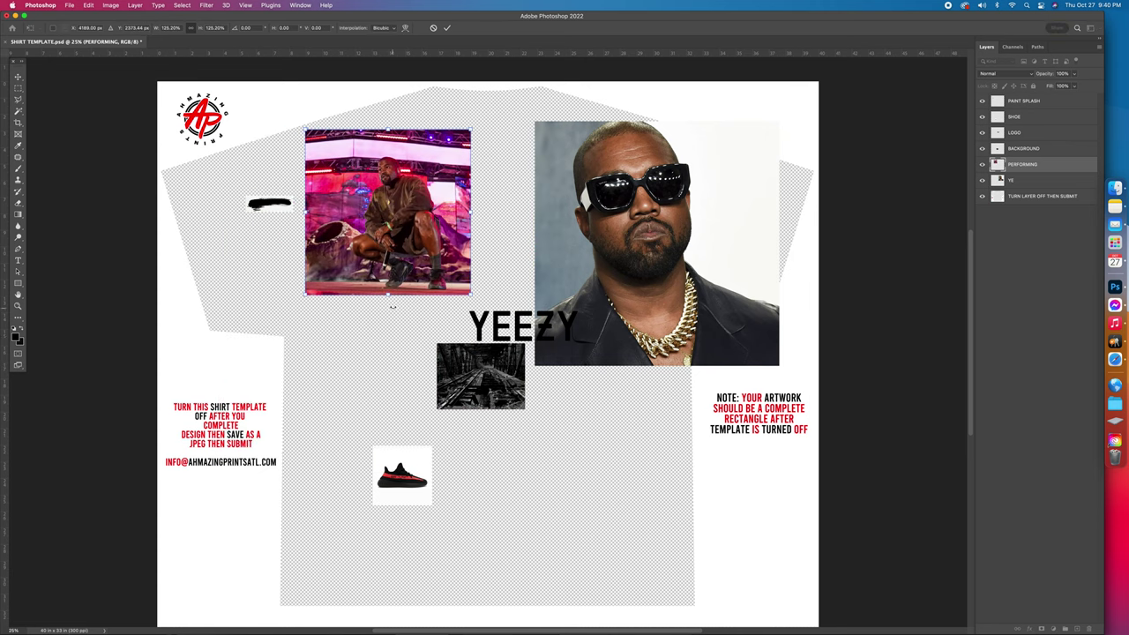
{"action": "mouse_move", "coordinate": [390, 297]}
{"action": "left_mouse_down"}
{"action": "mouse_move", "coordinate": [392, 378]}
{"action": "mouse_move", "coordinate": [390, 298]}
{"action": "left_mouse_up"}
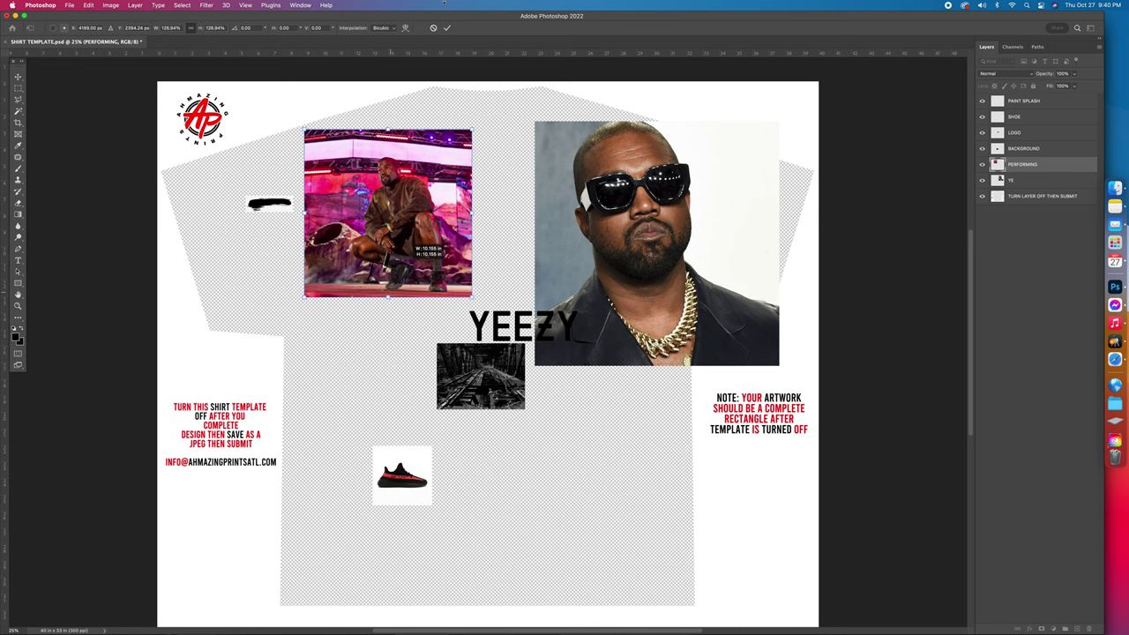
{"action": "left_click", "coordinate": [447, 27]}
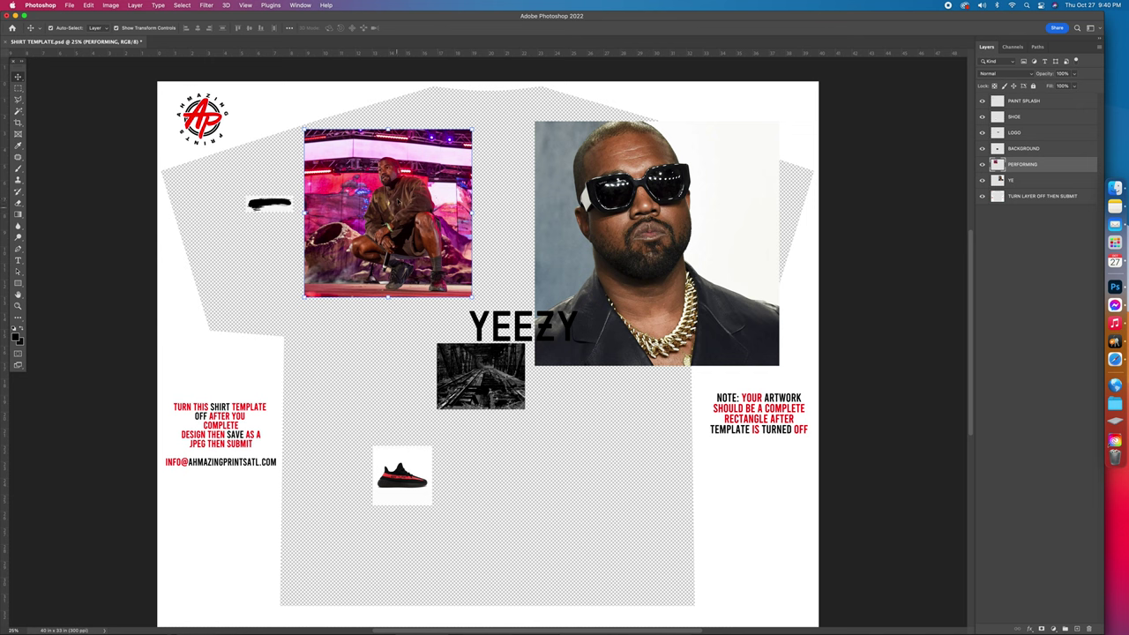
Enlarge the PERFORMING photo to about 149.70% and center it at the bottom of the shirt, beneath the YEEZY logo
{"action": "left_click_drag", "start_coordinate": [402, 171], "coordinate": [508, 452]}
{"action": "key", "text": "ctrl+t"}
{"action": "left_click_drag", "start_coordinate": [493, 410], "coordinate": [496, 323]}
{"action": "left_click_drag", "start_coordinate": [497, 451], "coordinate": [488, 479]}
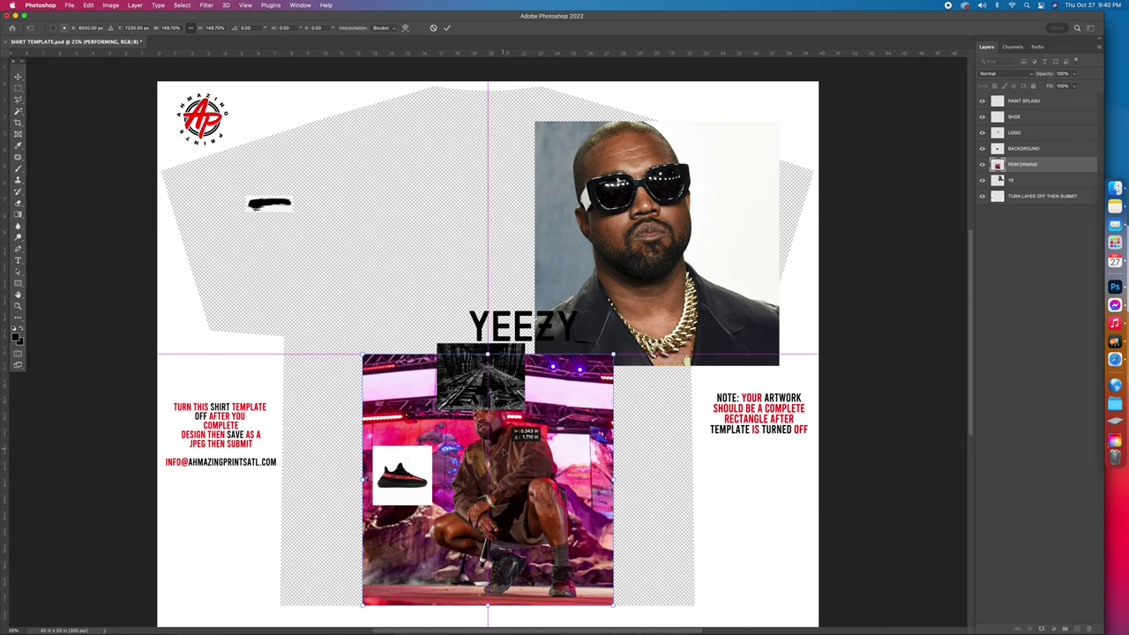
{"action": "left_click", "coordinate": [446, 27]}
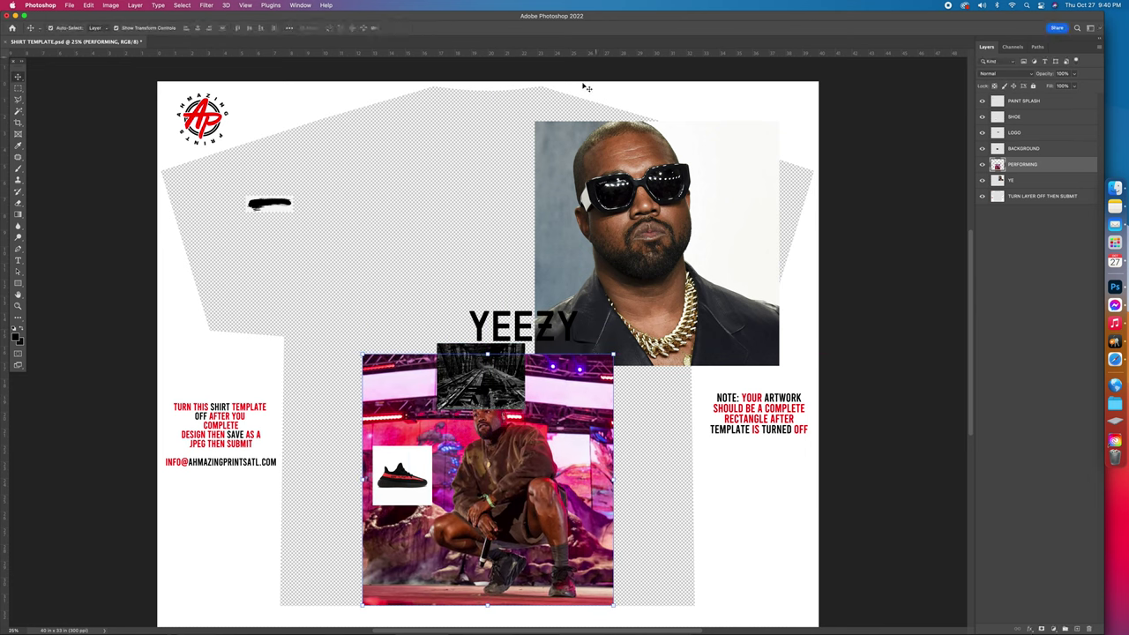
Move the shoe onto the left sleeve below the paint splash and hide the YE layer
{"action": "left_click_drag", "start_coordinate": [398, 500], "coordinate": [262, 279]}
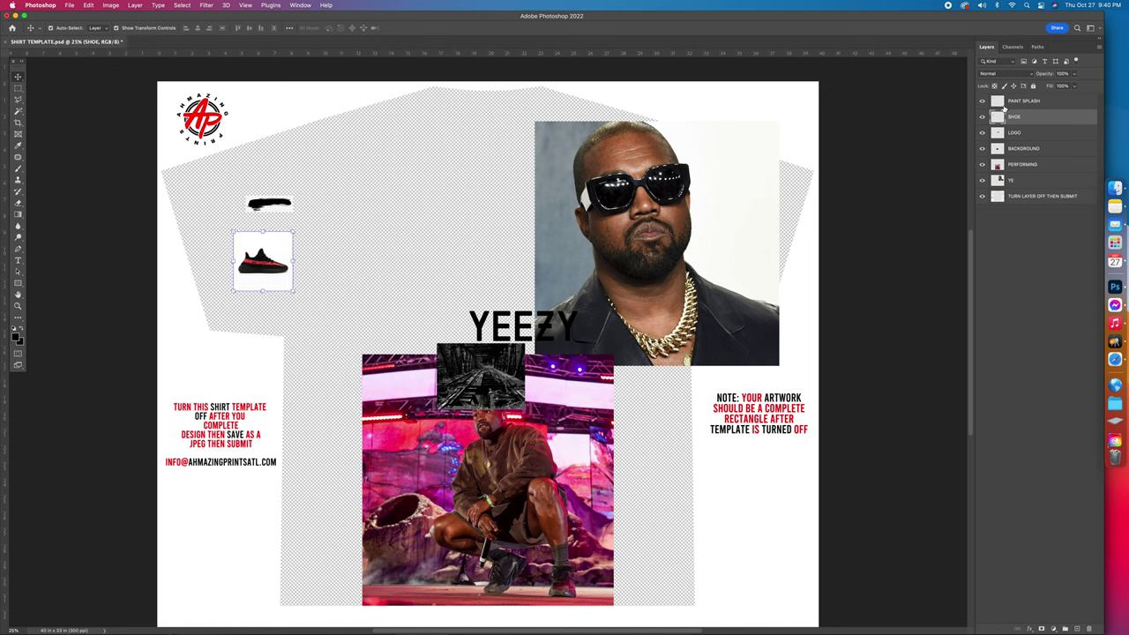
{"action": "left_click", "coordinate": [664, 205]}
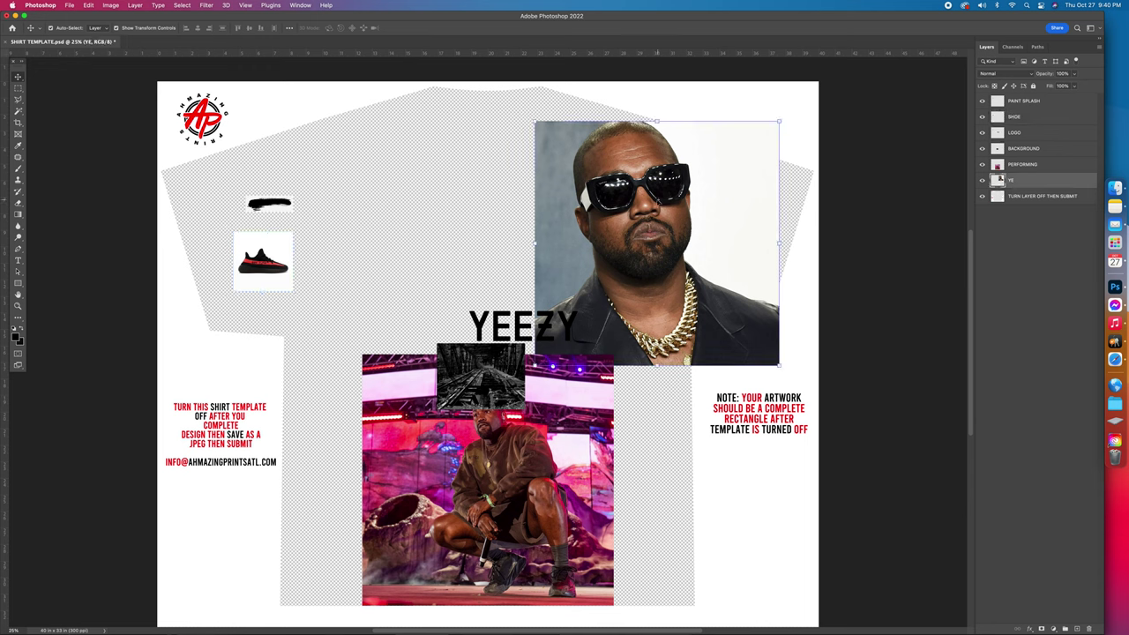
{"action": "left_click", "coordinate": [981, 181]}
Move the BACKGROUND bridge photo to the shirt's upper-right chest and hide the BACKGROUND and PERFORMING layers
{"action": "left_click_drag", "start_coordinate": [462, 388], "coordinate": [568, 198]}
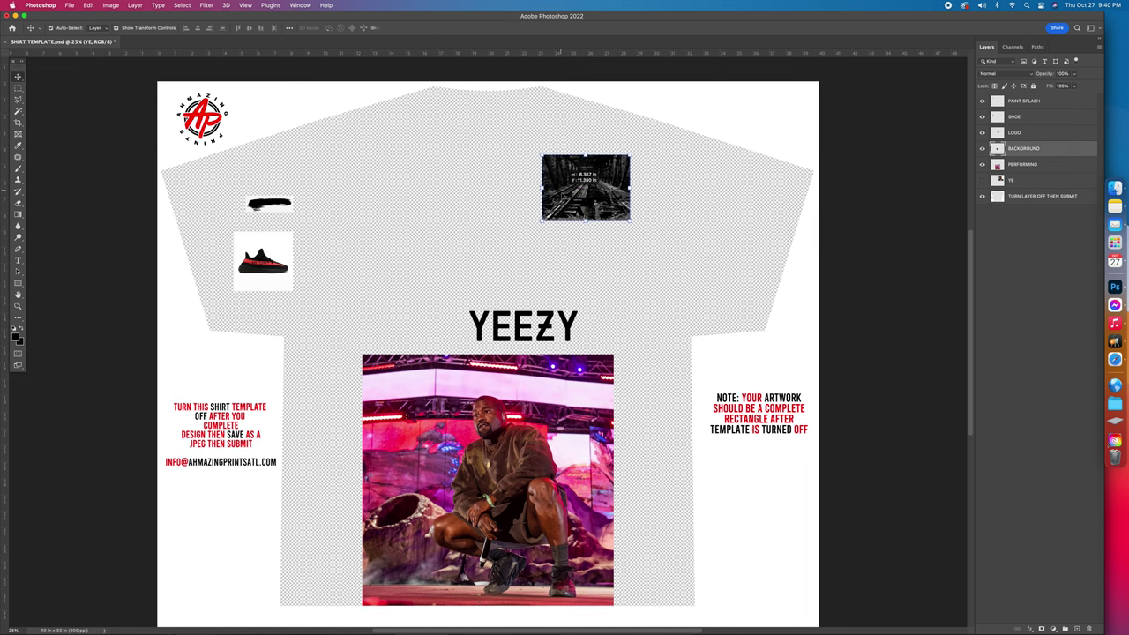
{"action": "left_click", "coordinate": [982, 148]}
{"action": "left_click", "coordinate": [983, 164]}
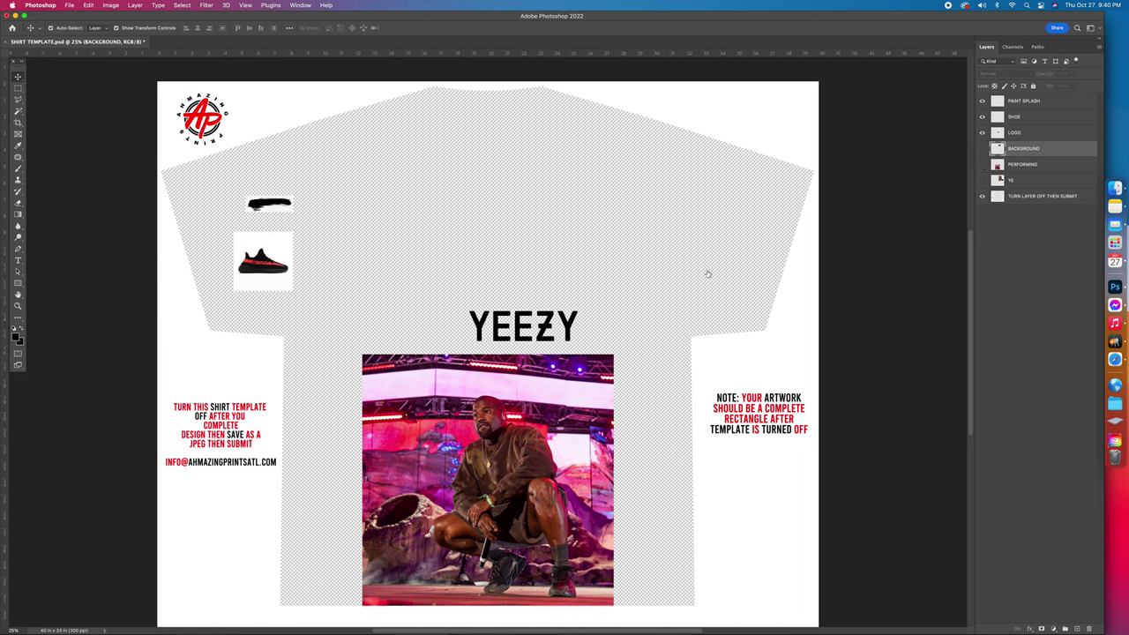
Hide the LOGO, SHOE and PAINT SPLASH layers and show the BACKGROUND layer
{"action": "left_click", "coordinate": [623, 353]}
{"action": "left_click", "coordinate": [536, 319]}
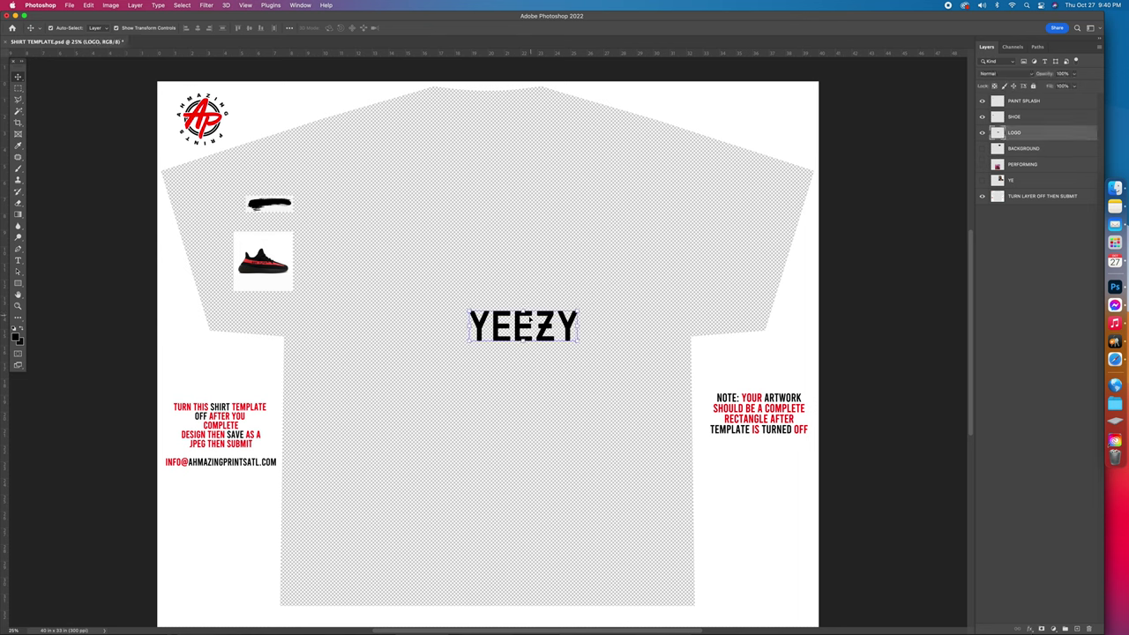
{"action": "left_click", "coordinate": [982, 132]}
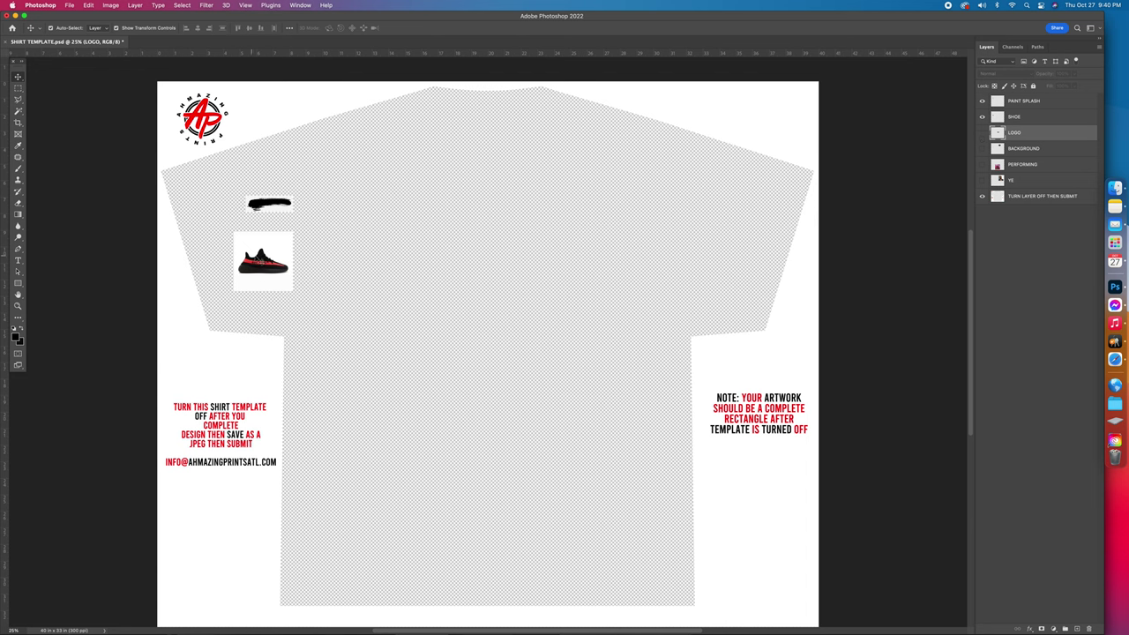
{"action": "key", "text": "alt+bracketright"}
{"action": "left_click", "coordinate": [982, 118]}
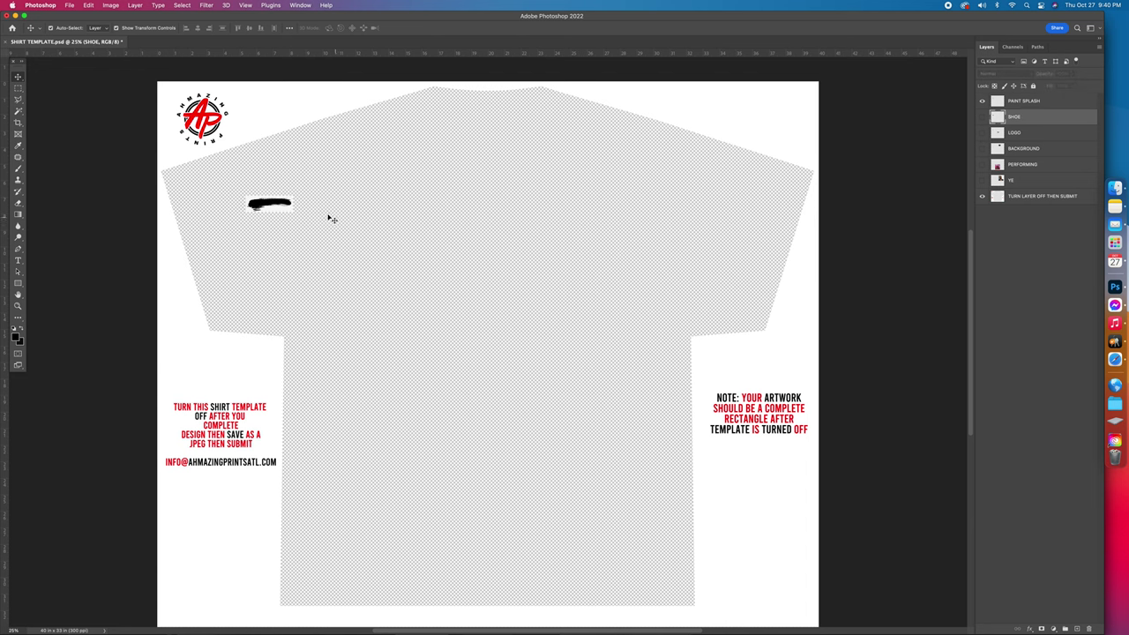
{"action": "left_click", "coordinate": [275, 203]}
{"action": "left_click", "coordinate": [982, 100]}
{"action": "left_click", "coordinate": [982, 152]}
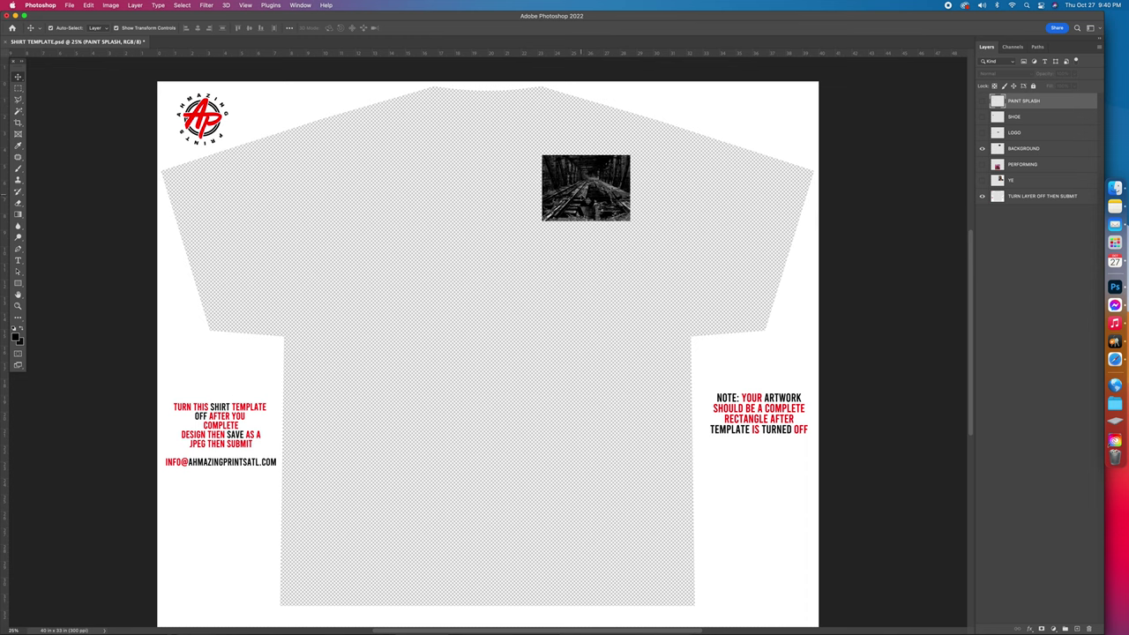
Turn off the transform controls and move the BACKGROUND bridge photo to the middle of the shirt
{"action": "left_click", "coordinate": [587, 198]}
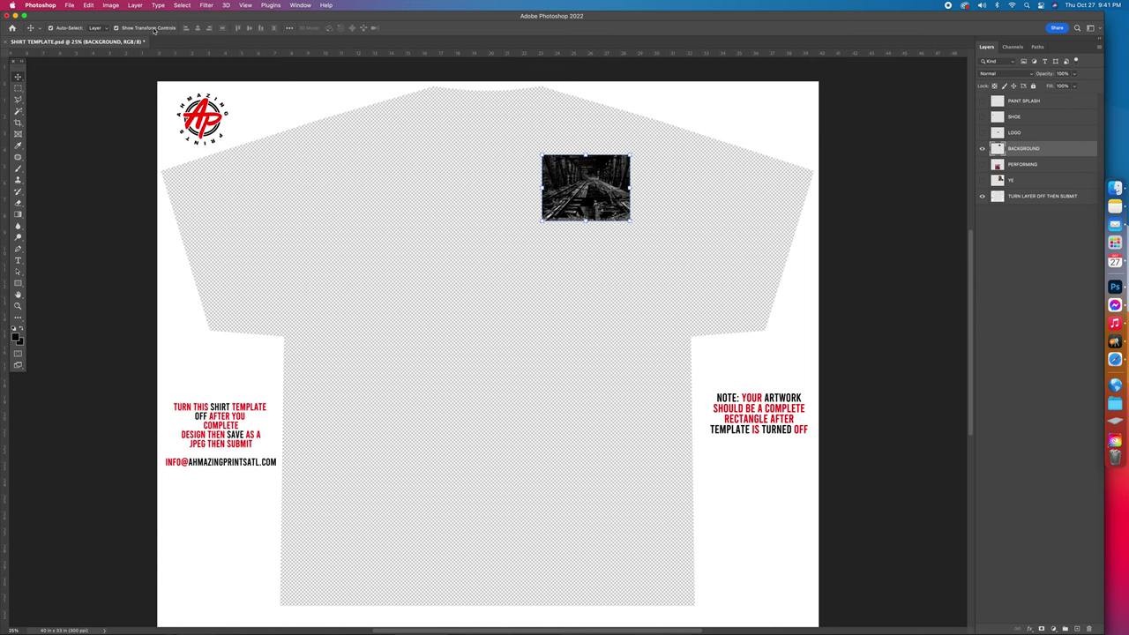
{"action": "left_click", "coordinate": [117, 28]}
{"action": "left_click_drag", "start_coordinate": [594, 308], "coordinate": [599, 299]}
{"action": "left_click_drag", "start_coordinate": [585, 257], "coordinate": [503, 337]}
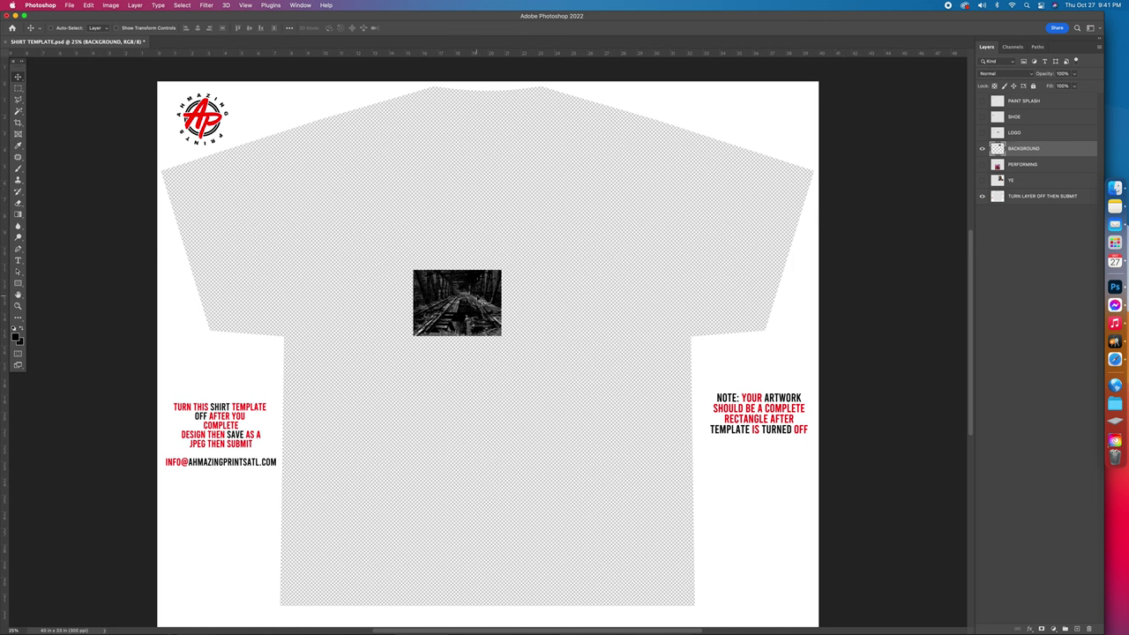
{"action": "left_click_drag", "start_coordinate": [464, 306], "coordinate": [505, 287]}
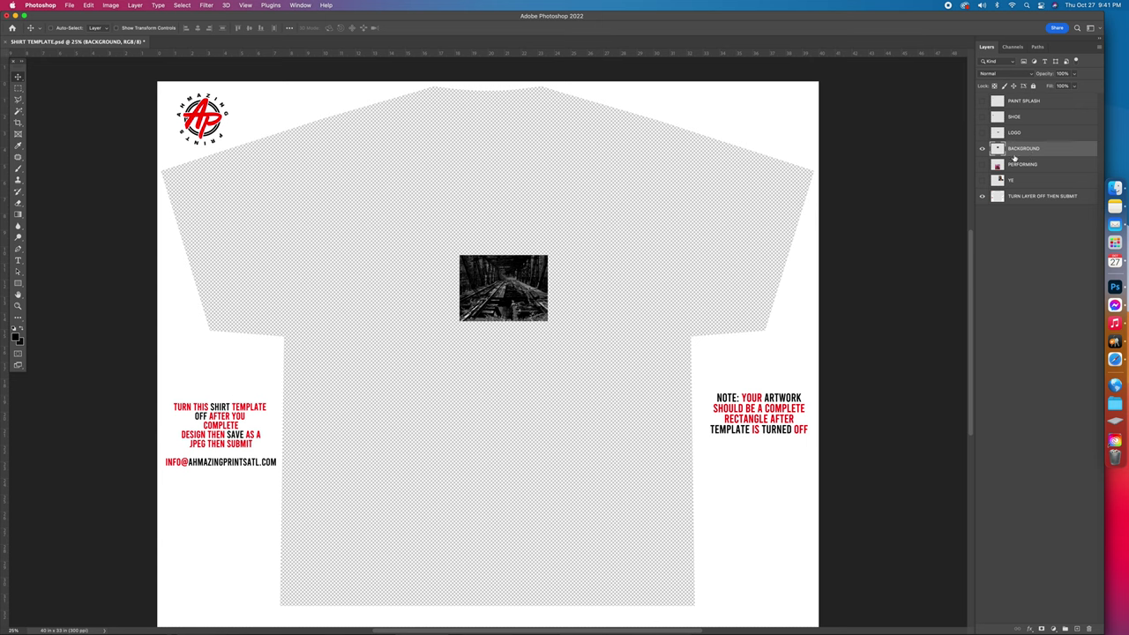
{"action": "left_click_drag", "start_coordinate": [499, 292], "coordinate": [523, 274]}
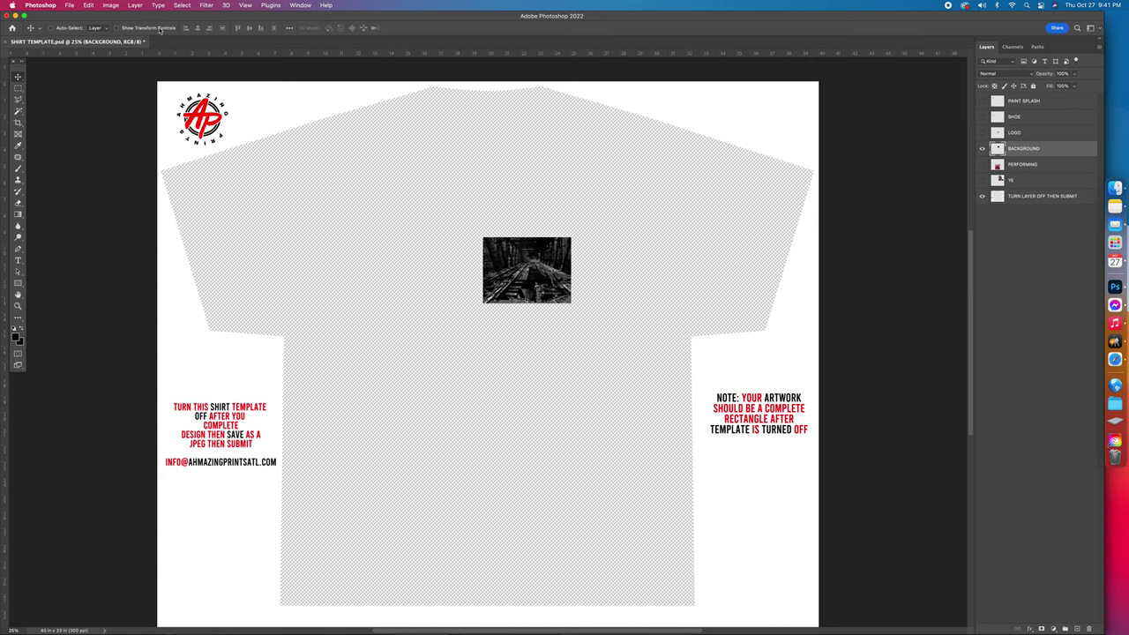
Turn the transform controls back on and enlarge the bridge photo to about 835% so it covers the whole template
{"action": "left_click", "coordinate": [115, 29]}
{"action": "left_click_drag", "start_coordinate": [494, 264], "coordinate": [508, 74]}
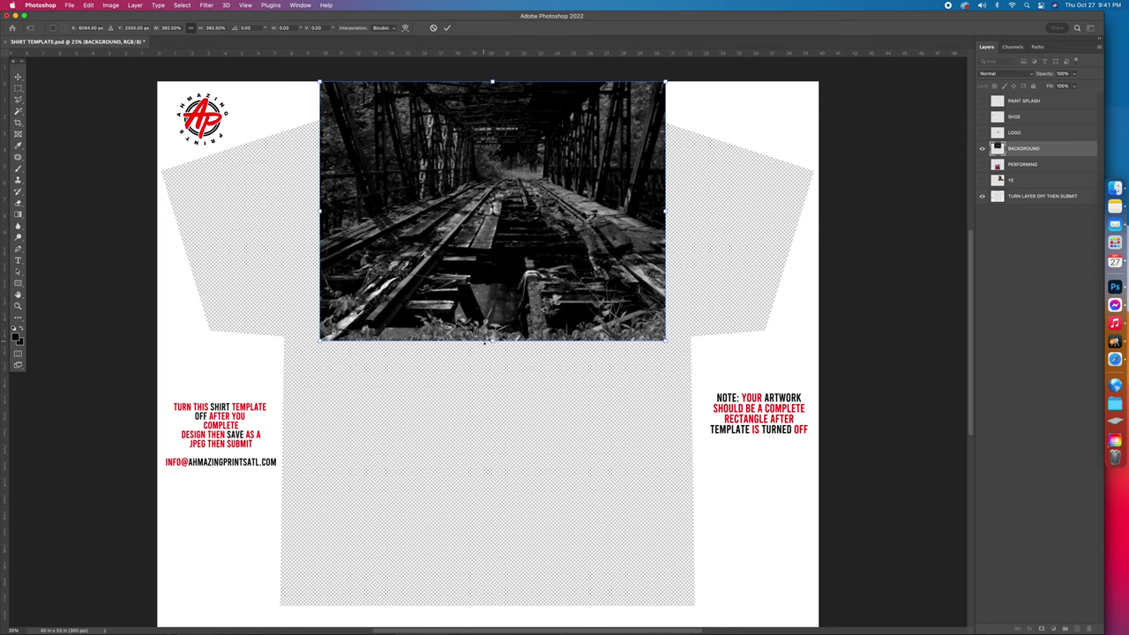
{"action": "left_click_drag", "start_coordinate": [485, 342], "coordinate": [480, 631]}
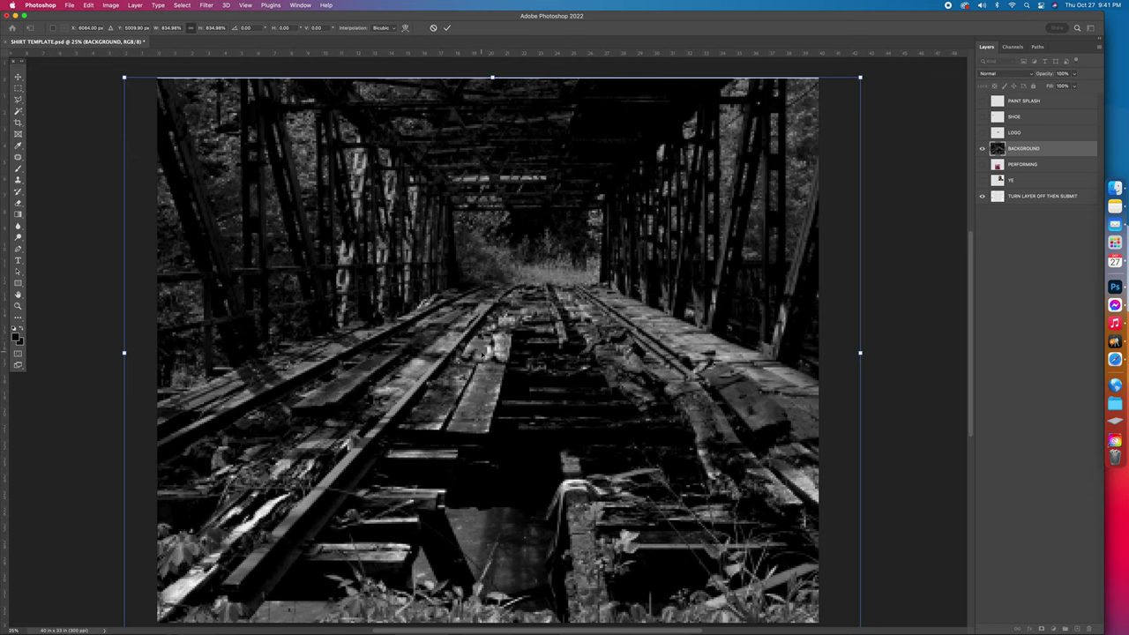
{"action": "left_click", "coordinate": [446, 27]}
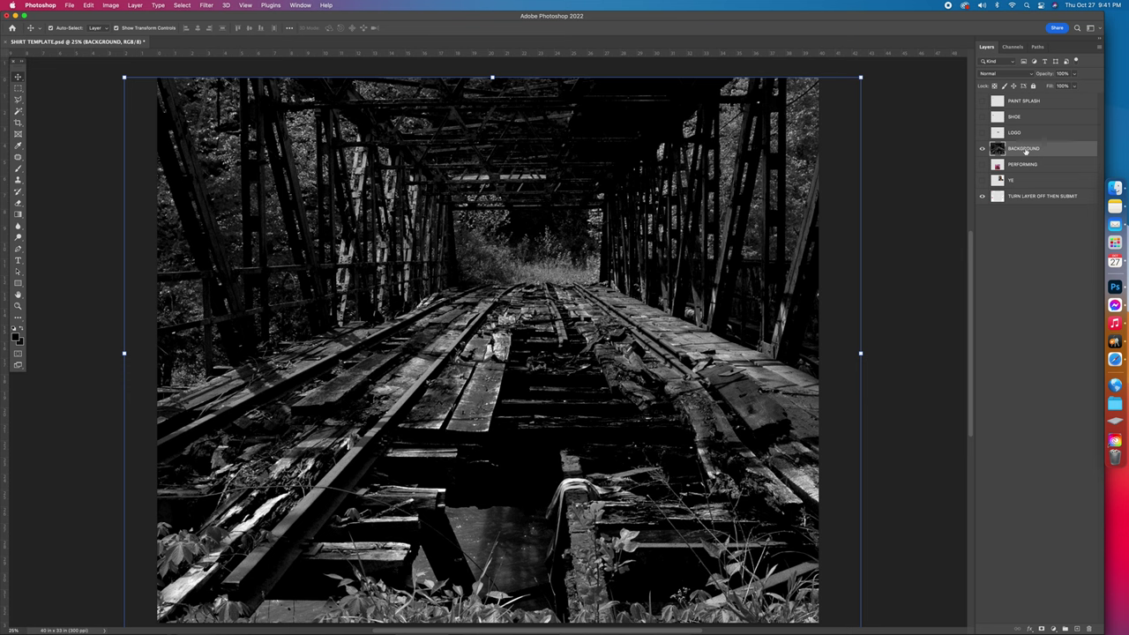
Move the TURN LAYER OFF THEN SUBMIT layer to the top of the stack and shift the bridge photo slightly left beneath it
{"action": "left_click", "coordinate": [1028, 197]}
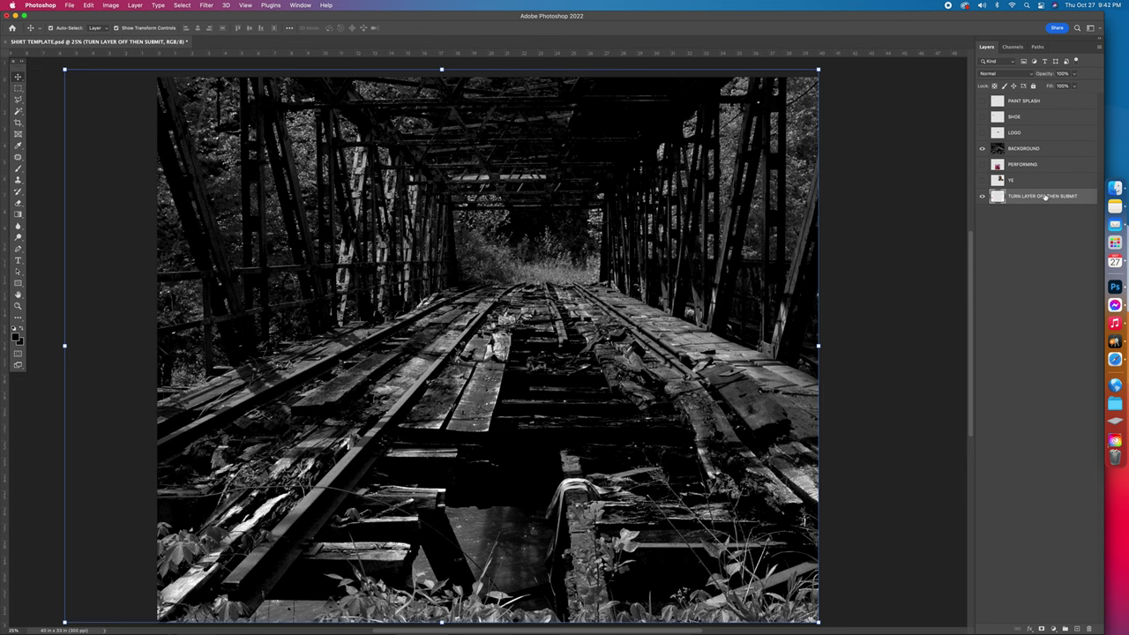
{"action": "left_click_drag", "start_coordinate": [1094, 199], "coordinate": [1091, 103]}
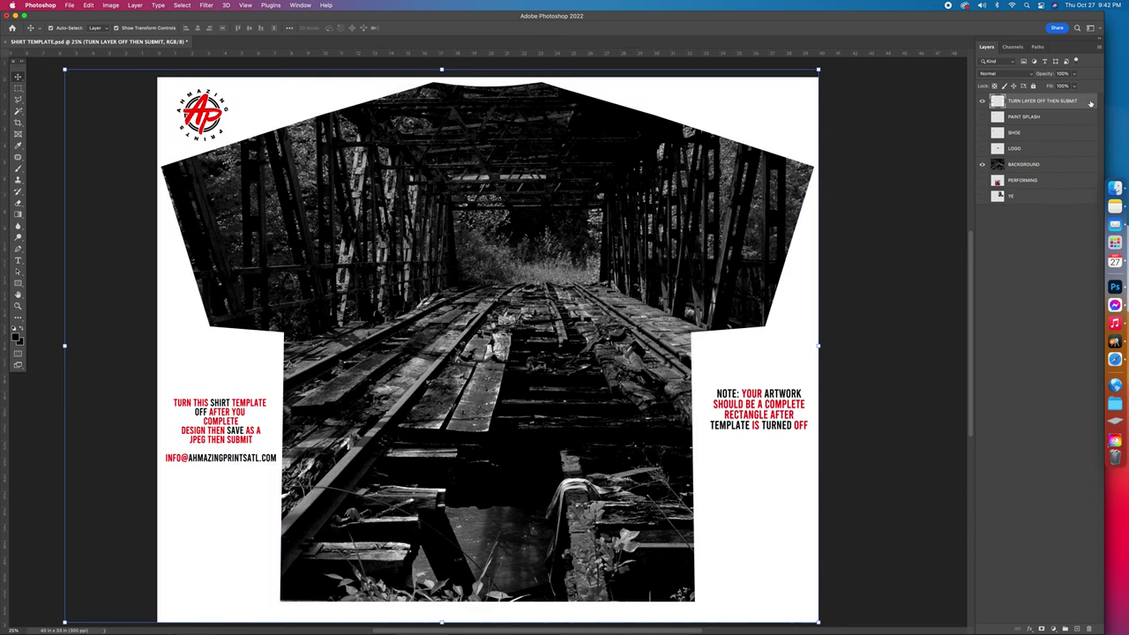
{"action": "left_click", "coordinate": [1032, 164]}
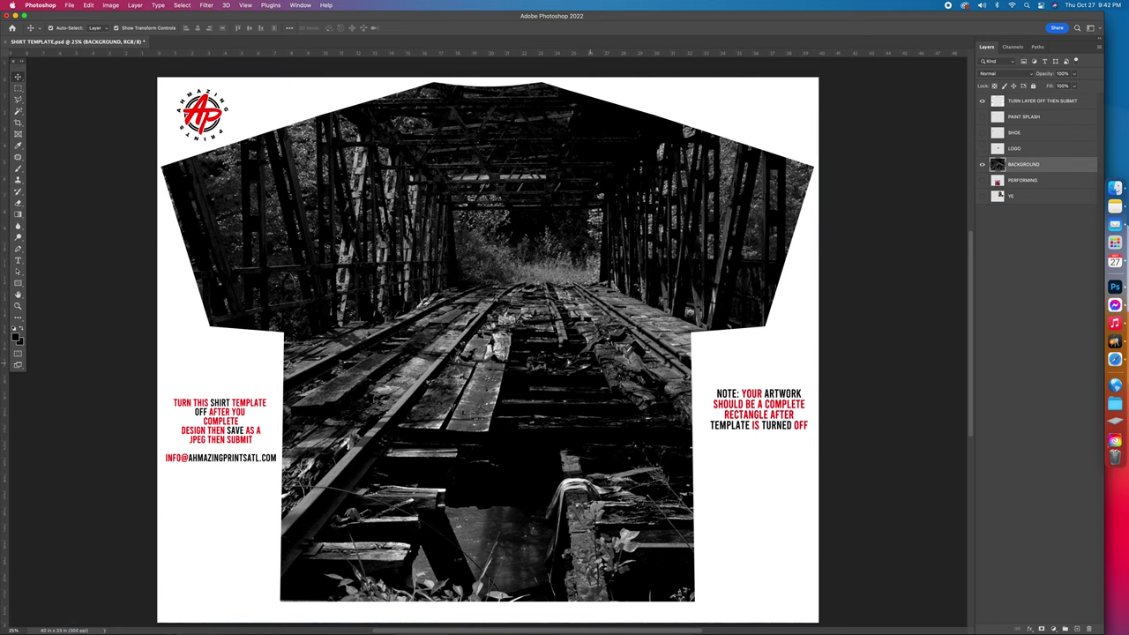
{"action": "mouse_move", "coordinate": [485, 353]}
{"action": "left_mouse_down"}
{"action": "mouse_move", "coordinate": [460, 350]}
{"action": "mouse_move", "coordinate": [476, 349]}
{"action": "left_mouse_up"}
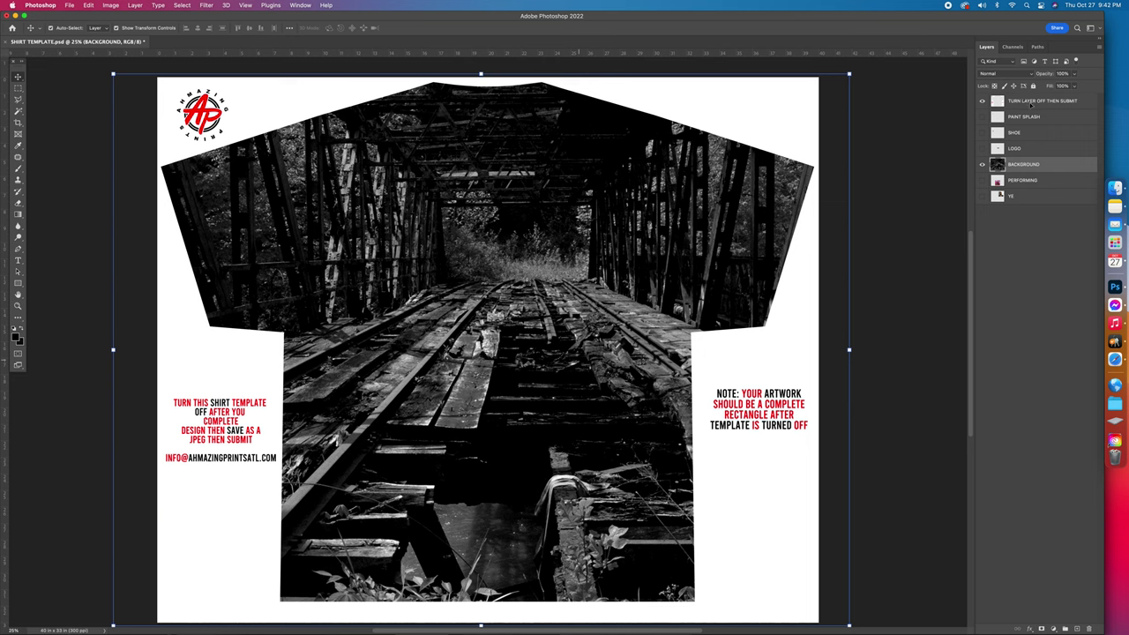
Lock the TURN LAYER OFF THEN SUBMIT layer and bring the visible PERFORMING layer above the LOGO layer
{"action": "left_click", "coordinate": [1084, 104]}
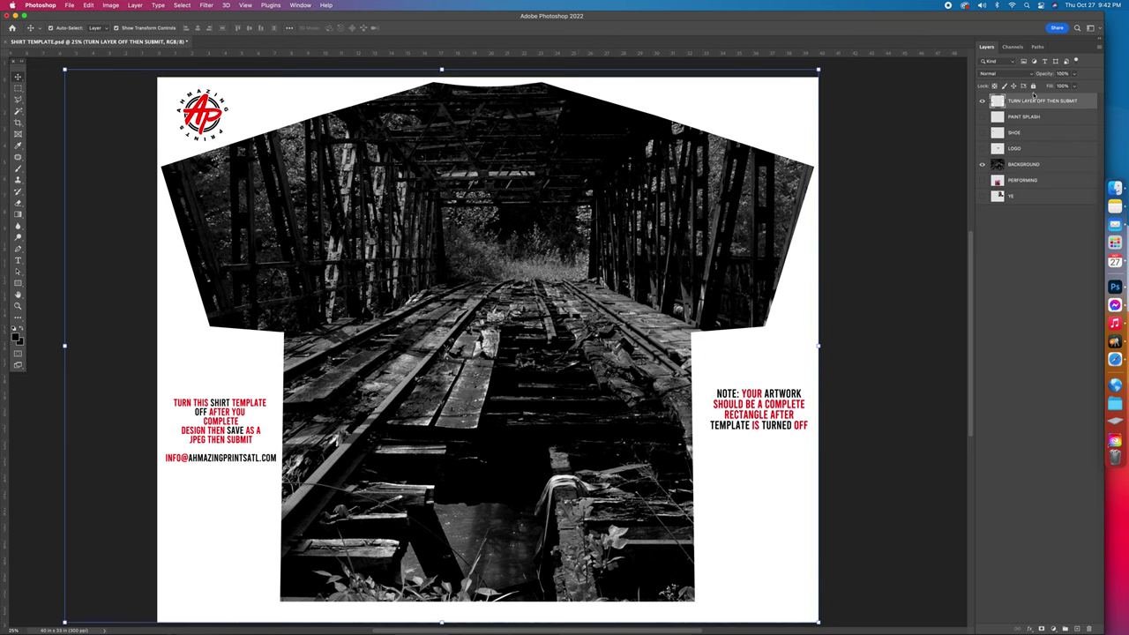
{"action": "left_click", "coordinate": [983, 102]}
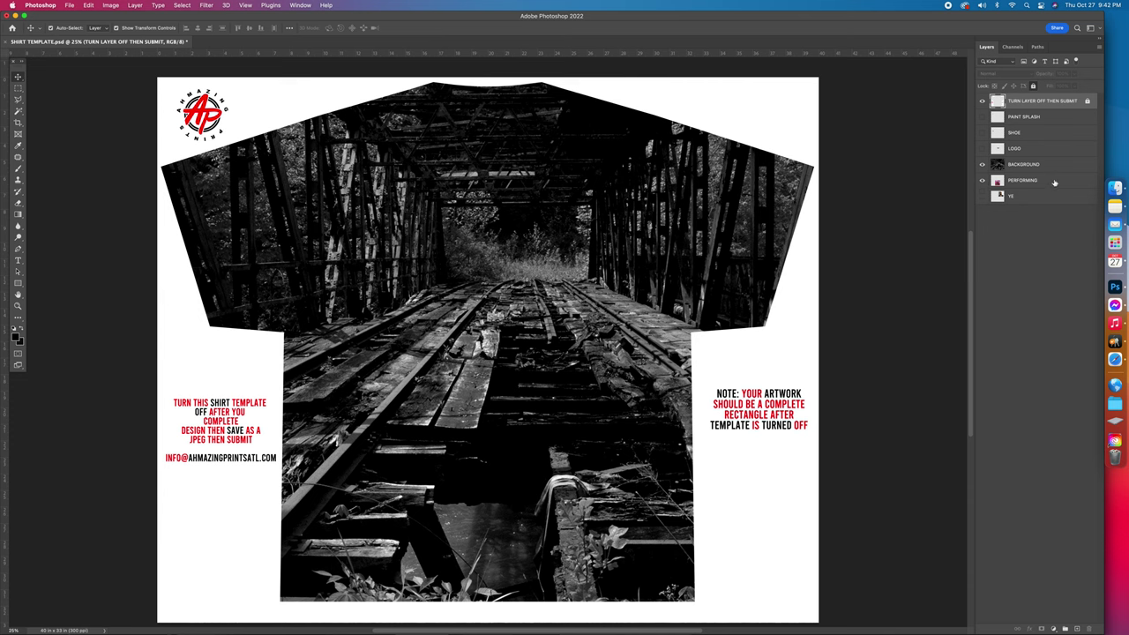
{"action": "left_click", "coordinate": [1054, 181]}
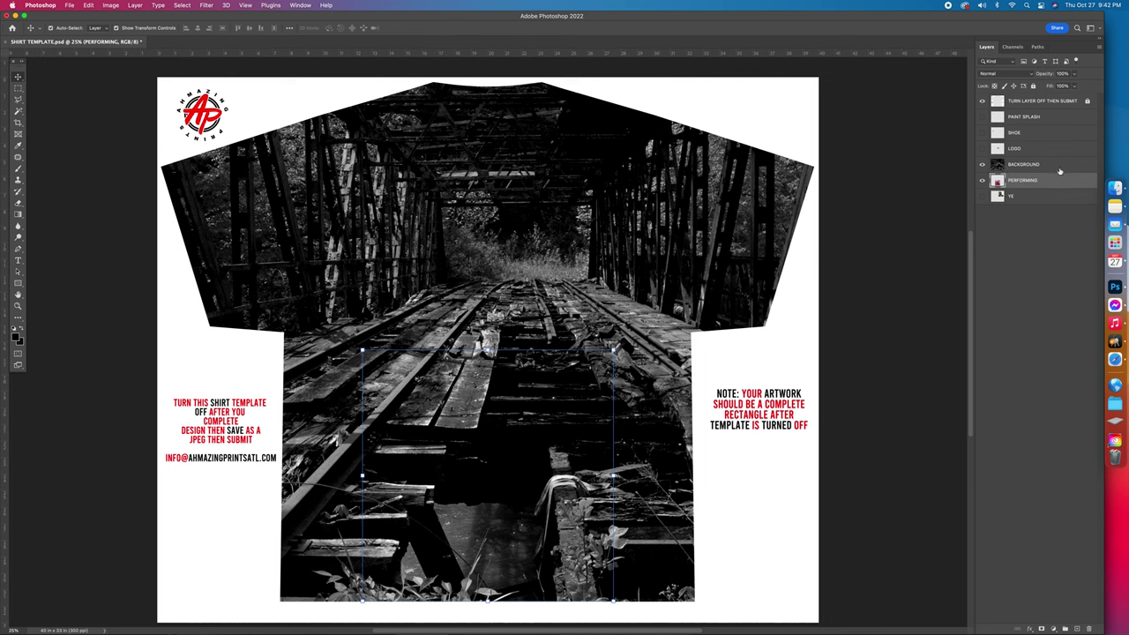
{"action": "left_click_drag", "start_coordinate": [1061, 182], "coordinate": [1038, 152]}
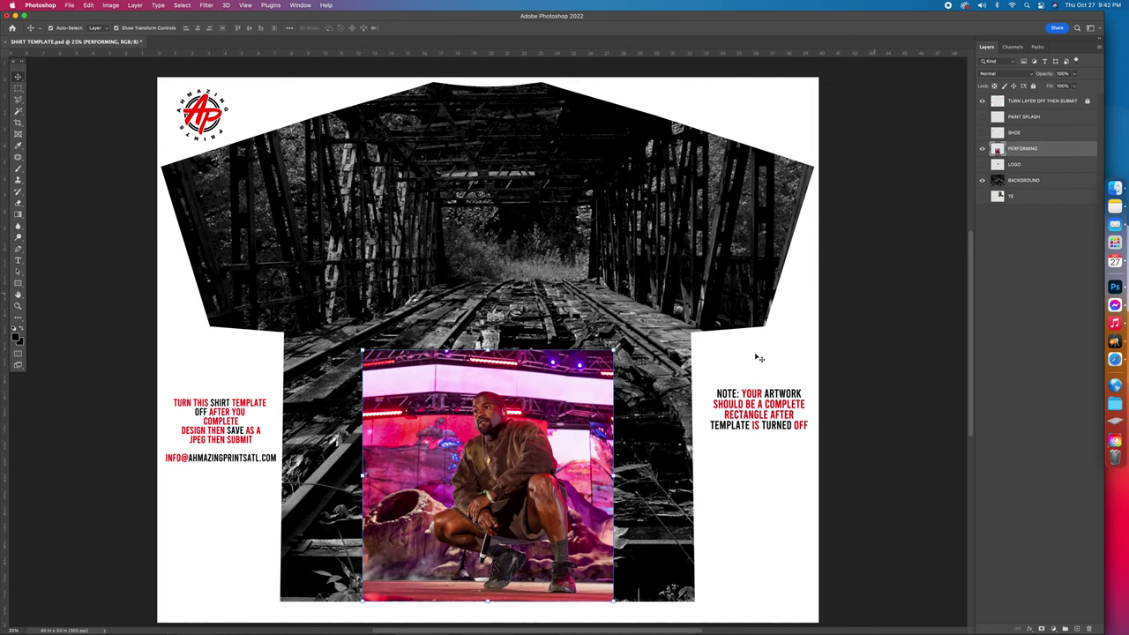
Move the PERFORMING photo up and enlarge it to about 146%, centered on the shirt body
{"action": "left_click_drag", "start_coordinate": [513, 394], "coordinate": [530, 347]}
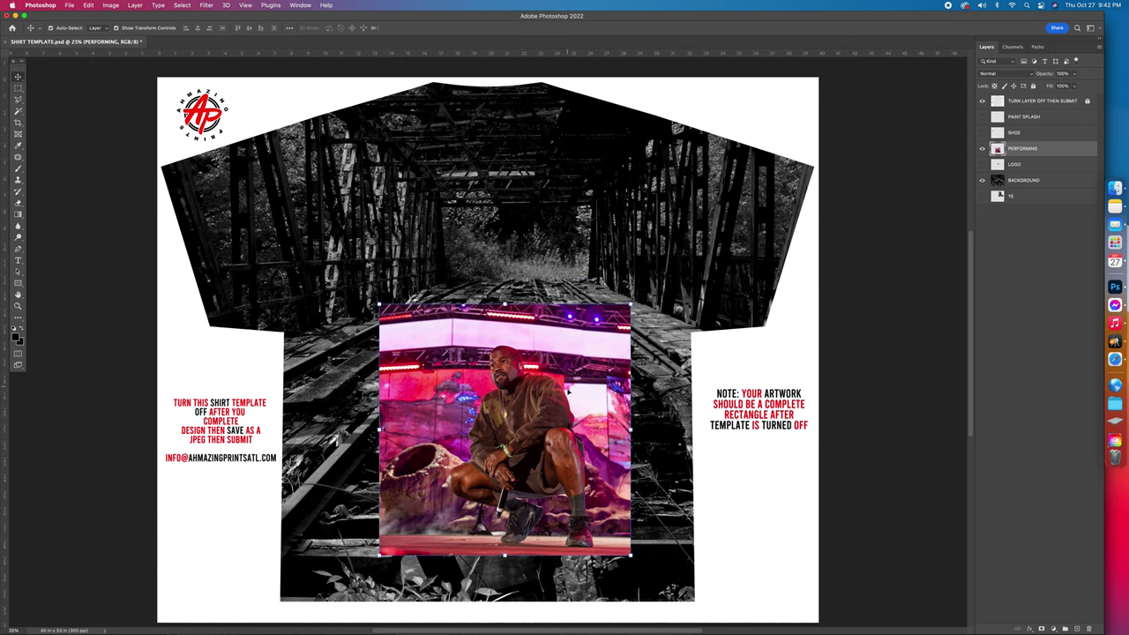
{"action": "left_click_drag", "start_coordinate": [505, 306], "coordinate": [510, 154]}
{"action": "mouse_move", "coordinate": [573, 304]}
{"action": "left_mouse_down"}
{"action": "mouse_move", "coordinate": [529, 305]}
{"action": "mouse_move", "coordinate": [563, 293]}
{"action": "left_mouse_up"}
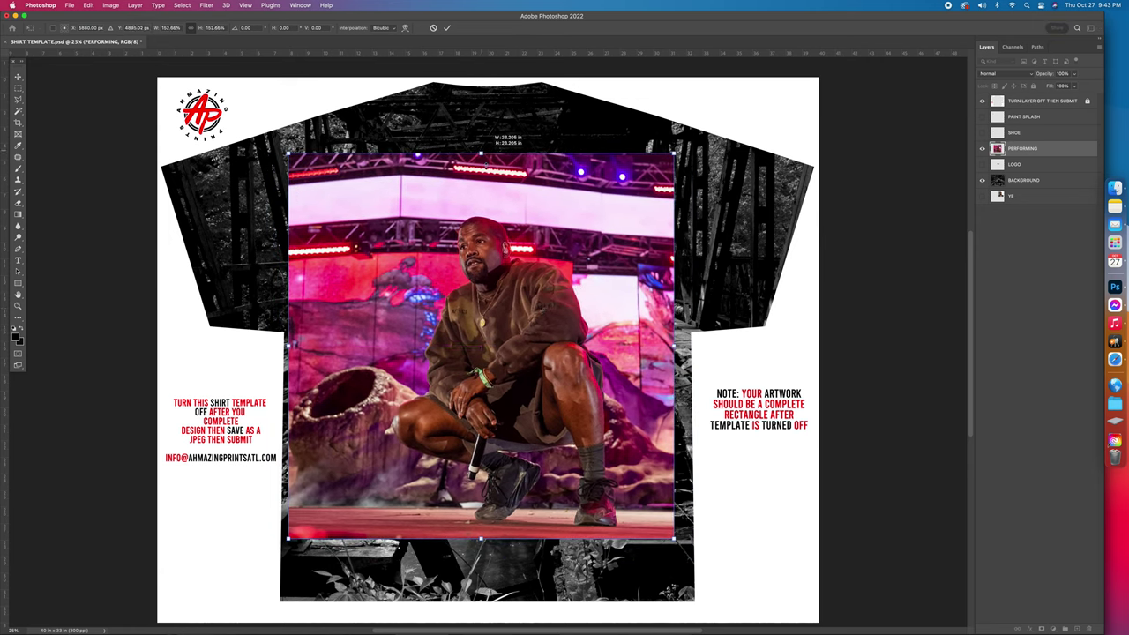
{"action": "left_click_drag", "start_coordinate": [483, 152], "coordinate": [482, 172]}
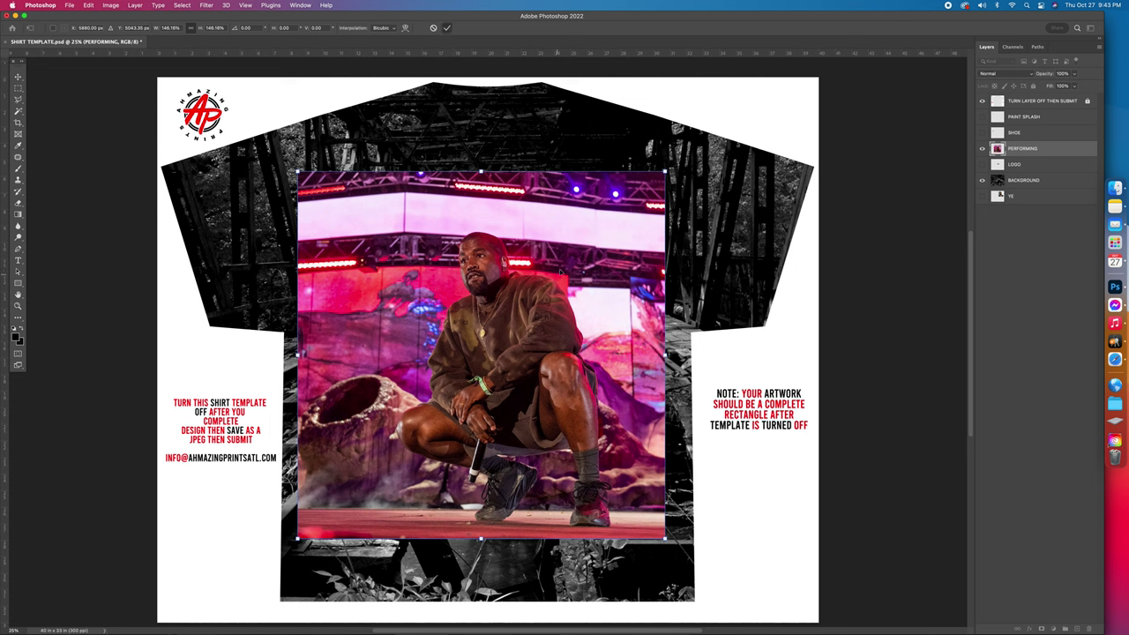
{"action": "key", "text": "Return"}
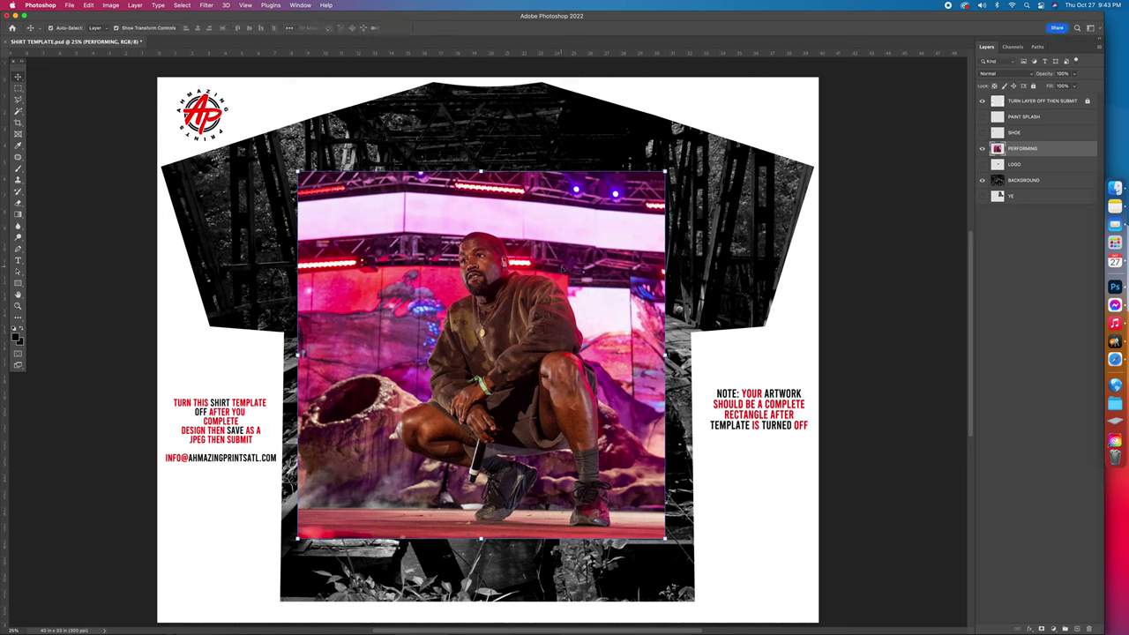
Remove the PERFORMING photo's background with the Remove background quick action
{"action": "left_click", "coordinate": [1077, 28]}
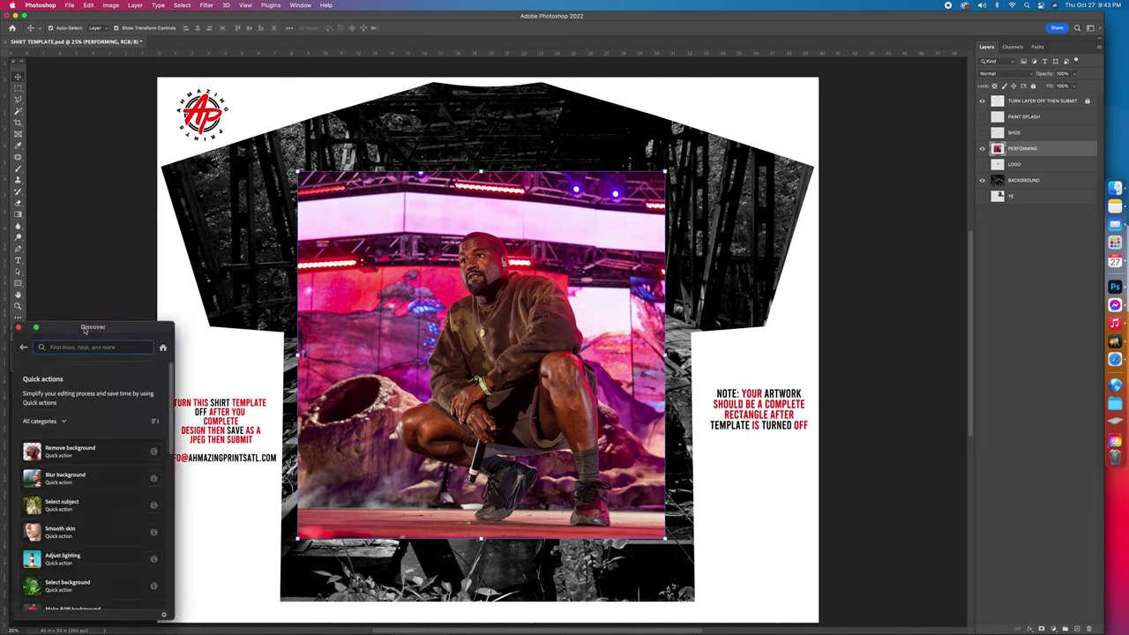
{"action": "left_click", "coordinate": [101, 459]}
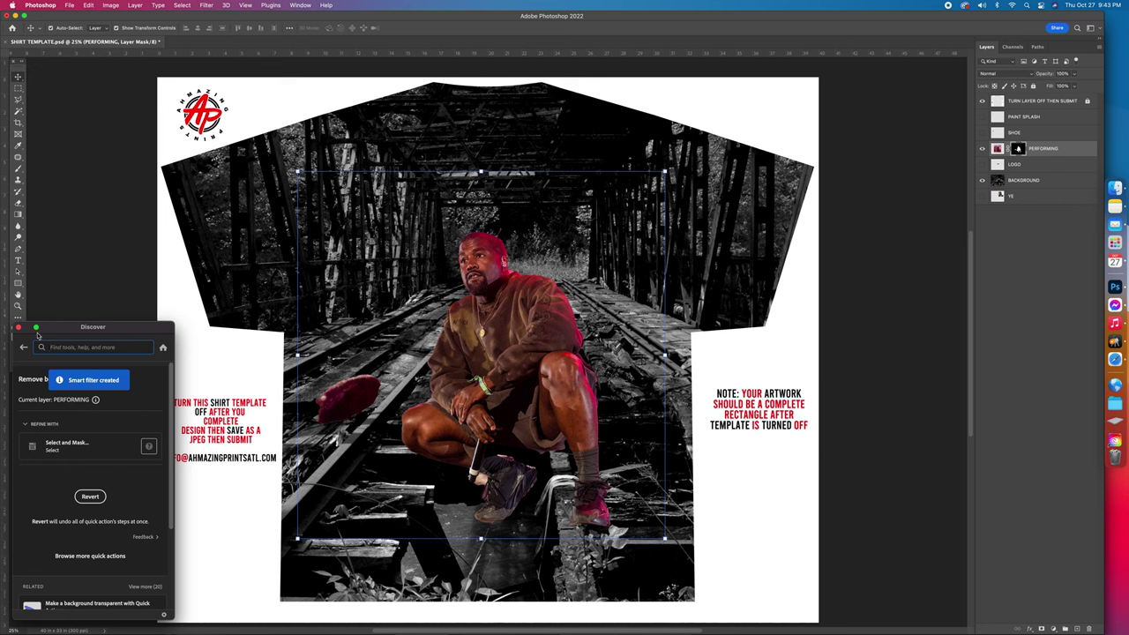
{"action": "left_click", "coordinate": [18, 327]}
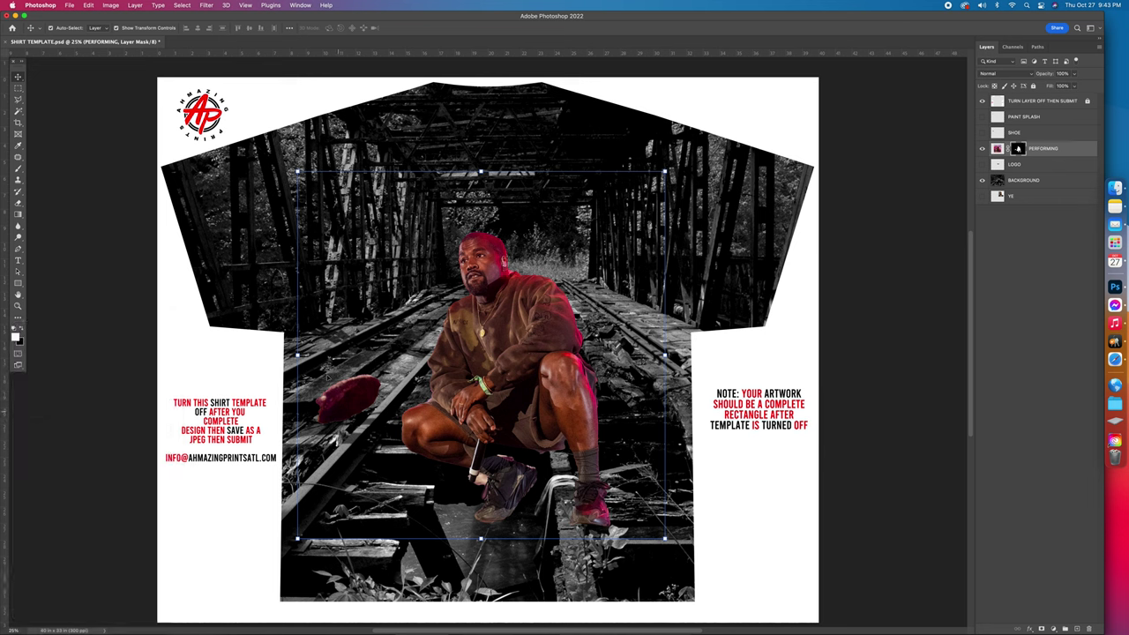
Activate the Polygonal Lasso tool for editing the PERFORMING layer mask
{"action": "left_click", "coordinate": [18, 102]}
{"action": "left_click_drag", "start_coordinate": [18, 101], "coordinate": [48, 107]}
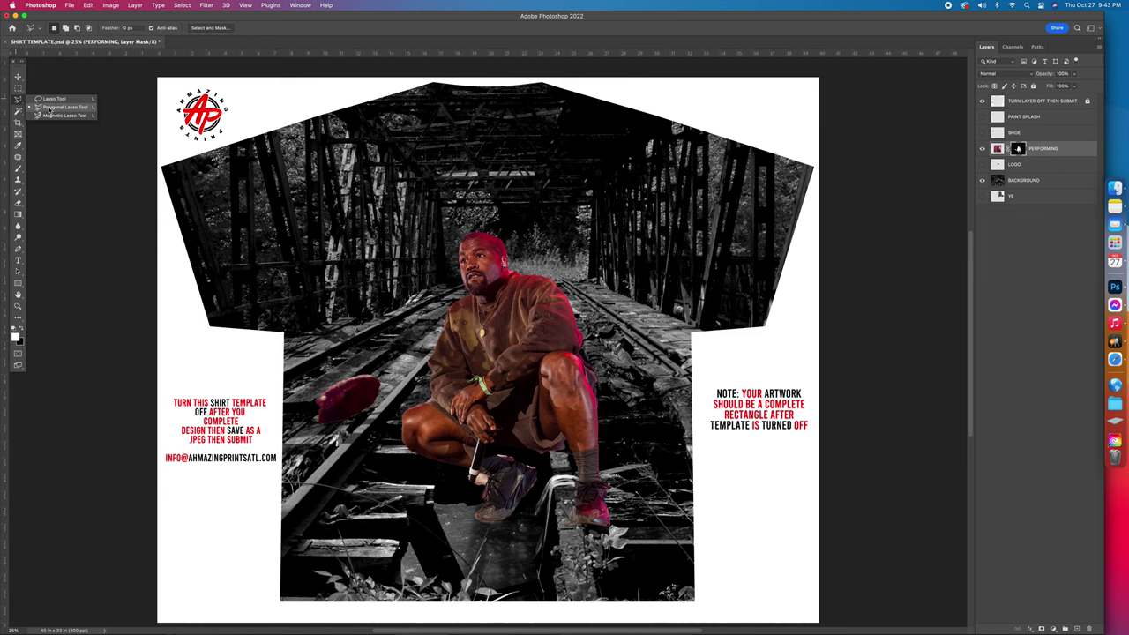
{"action": "left_click_drag", "start_coordinate": [49, 108], "coordinate": [73, 120]}
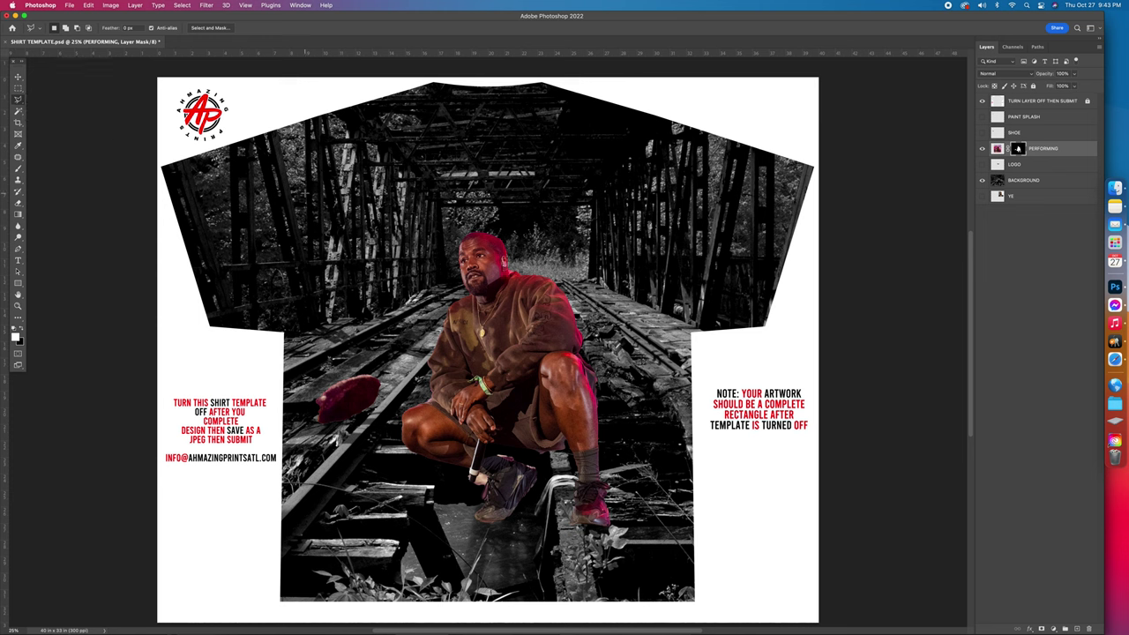
{"action": "left_click", "coordinate": [307, 188]}
{"action": "left_click", "coordinate": [371, 219]}
{"action": "left_click", "coordinate": [510, 183]}
{"action": "left_click", "coordinate": [522, 299]}
{"action": "left_click", "coordinate": [751, 148]}
{"action": "left_click", "coordinate": [464, 131]}
{"action": "left_click", "coordinate": [618, 282]}
{"action": "left_click", "coordinate": [529, 388]}
{"action": "left_click", "coordinate": [431, 265]}
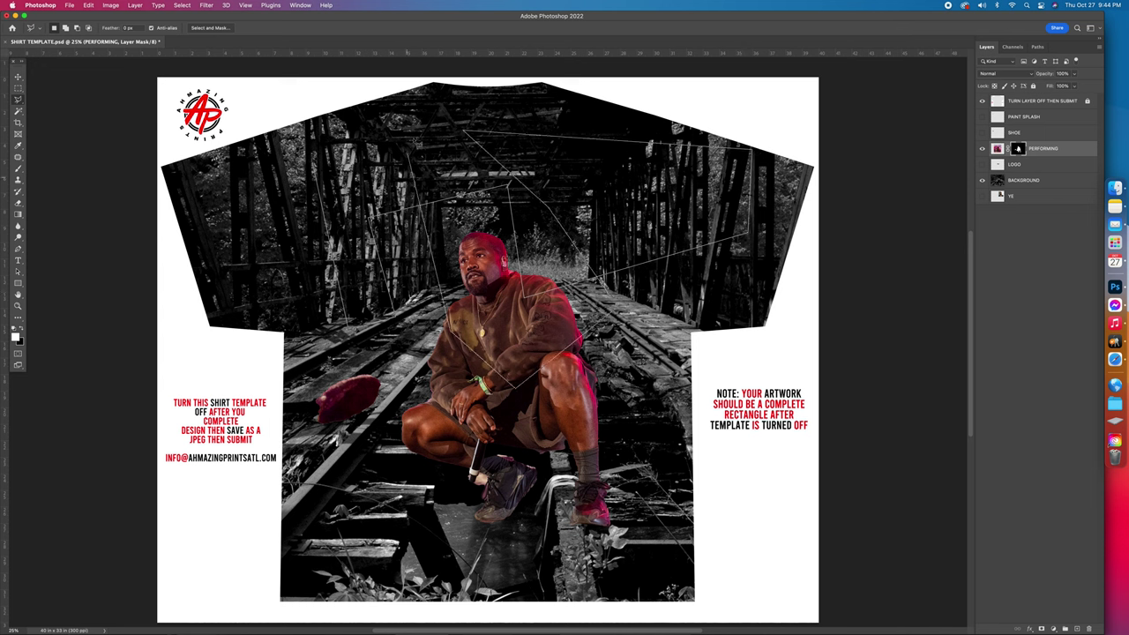
{"action": "left_click", "coordinate": [319, 157]}
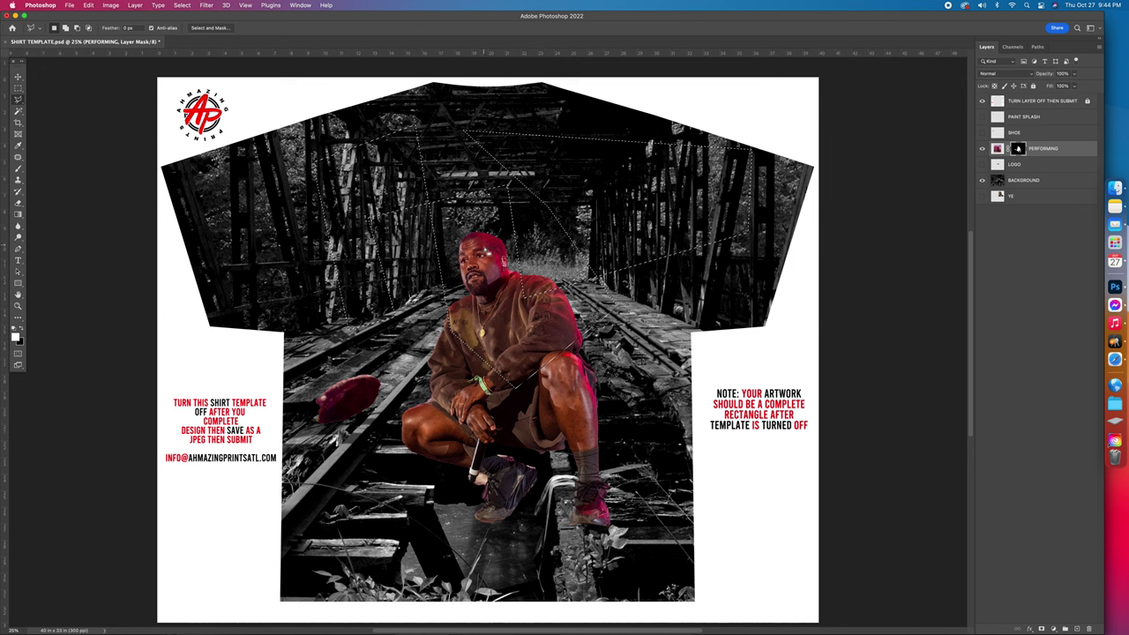
{"action": "key", "text": "Delete"}
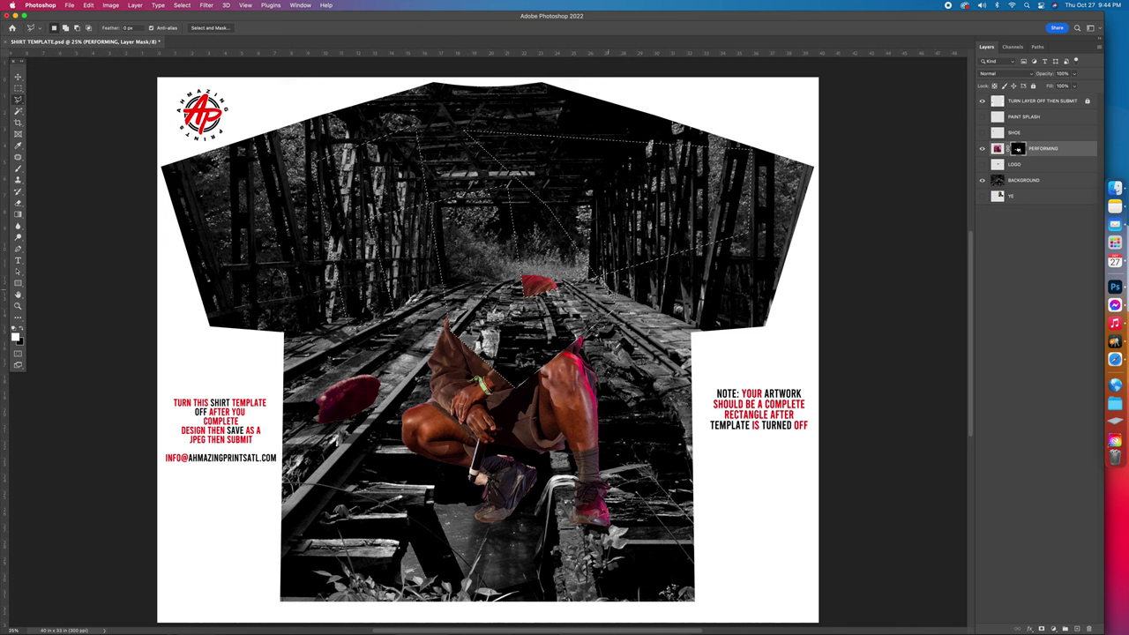
{"action": "key", "text": "super+z"}
{"action": "key", "text": "super+z"}
Outline the leftover red rock beside the man, clear it from the PERFORMING mask, deselect, and return to the Move tool
{"action": "mouse_move", "coordinate": [269, 272]}
{"action": "left_mouse_down"}
{"action": "mouse_move", "coordinate": [245, 362]}
{"action": "mouse_move", "coordinate": [276, 462]}
{"action": "mouse_move", "coordinate": [388, 460]}
{"action": "mouse_move", "coordinate": [429, 291]}
{"action": "mouse_move", "coordinate": [415, 298]}
{"action": "left_mouse_up"}
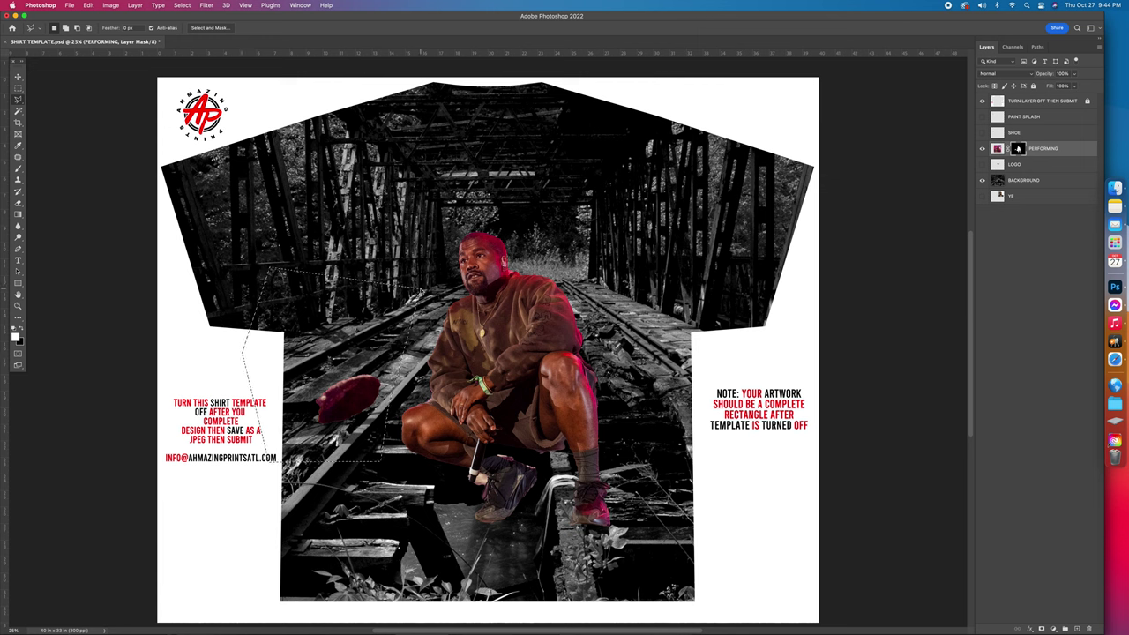
{"action": "key", "text": "super+shift+i"}
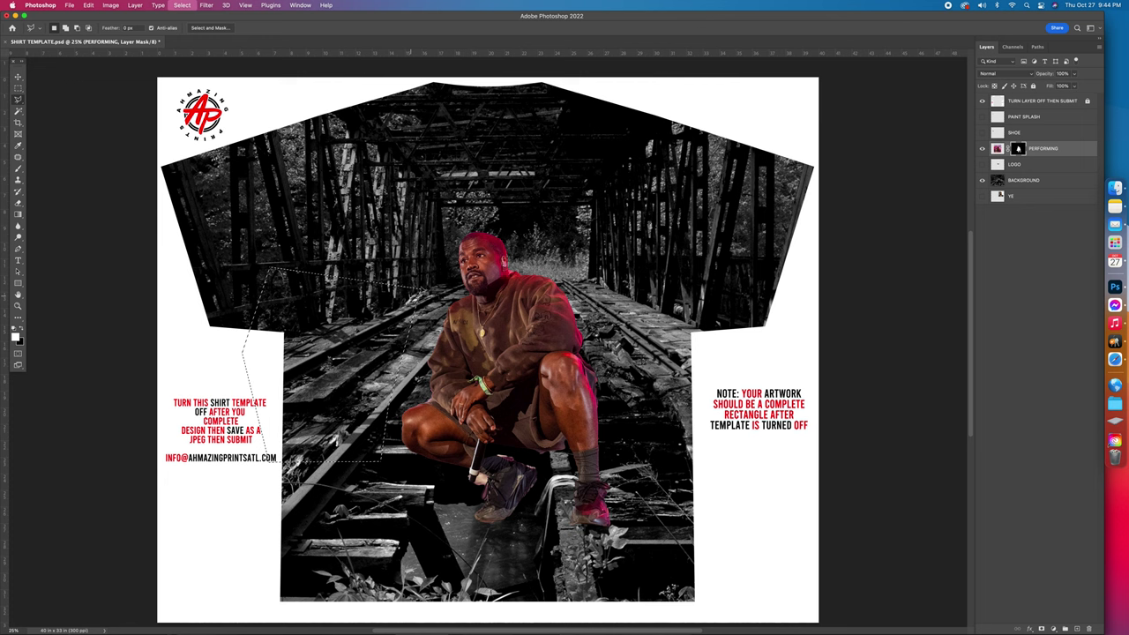
{"action": "key", "text": "super+d"}
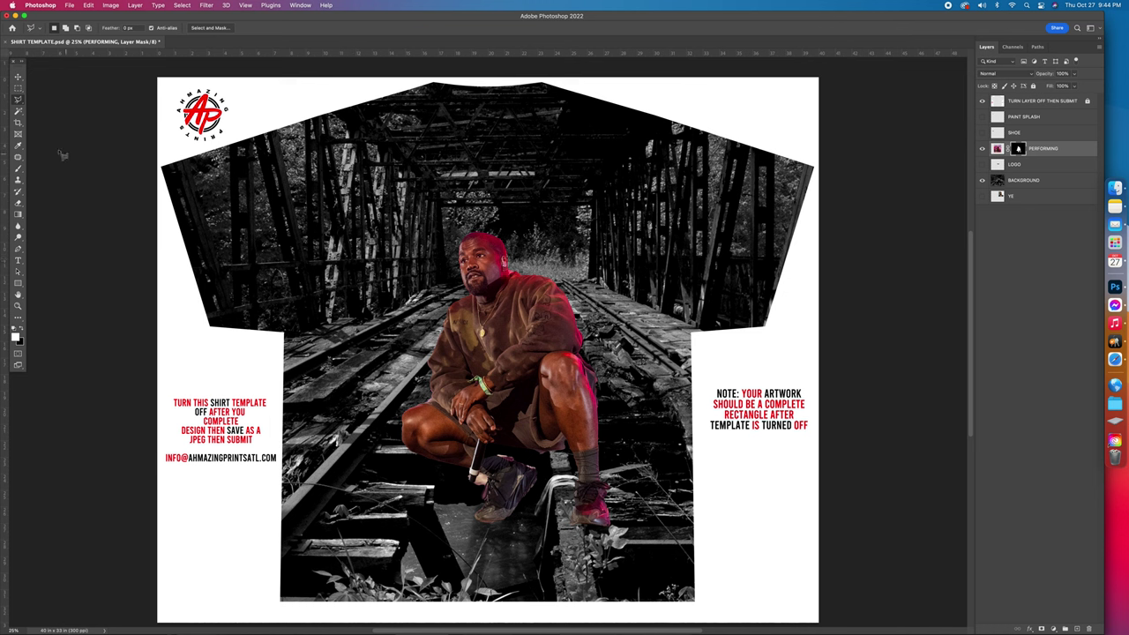
{"action": "left_click", "coordinate": [18, 78]}
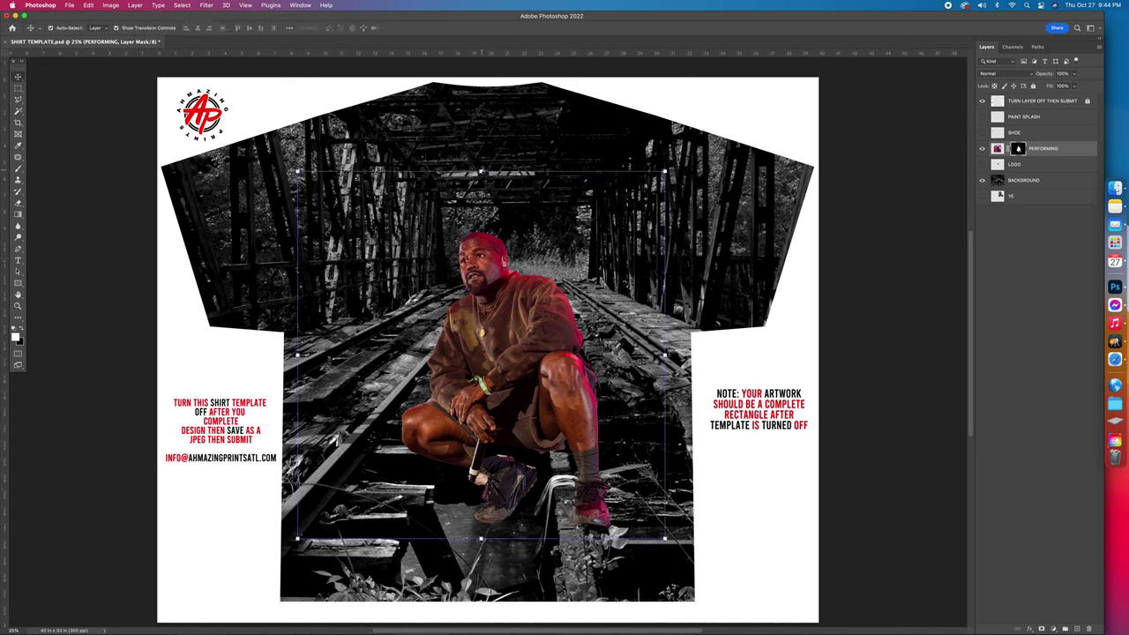
Scale the PERFORMING cut-out down to about 80% and move it to the middle of the shirt body
{"action": "key", "text": "super+t"}
{"action": "left_click_drag", "start_coordinate": [664, 539], "coordinate": [642, 475]}
{"action": "left_click_drag", "start_coordinate": [486, 330], "coordinate": [460, 368]}
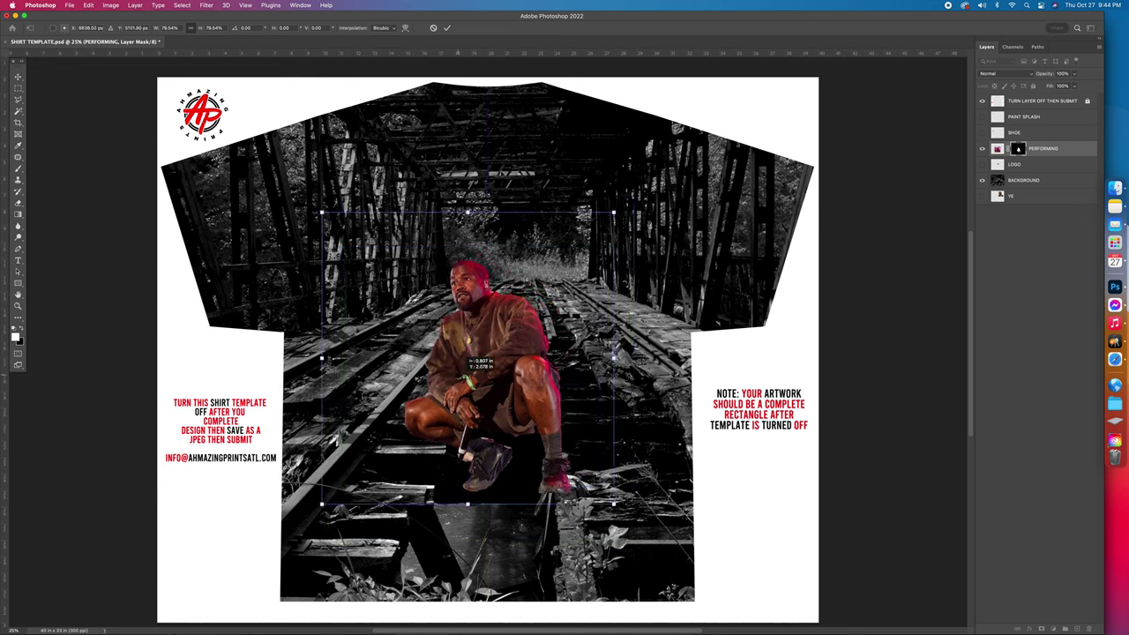
{"action": "key", "text": "super+z"}
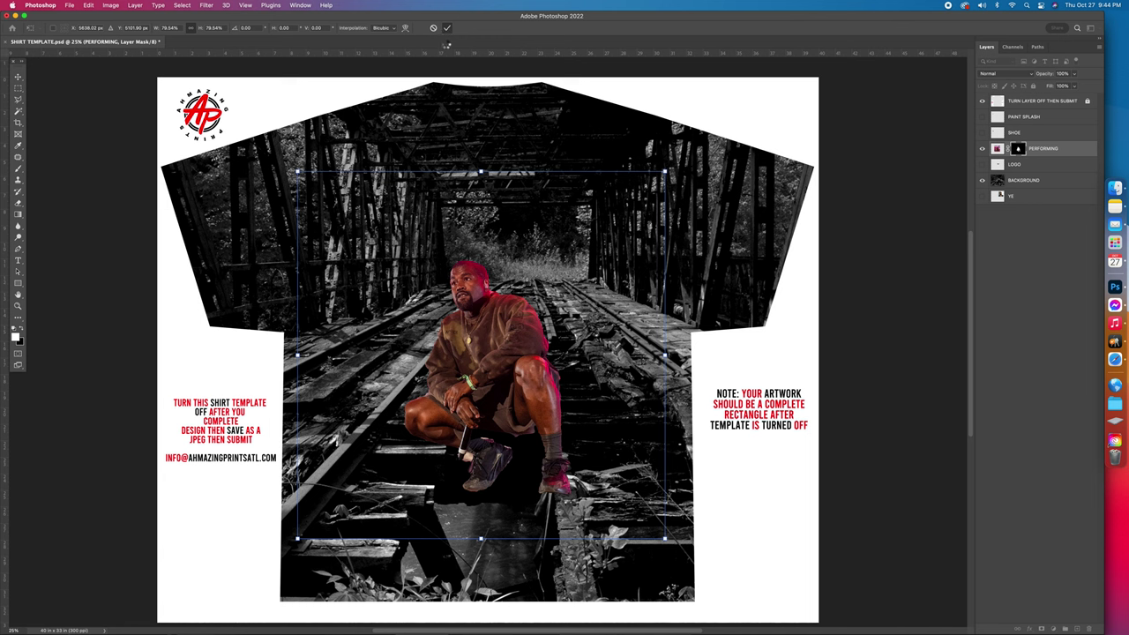
{"action": "key", "text": "Return"}
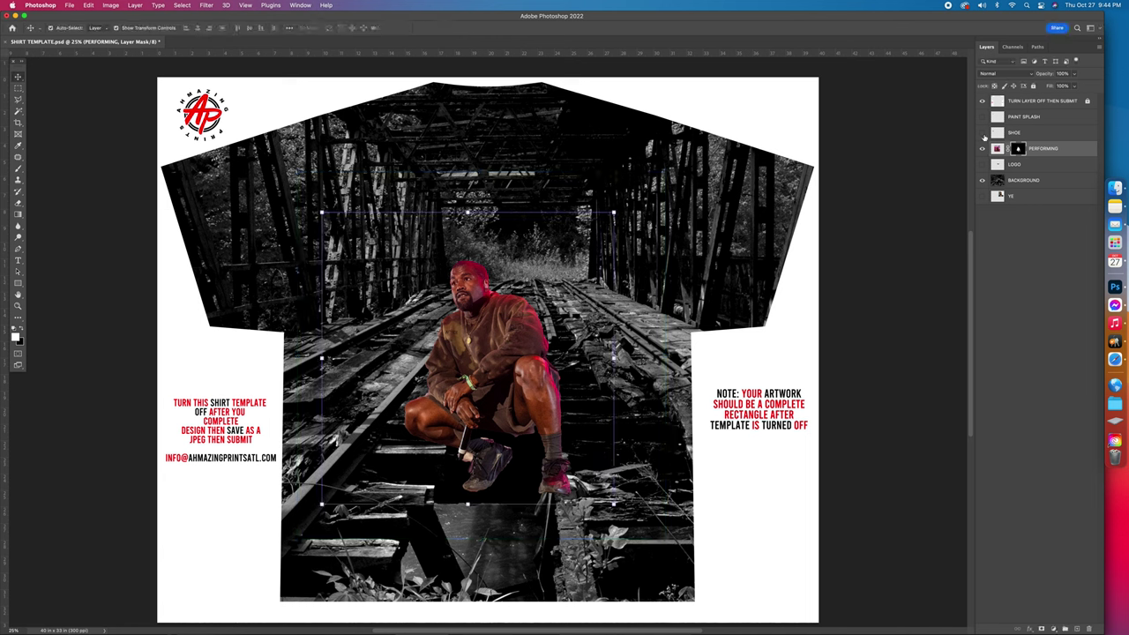
Show the SHOE layer and enlarge the shoe image until it fills most of the shirt body's width
{"action": "left_click", "coordinate": [982, 133]}
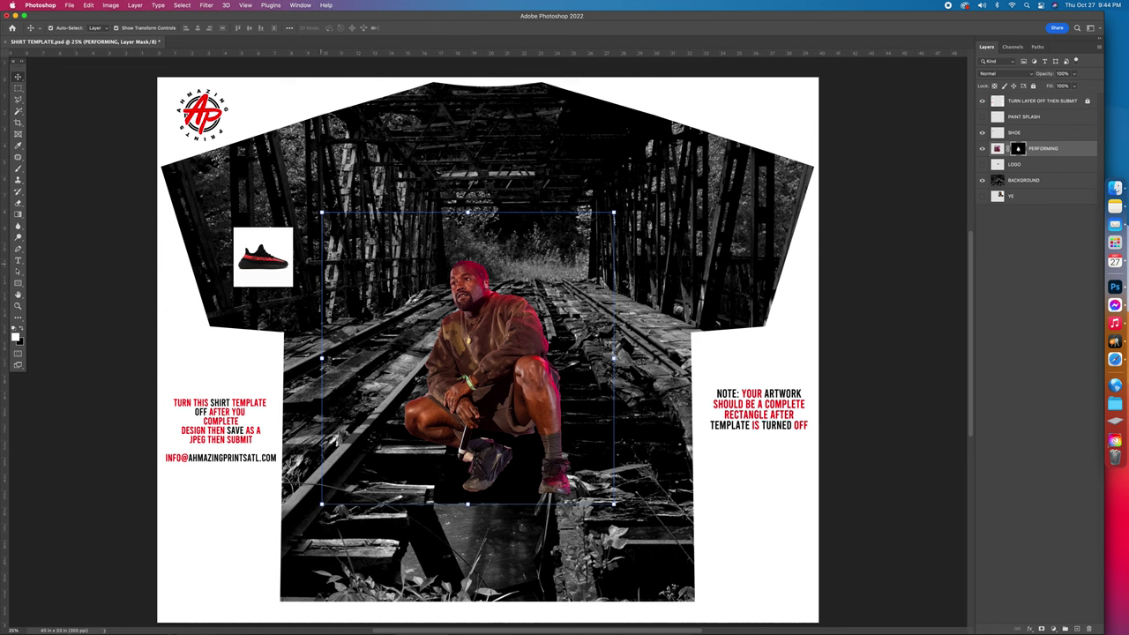
{"action": "left_click", "coordinate": [269, 263]}
{"action": "left_click_drag", "start_coordinate": [293, 257], "coordinate": [522, 105]}
{"action": "left_click", "coordinate": [447, 28]}
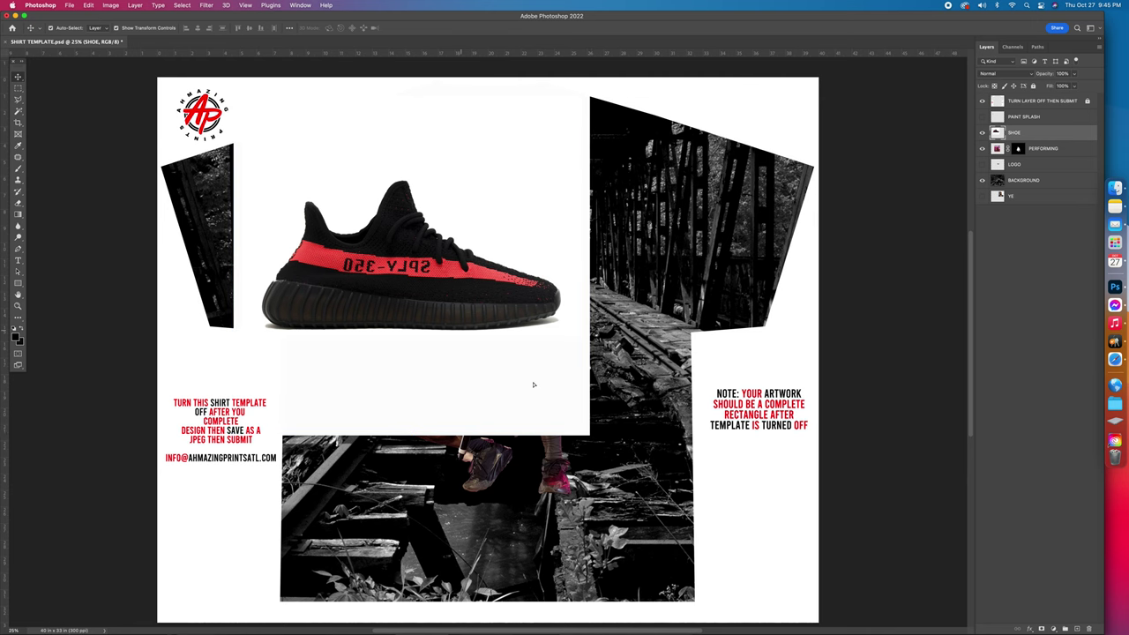
{"action": "key", "text": "super+shift+z"}
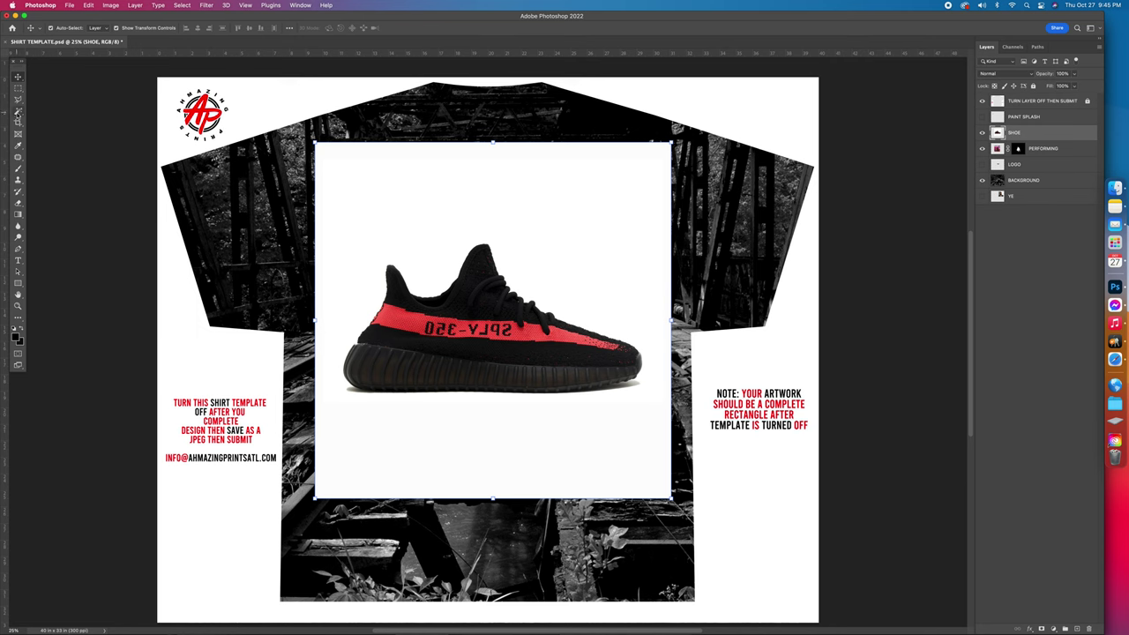
Select the white background around the shoe with the Magic Wand, delete it, deselect, and return to the Move tool
{"action": "left_click_drag", "start_coordinate": [19, 112], "coordinate": [49, 129]}
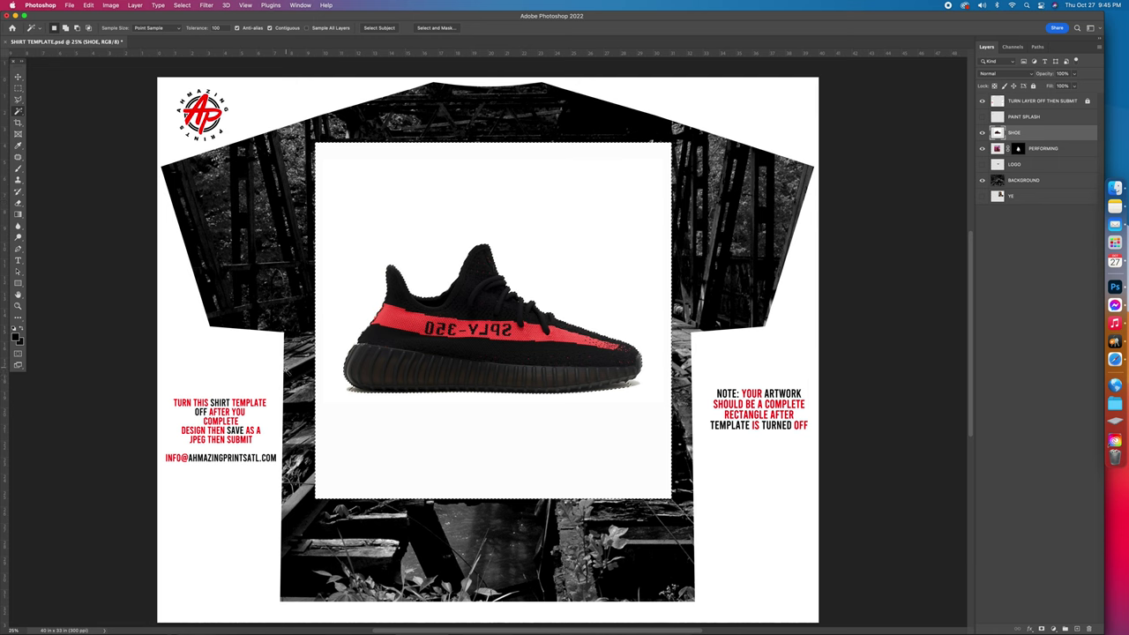
{"action": "left_click", "coordinate": [662, 337]}
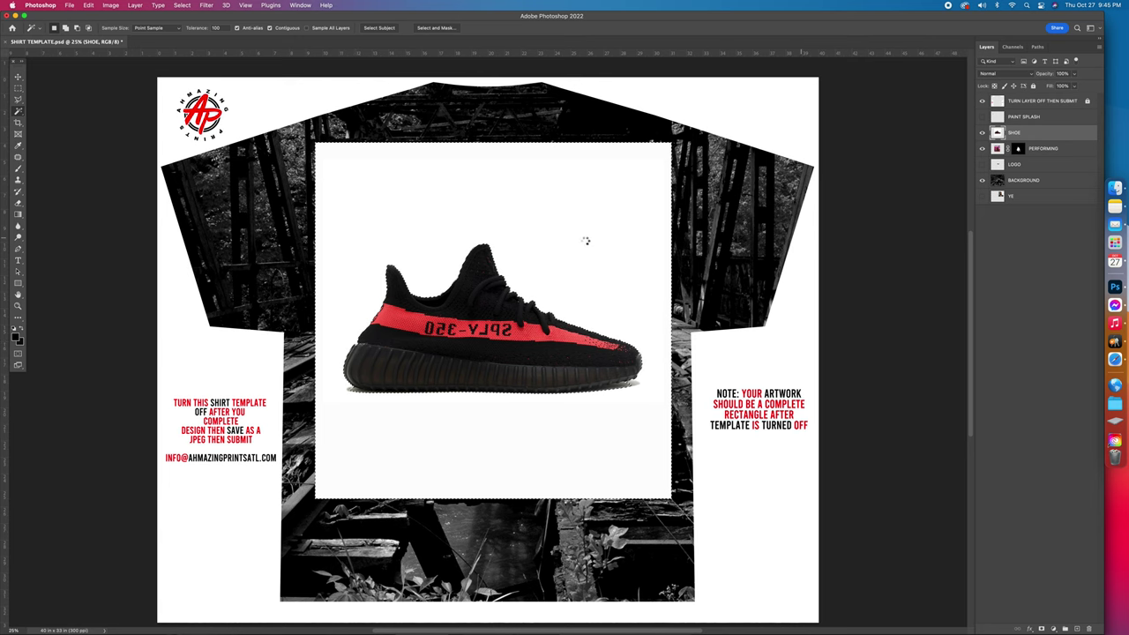
{"action": "key", "text": "Delete"}
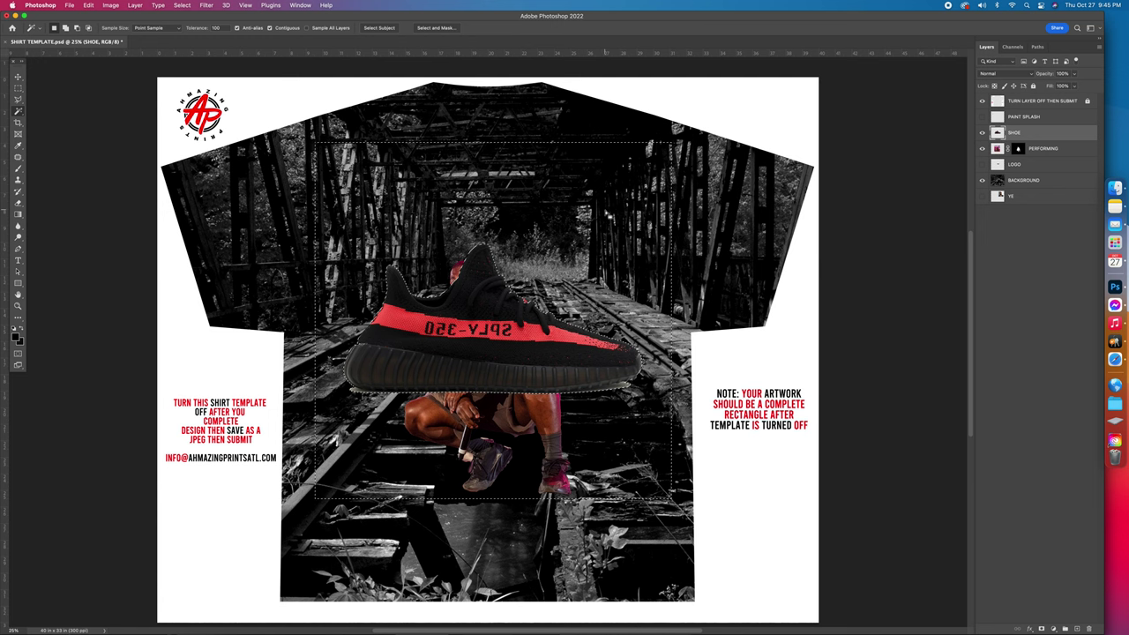
{"action": "key", "text": "super+d"}
{"action": "left_click", "coordinate": [18, 77]}
Enlarge the shoe to about 149%, rotate it about 28° with the toe downward, and place it over the left sleeve
{"action": "left_click_drag", "start_coordinate": [510, 349], "coordinate": [346, 249]}
{"action": "key", "text": "super+t"}
{"action": "left_click_drag", "start_coordinate": [477, 217], "coordinate": [619, 218]}
{"action": "left_click_drag", "start_coordinate": [687, 160], "coordinate": [623, 291]}
{"action": "left_click_drag", "start_coordinate": [391, 306], "coordinate": [375, 205]}
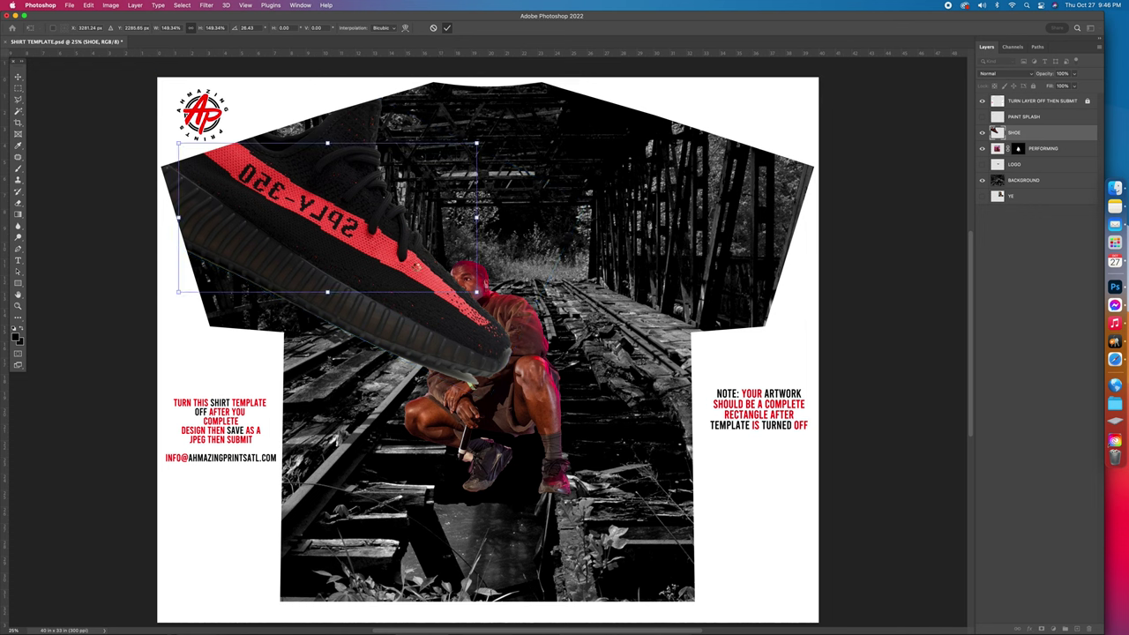
{"action": "key", "text": "Return"}
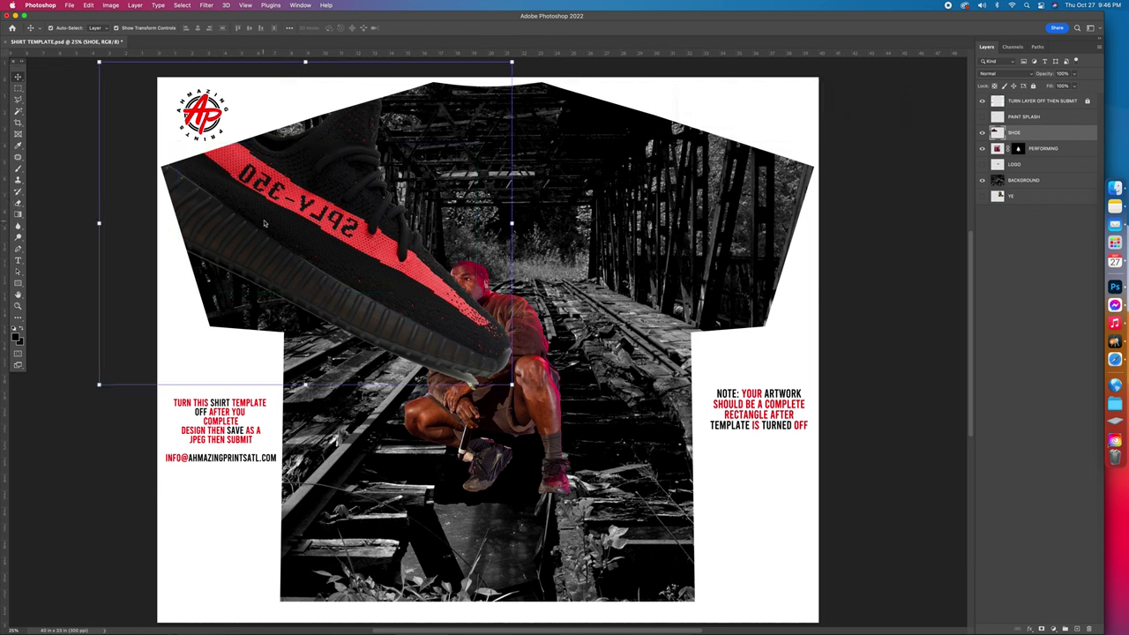
Erase the shoe's toe where it overlaps the man, using the Eraser with a soft round brush enlarged to about 2500 px
{"action": "left_click", "coordinate": [17, 204]}
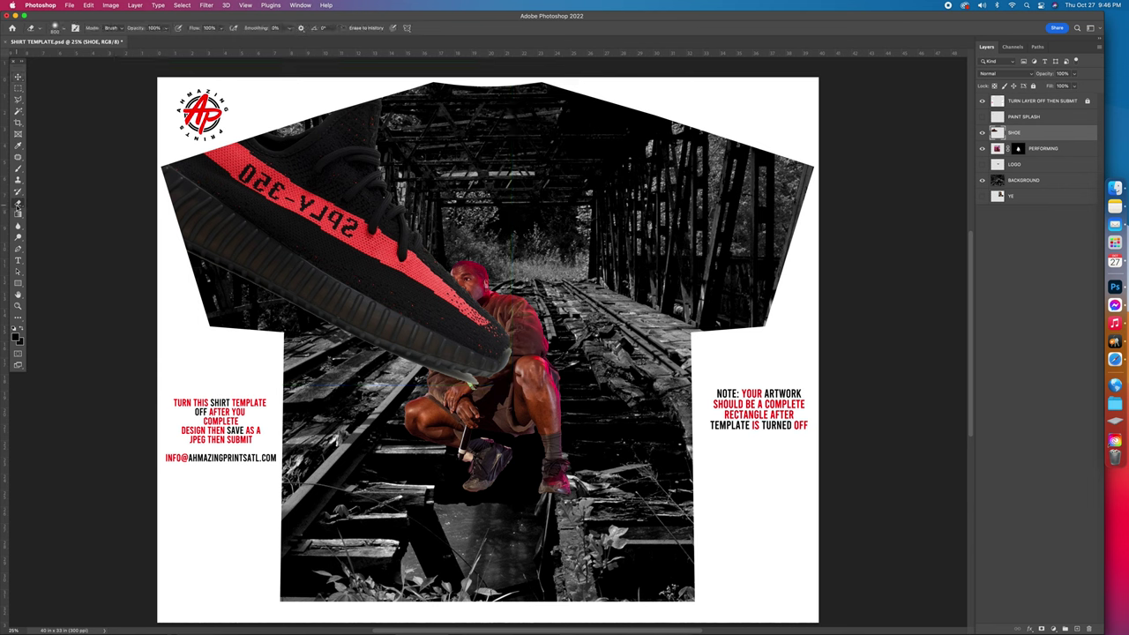
{"action": "left_click", "coordinate": [19, 205]}
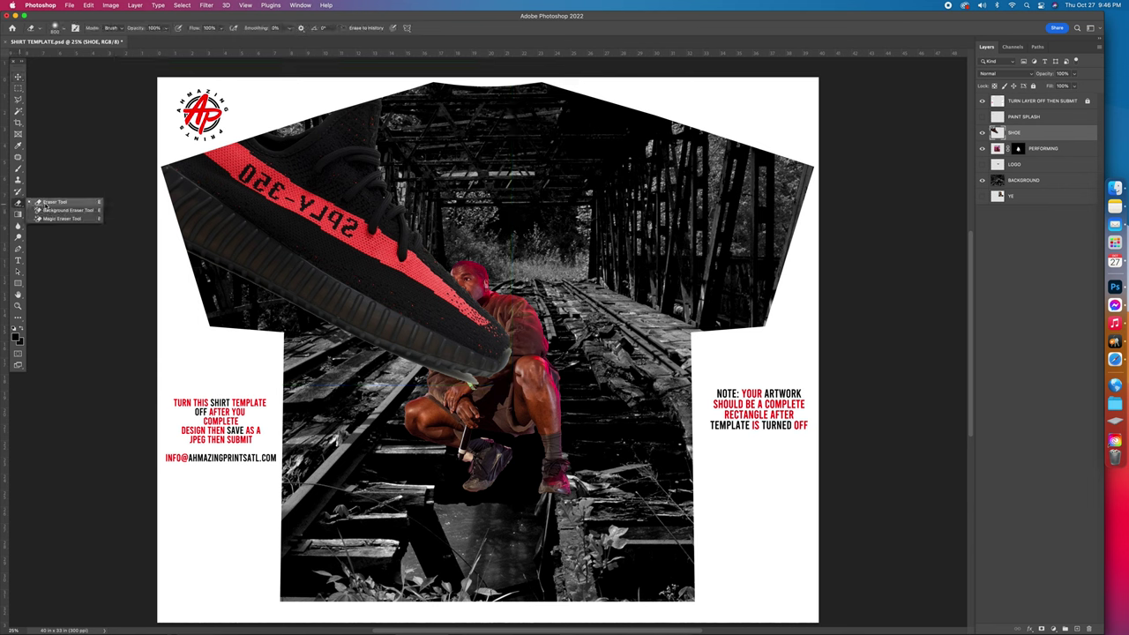
{"action": "left_click", "coordinate": [49, 203]}
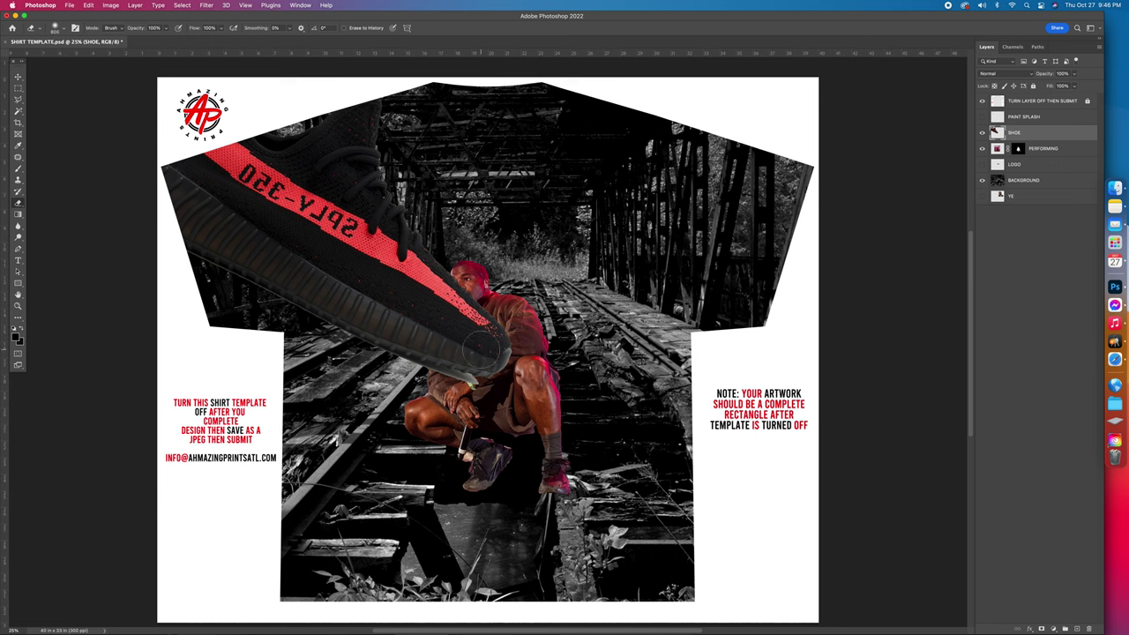
{"action": "right_click", "coordinate": [484, 353]}
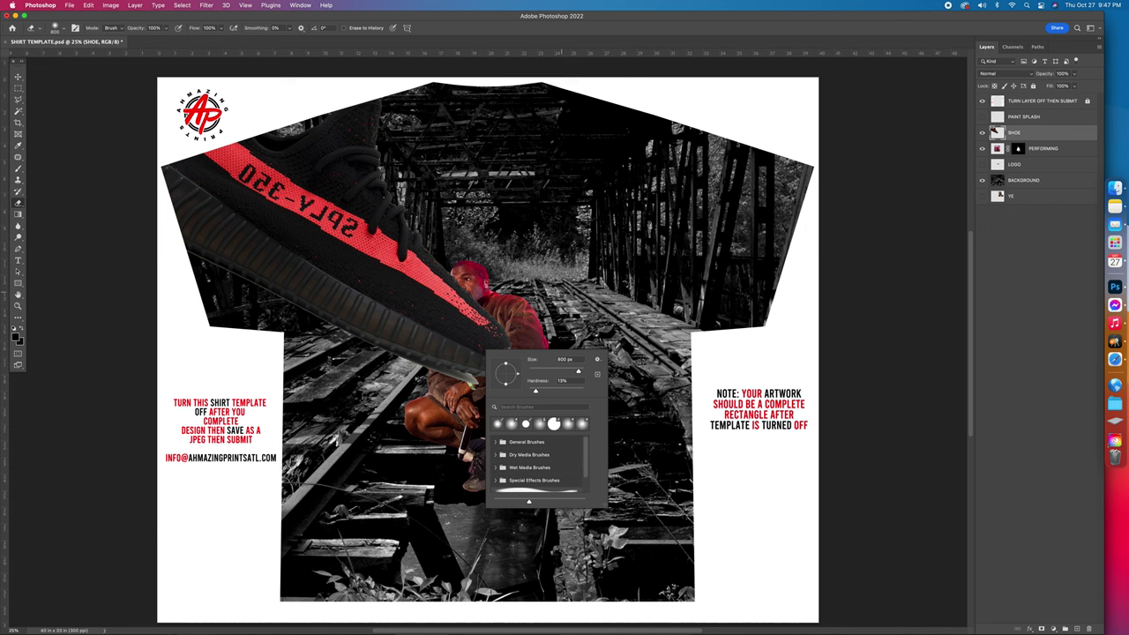
{"action": "left_click", "coordinate": [499, 345]}
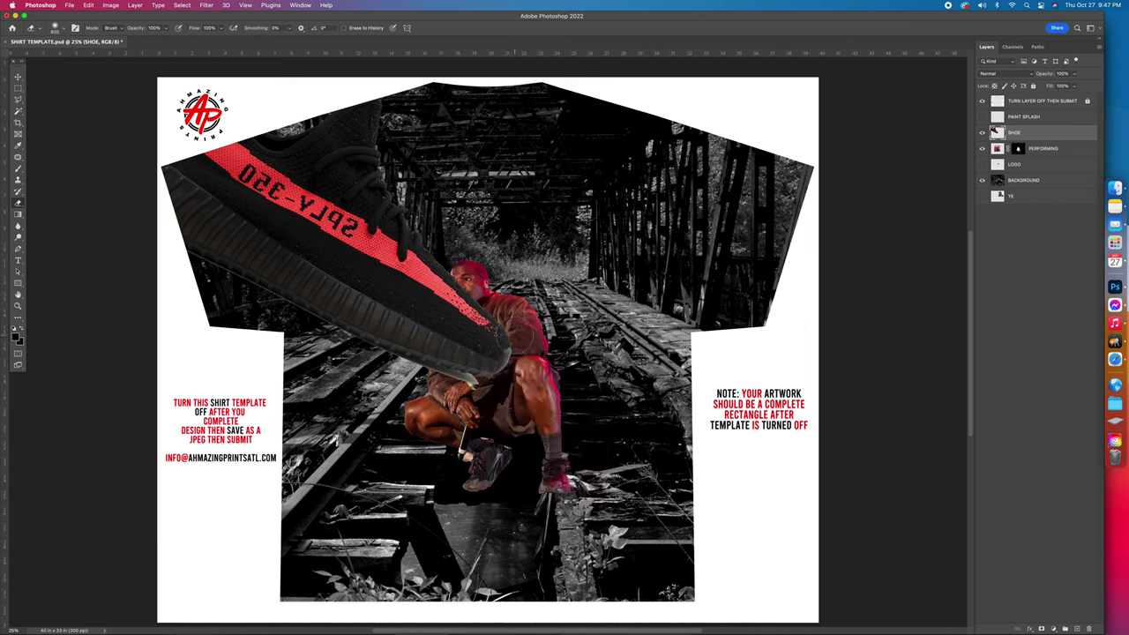
{"action": "right_click", "coordinate": [502, 332]}
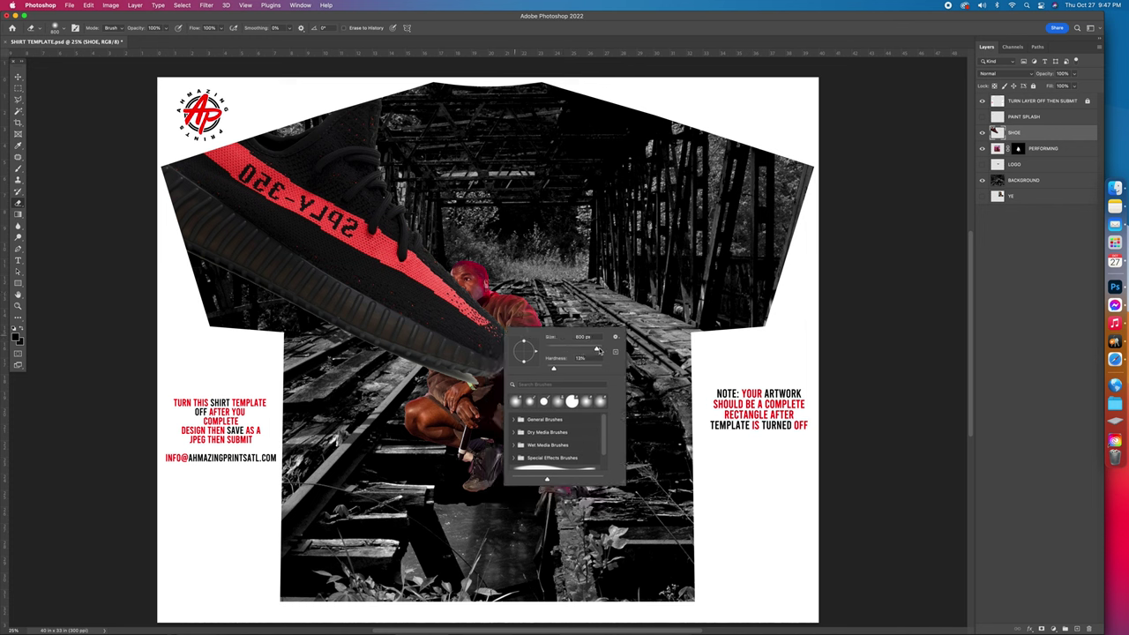
{"action": "left_click_drag", "start_coordinate": [597, 352], "coordinate": [598, 351]}
{"action": "left_click_drag", "start_coordinate": [599, 351], "coordinate": [601, 351]}
{"action": "key", "text": "Return"}
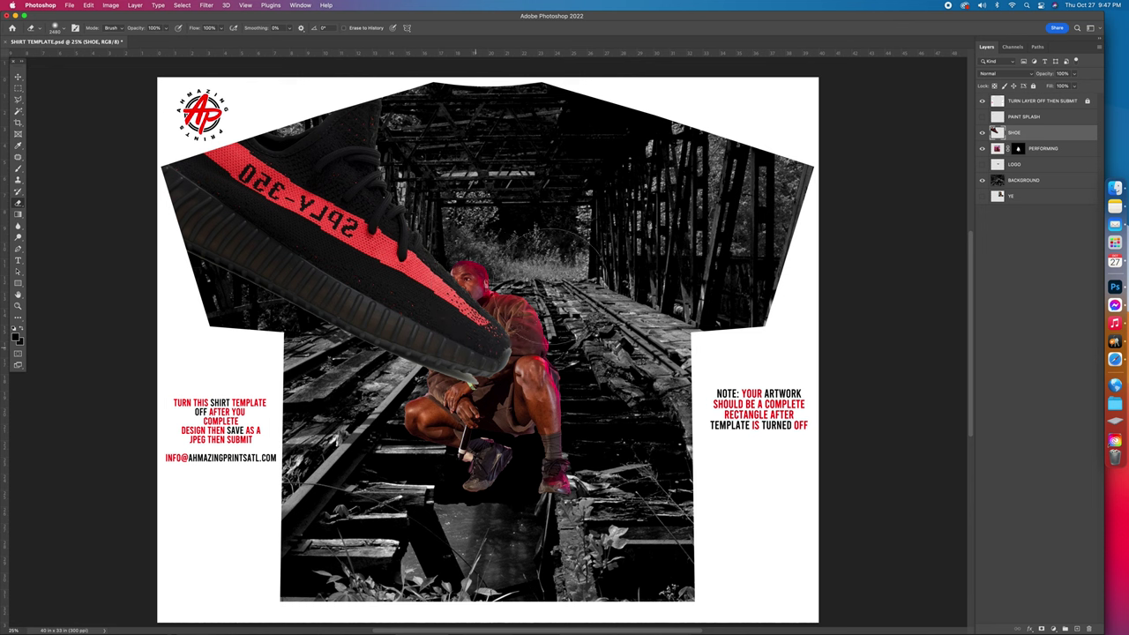
{"action": "left_click_drag", "start_coordinate": [547, 256], "coordinate": [415, 353]}
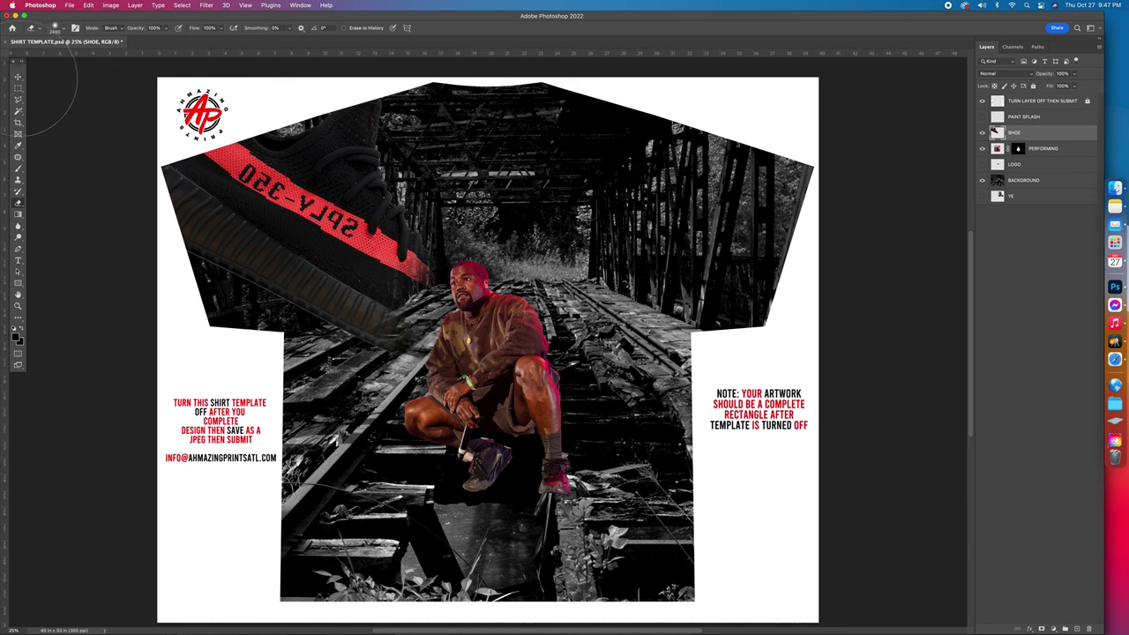
Shift the shoe slightly down toward the man and duplicate the SHOE layer within the same document
{"action": "left_click", "coordinate": [17, 77]}
{"action": "left_click_drag", "start_coordinate": [296, 219], "coordinate": [318, 241]}
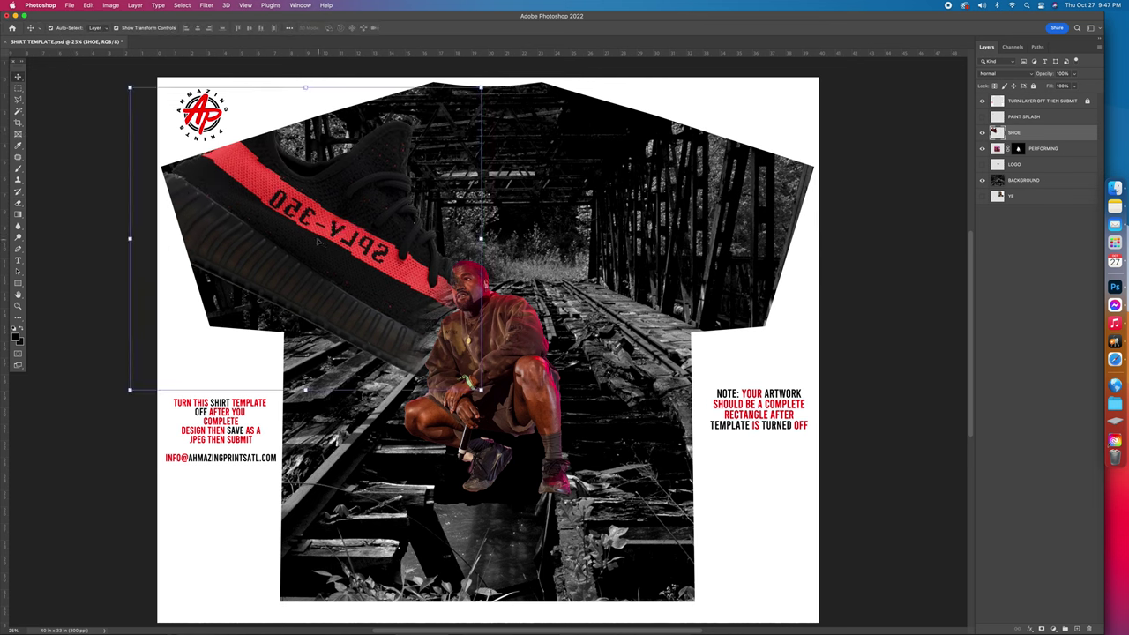
{"action": "right_click", "coordinate": [1044, 135]}
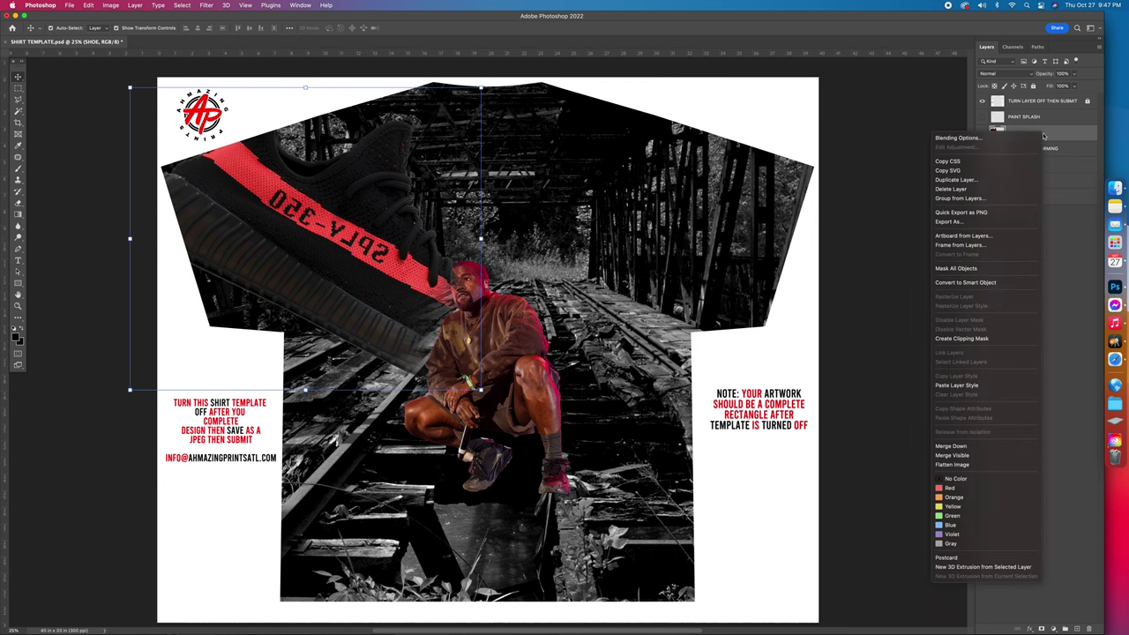
{"action": "left_click", "coordinate": [809, 203]}
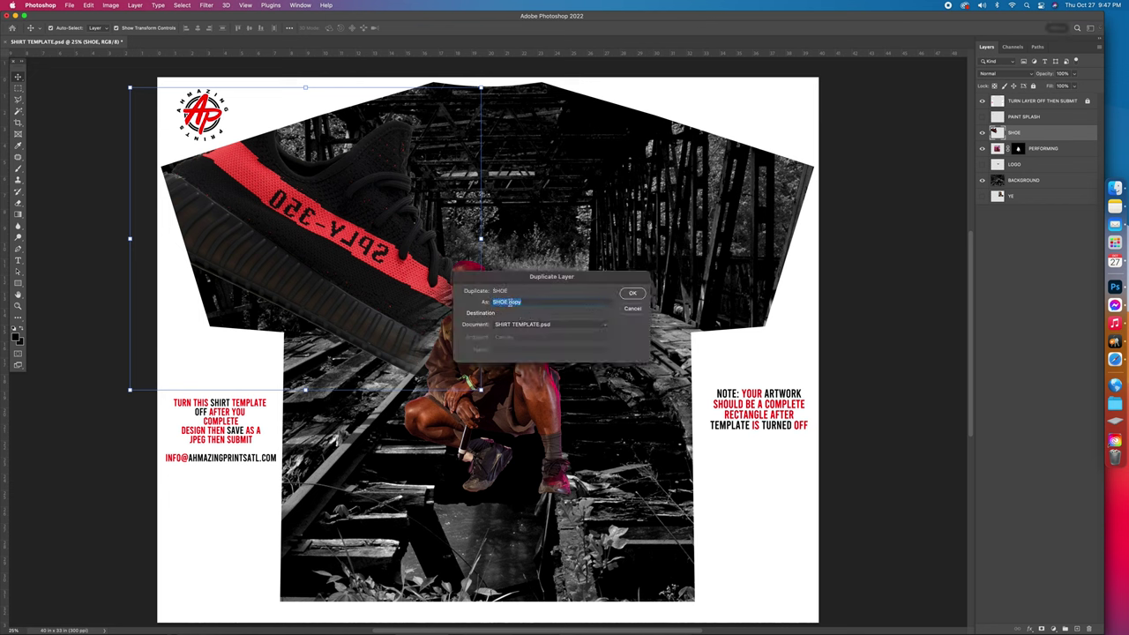
{"action": "left_click", "coordinate": [631, 293]}
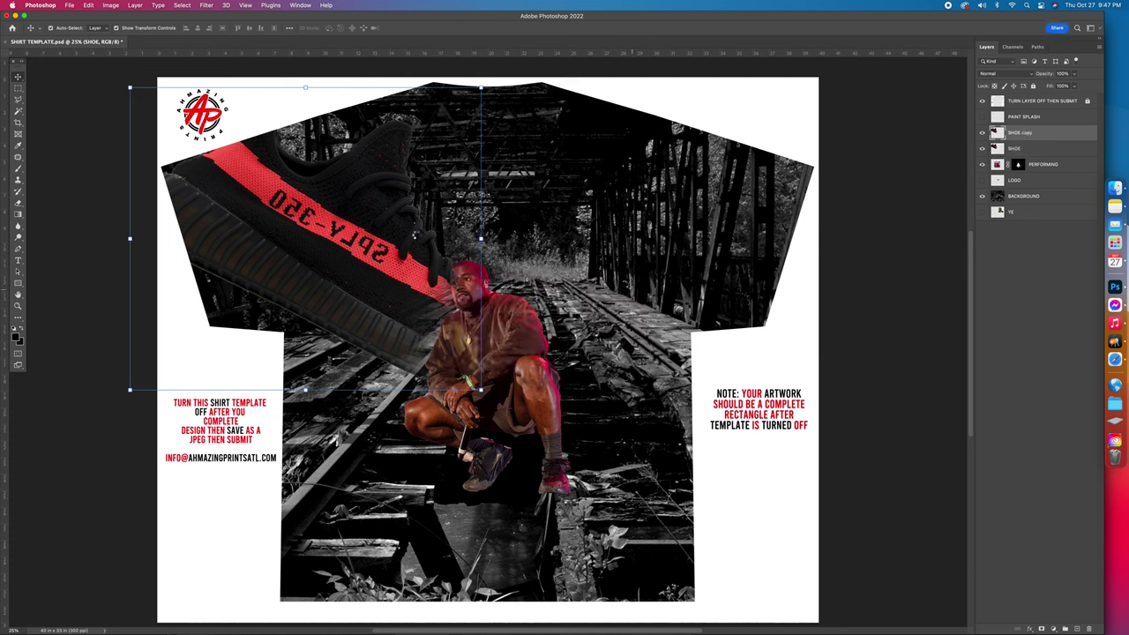
Flip the duplicated shoe horizontally and position it over the right sleeve so that it mirrors the first shoe
{"action": "left_click_drag", "start_coordinate": [304, 206], "coordinate": [616, 210]}
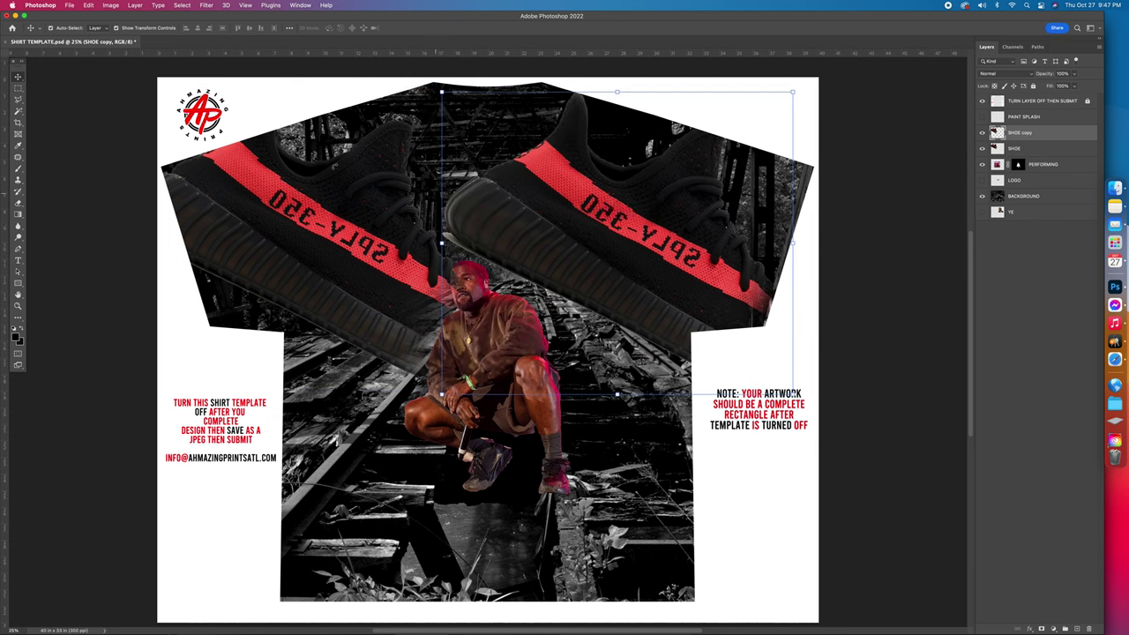
{"action": "left_click", "coordinate": [88, 6]}
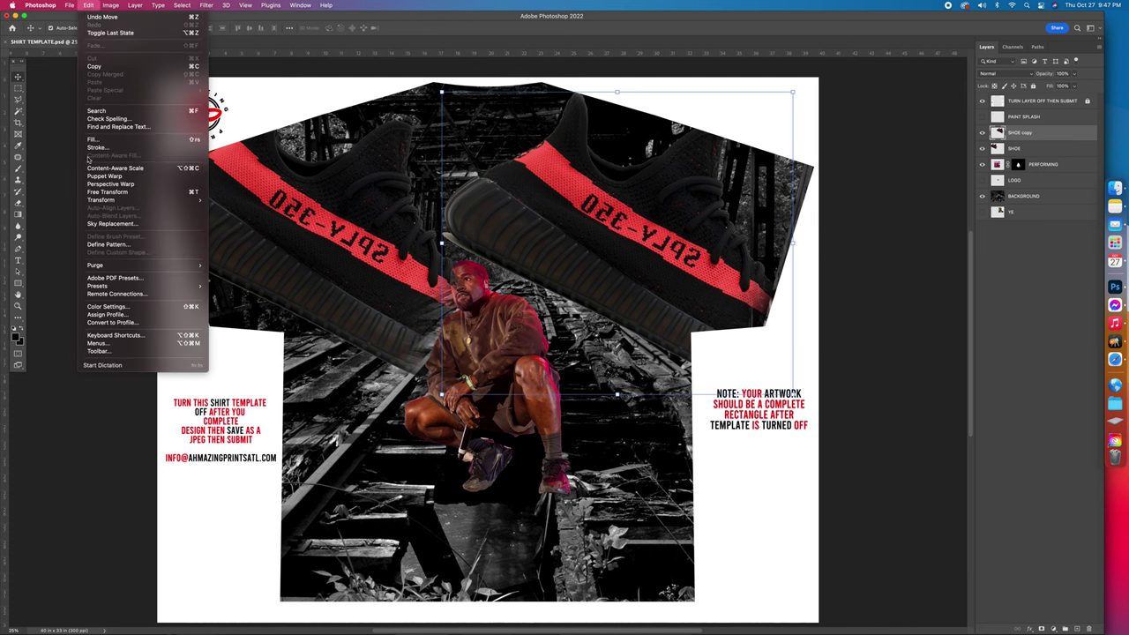
{"action": "mouse_move", "coordinate": [101, 201]}
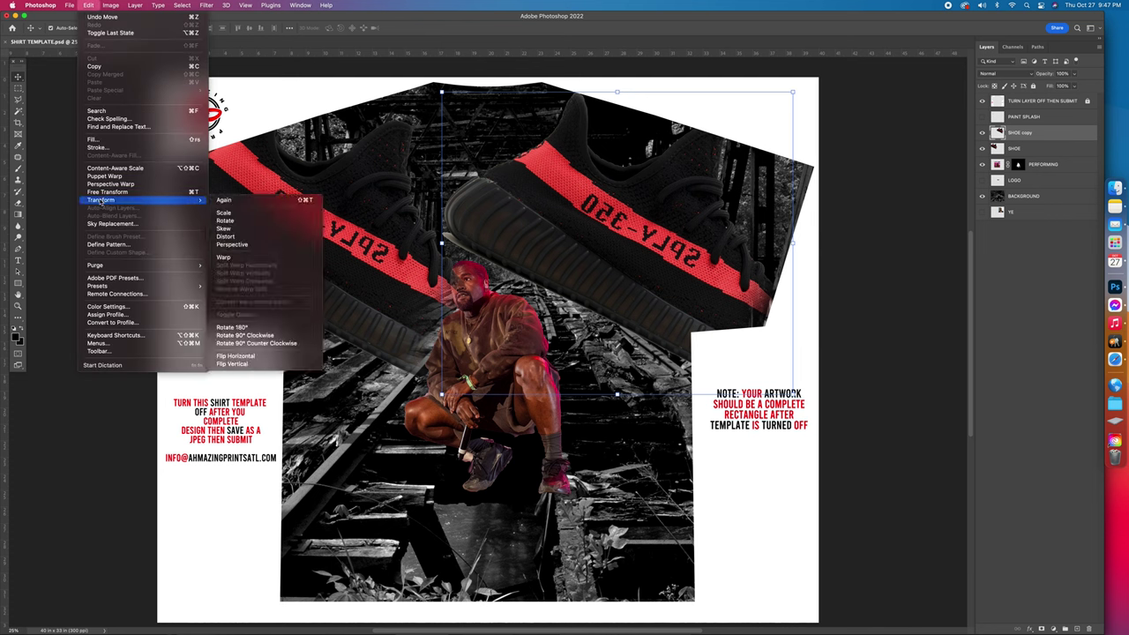
{"action": "left_click", "coordinate": [235, 356]}
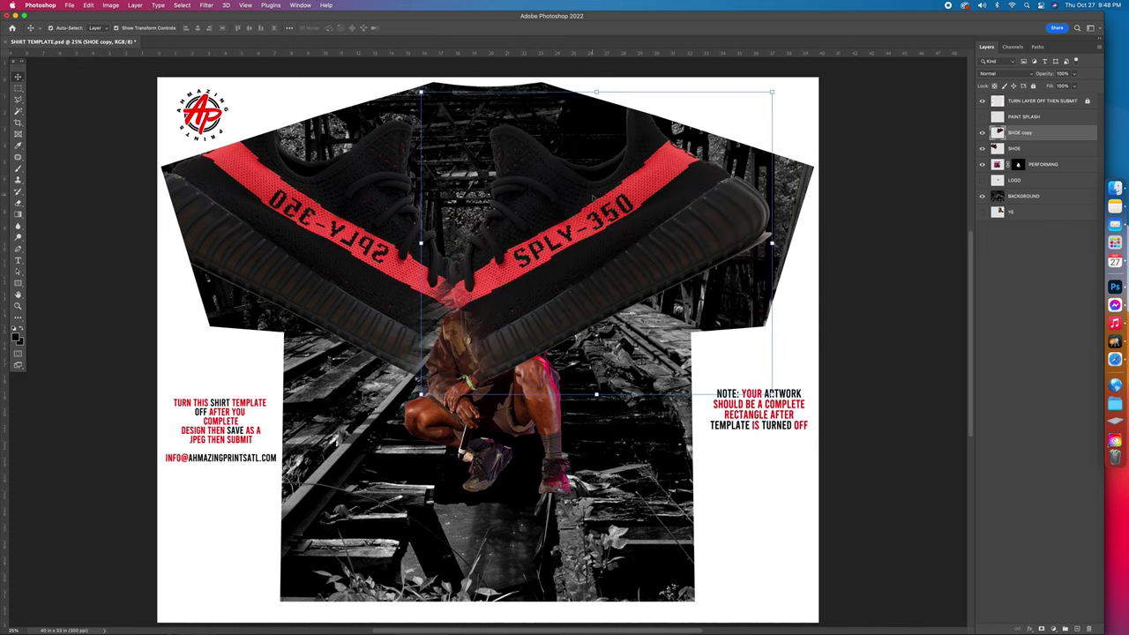
{"action": "left_click_drag", "start_coordinate": [629, 254], "coordinate": [653, 247]}
Move the PERFORMING layer above PAINT SPLASH in the layer order and show the LOGO layer
{"action": "left_click", "coordinate": [446, 432]}
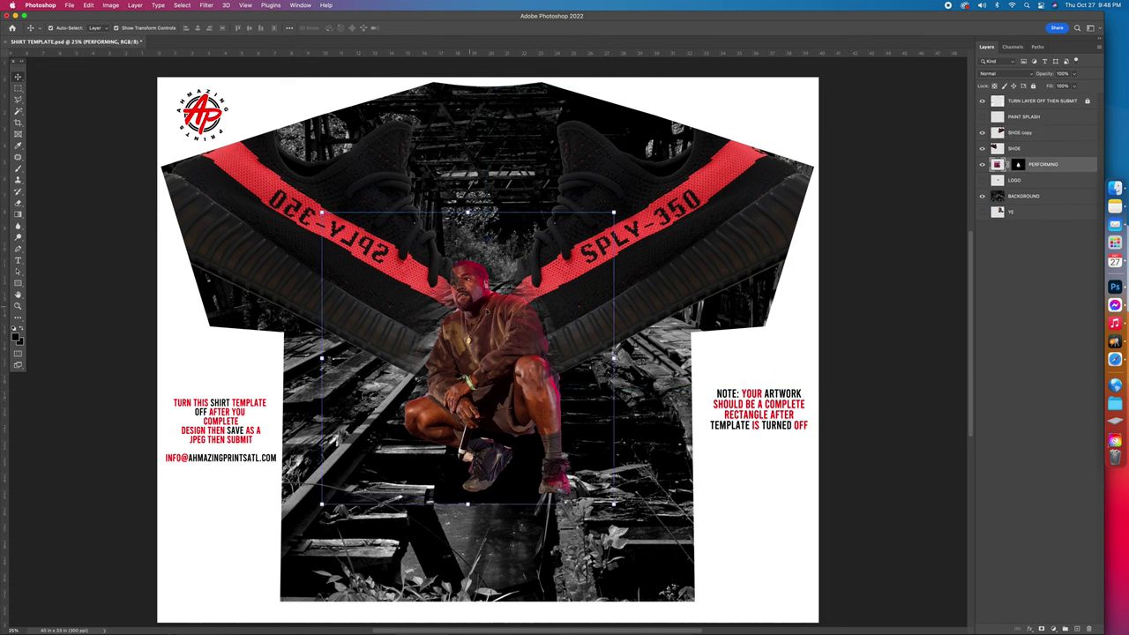
{"action": "mouse_move", "coordinate": [1075, 168]}
{"action": "left_mouse_down"}
{"action": "mouse_move", "coordinate": [1065, 118]}
{"action": "mouse_move", "coordinate": [1050, 133]}
{"action": "left_mouse_up"}
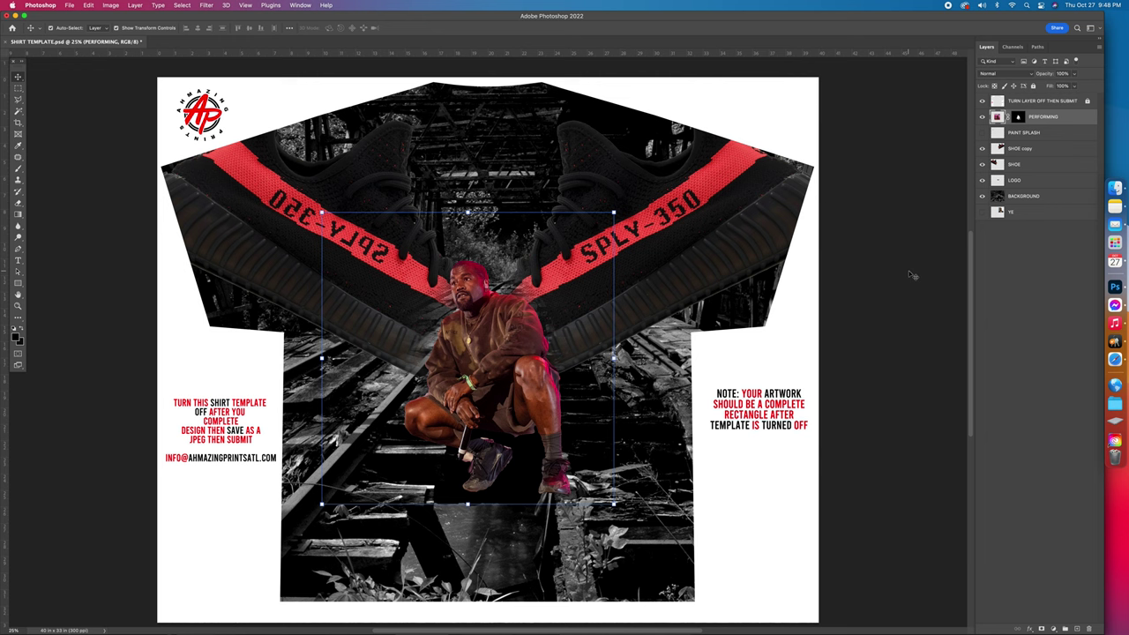
Enlarge the YEEZY logo to about 300% and place it across the shirt body behind the man's feet
{"action": "left_click", "coordinate": [1037, 181]}
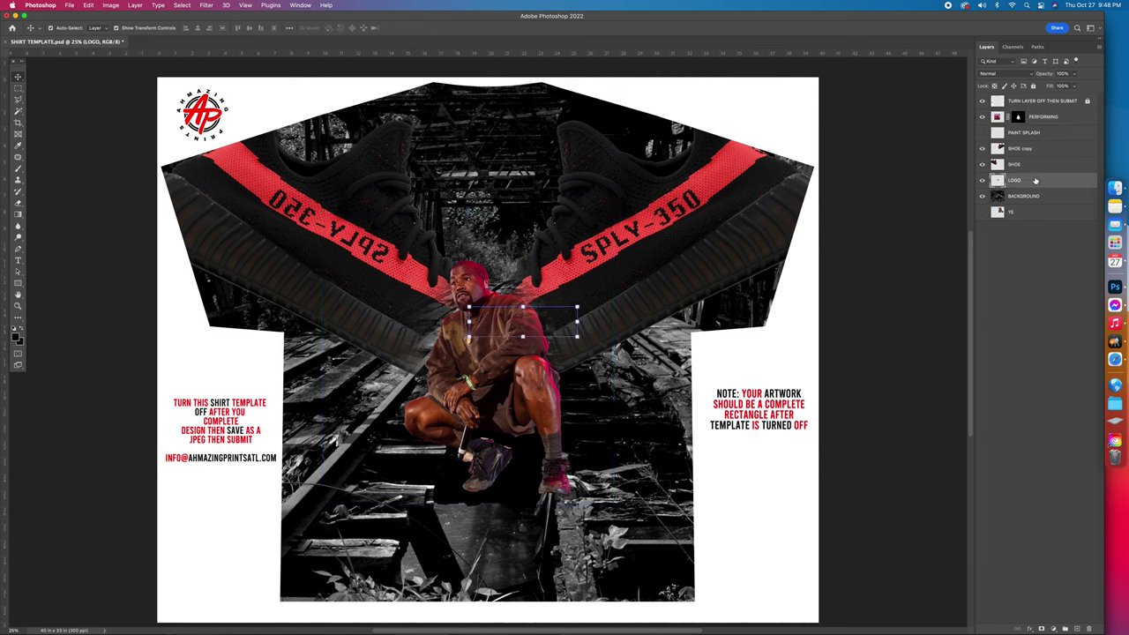
{"action": "key", "text": "ctrl+t"}
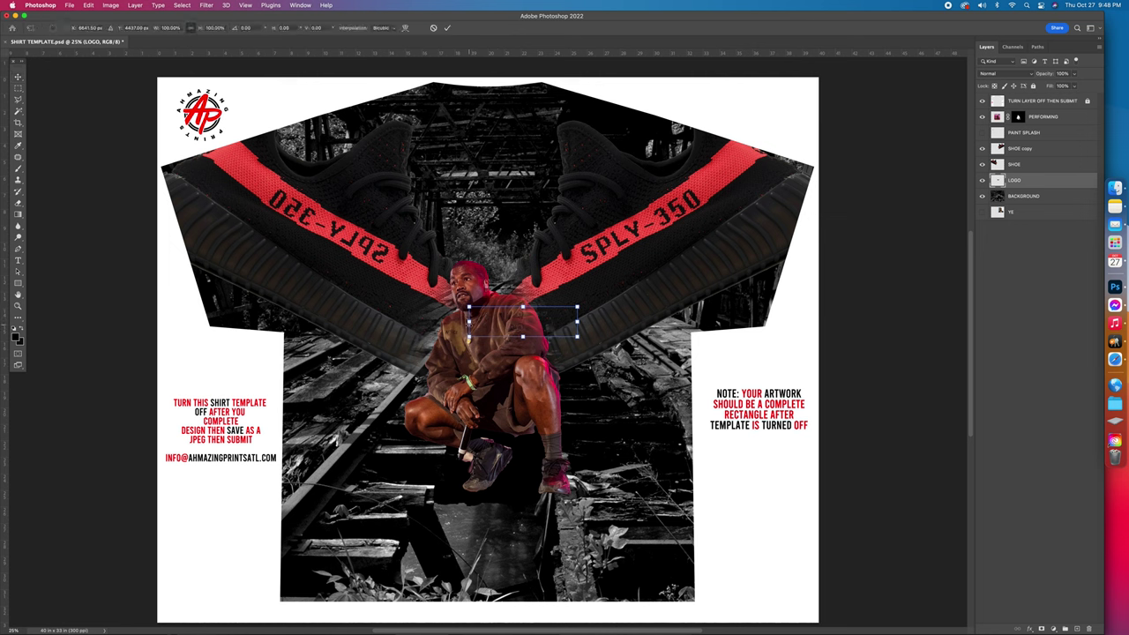
{"action": "left_click_drag", "start_coordinate": [469, 322], "coordinate": [334, 323]}
{"action": "left_click_drag", "start_coordinate": [579, 323], "coordinate": [622, 323]}
{"action": "left_click_drag", "start_coordinate": [507, 353], "coordinate": [517, 489]}
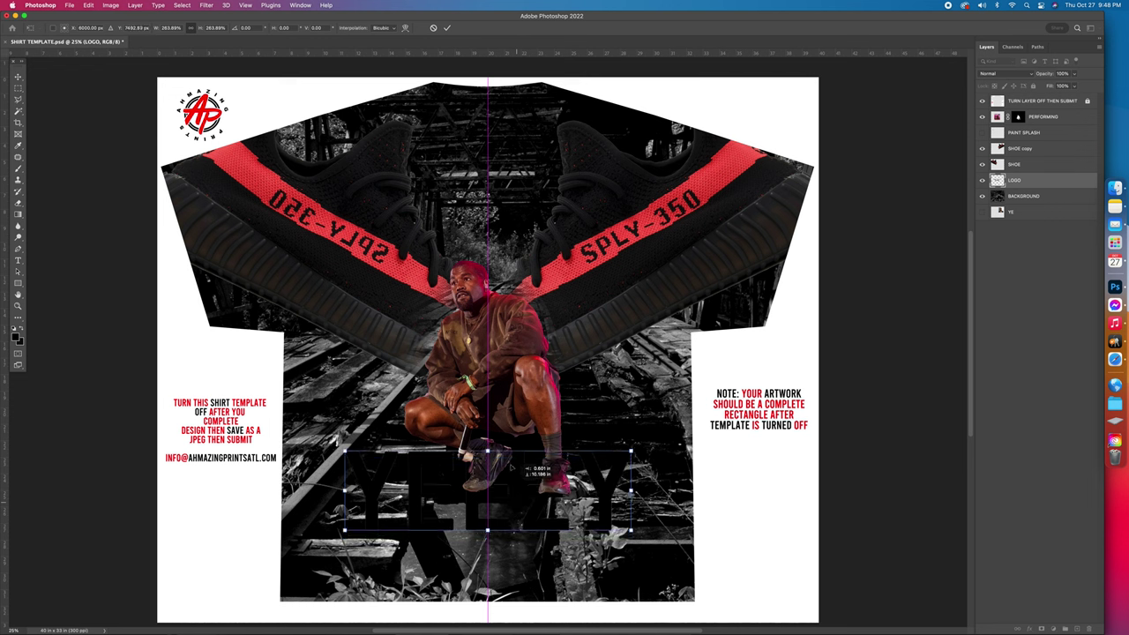
{"action": "mouse_move", "coordinate": [487, 450]}
{"action": "left_mouse_down"}
{"action": "mouse_move", "coordinate": [488, 440]}
{"action": "mouse_move", "coordinate": [496, 452]}
{"action": "left_mouse_up"}
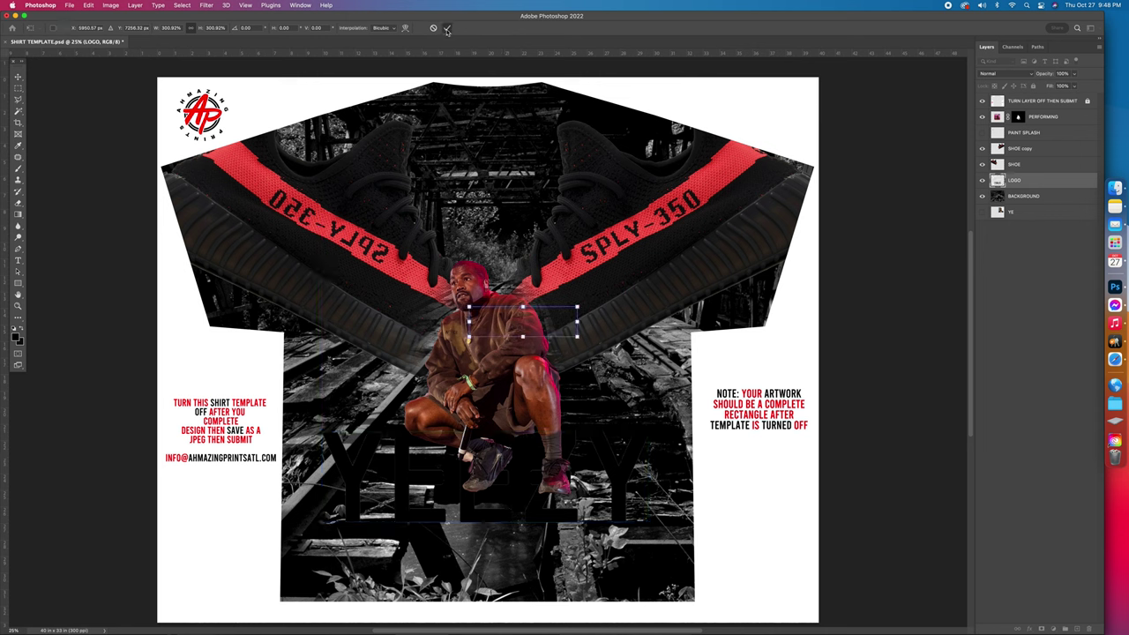
{"action": "key", "text": "Return"}
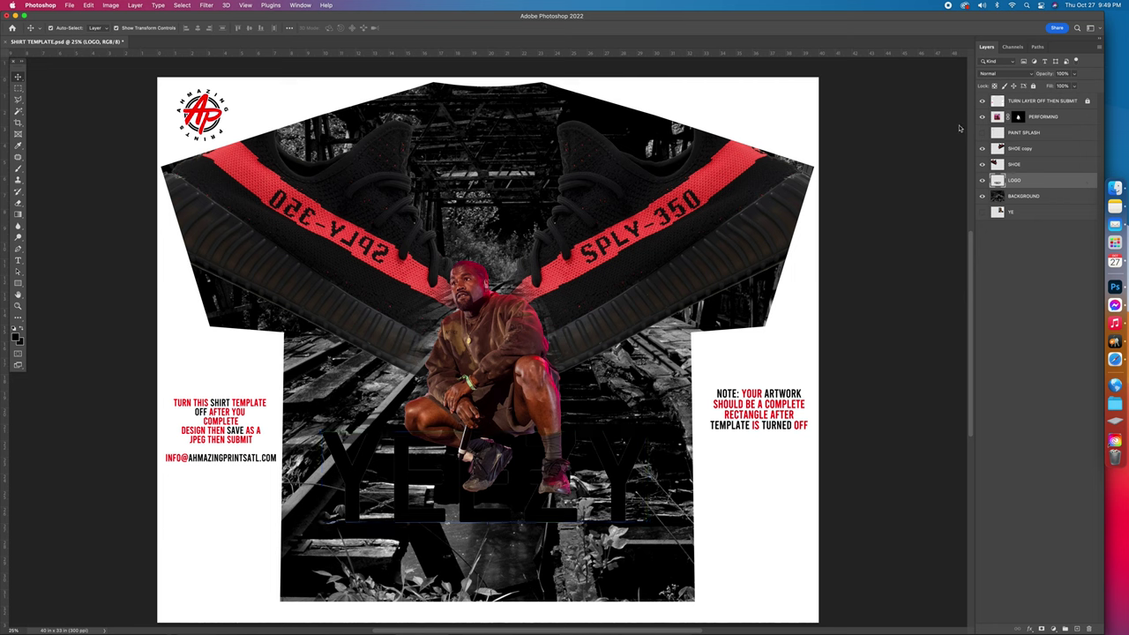
Add a Color Overlay effect to the LOGO layer with its blend mode set to Normal
{"action": "double_click", "coordinate": [1045, 180]}
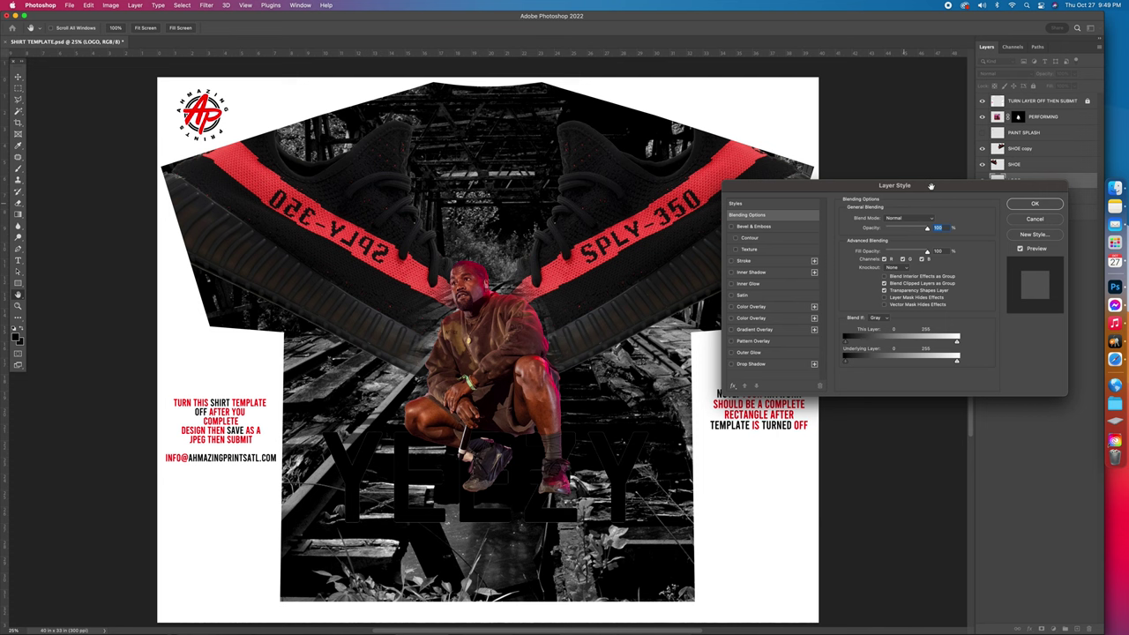
{"action": "left_click_drag", "start_coordinate": [799, 193], "coordinate": [741, 97]}
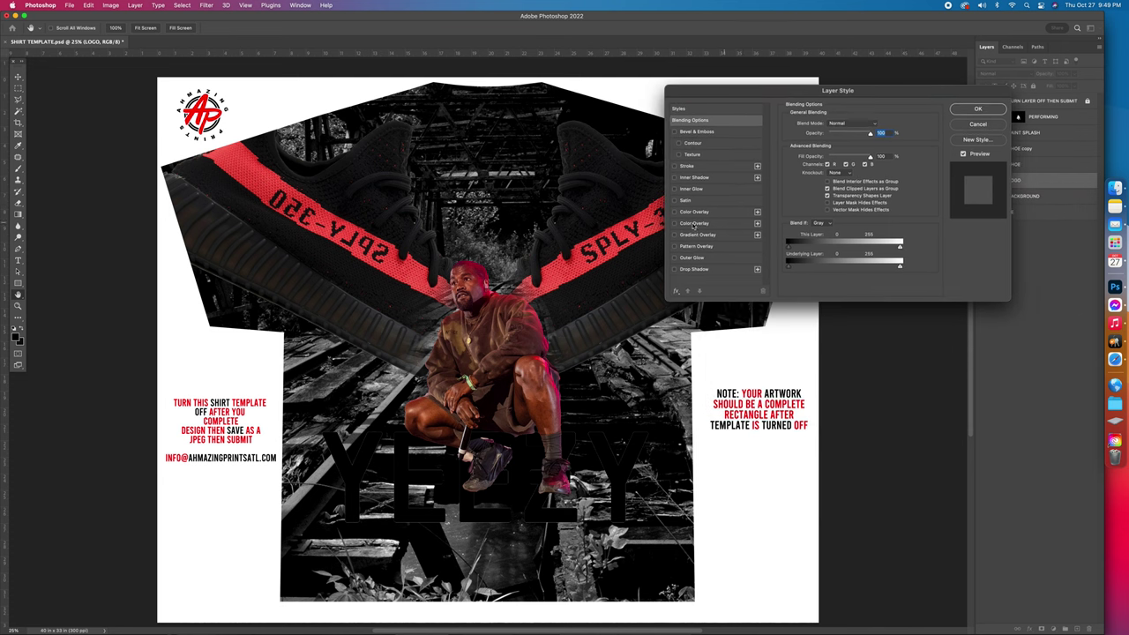
{"action": "left_click", "coordinate": [727, 223]}
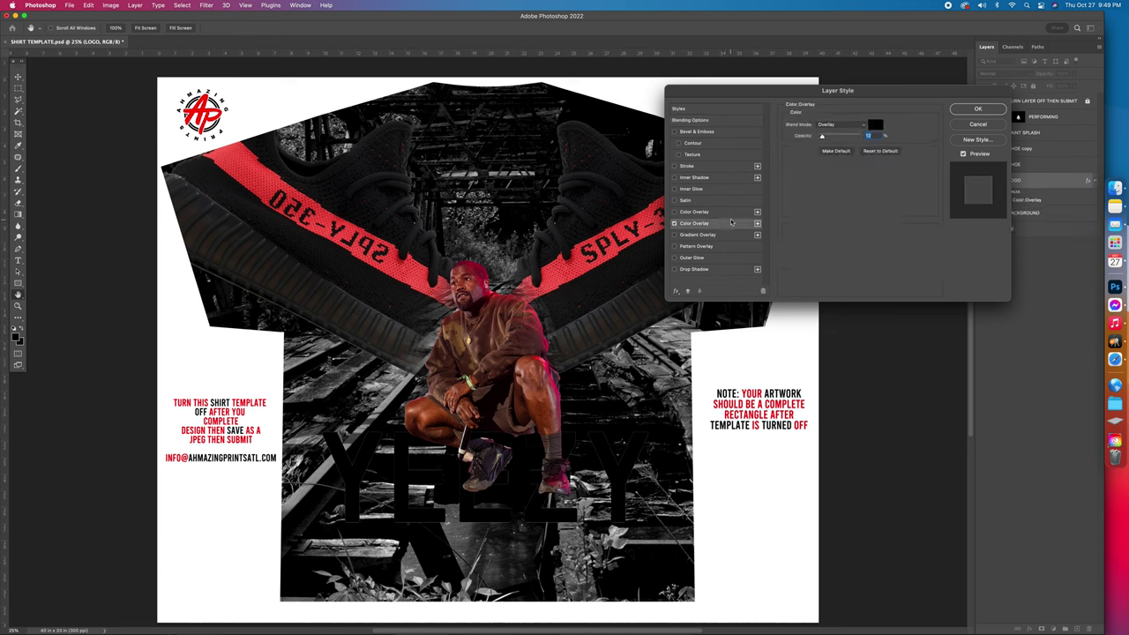
{"action": "left_click", "coordinate": [837, 125]}
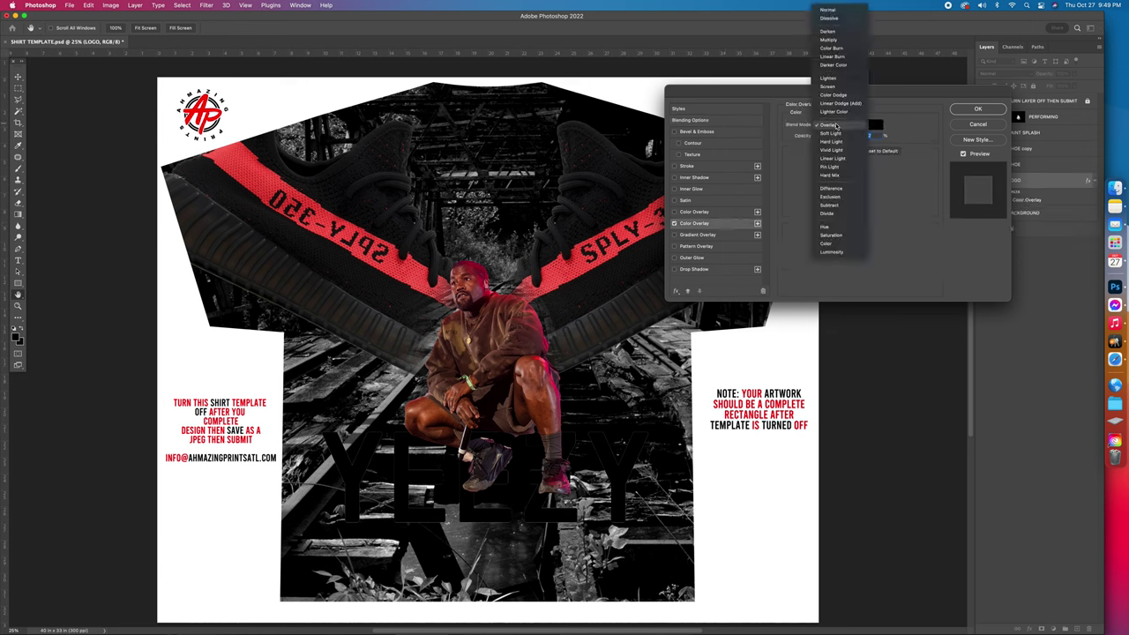
{"action": "left_click", "coordinate": [843, 10]}
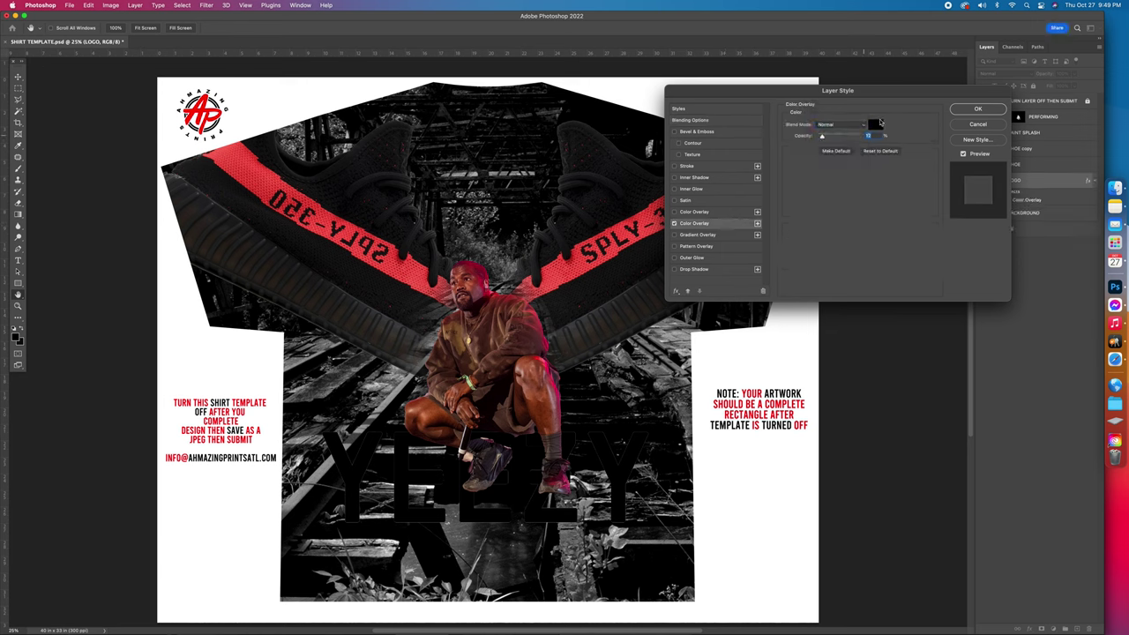
Set the logo's overlay color to pure red (ff0000) and raise the overlay opacity to 100%
{"action": "left_click", "coordinate": [875, 127]}
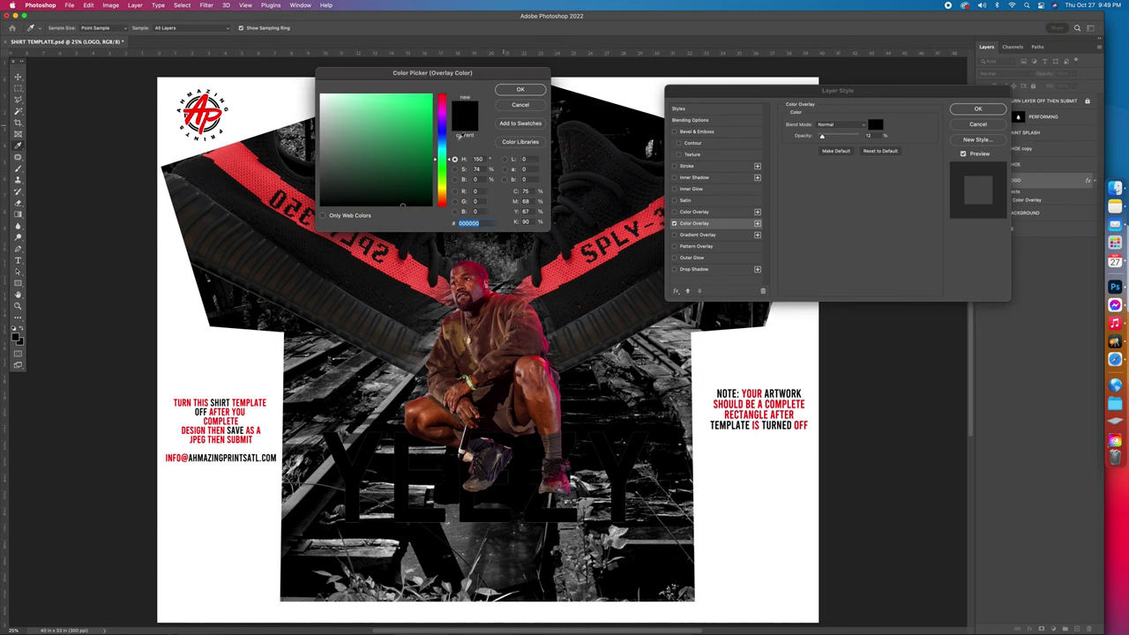
{"action": "left_click", "coordinate": [442, 93]}
{"action": "left_click", "coordinate": [434, 94]}
{"action": "left_click", "coordinate": [478, 87]}
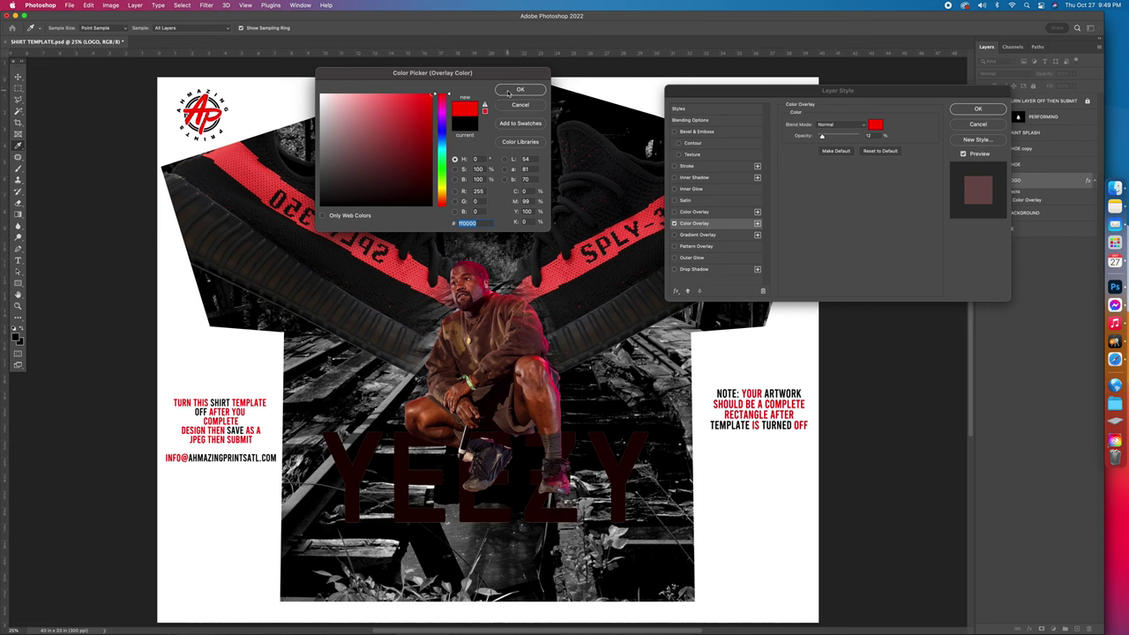
{"action": "left_click", "coordinate": [519, 90]}
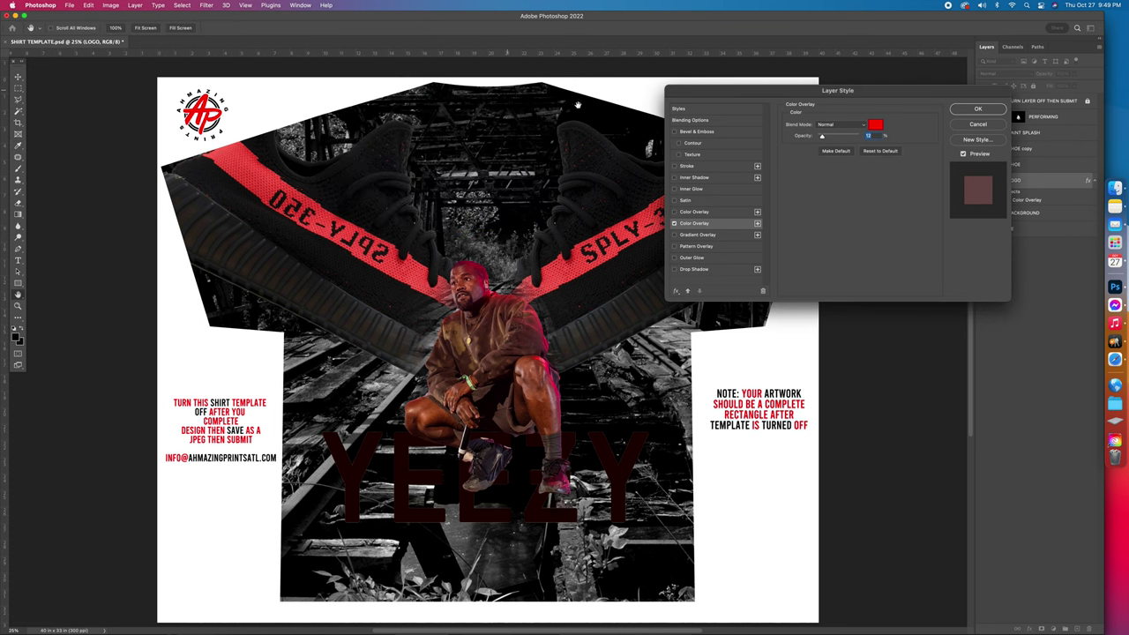
{"action": "left_click_drag", "start_coordinate": [822, 138], "coordinate": [875, 140]}
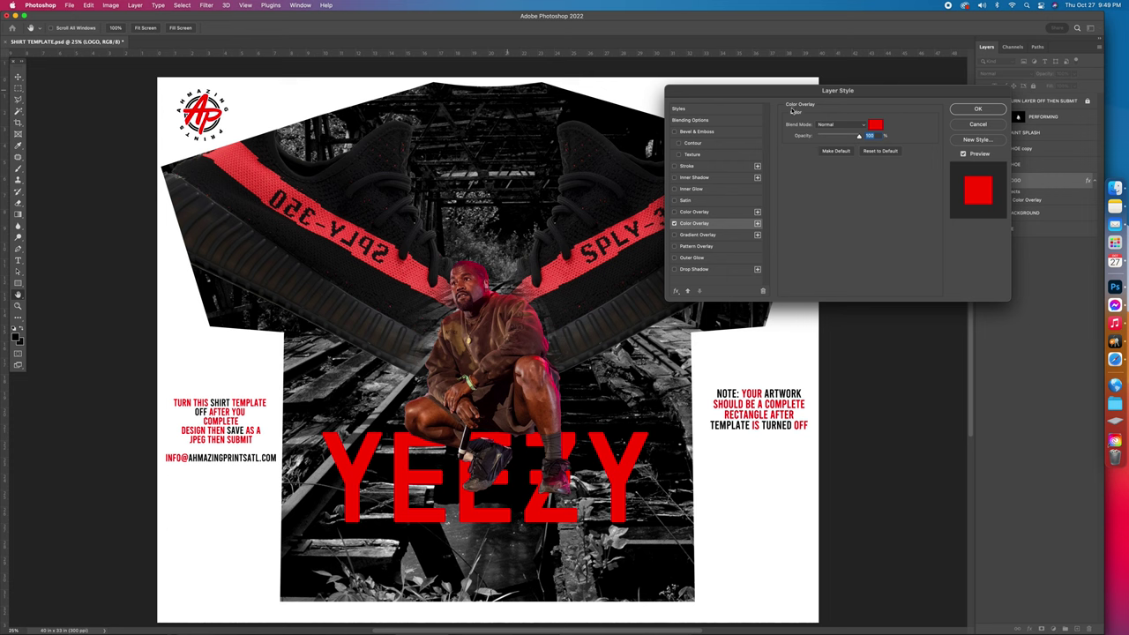
Enable a Drop Shadow effect on the YEEZY logo, keeping its preset settings
{"action": "left_click_drag", "start_coordinate": [790, 91], "coordinate": [810, 74]}
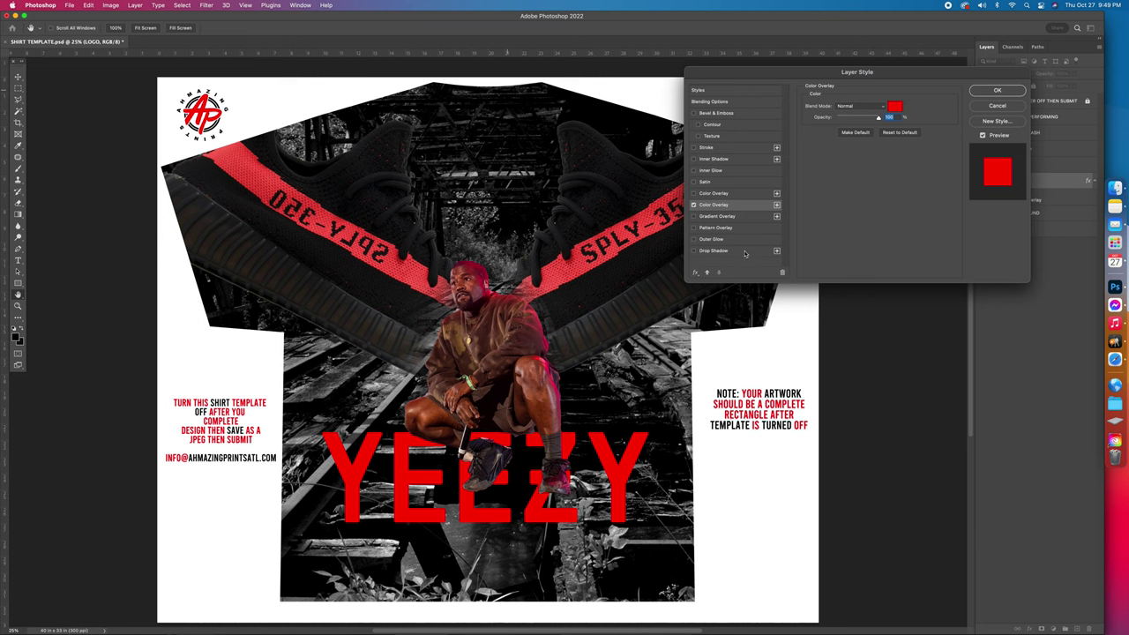
{"action": "left_click", "coordinate": [745, 252]}
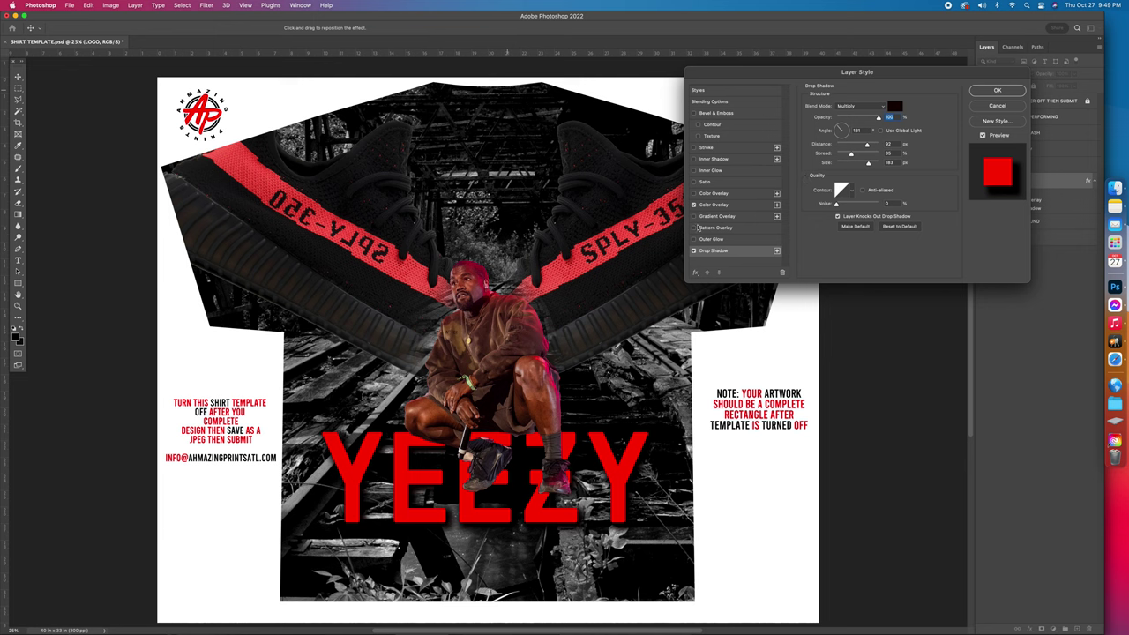
{"action": "left_click", "coordinate": [695, 252]}
{"action": "left_click", "coordinate": [695, 251]}
Add a white outside Stroke effect around the YEEZY letters
{"action": "left_click", "coordinate": [723, 150]}
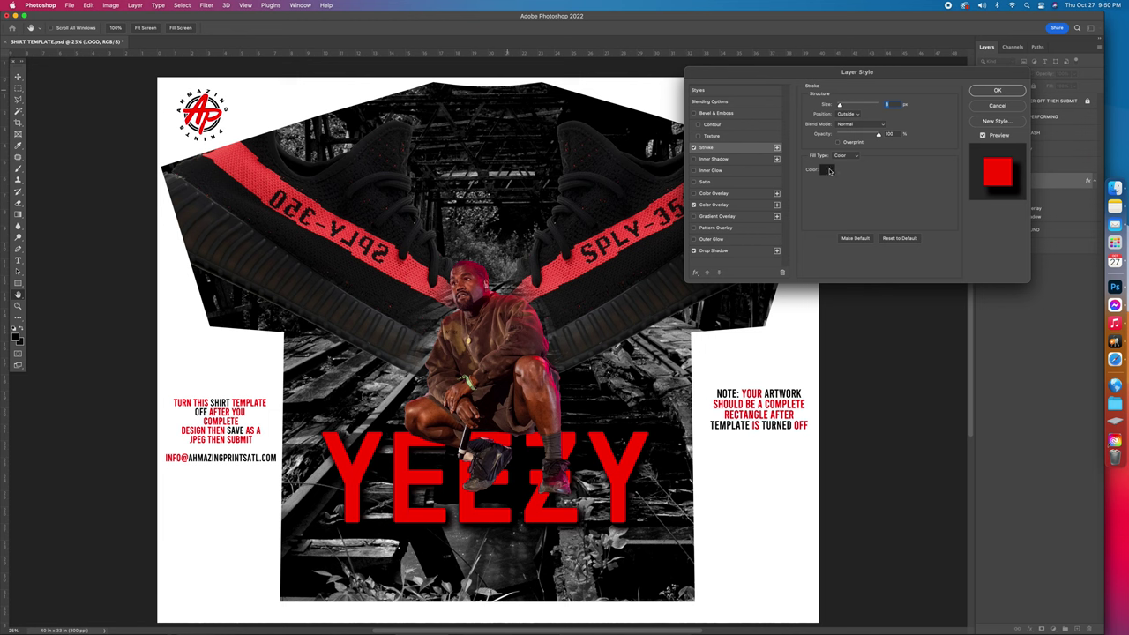
{"action": "left_click", "coordinate": [828, 170]}
{"action": "left_click", "coordinate": [321, 93]}
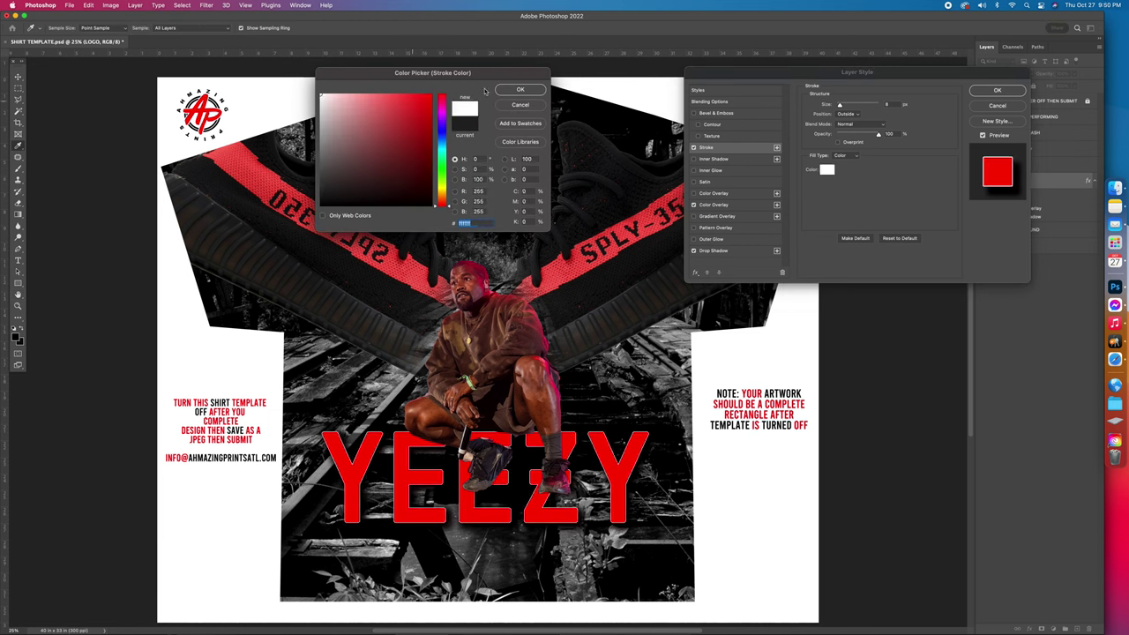
{"action": "left_click", "coordinate": [521, 90]}
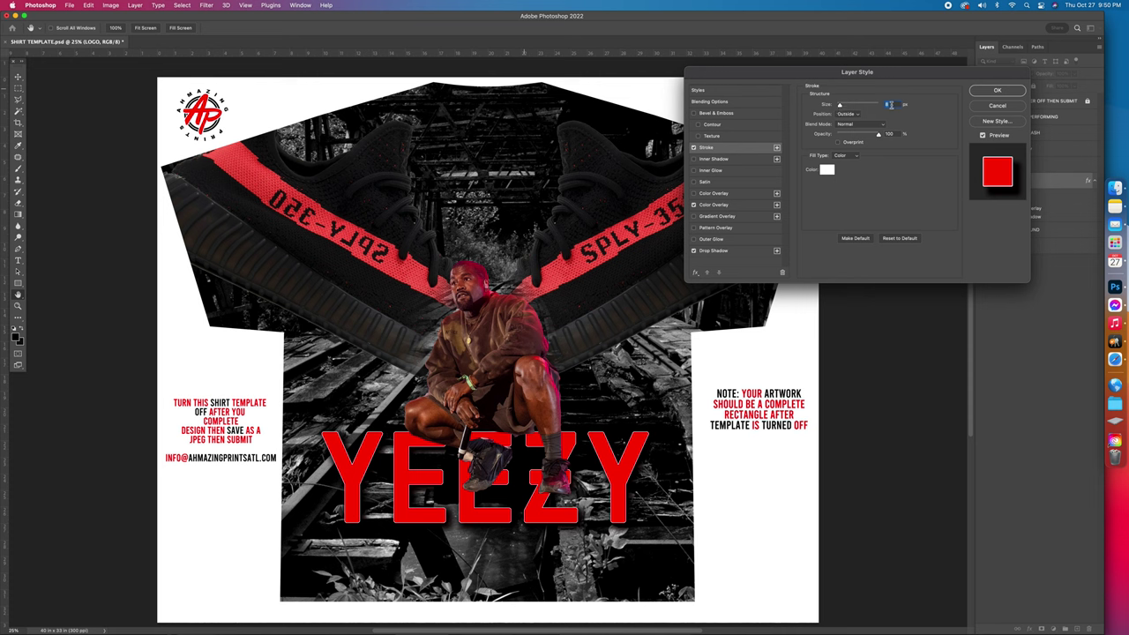
Thicken the logo's stroke to about 20 px, apply the layer style and shift the logo slightly down
{"action": "type", "text": "10"}
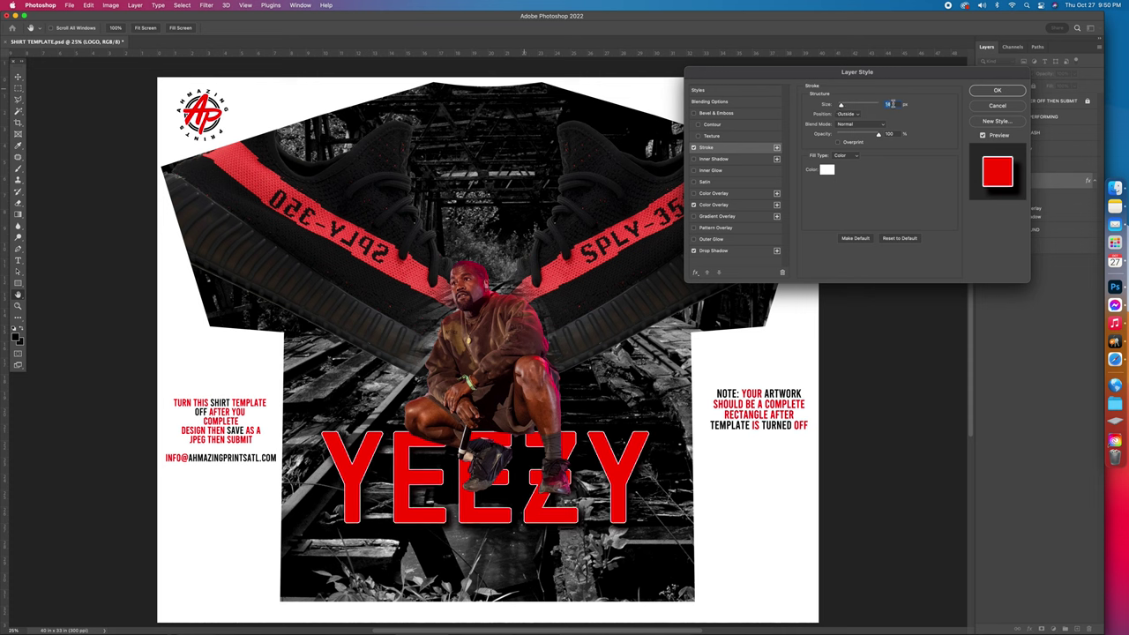
{"action": "key", "text": "Up"}
{"action": "key", "text": "Up"}
{"action": "key", "text": "Up"}
{"action": "key", "text": "Up"}
{"action": "key", "text": "Up"}
{"action": "key", "text": "Up"}
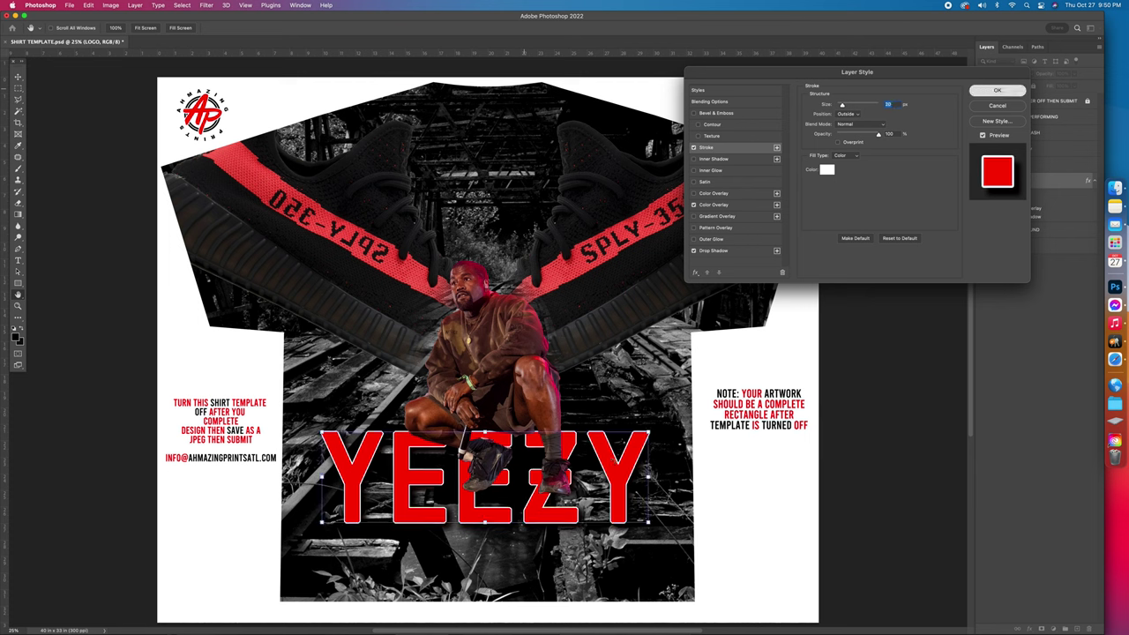
{"action": "key", "text": "Return"}
{"action": "left_click_drag", "start_coordinate": [609, 459], "coordinate": [608, 472]}
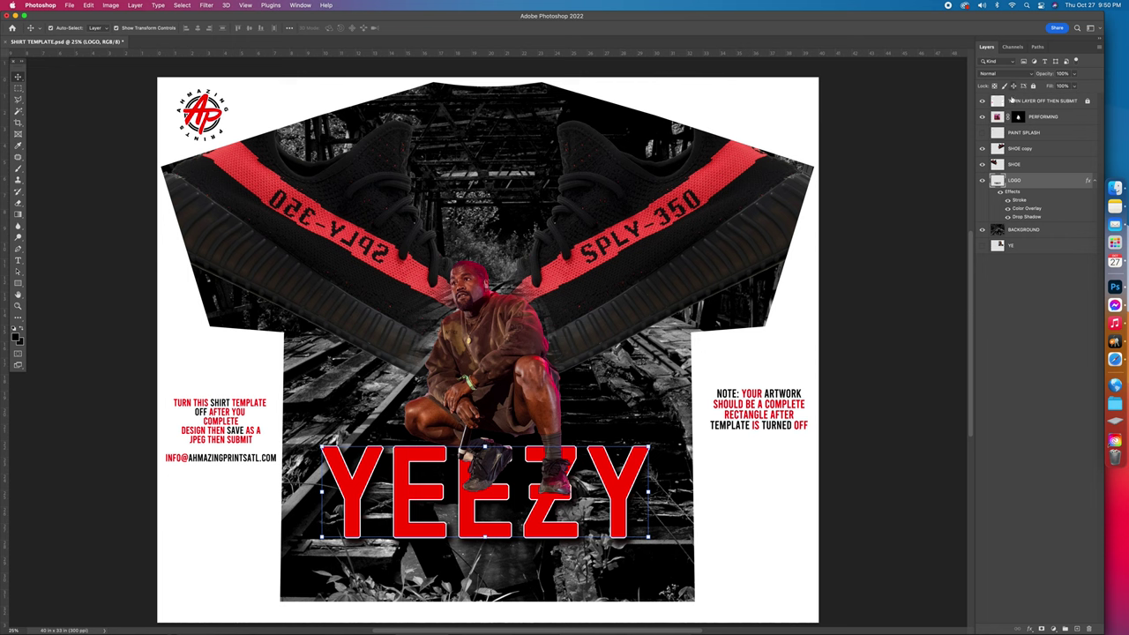
Show the PAINT SPLASH layer, enlarge it to about 28 in wide and place it across the upper chest behind the man's head
{"action": "mouse_move", "coordinate": [982, 137]}
{"action": "left_mouse_down"}
{"action": "mouse_move", "coordinate": [856, 176]}
{"action": "mouse_move", "coordinate": [255, 200]}
{"action": "left_mouse_up"}
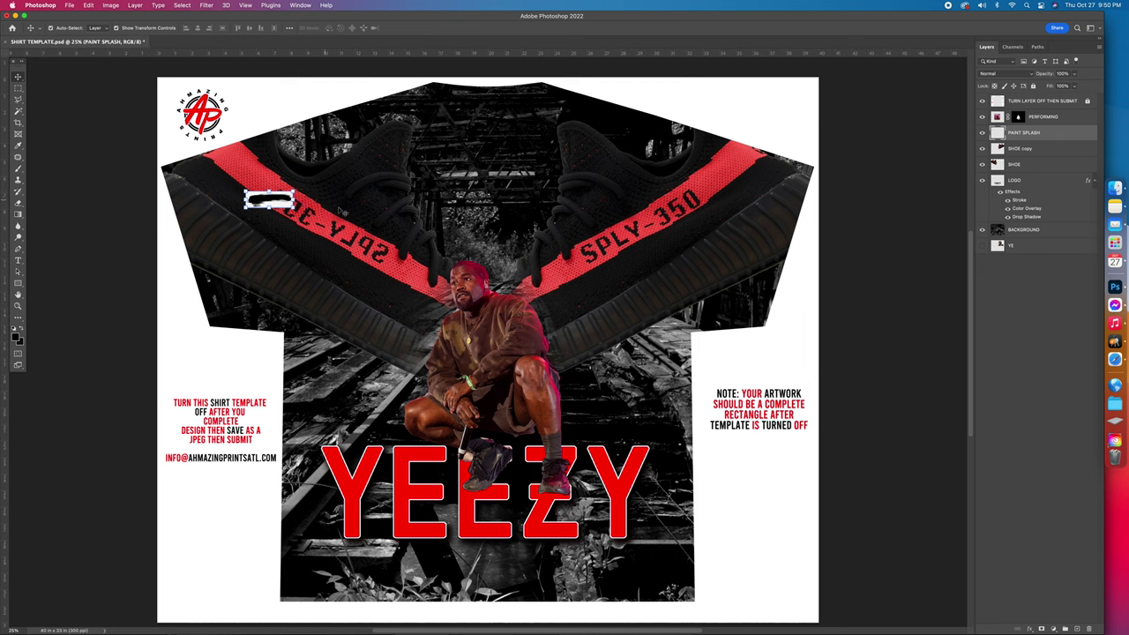
{"action": "key", "text": "ctrl+t"}
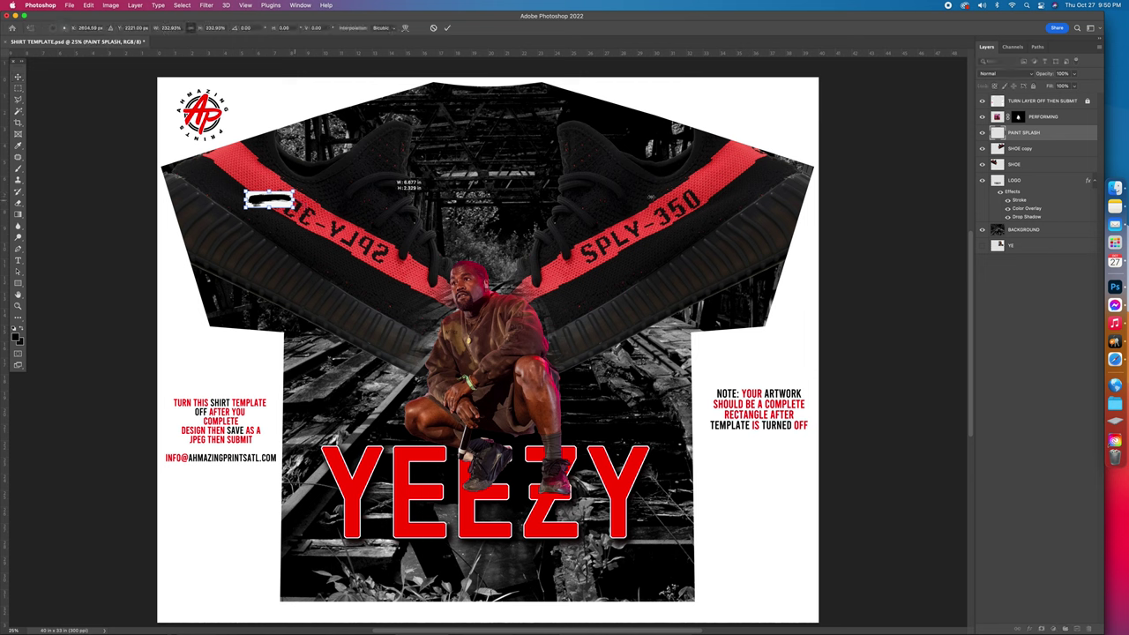
{"action": "left_click_drag", "start_coordinate": [294, 199], "coordinate": [705, 199]}
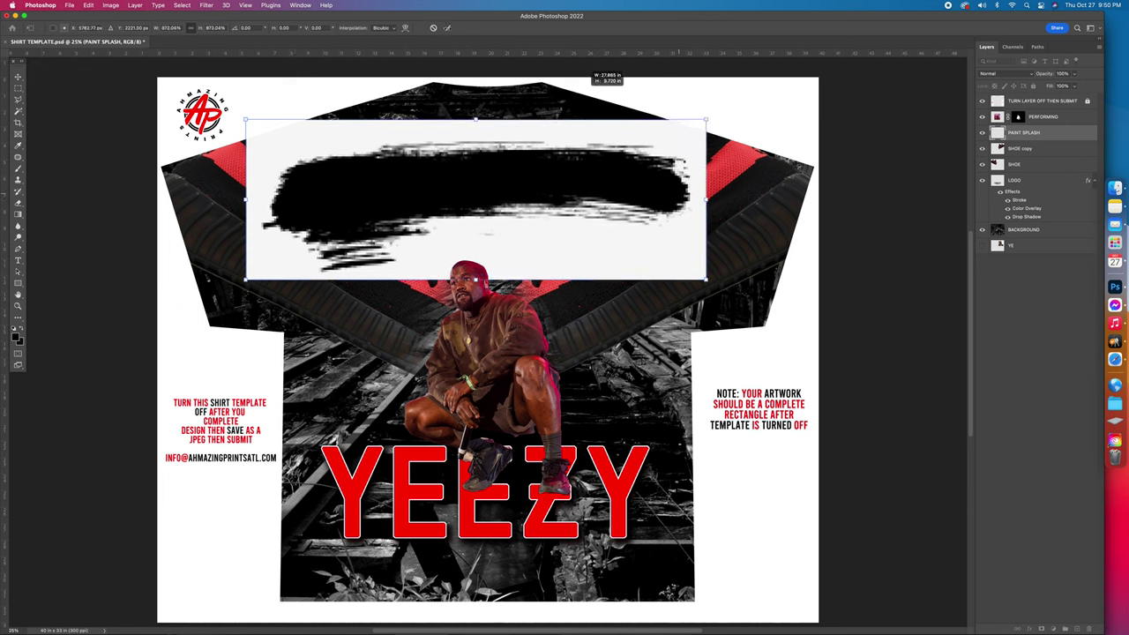
{"action": "key", "text": "ctrl+z"}
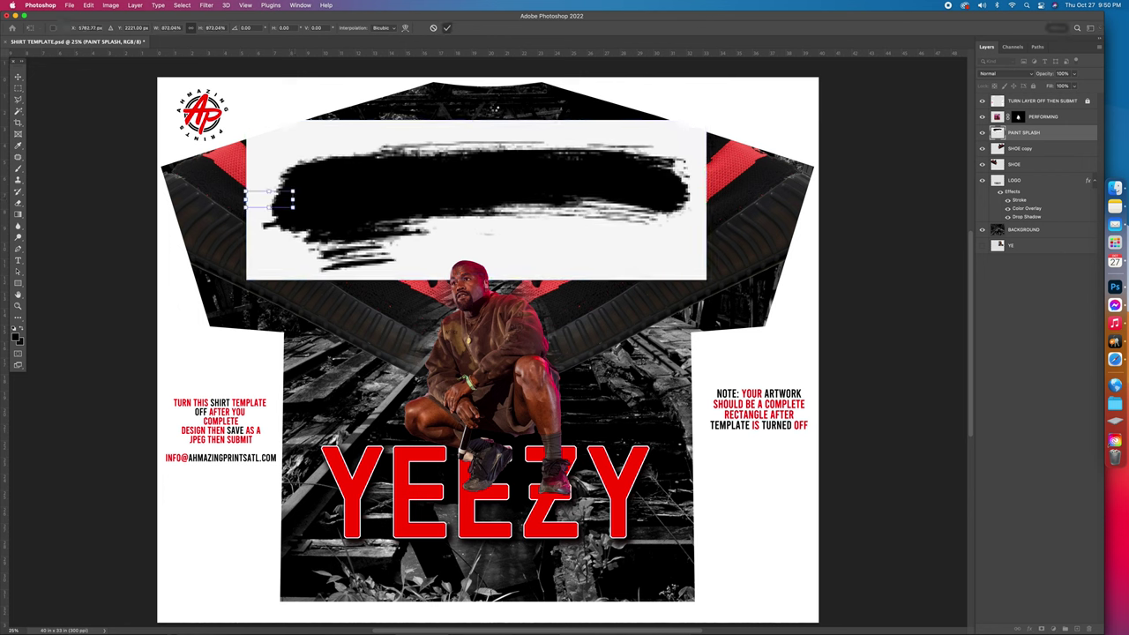
{"action": "key", "text": "Return"}
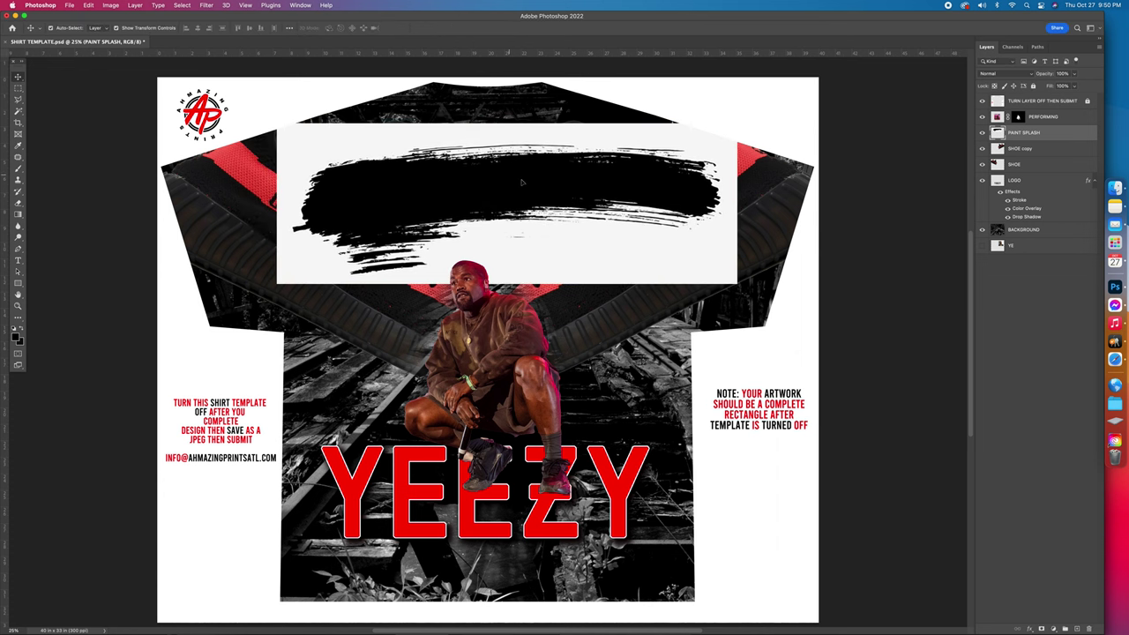
{"action": "left_click_drag", "start_coordinate": [521, 183], "coordinate": [537, 192]}
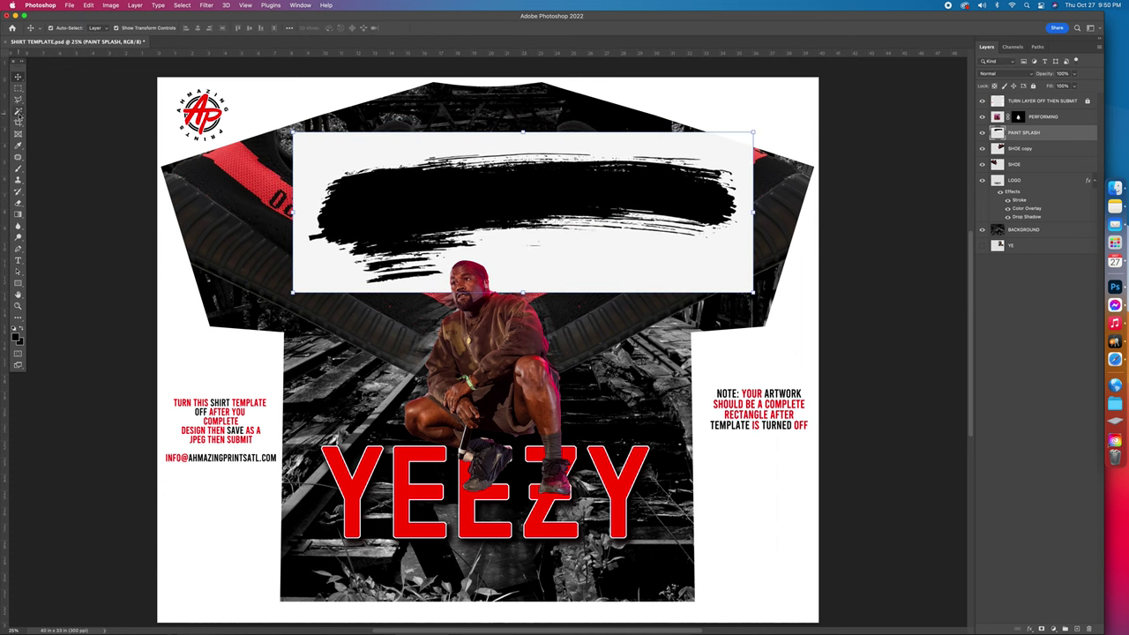
Erase the white background around the black brush stroke with the Magic Eraser Tool, keeping the stroke itself
{"action": "left_click", "coordinate": [18, 203]}
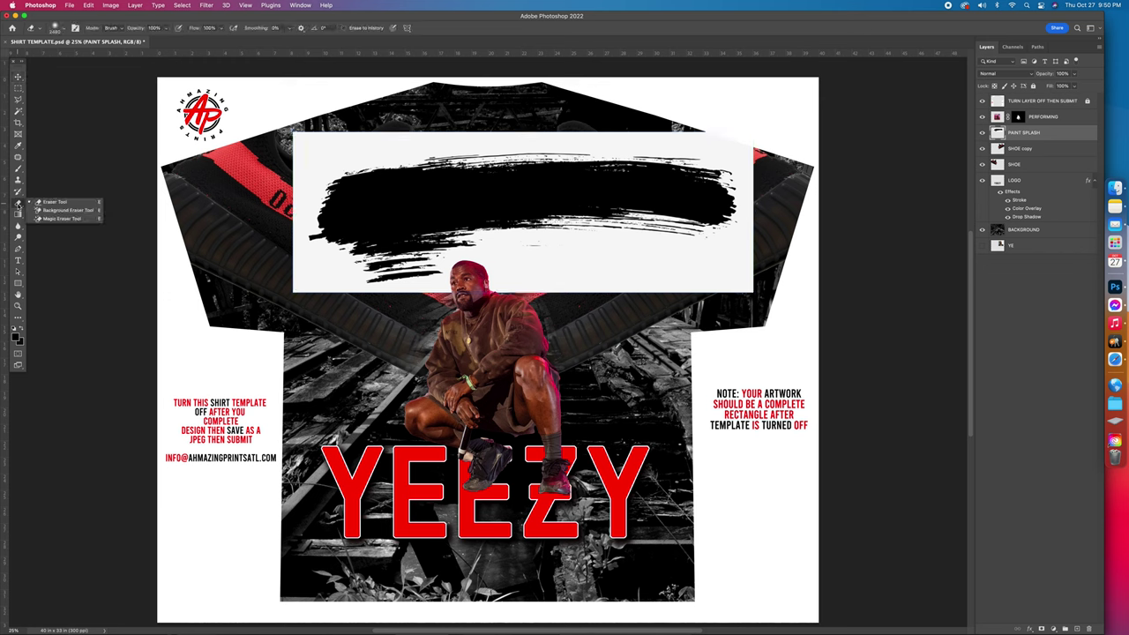
{"action": "left_click", "coordinate": [63, 219]}
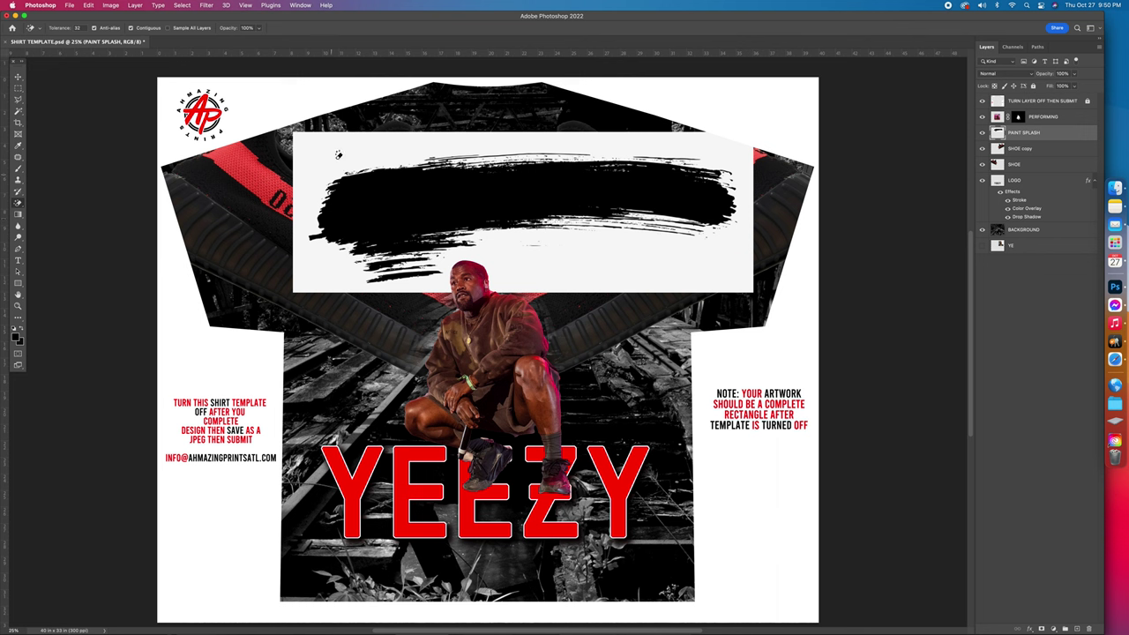
{"action": "left_click", "coordinate": [341, 146]}
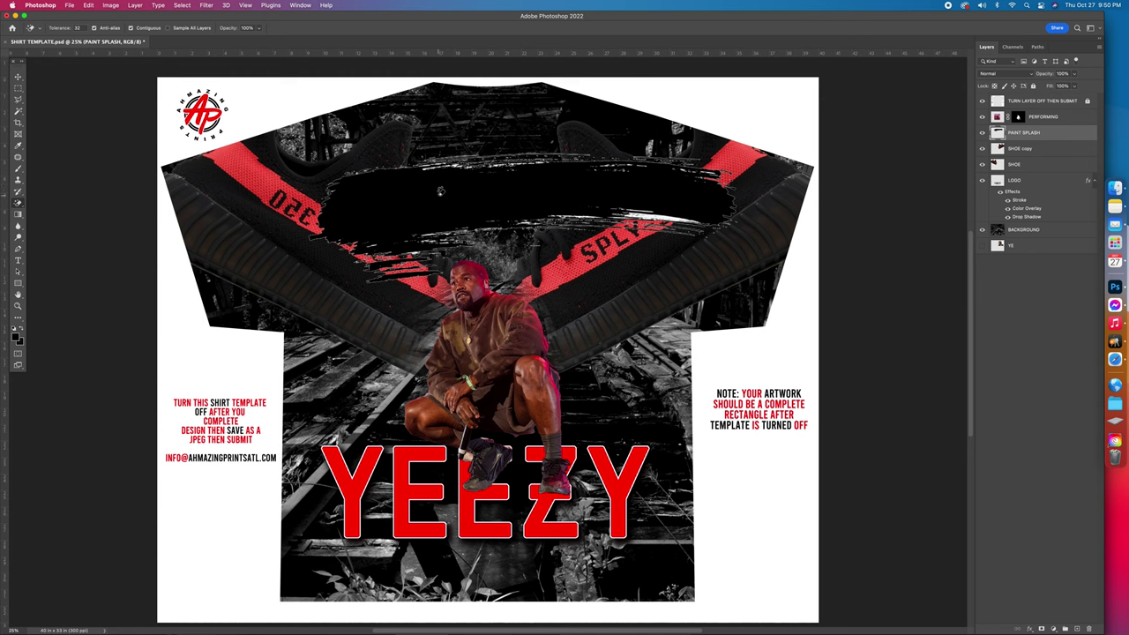
{"action": "left_click", "coordinate": [438, 196]}
{"action": "key", "text": "super+z"}
{"action": "double_click", "coordinate": [1091, 135]}
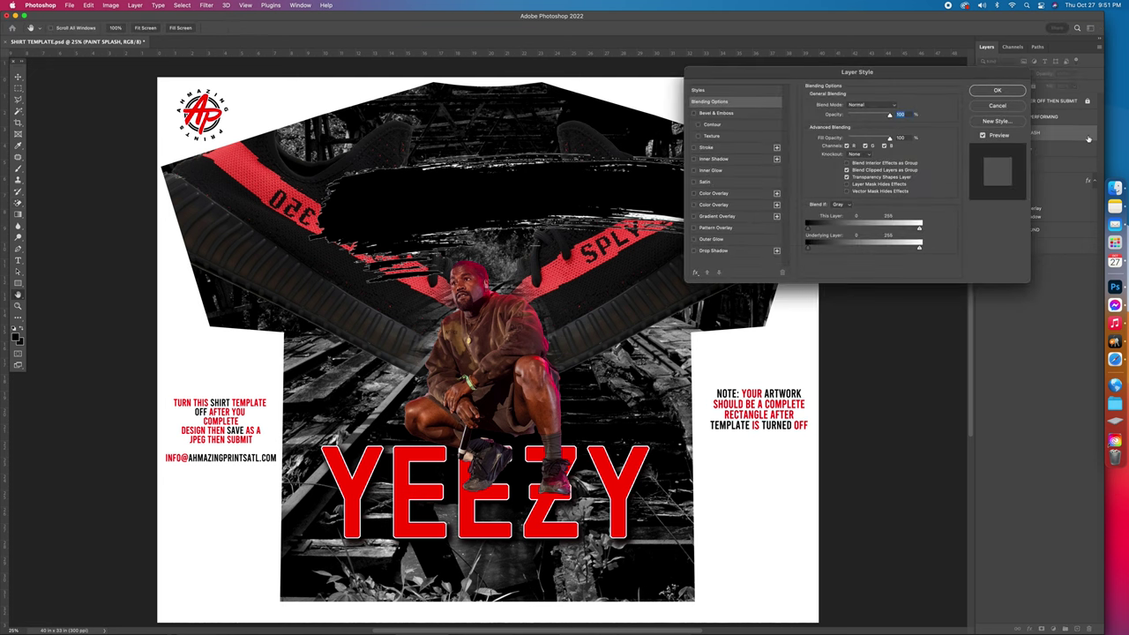
{"action": "left_click", "coordinate": [750, 194]}
{"action": "left_click", "coordinate": [894, 106]}
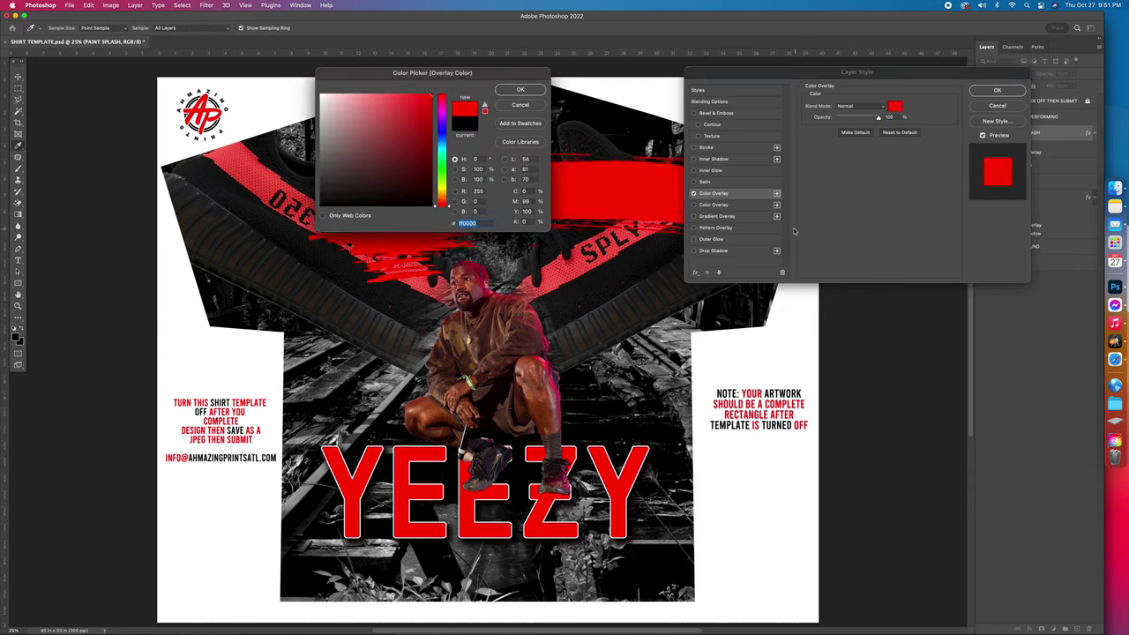
{"action": "left_click", "coordinate": [521, 104]}
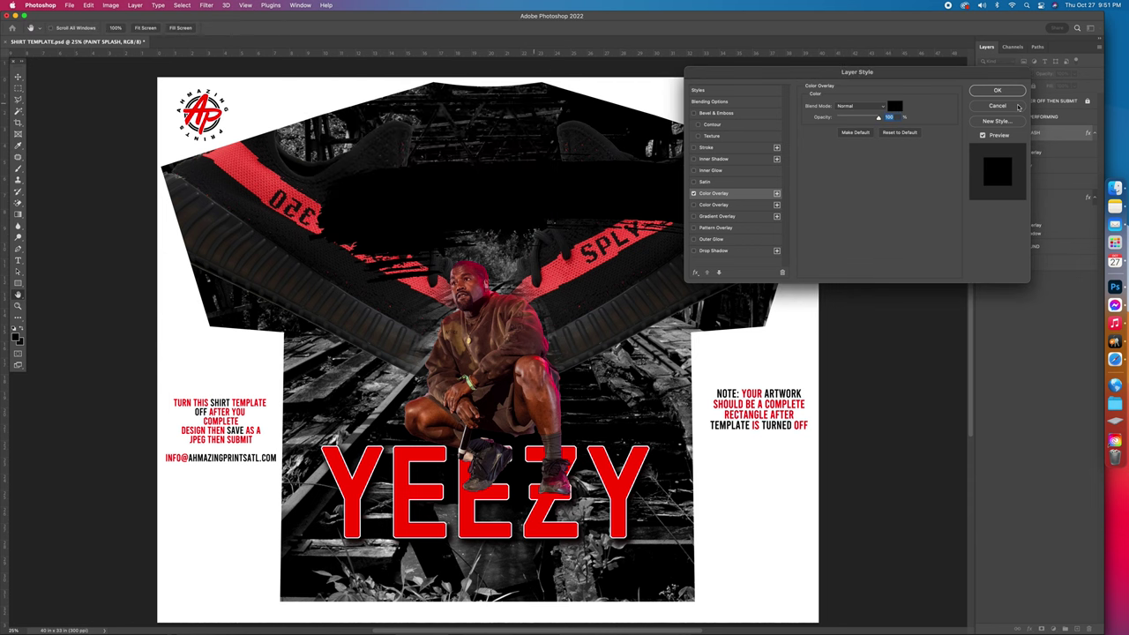
{"action": "left_click", "coordinate": [998, 106]}
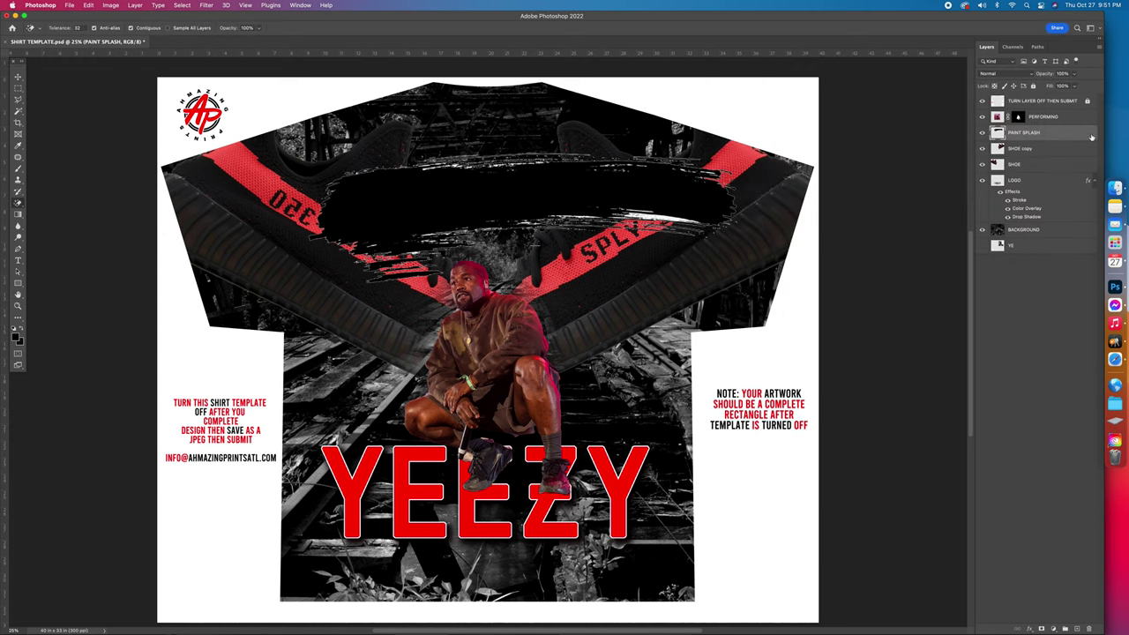
Add a Color Overlay to the PAINT SPLASH layer using the red sampled from the YEEZY logo
{"action": "double_click", "coordinate": [1091, 137]}
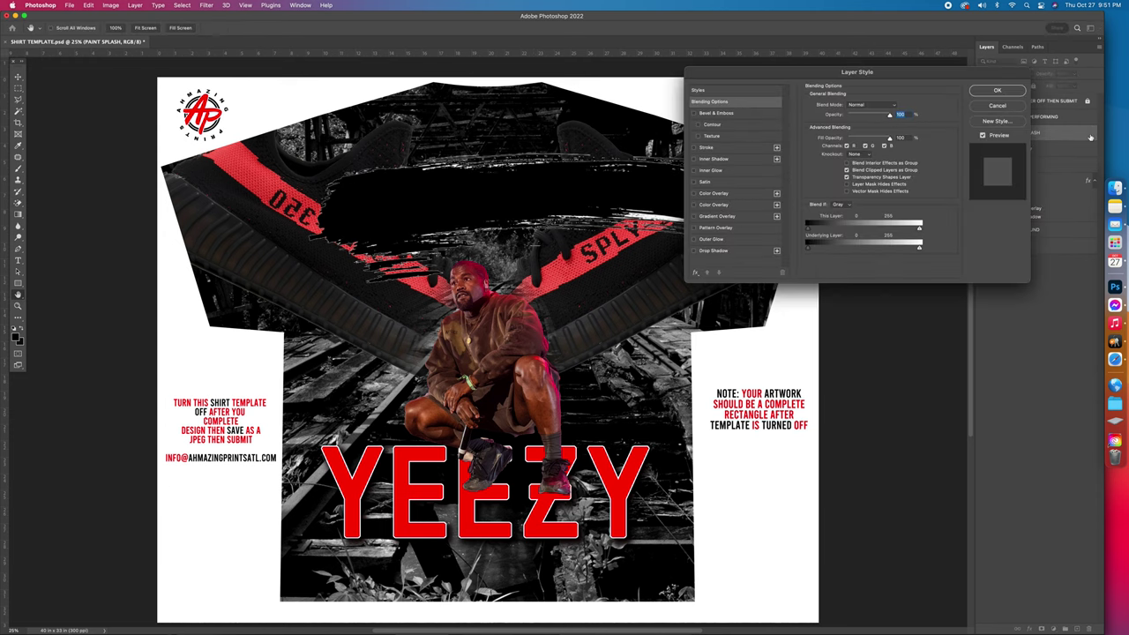
{"action": "left_click", "coordinate": [714, 193]}
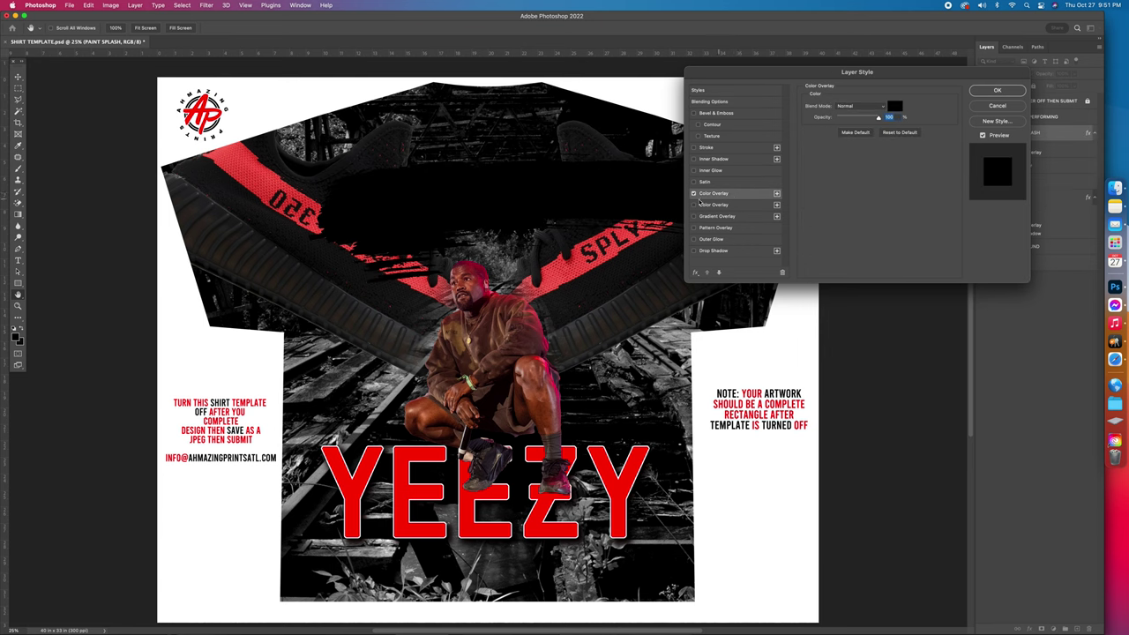
{"action": "left_click", "coordinate": [896, 107]}
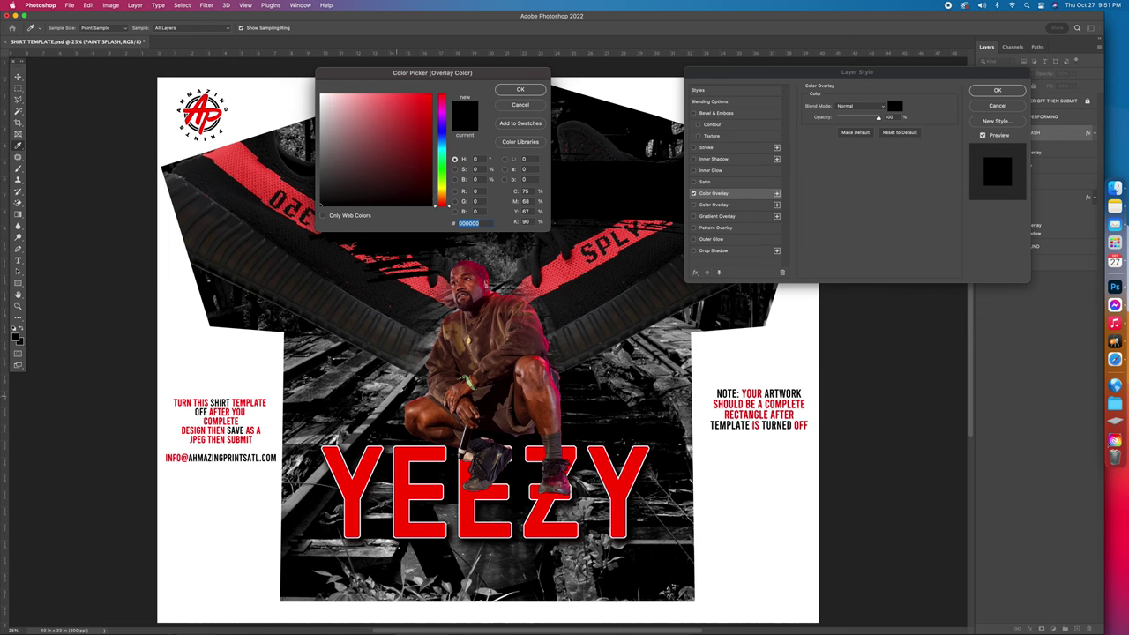
{"action": "left_click", "coordinate": [404, 388]}
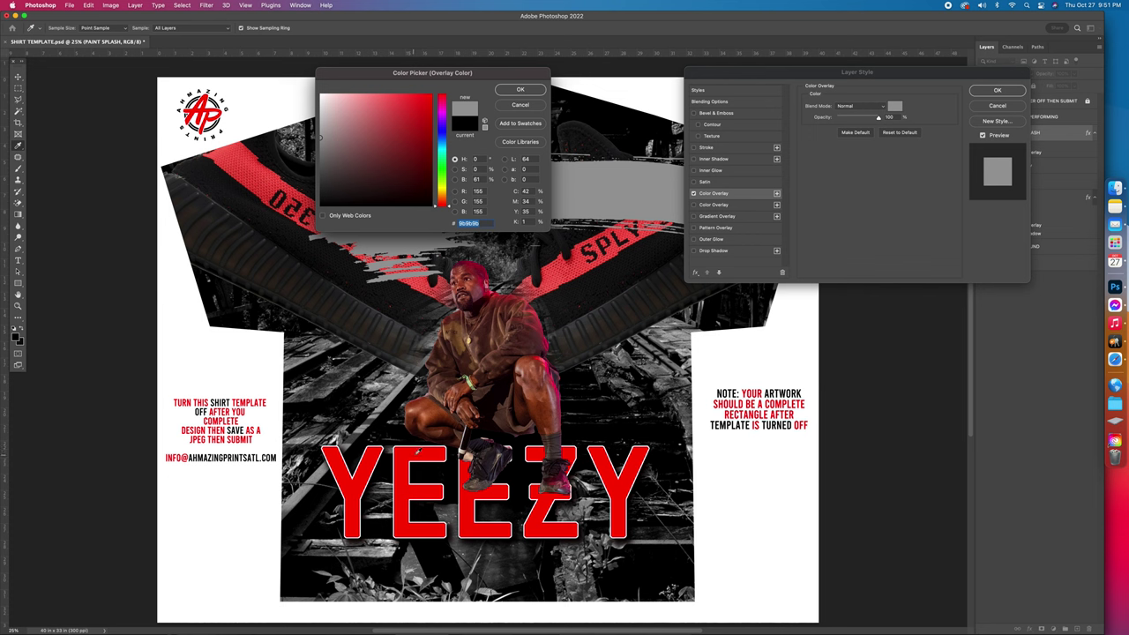
{"action": "left_click", "coordinate": [418, 451]}
{"action": "left_click", "coordinate": [521, 90]}
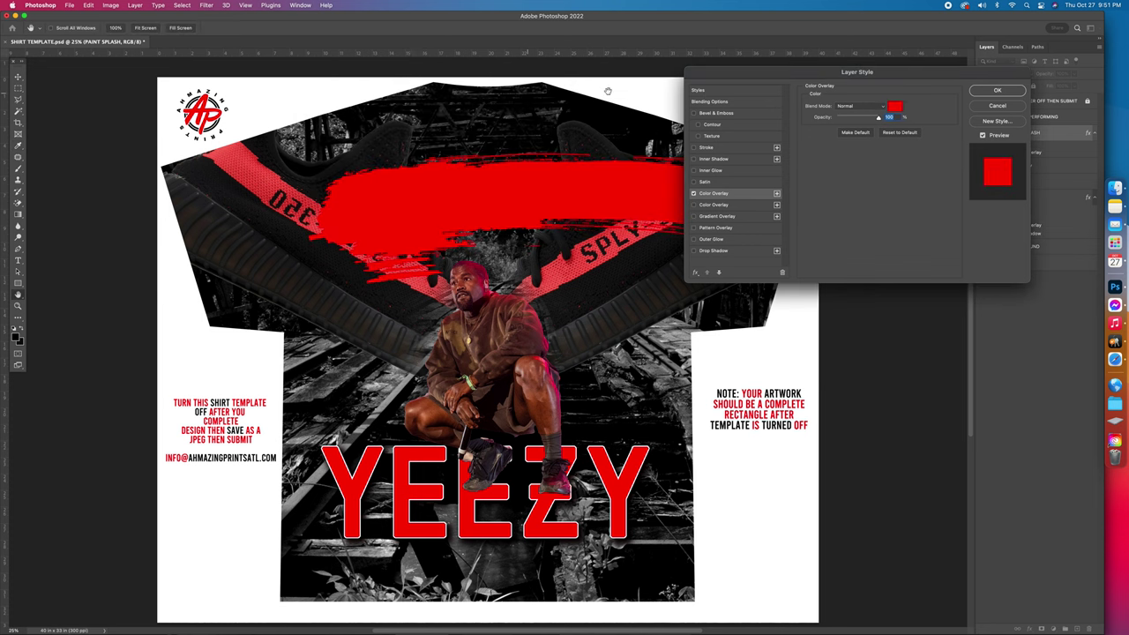
Apply the red Color Overlay and move the paint splash down to the shirt's right side, beside the squatting man
{"action": "left_click", "coordinate": [997, 90]}
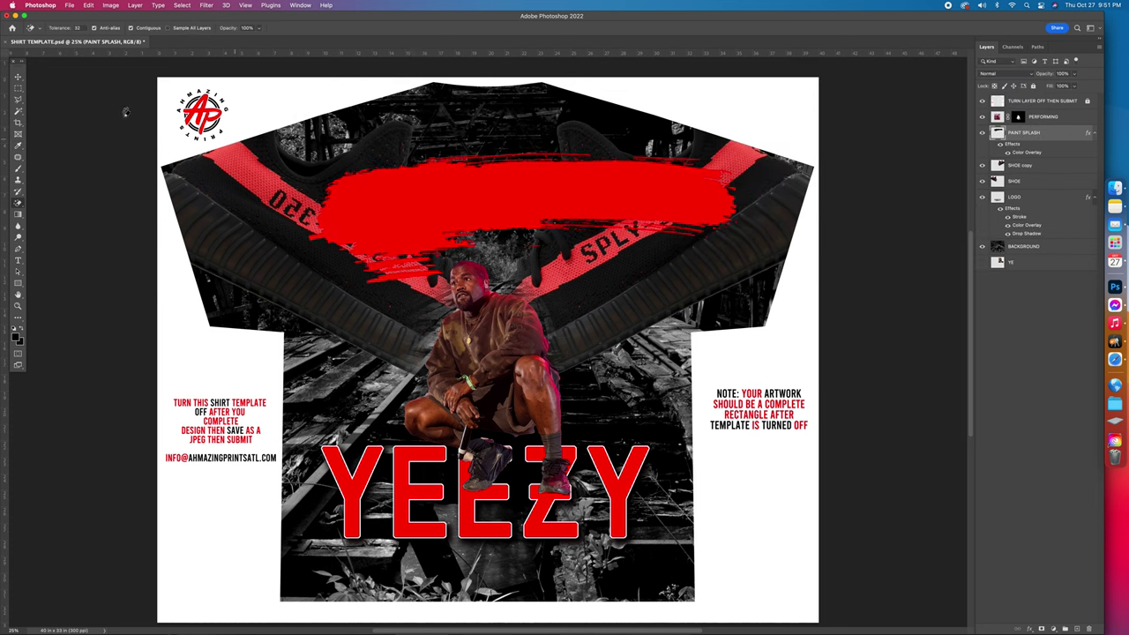
{"action": "left_click", "coordinate": [18, 78]}
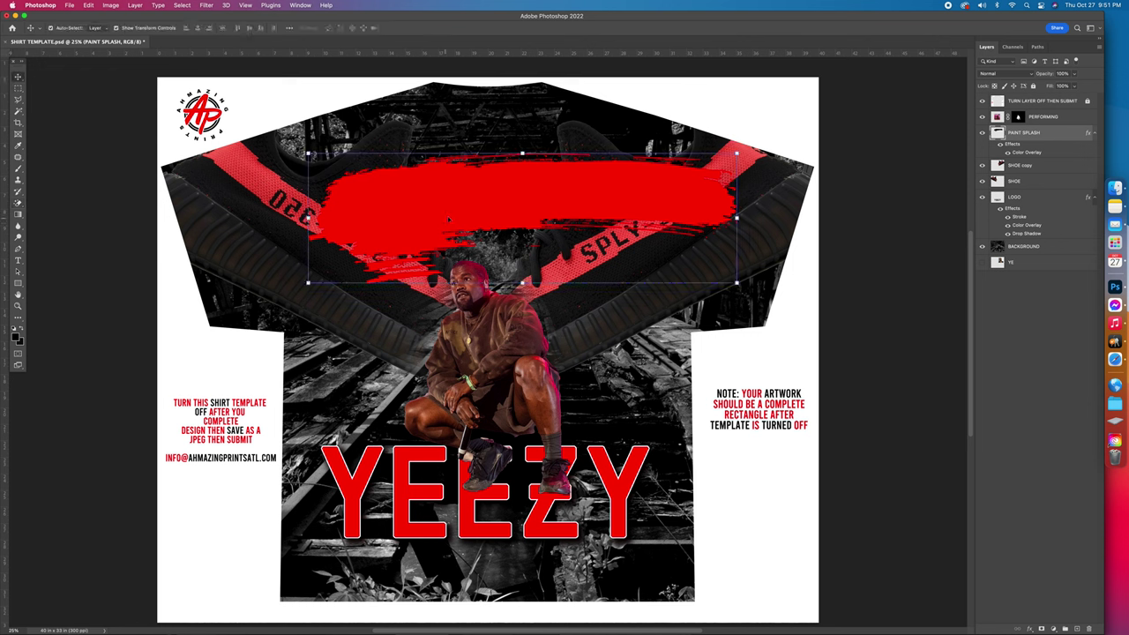
{"action": "left_click_drag", "start_coordinate": [442, 206], "coordinate": [701, 344]}
{"action": "left_click", "coordinate": [895, 249]}
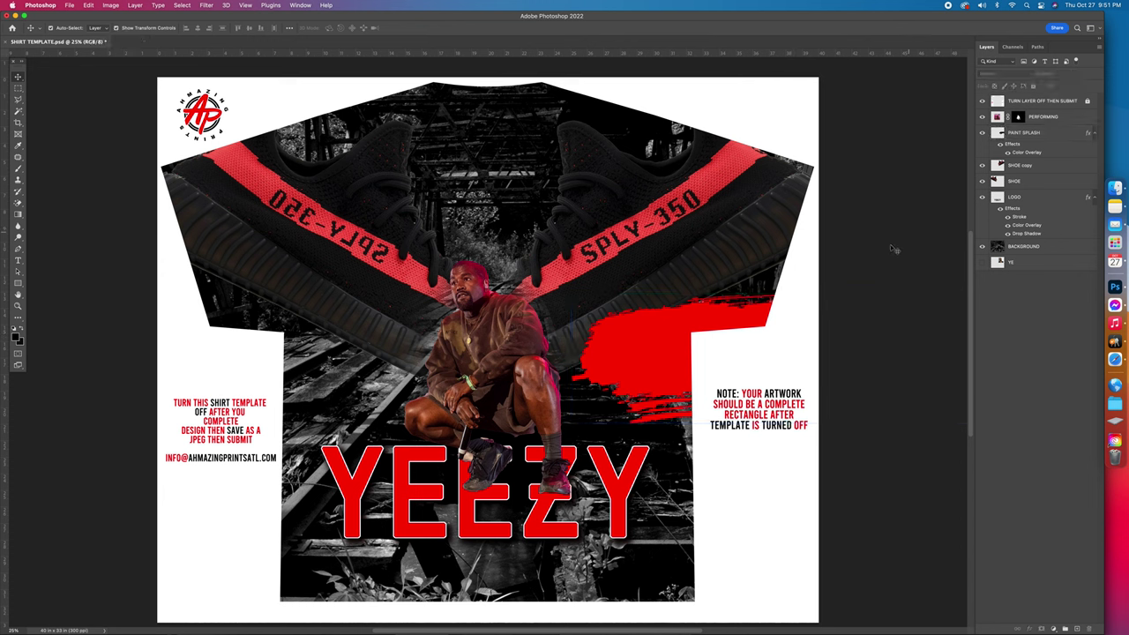
{"action": "left_click", "coordinate": [675, 344]}
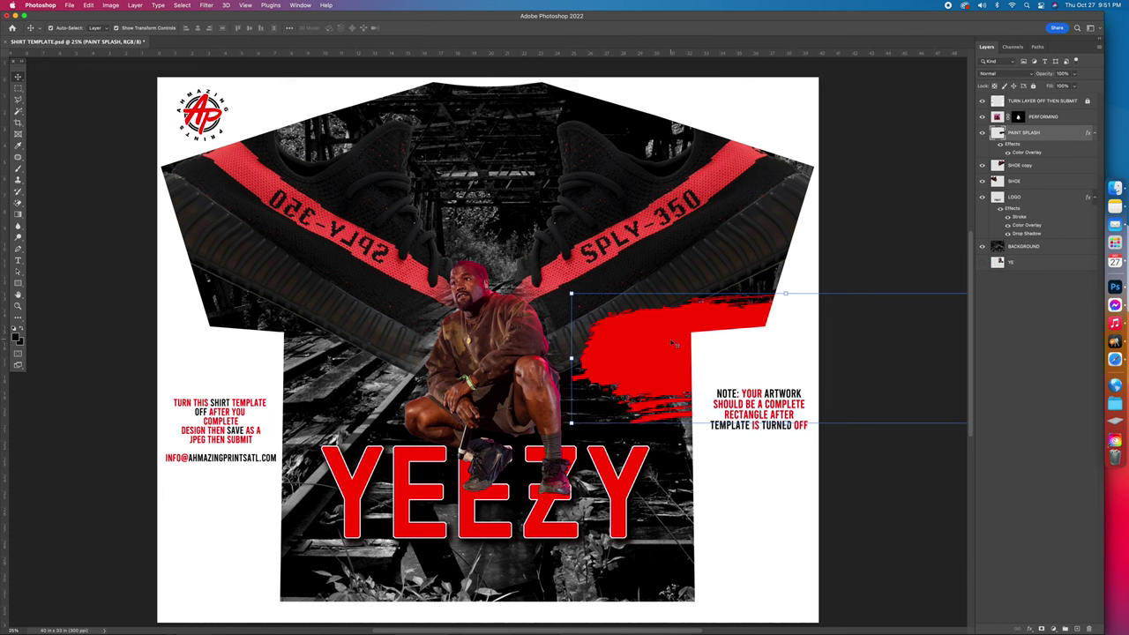
Duplicate the PAINT SPLASH layer, keeping the default copy name, and flip the copy horizontally over the shirt's left side
{"action": "right_click", "coordinate": [1057, 135]}
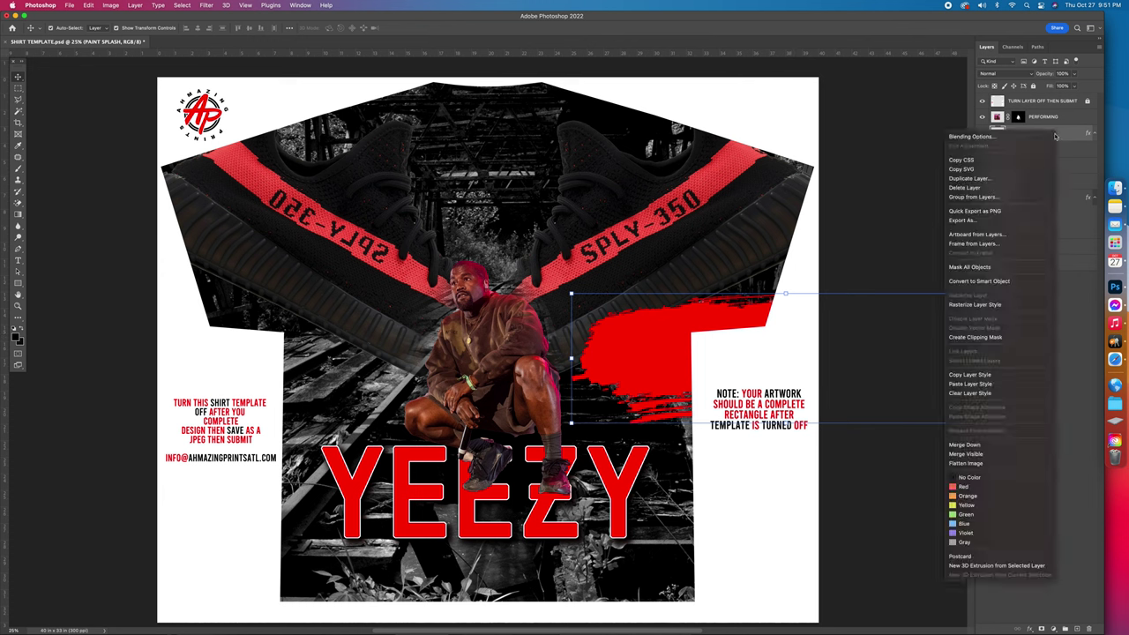
{"action": "left_click", "coordinate": [958, 186]}
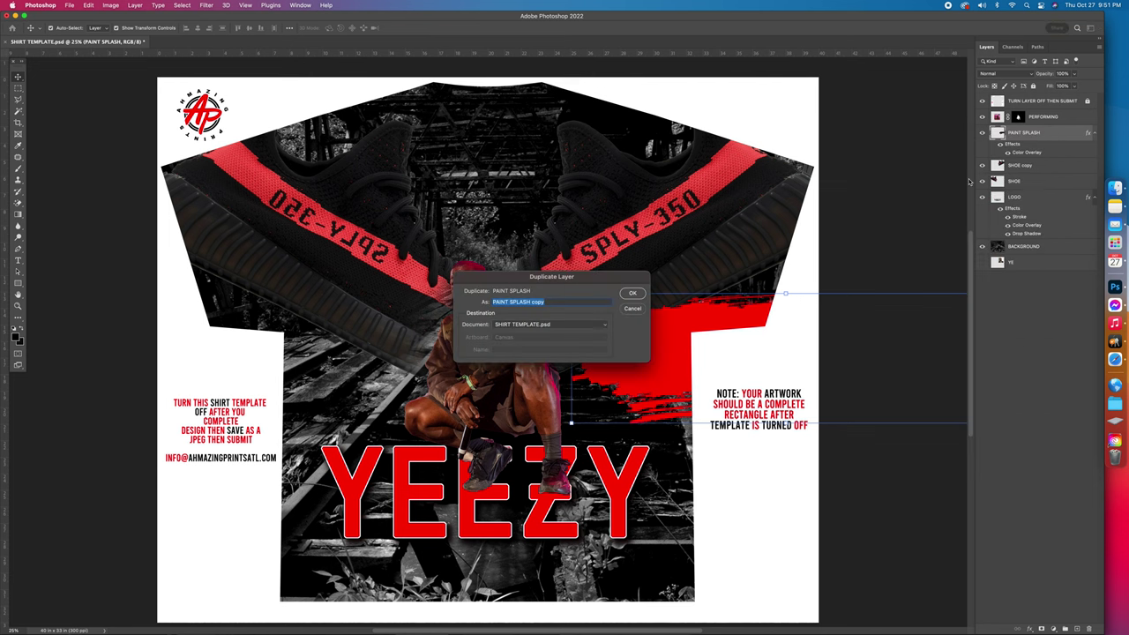
{"action": "key", "text": "Return"}
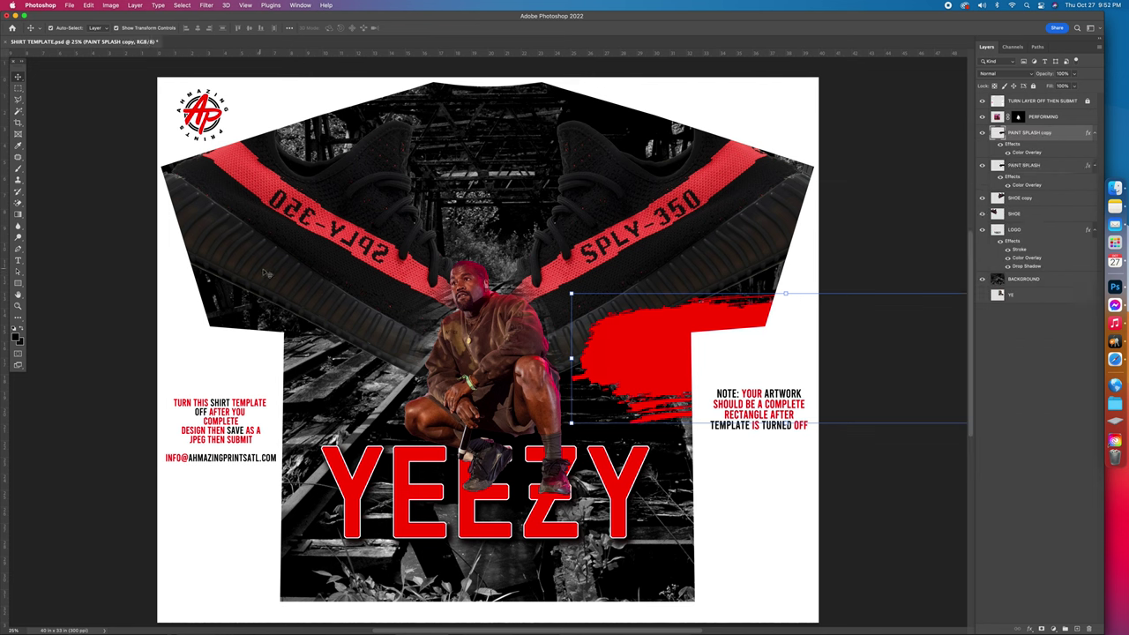
{"action": "left_click_drag", "start_coordinate": [640, 366], "coordinate": [236, 353]}
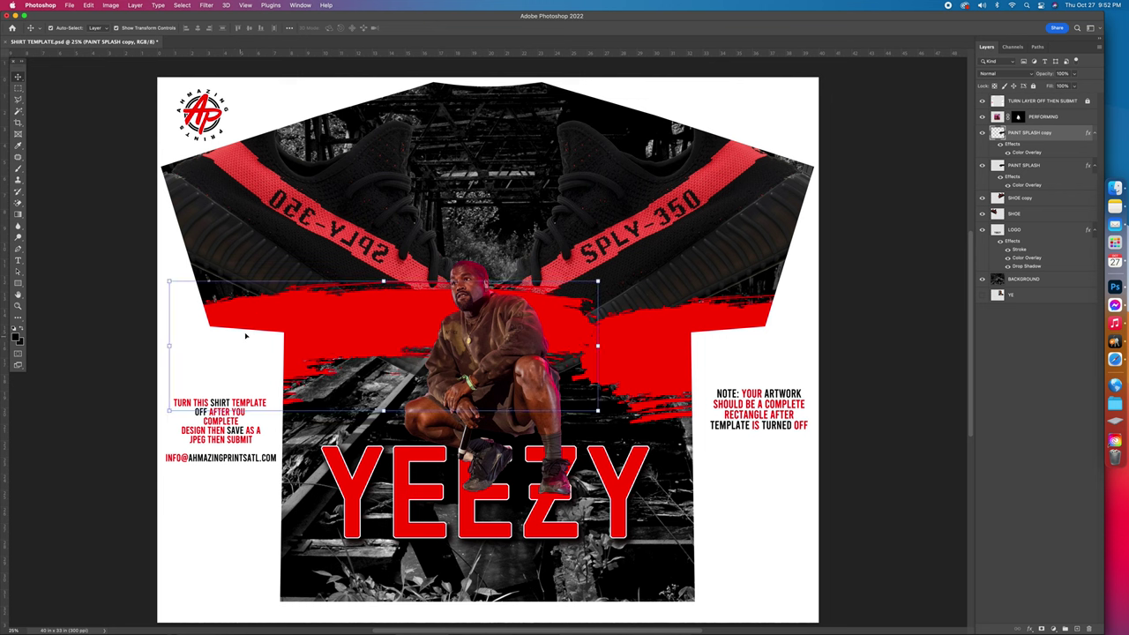
{"action": "left_click", "coordinate": [88, 6]}
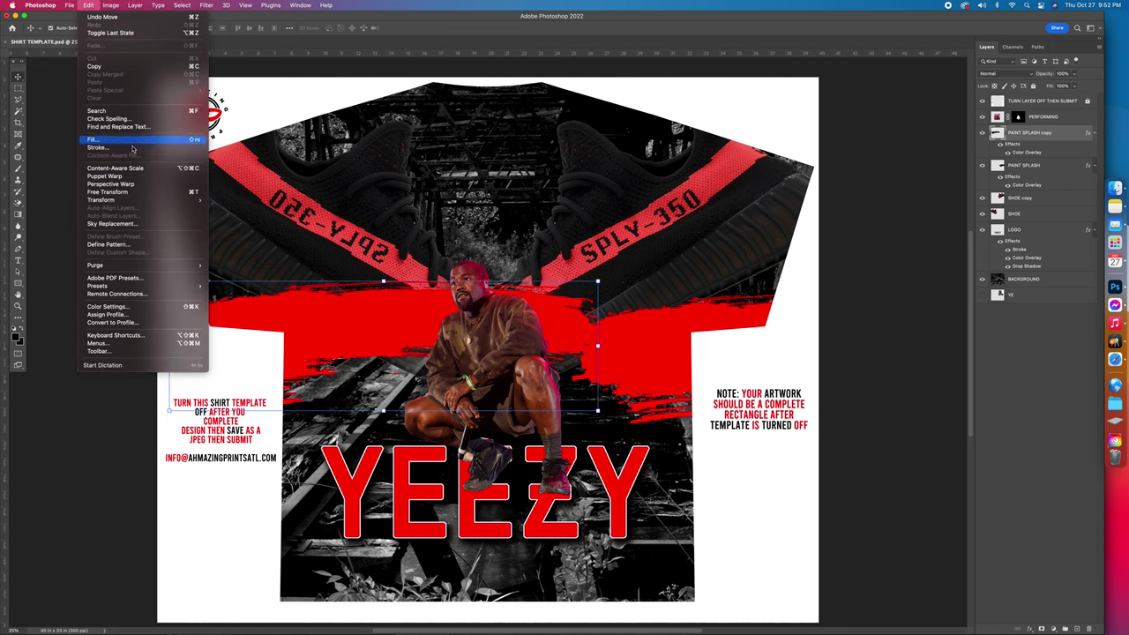
{"action": "mouse_move", "coordinate": [113, 202]}
{"action": "left_click", "coordinate": [236, 356]}
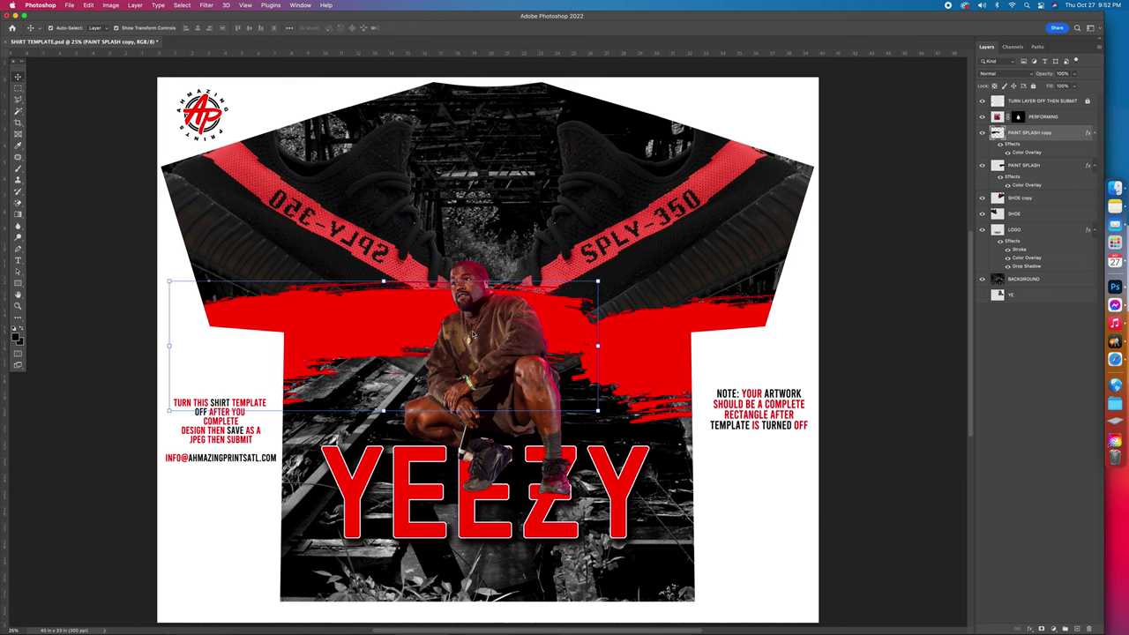
Place the two splashes opposite each other under the shoes and move the PAINT SPLASH copy layer below SHOE copy
{"action": "mouse_move", "coordinate": [415, 327]}
{"action": "left_mouse_down"}
{"action": "mouse_move", "coordinate": [208, 349]}
{"action": "mouse_move", "coordinate": [211, 339]}
{"action": "left_mouse_up"}
{"action": "left_click_drag", "start_coordinate": [633, 360], "coordinate": [637, 346]}
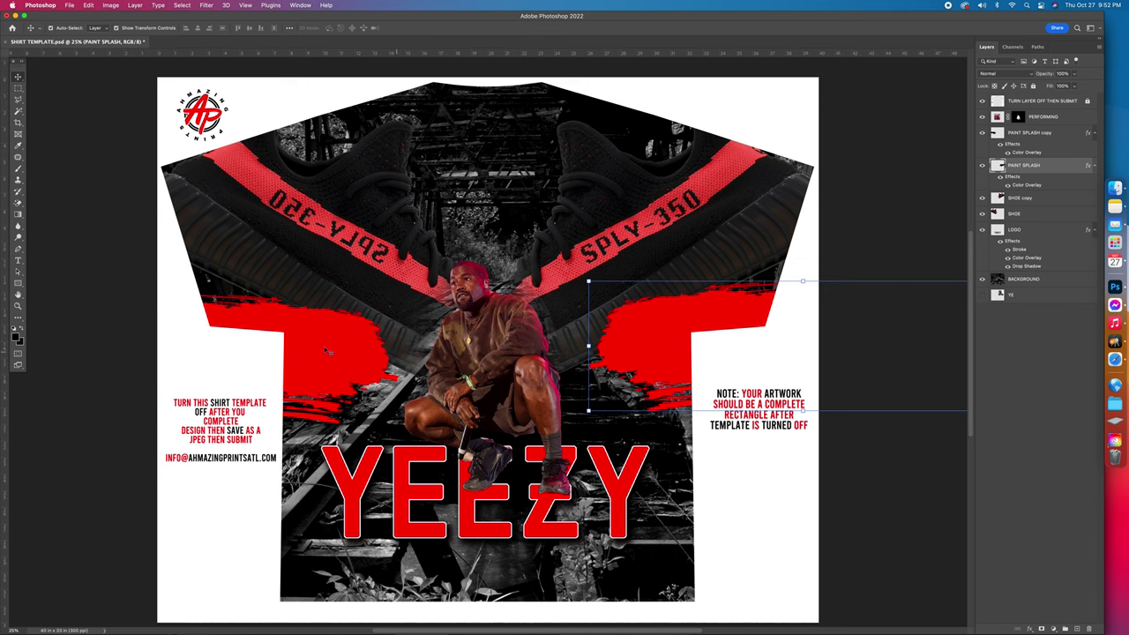
{"action": "left_click", "coordinate": [324, 347]}
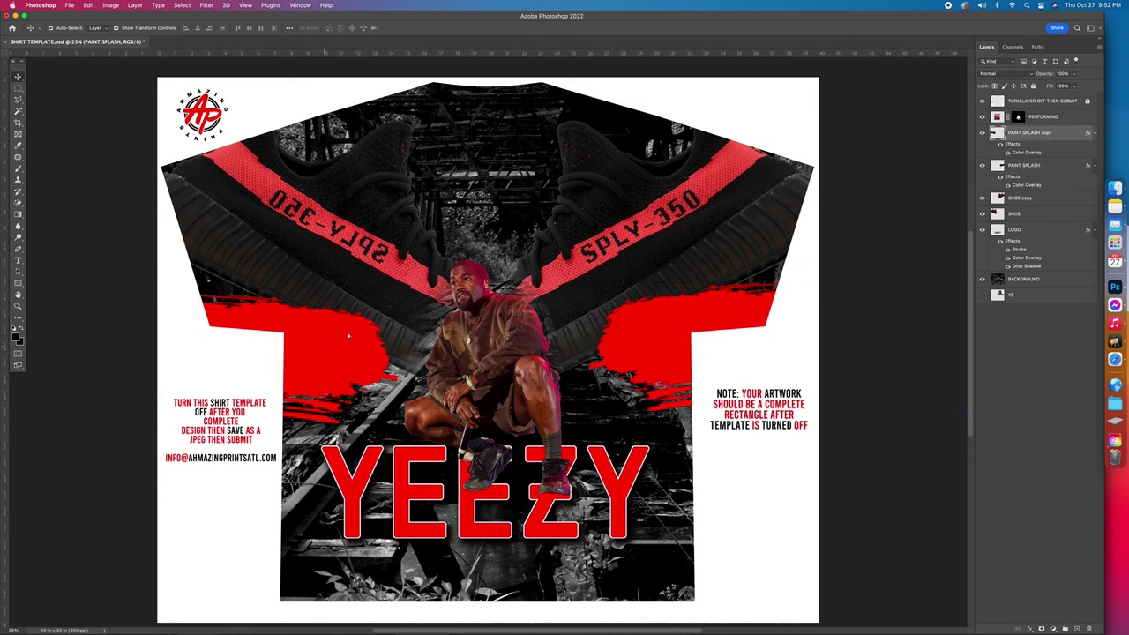
{"action": "left_click_drag", "start_coordinate": [346, 348], "coordinate": [344, 323]}
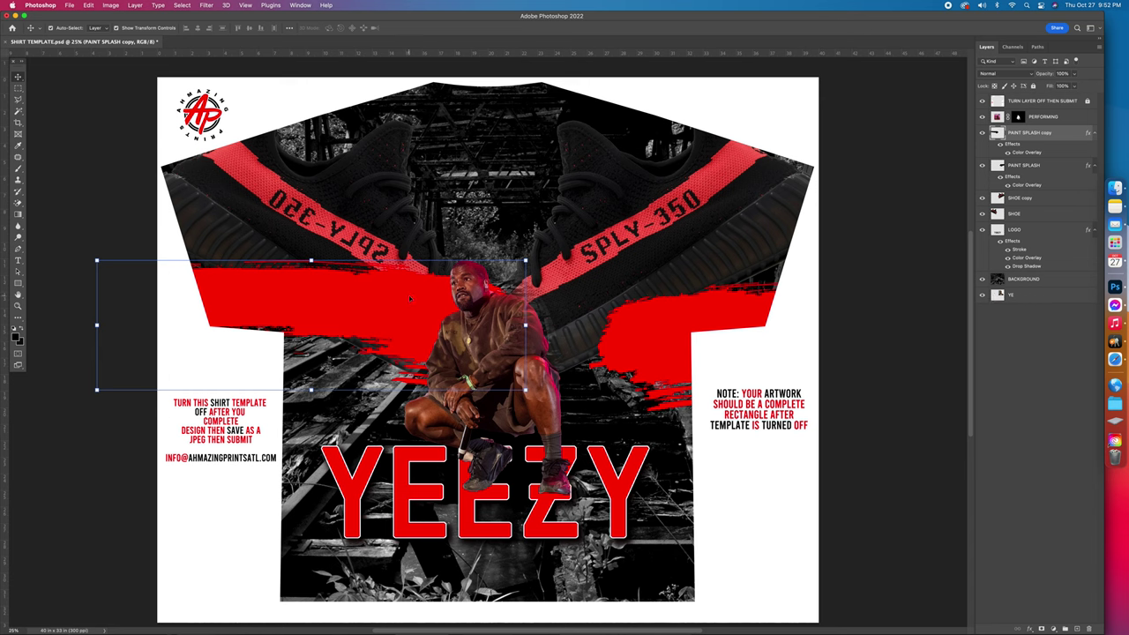
{"action": "mouse_move", "coordinate": [1050, 152]}
{"action": "left_mouse_down"}
{"action": "mouse_move", "coordinate": [1027, 231]}
{"action": "mouse_move", "coordinate": [1021, 216]}
{"action": "mouse_move", "coordinate": [1059, 186]}
{"action": "left_mouse_up"}
{"action": "left_click_drag", "start_coordinate": [460, 311], "coordinate": [290, 310]}
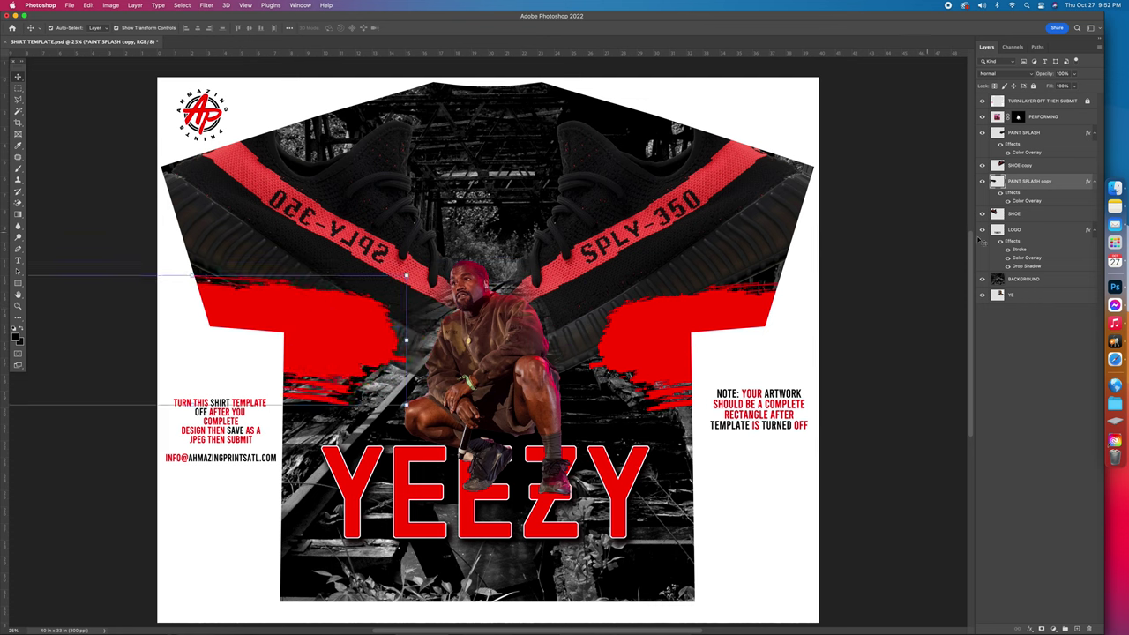
Enlarge the YE portrait to about 117%, center it on the chest and move its layer directly below PERFORMING
{"action": "left_click", "coordinate": [1037, 298]}
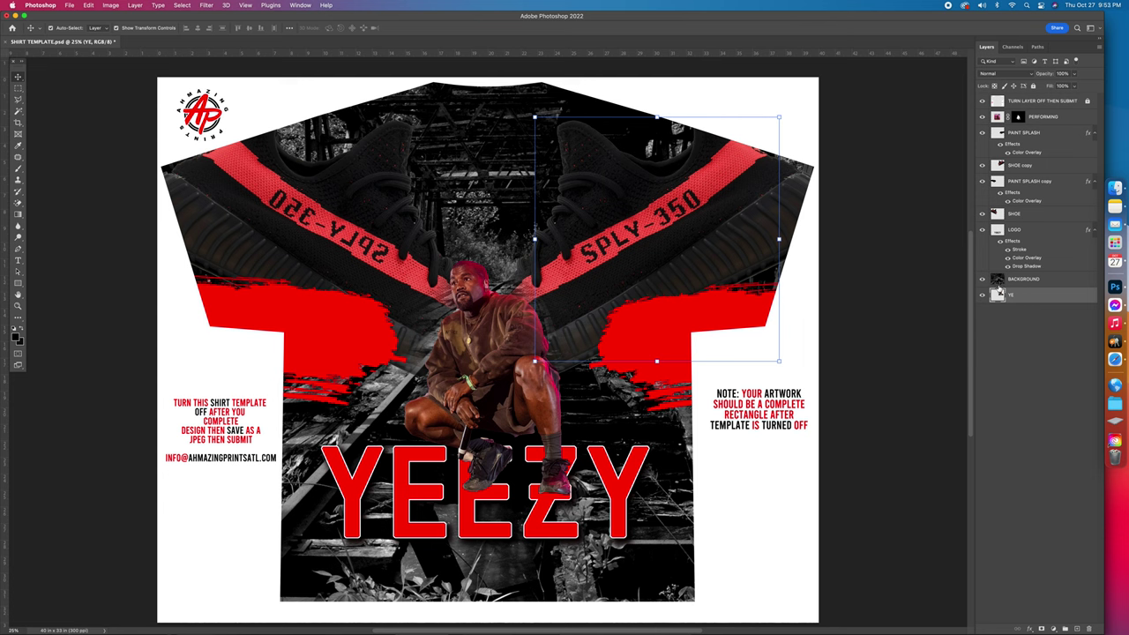
{"action": "left_click_drag", "start_coordinate": [1023, 294], "coordinate": [1020, 274]}
{"action": "left_click_drag", "start_coordinate": [663, 130], "coordinate": [488, 82]}
{"action": "key", "text": "ctrl+t"}
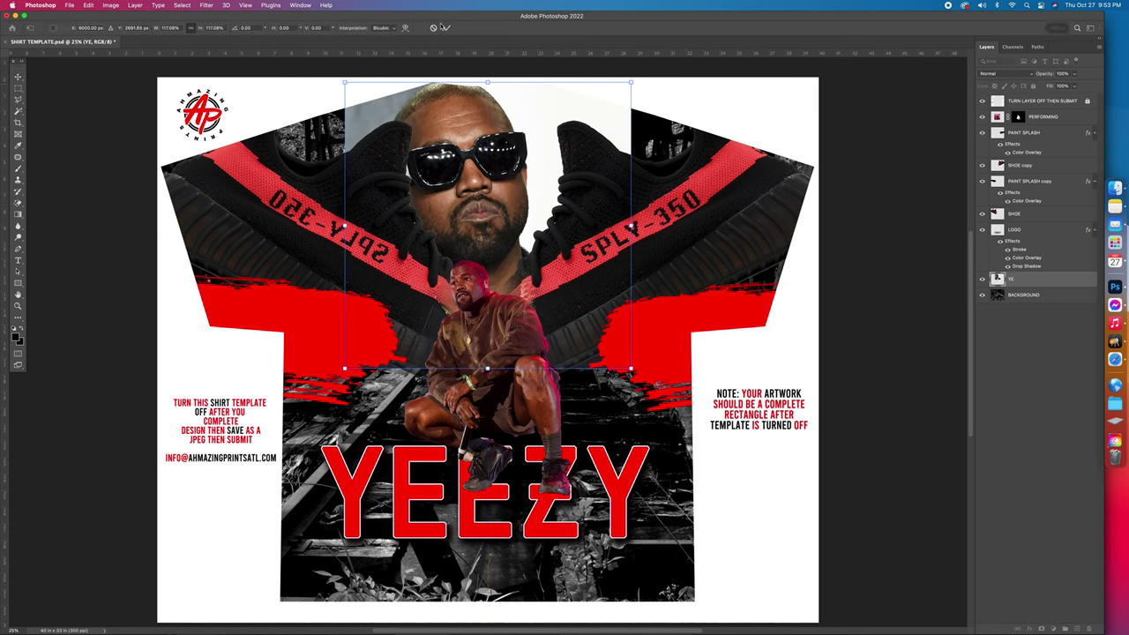
{"action": "left_click", "coordinate": [445, 28]}
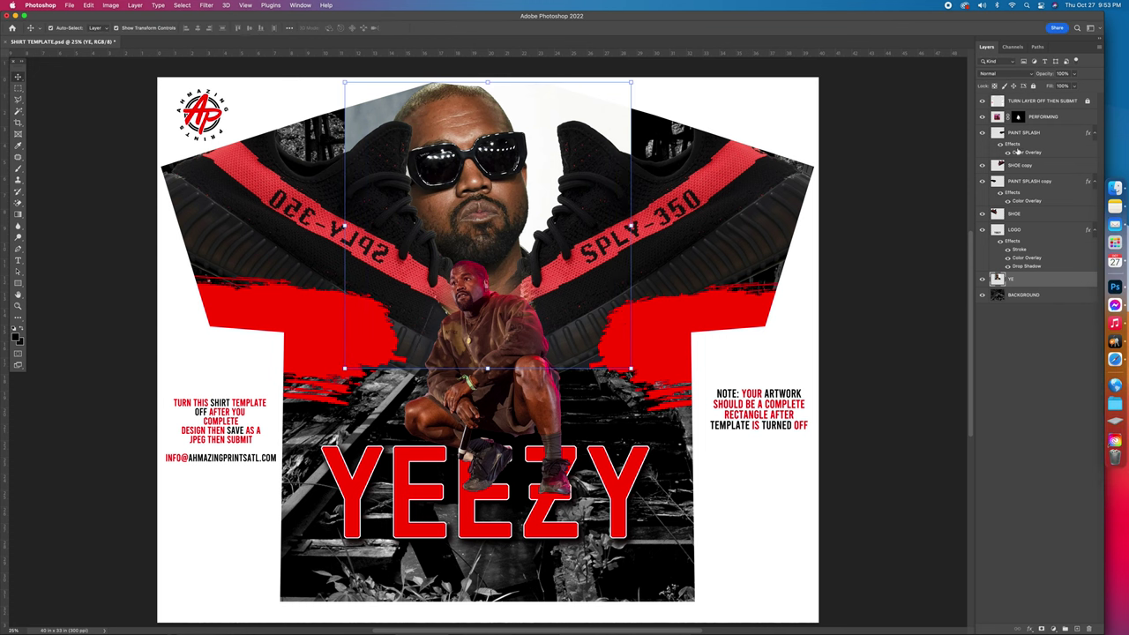
{"action": "left_click_drag", "start_coordinate": [1056, 282], "coordinate": [1056, 118]}
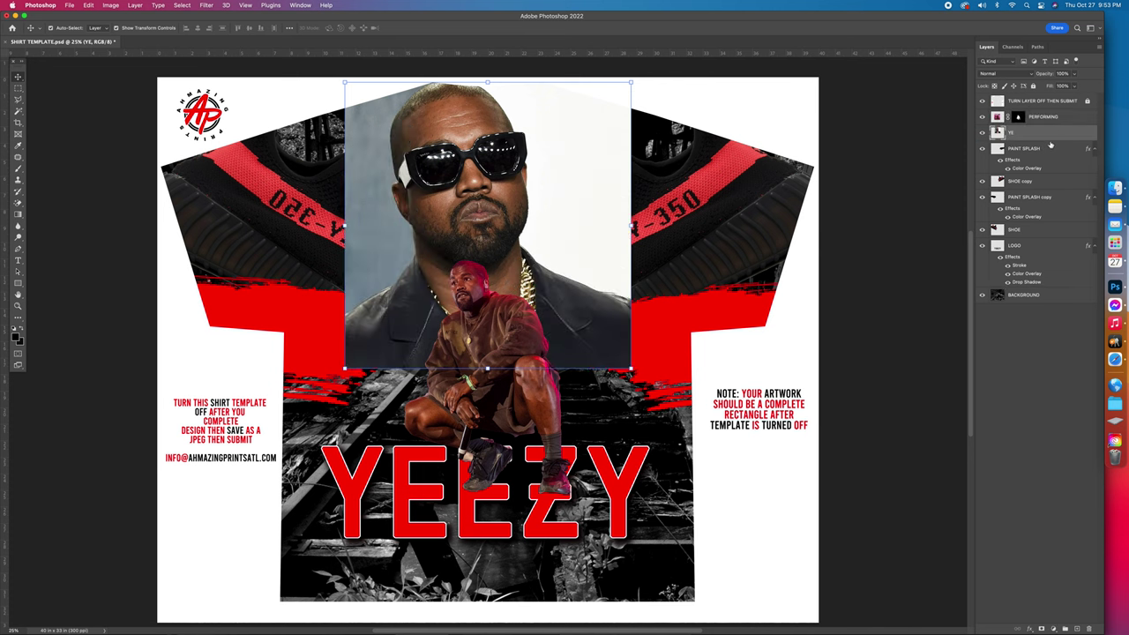
{"action": "left_click_drag", "start_coordinate": [547, 229], "coordinate": [557, 278]}
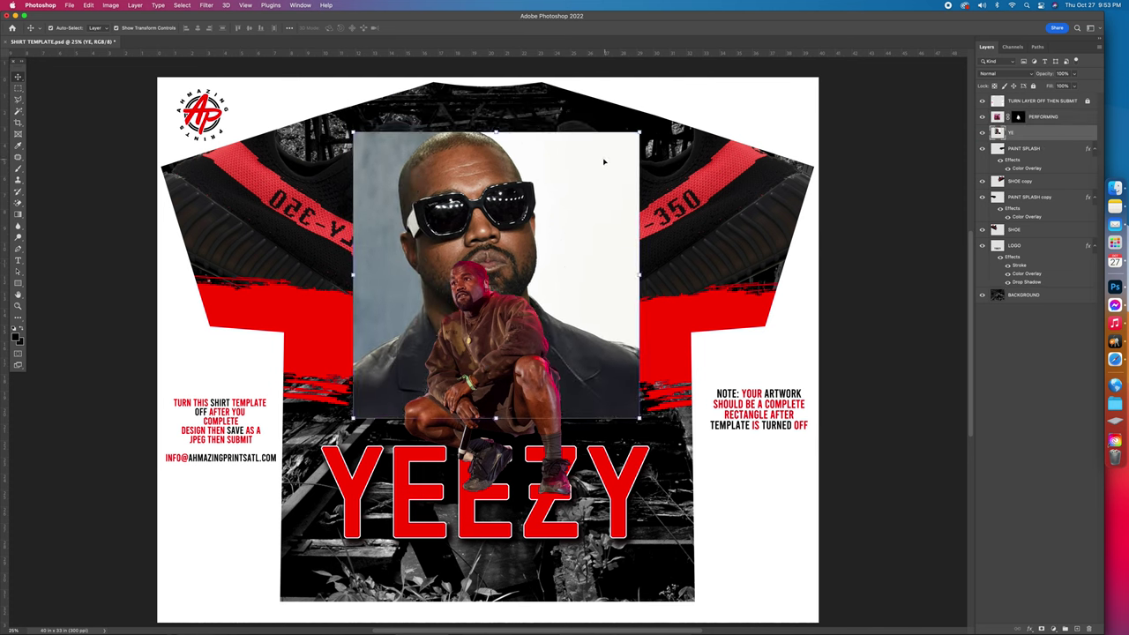
Cut out the YE portrait with the Remove background quick action
{"action": "left_click", "coordinate": [1077, 28]}
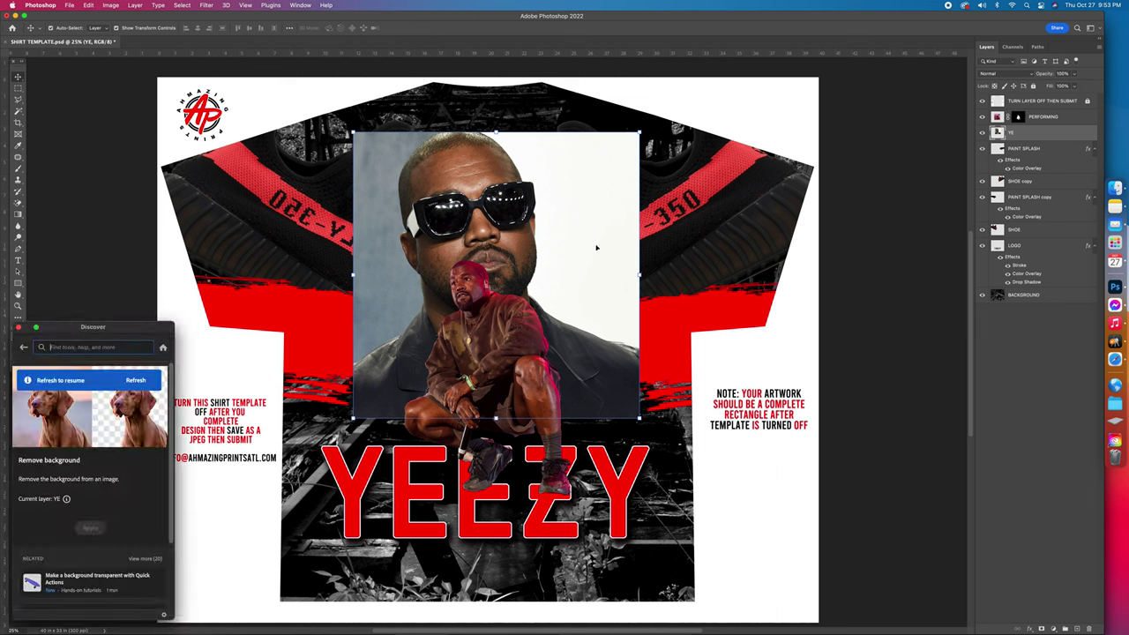
{"action": "left_click", "coordinate": [136, 380]}
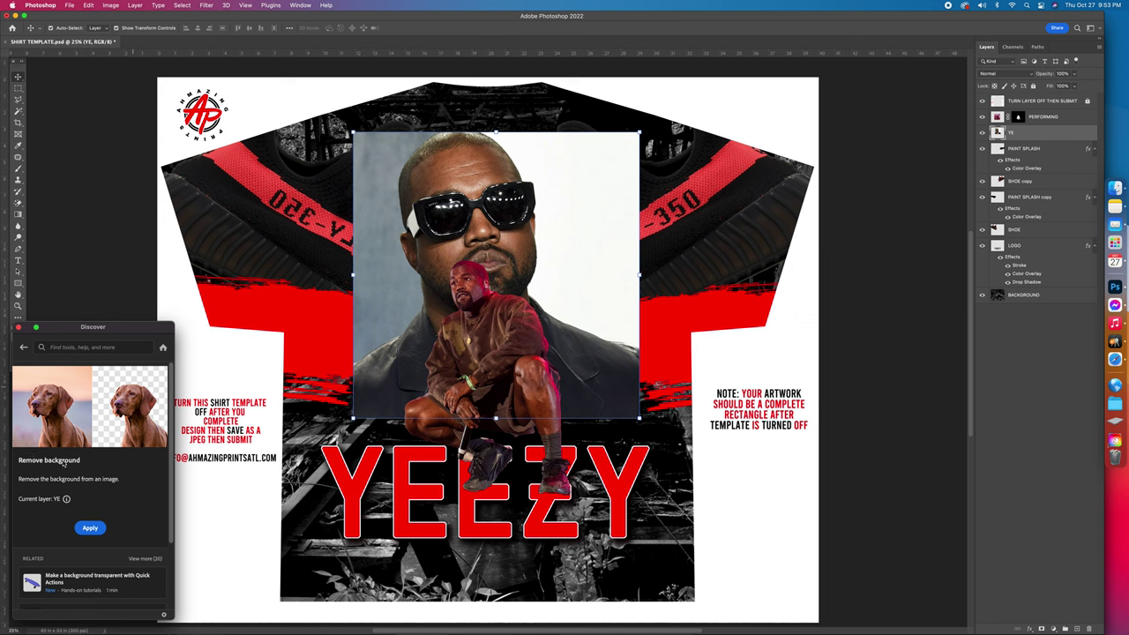
{"action": "left_click", "coordinate": [90, 527]}
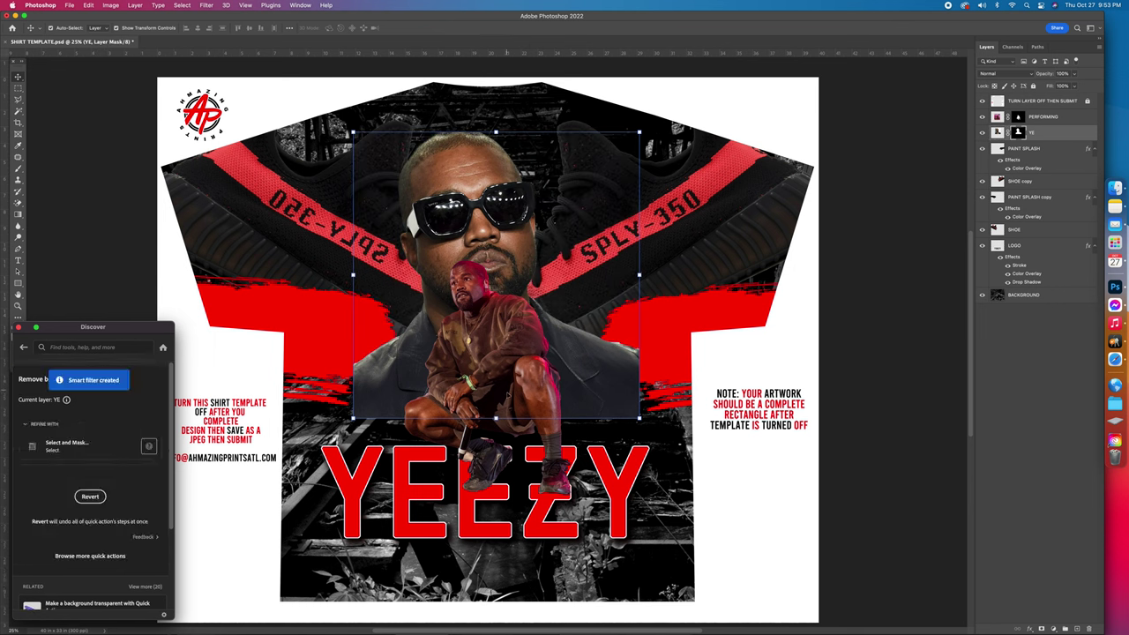
Shift the YEEZY logo and the squatting man lower on the shirt and nudge the YE portrait up and right
{"action": "left_click", "coordinate": [557, 536]}
{"action": "left_click_drag", "start_coordinate": [558, 537], "coordinate": [551, 568]}
{"action": "left_click", "coordinate": [514, 358]}
{"action": "mouse_move", "coordinate": [505, 377]}
{"action": "left_mouse_down"}
{"action": "mouse_move", "coordinate": [503, 388]}
{"action": "mouse_move", "coordinate": [510, 370]}
{"action": "left_mouse_up"}
{"action": "mouse_move", "coordinate": [502, 194]}
{"action": "left_mouse_down"}
{"action": "mouse_move", "coordinate": [521, 187]}
{"action": "mouse_move", "coordinate": [512, 179]}
{"action": "left_mouse_up"}
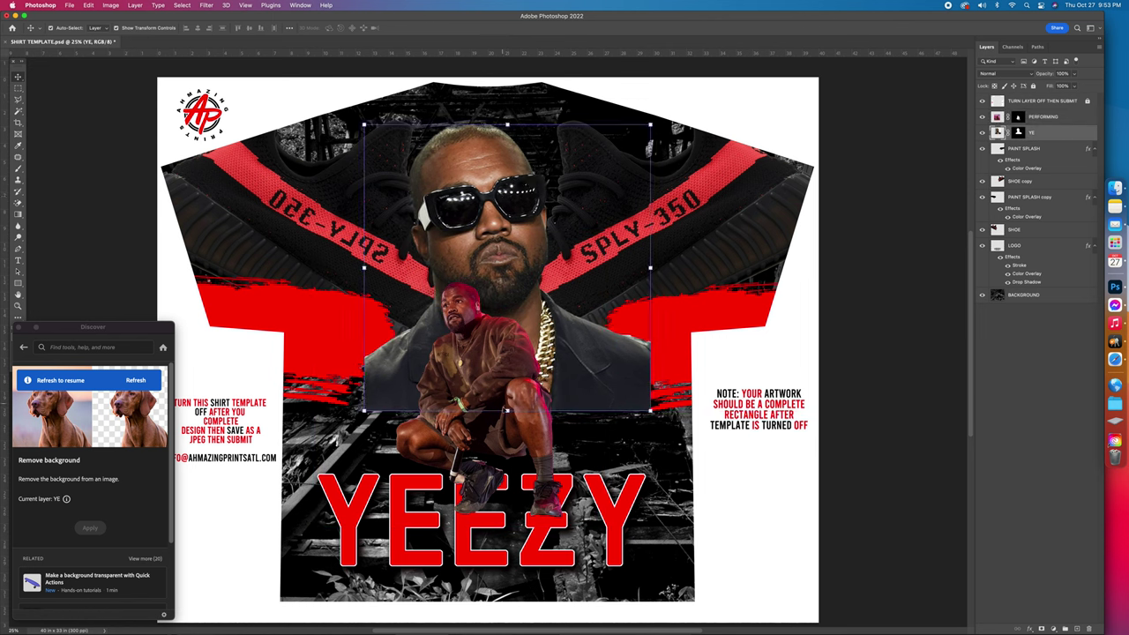
Scale the YE portrait down to about 15.5 in square, apply the transform and close the Discover window
{"action": "left_click_drag", "start_coordinate": [508, 411], "coordinate": [507, 382]}
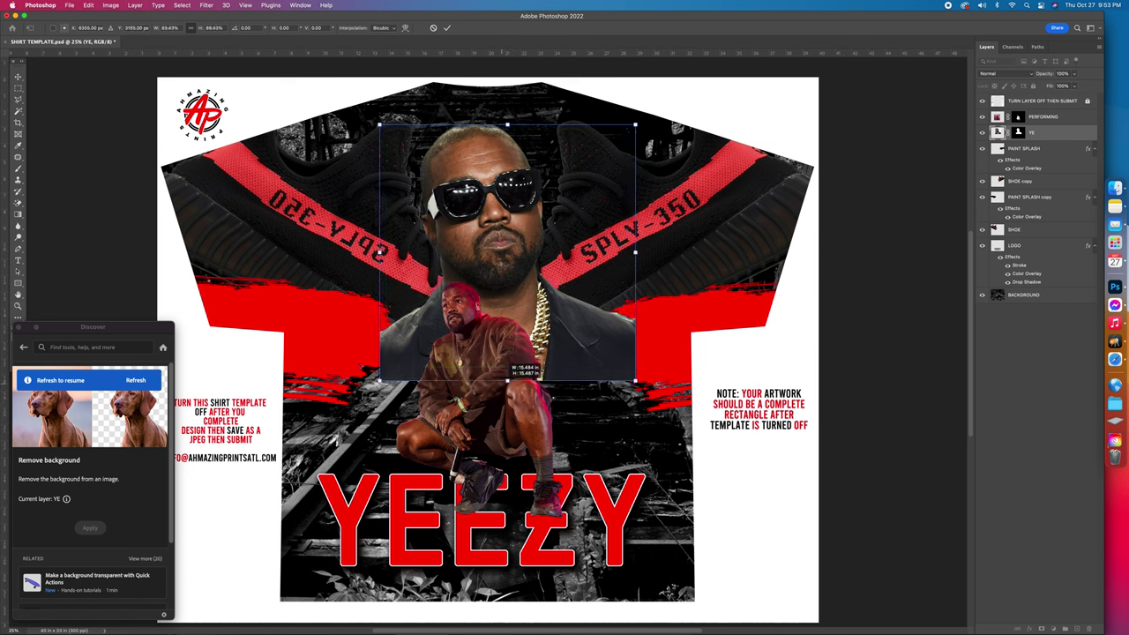
{"action": "left_click", "coordinate": [449, 27]}
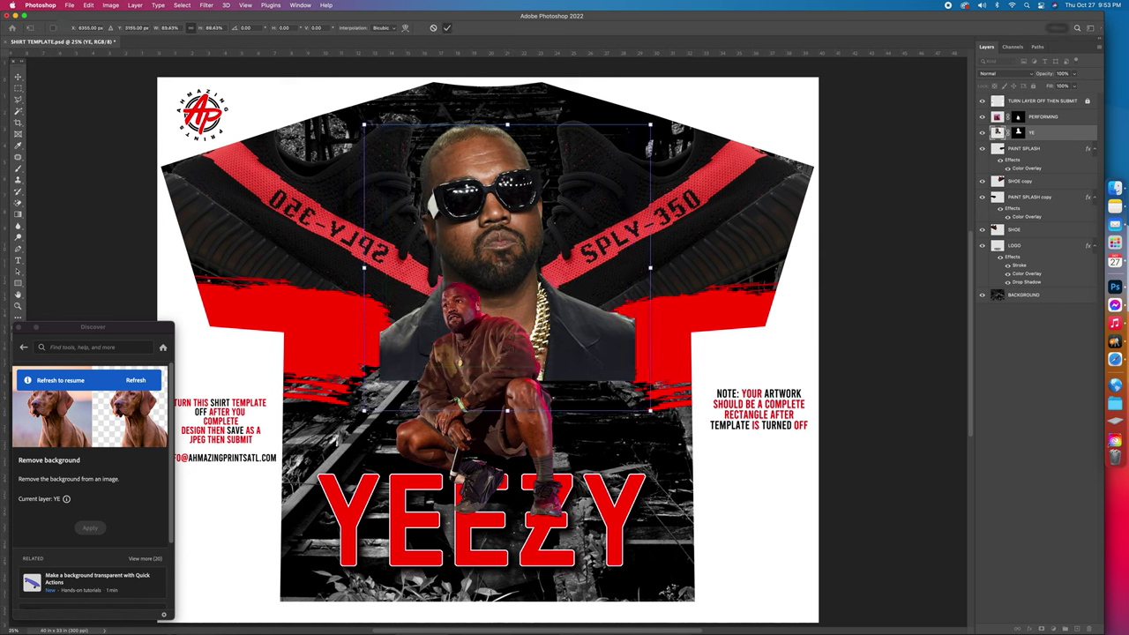
{"action": "left_click", "coordinate": [18, 328]}
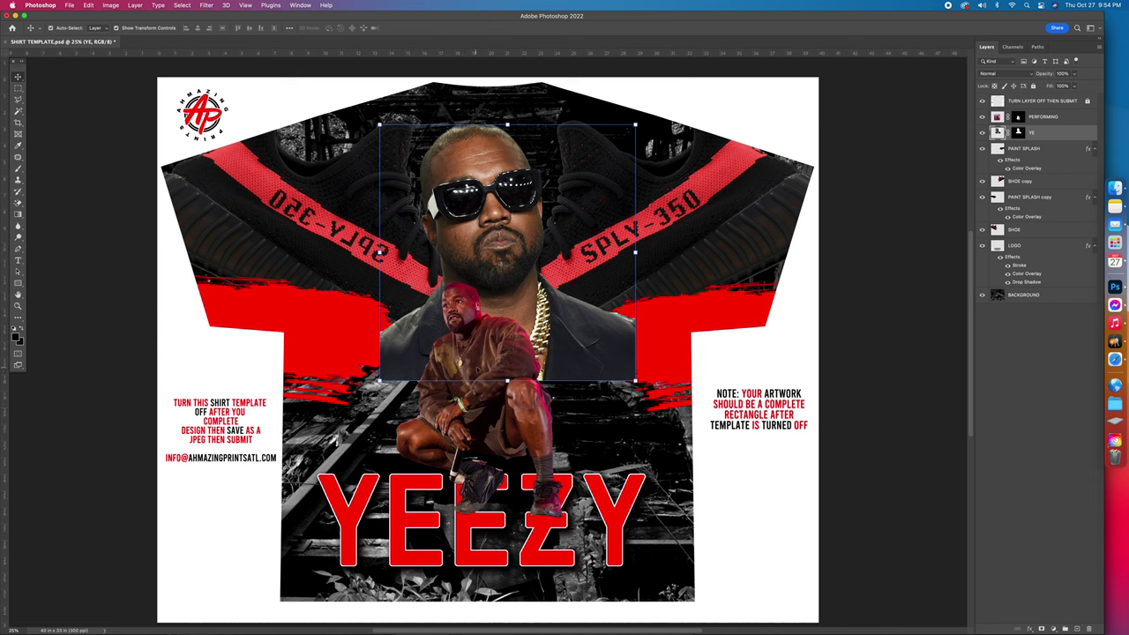
Soften the lower edge and both shoulders of the YE portrait using the Eraser Tool at 1700 px and 13% hardness
{"action": "left_click", "coordinate": [18, 202]}
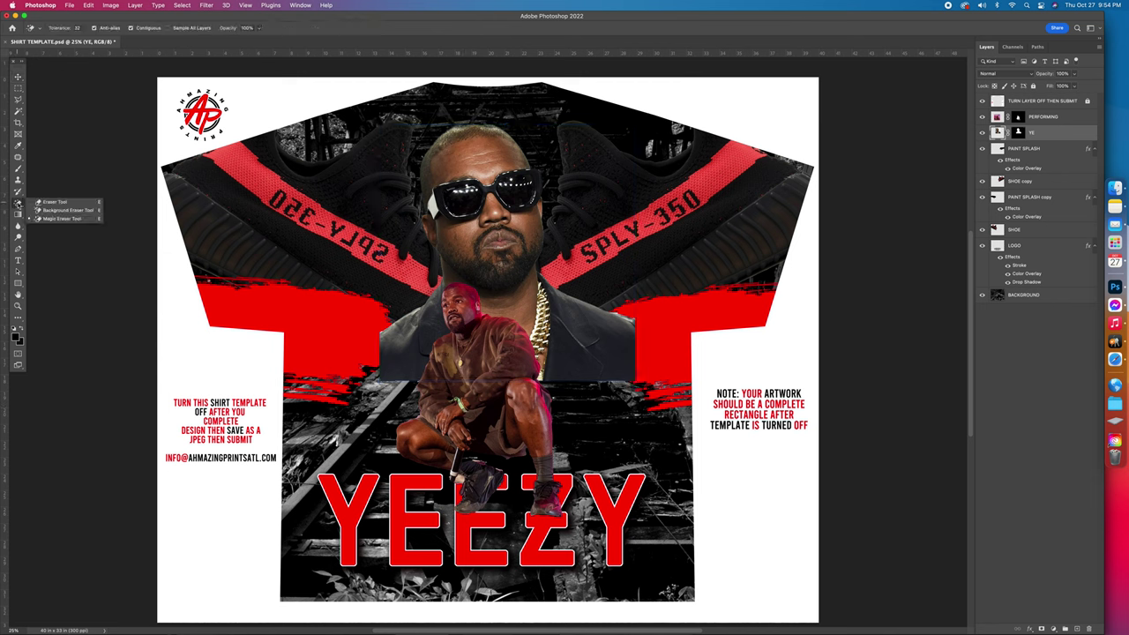
{"action": "left_click", "coordinate": [59, 204]}
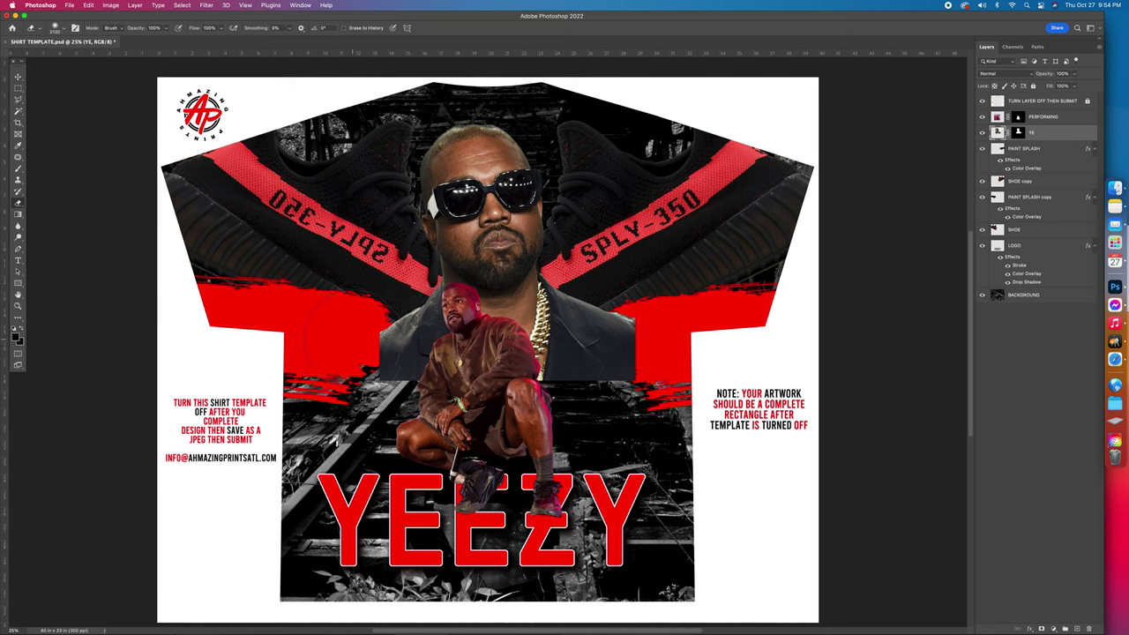
{"action": "right_click", "coordinate": [369, 341]}
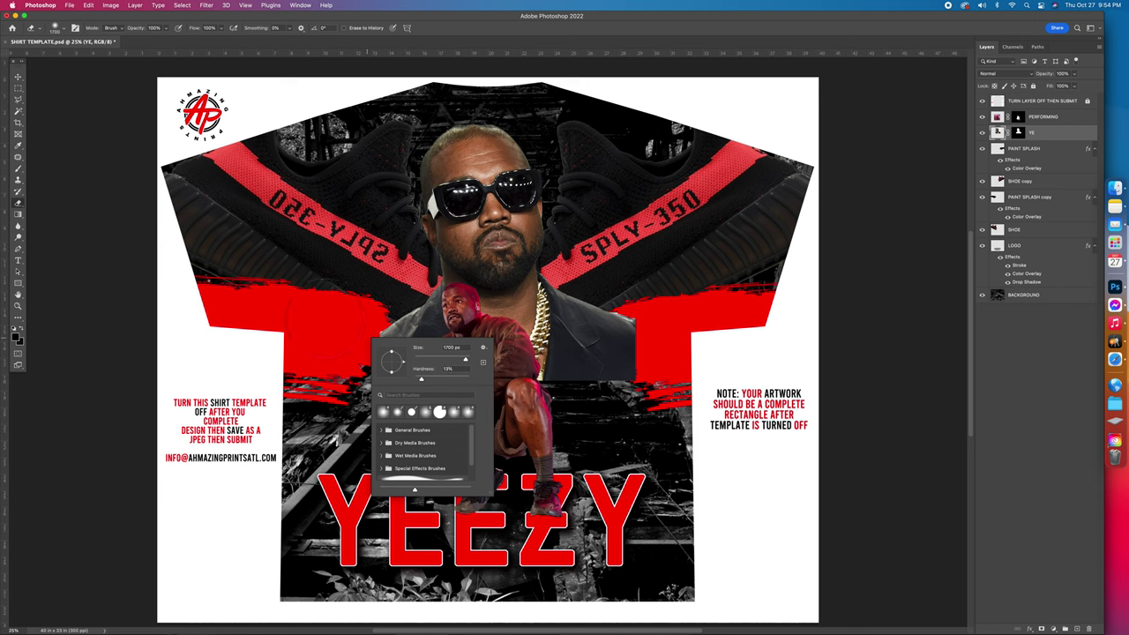
{"action": "key", "text": "Return"}
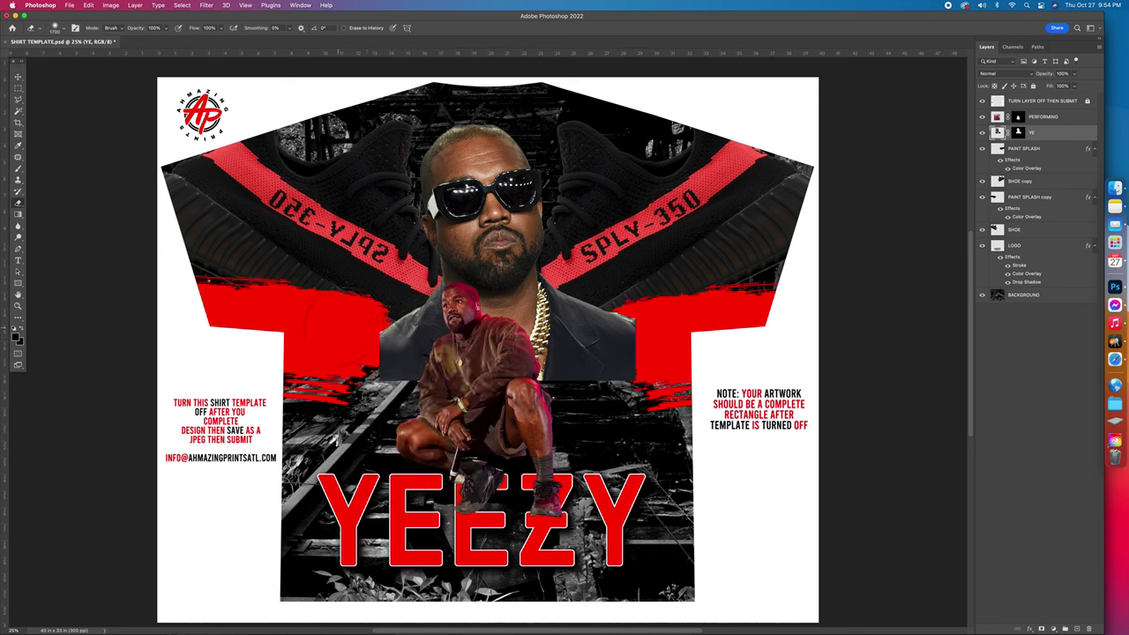
{"action": "left_click", "coordinate": [984, 133]}
{"action": "left_click", "coordinate": [983, 133]}
{"action": "left_click_drag", "start_coordinate": [624, 311], "coordinate": [628, 380]}
{"action": "mouse_move", "coordinate": [675, 327]}
{"action": "left_mouse_down"}
{"action": "mouse_move", "coordinate": [635, 414]}
{"action": "mouse_move", "coordinate": [582, 369]}
{"action": "left_mouse_up"}
{"action": "mouse_move", "coordinate": [388, 375]}
{"action": "left_mouse_down"}
{"action": "mouse_move", "coordinate": [392, 308]}
{"action": "mouse_move", "coordinate": [348, 348]}
{"action": "left_mouse_up"}
Move the YE portrait slightly down, then scale the squatting man to about 89% and place him just above the logo
{"action": "left_click", "coordinate": [18, 77]}
{"action": "left_click_drag", "start_coordinate": [511, 192], "coordinate": [512, 209]}
{"action": "left_click", "coordinate": [477, 353]}
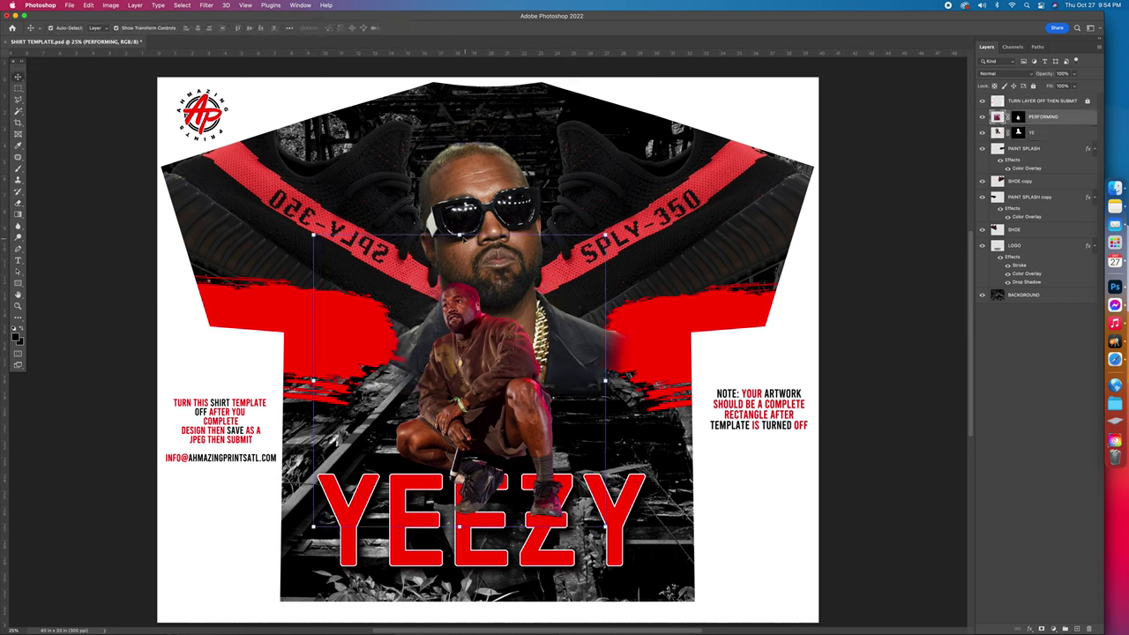
{"action": "left_click_drag", "start_coordinate": [459, 238], "coordinate": [458, 257]}
{"action": "left_click_drag", "start_coordinate": [477, 341], "coordinate": [481, 348]}
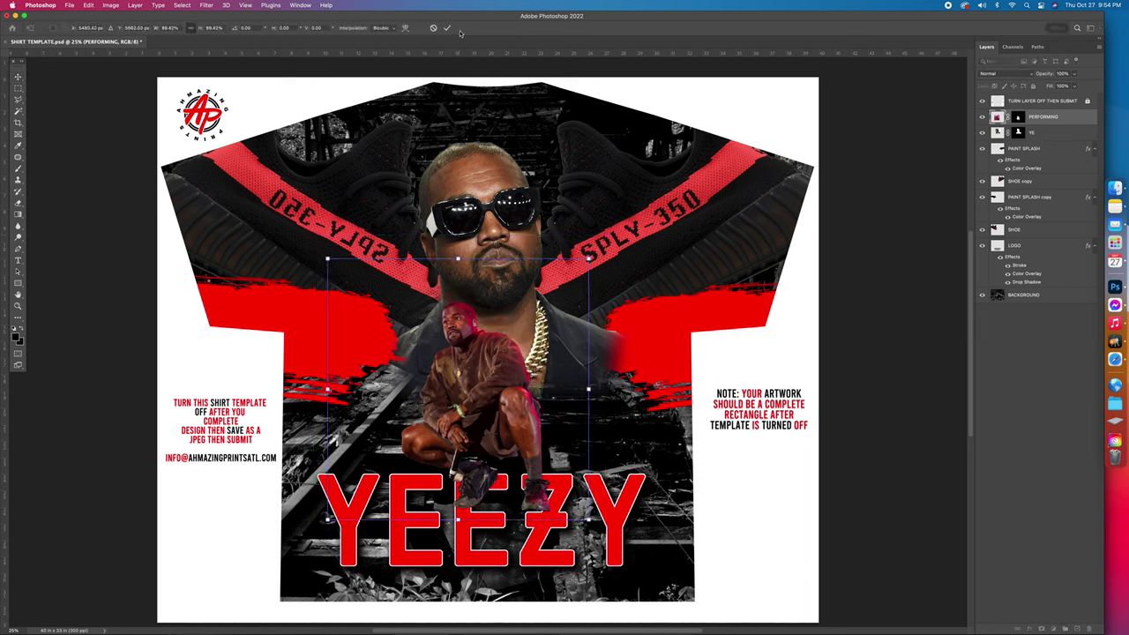
{"action": "key", "text": "Return"}
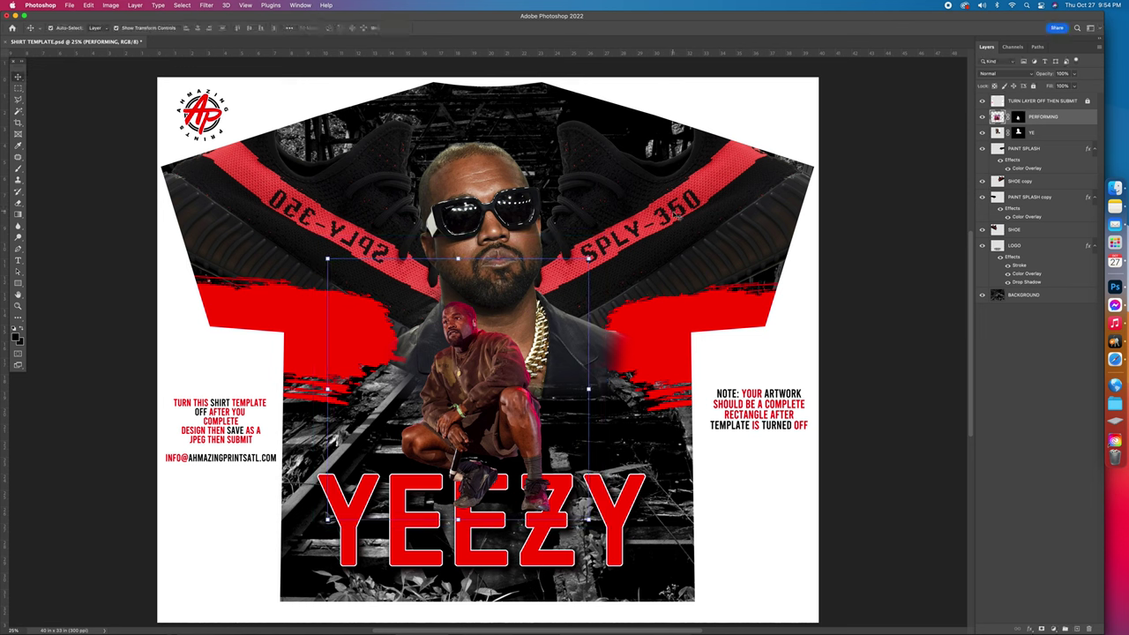
Switch to Safari and replace the Google Images search with "black grey 350s"
{"action": "left_click", "coordinate": [690, 214]}
{"action": "left_click", "coordinate": [360, 223]}
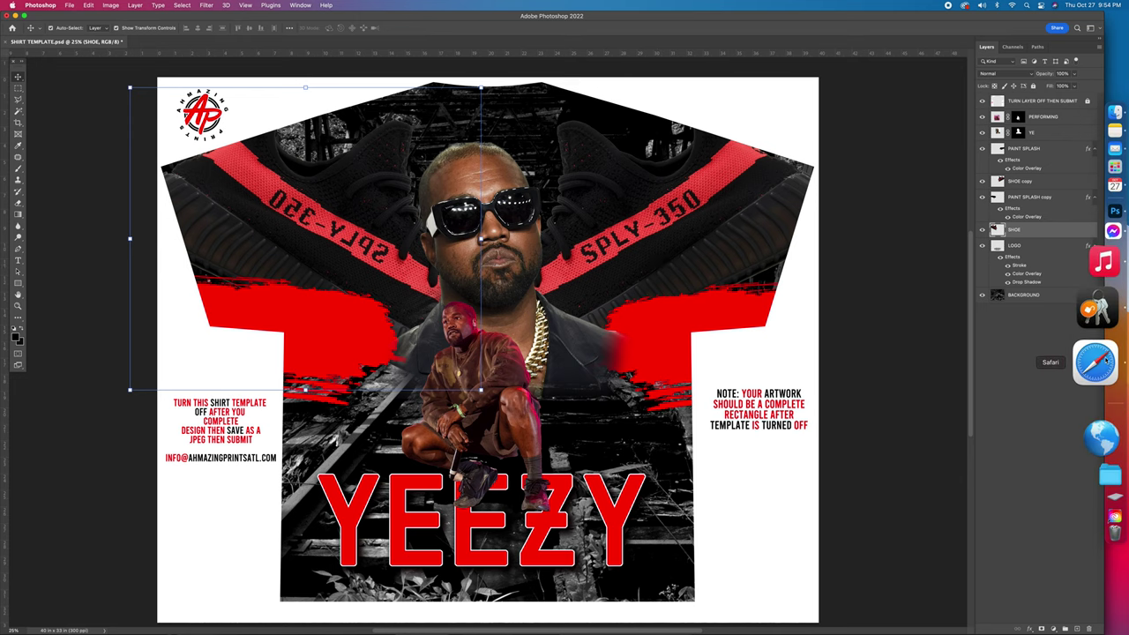
{"action": "key", "text": "super+Tab"}
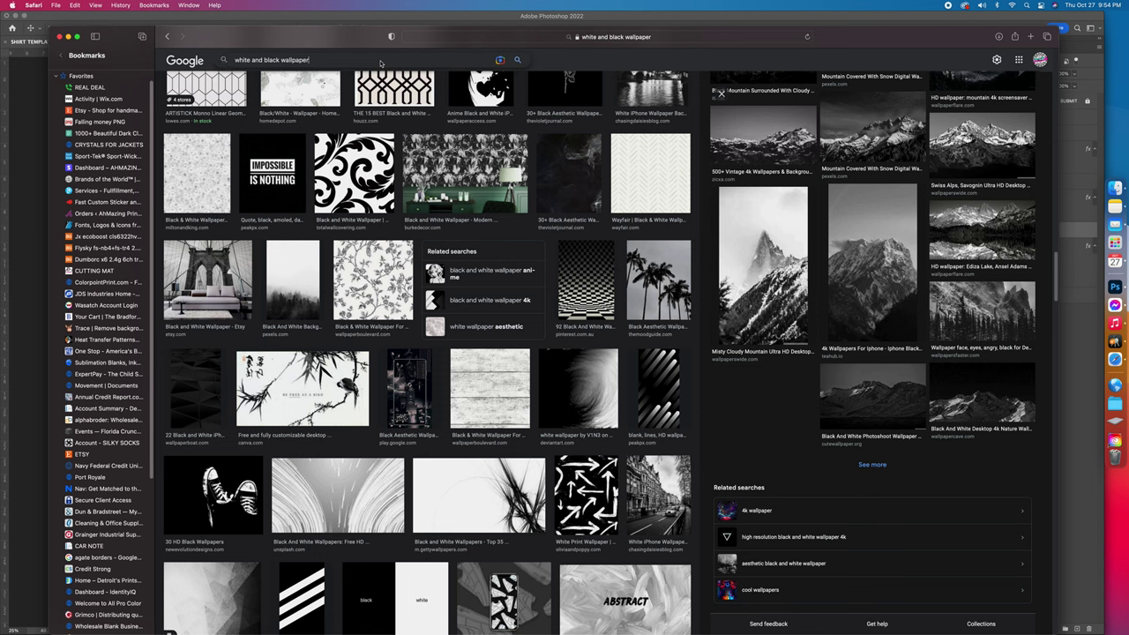
{"action": "left_click", "coordinate": [339, 60]}
{"action": "key", "text": "BackSpace"}
{"action": "key", "text": "BackSpace"}
{"action": "key", "text": "BackSpace"}
{"action": "key", "text": "BackSpace"}
{"action": "key", "text": "BackSpace"}
{"action": "key", "text": "BackSpace"}
{"action": "key", "text": "BackSpace"}
{"action": "key", "text": "BackSpace"}
{"action": "key", "text": "BackSpace"}
{"action": "key", "text": "BackSpace"}
{"action": "key", "text": "BackSpace"}
{"action": "key", "text": "BackSpace"}
{"action": "key", "text": "BackSpace"}
{"action": "key", "text": "BackSpace"}
{"action": "key", "text": "BackSpace"}
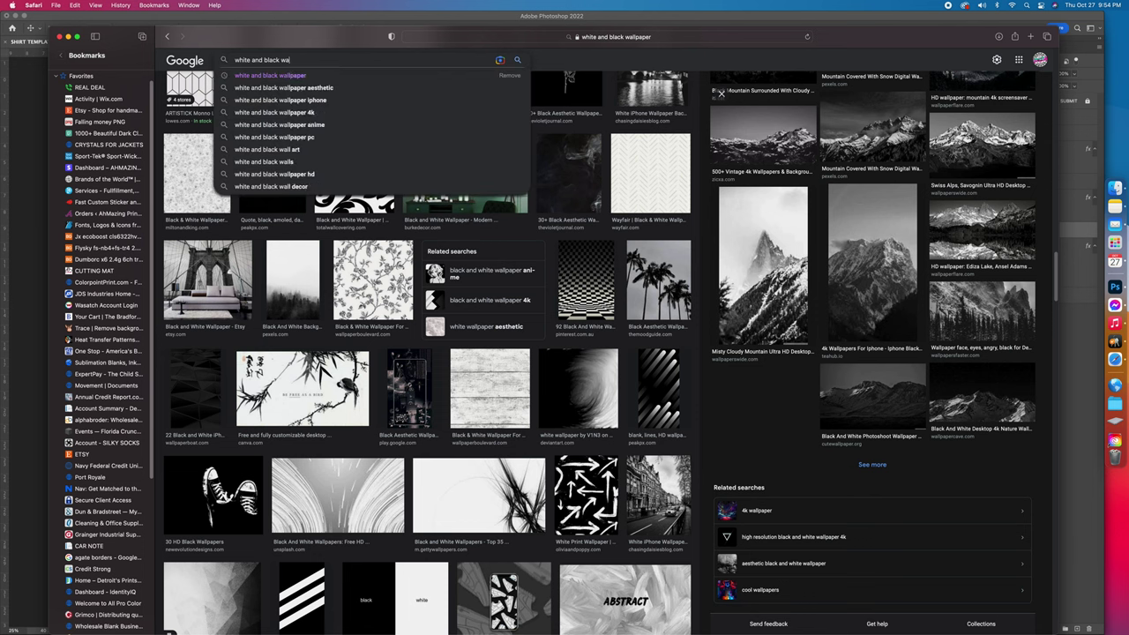
{"action": "key", "text": "BackSpace"}
{"action": "key", "text": "BackSpace"}
{"action": "key", "text": "BackSpace"}
{"action": "key", "text": "BackSpace"}
{"action": "key", "text": "BackSpace"}
{"action": "key", "text": "BackSpace"}
{"action": "key", "text": "BackSpace"}
{"action": "key", "text": "BackSpace"}
{"action": "key", "text": "BackSpace"}
{"action": "key", "text": "BackSpace"}
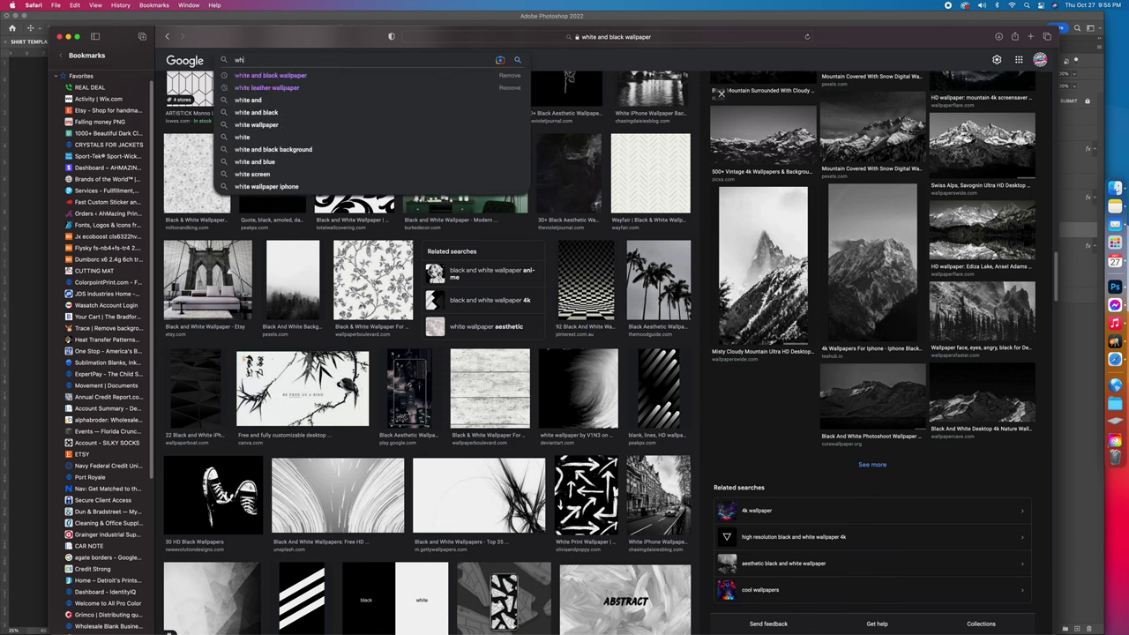
{"action": "type", "text": "black "}
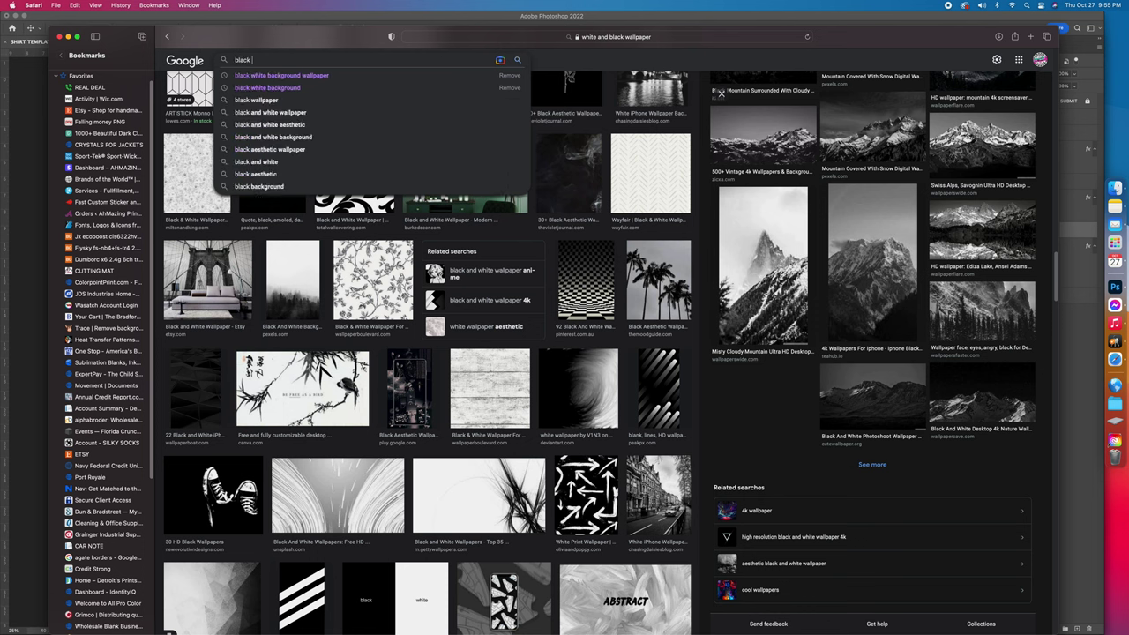
{"action": "type", "text": "grey "}
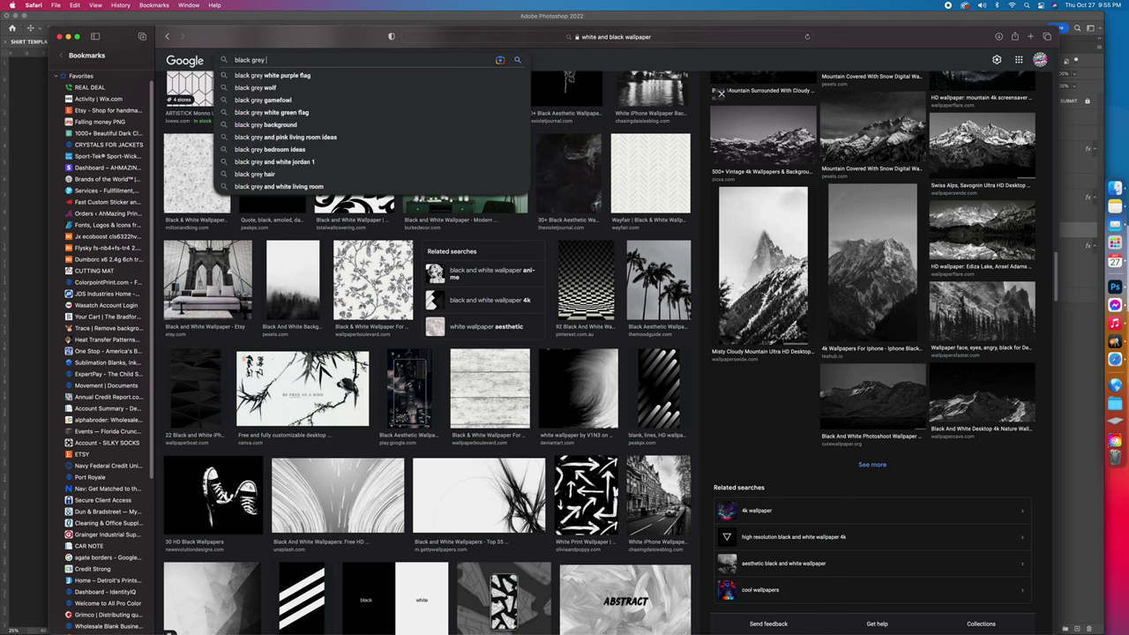
{"action": "type", "text": "350"}
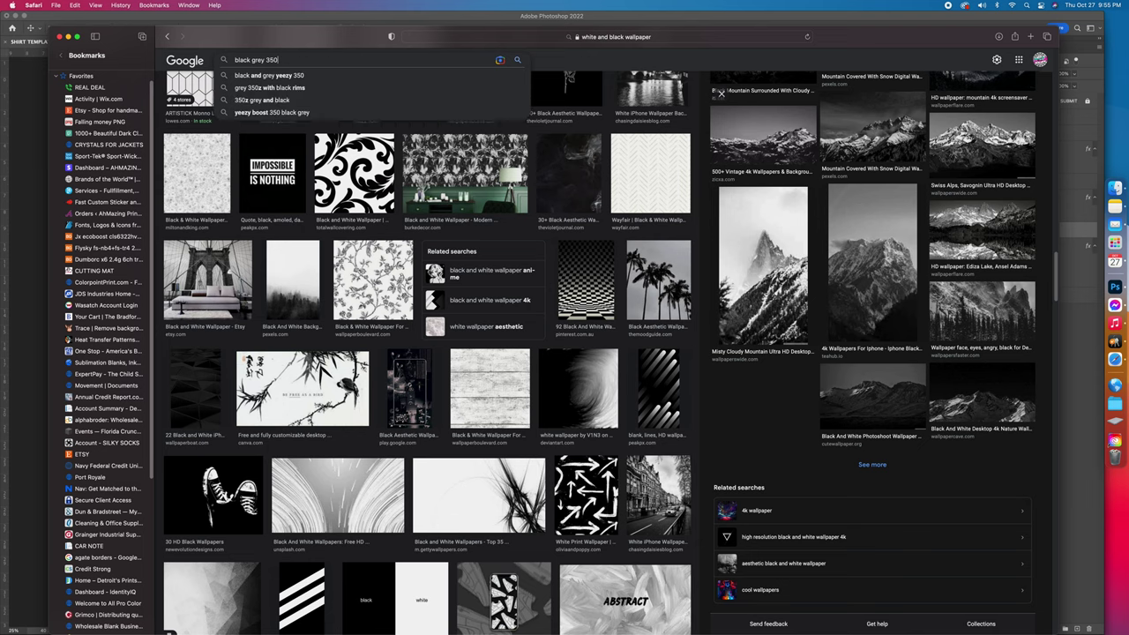
{"action": "type", "text": "s"}
{"action": "key", "text": "Return"}
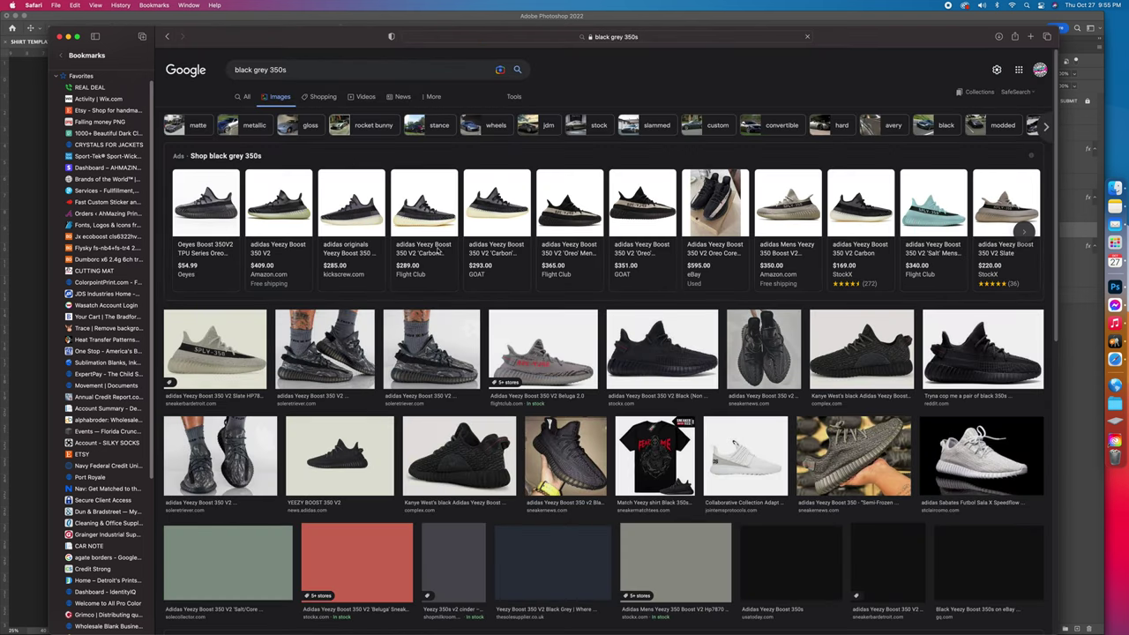
Find the Hypebeast photo of the black Yeezy Boost 350 V2 pair among the image results and open it in Photoshop
{"action": "scroll", "coordinate": [617, 388], "scroll_direction": "down", "scroll_amount": 8}
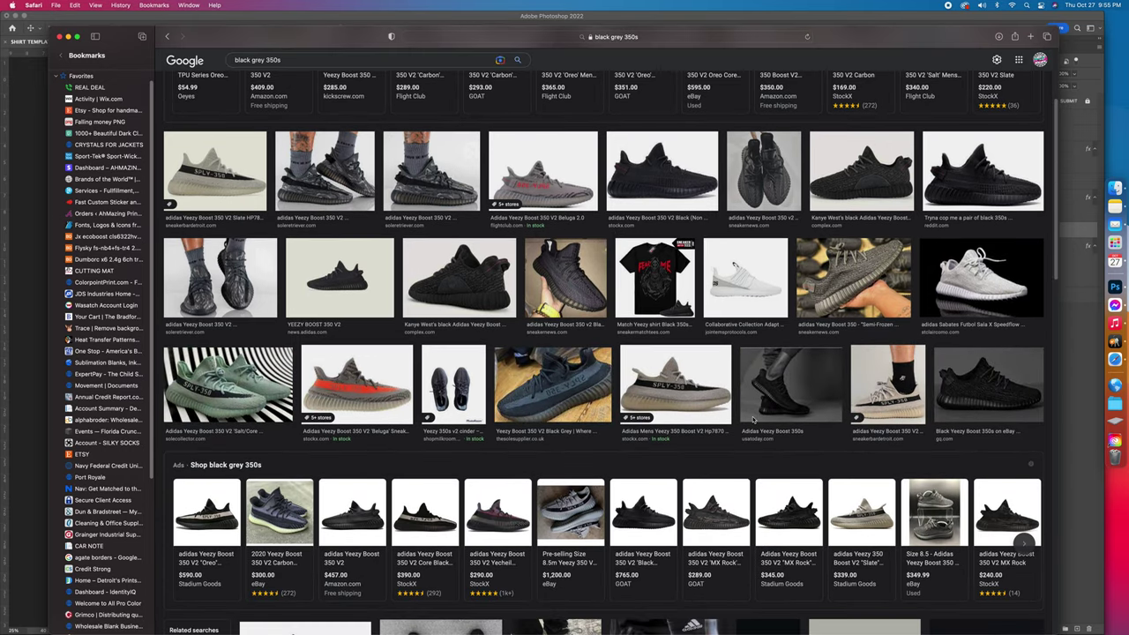
{"action": "scroll", "coordinate": [706, 421], "scroll_direction": "down", "scroll_amount": 5}
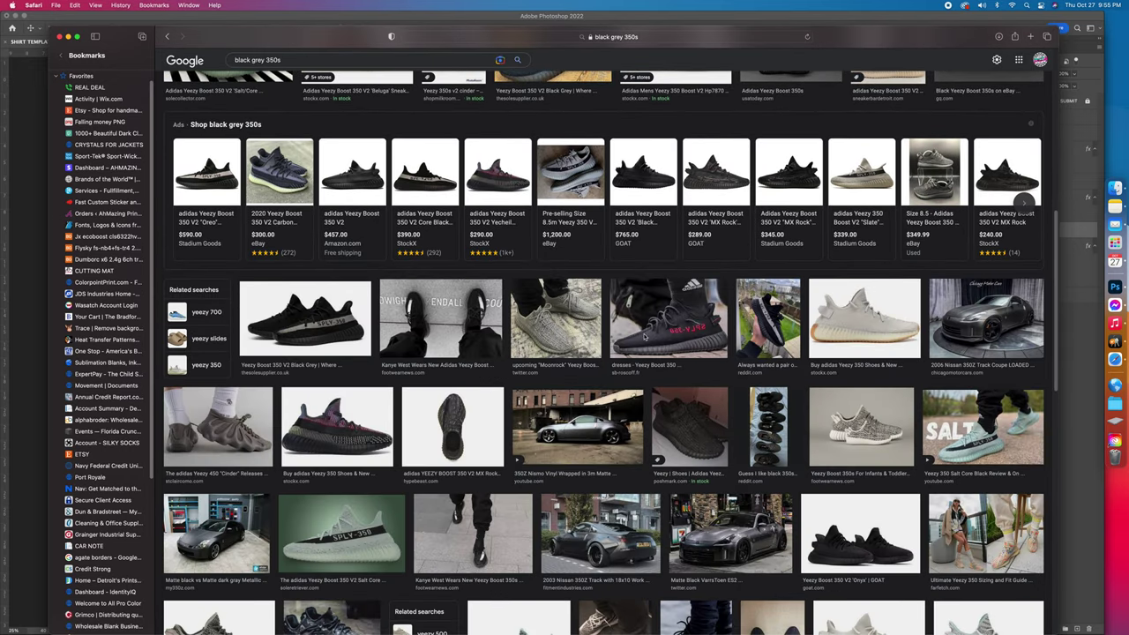
{"action": "left_click", "coordinate": [669, 317]}
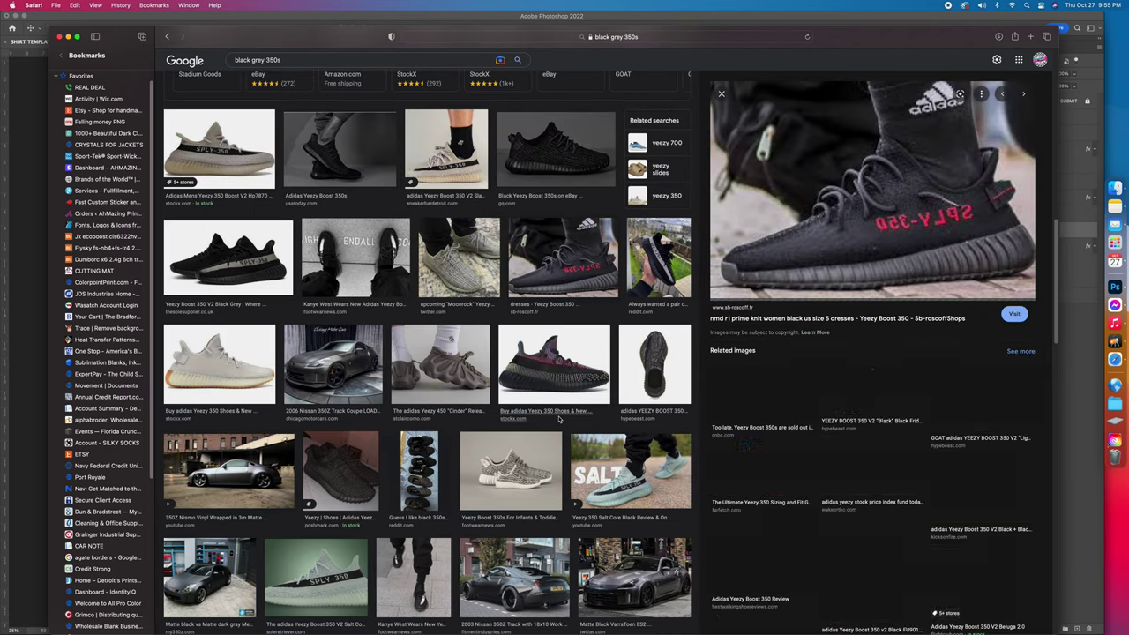
{"action": "scroll", "coordinate": [428, 353], "scroll_direction": "down", "scroll_amount": 6}
{"action": "scroll", "coordinate": [807, 426], "scroll_direction": "down", "scroll_amount": 1}
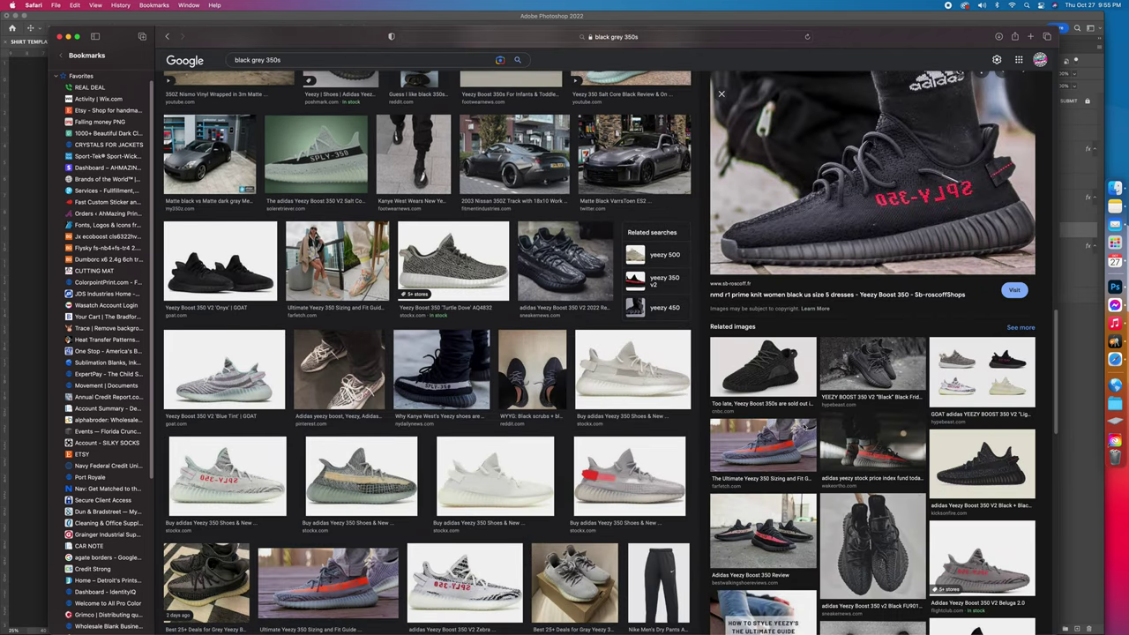
{"action": "left_click", "coordinate": [859, 364]}
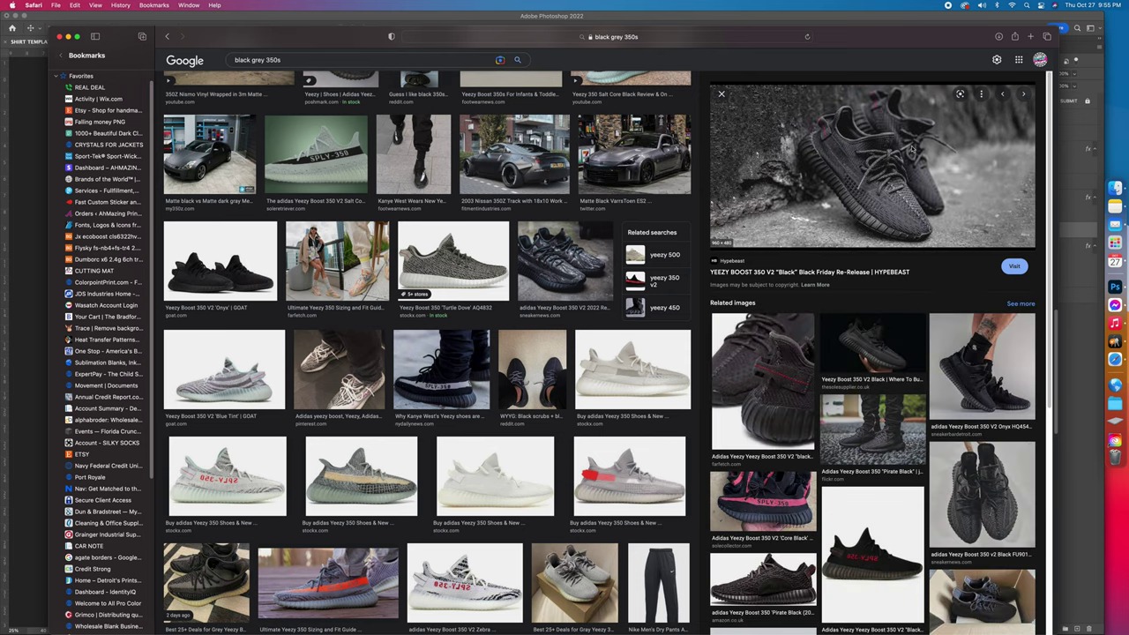
{"action": "left_click_drag", "start_coordinate": [963, 223], "coordinate": [662, 171]}
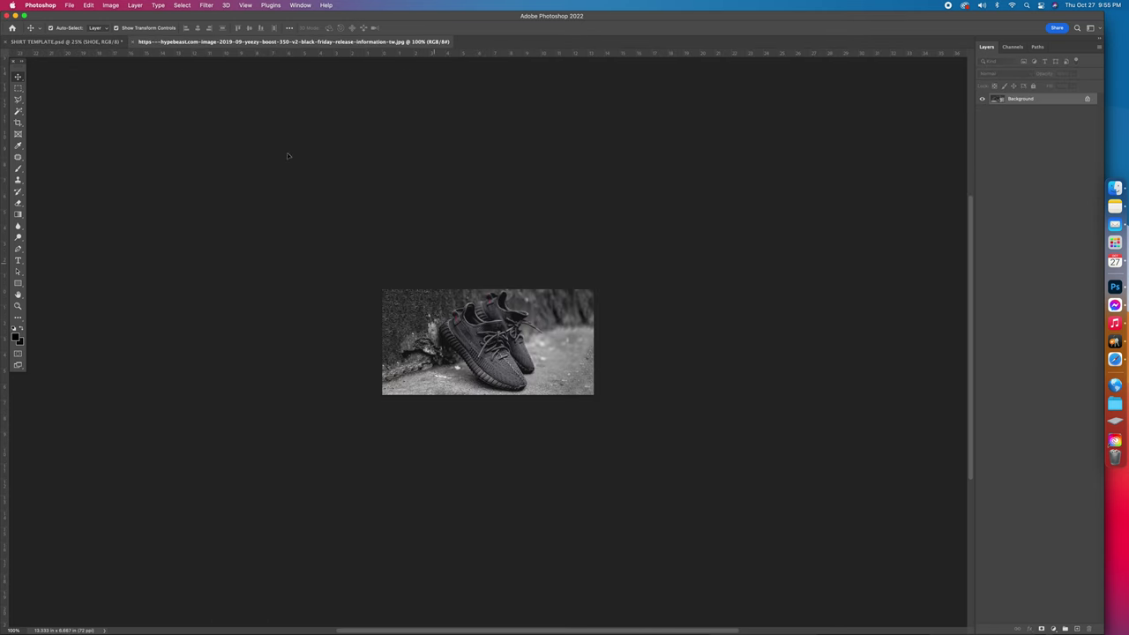
Bring the shoe photo into SHIRT TEMPLATE.psd above the SHOE layer and enlarge it to about 1270% over the left sleeve and chest
{"action": "left_click_drag", "start_coordinate": [287, 156], "coordinate": [54, 43]}
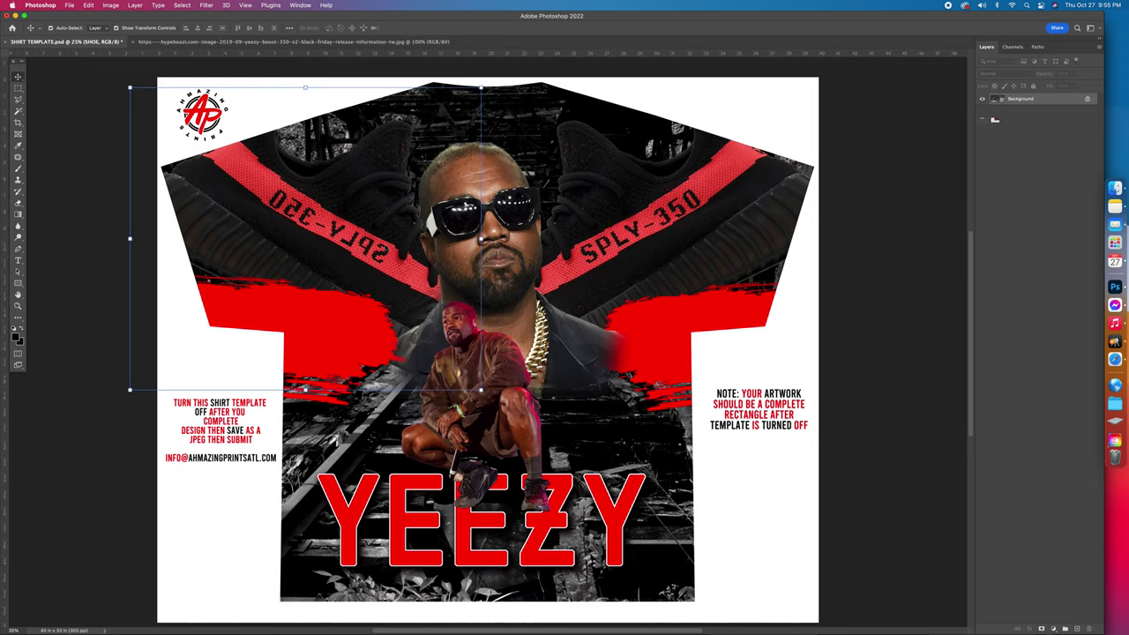
{"action": "left_click_drag", "start_coordinate": [306, 239], "coordinate": [284, 241]}
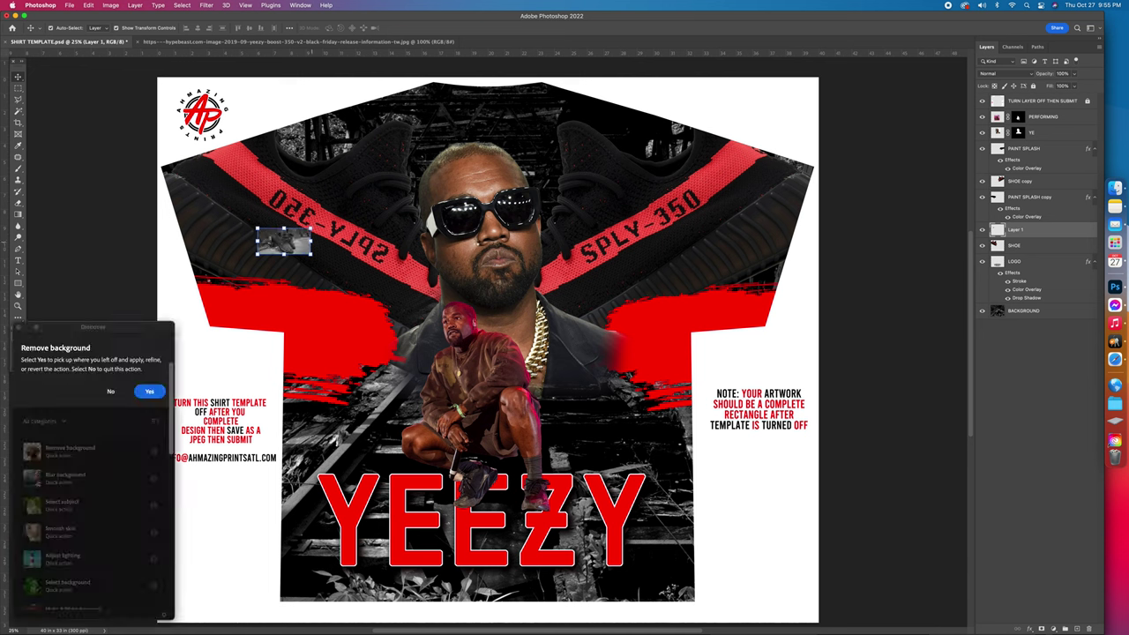
{"action": "key", "text": "super+t"}
{"action": "left_click_drag", "start_coordinate": [310, 242], "coordinate": [499, 245]}
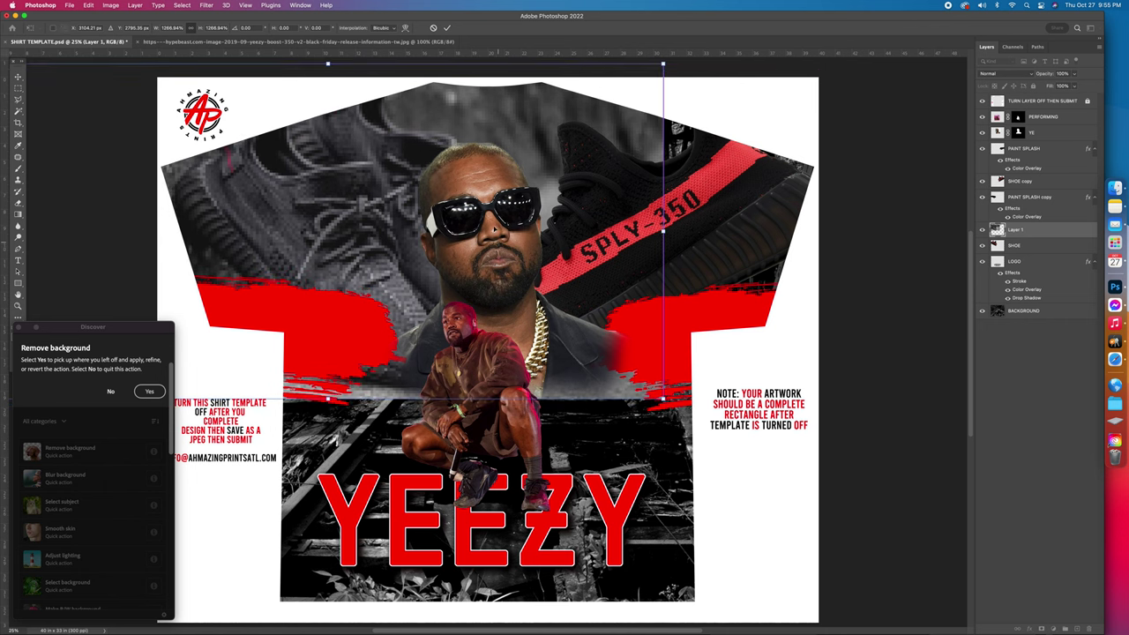
{"action": "left_click", "coordinate": [448, 26]}
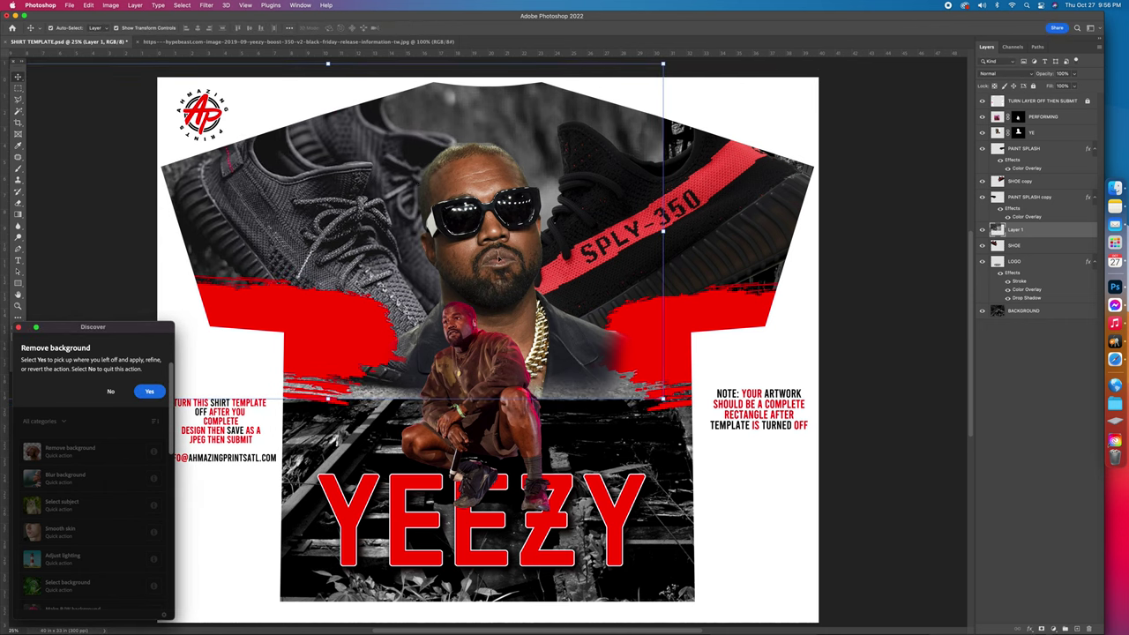
Fade out the right side and lower edge of the new shoe photo using the Eraser Tool at 3200 px and 13% hardness
{"action": "key", "text": "e"}
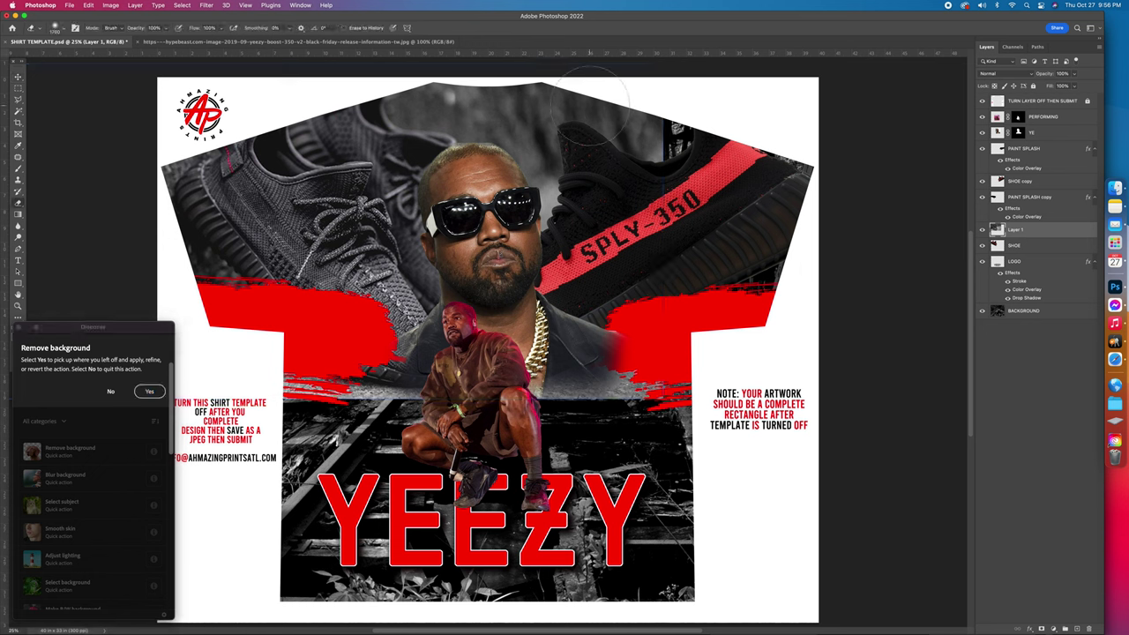
{"action": "right_click", "coordinate": [637, 211]}
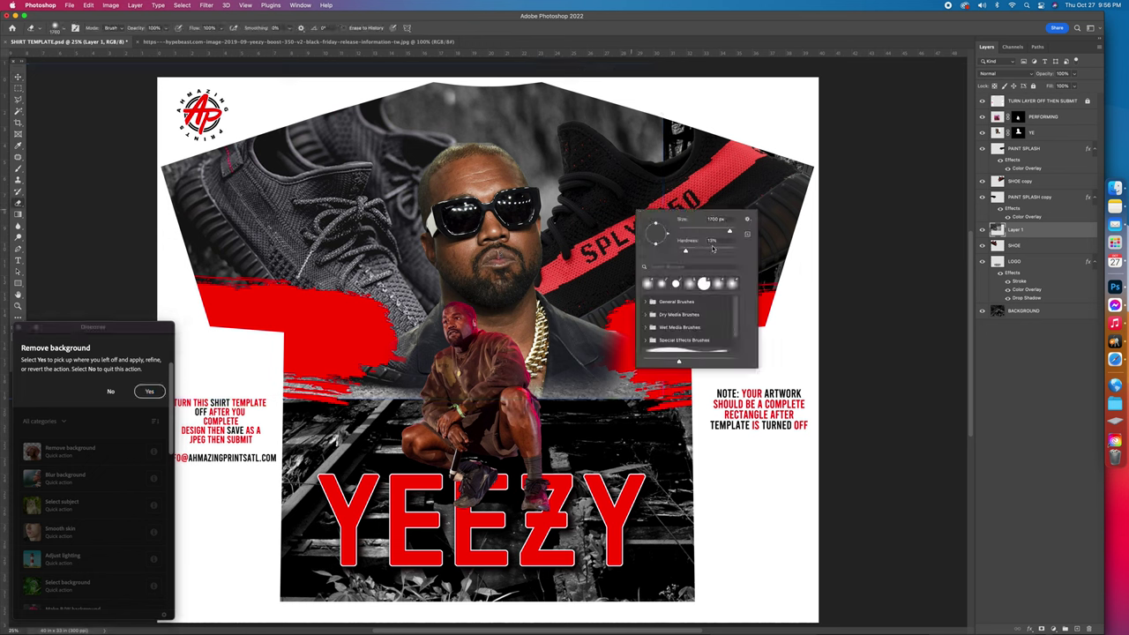
{"action": "left_click", "coordinate": [732, 232]}
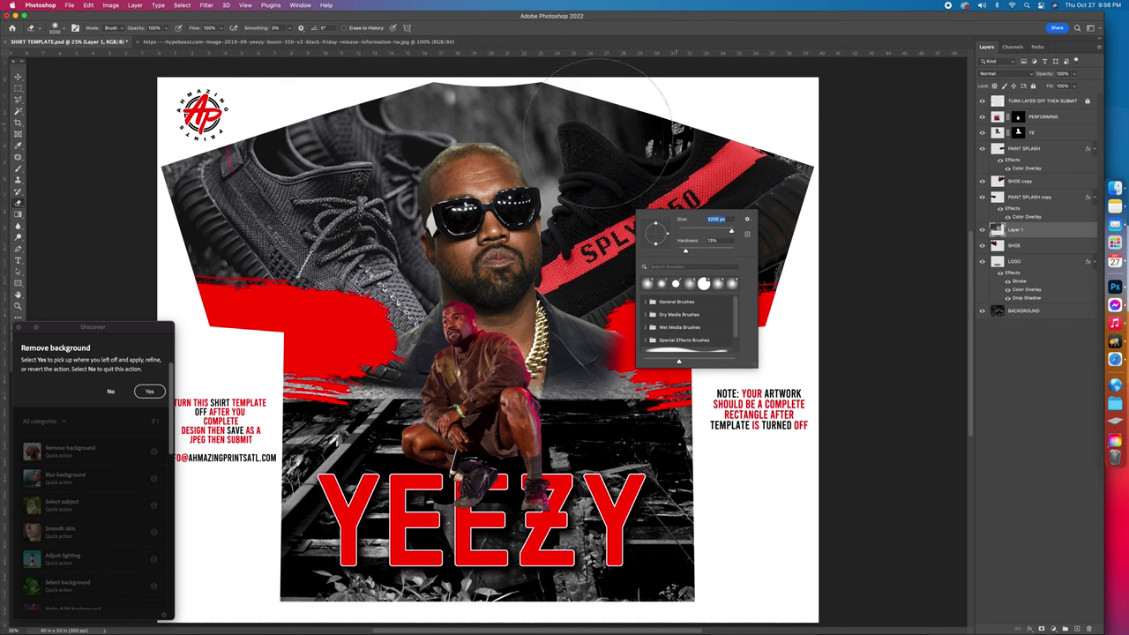
{"action": "key", "text": "Return"}
{"action": "left_click_drag", "start_coordinate": [583, 157], "coordinate": [517, 157]}
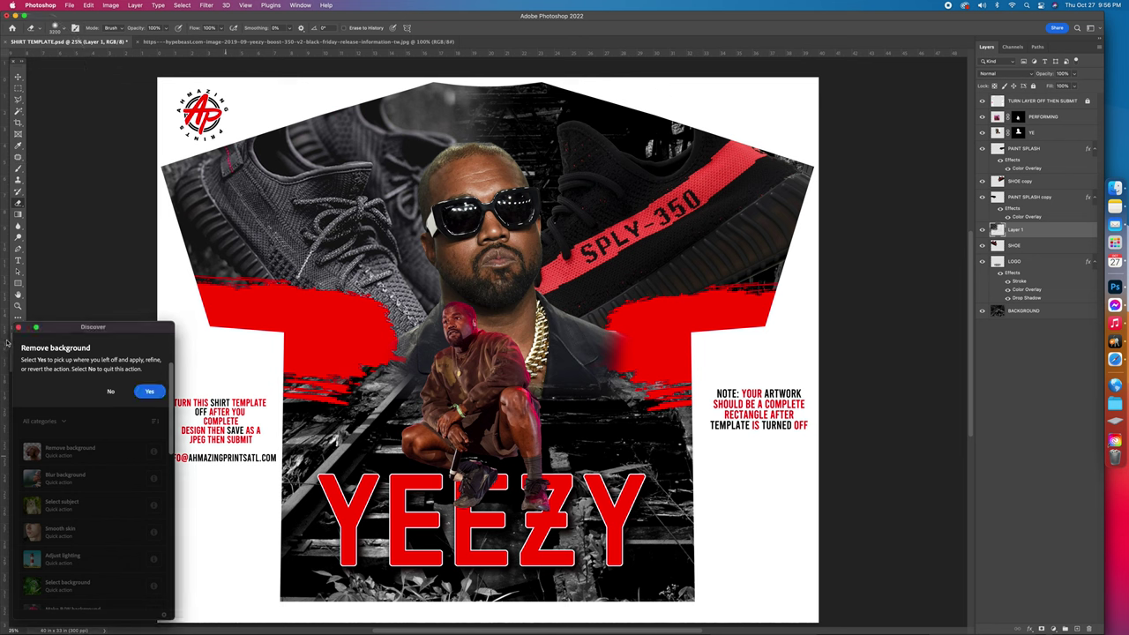
{"action": "left_click", "coordinate": [18, 77]}
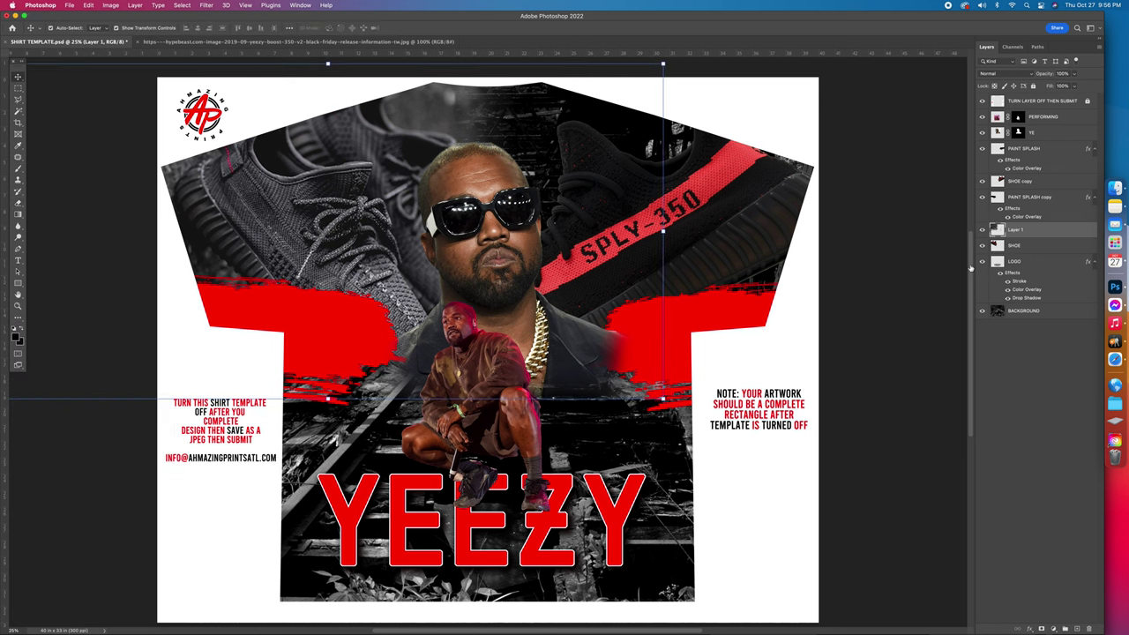
Hide the SHOE and SHOE copy layers and shift both red paint splashes outward toward the sleeves
{"action": "left_click", "coordinate": [983, 182]}
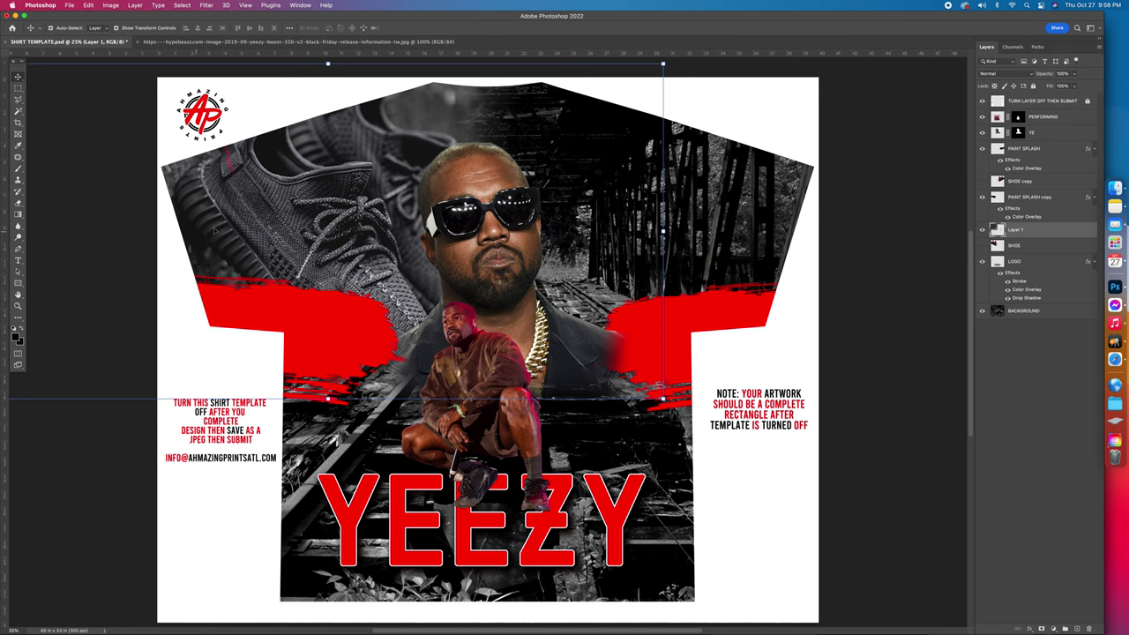
{"action": "left_click_drag", "start_coordinate": [283, 311], "coordinate": [288, 327]}
{"action": "left_click_drag", "start_coordinate": [736, 318], "coordinate": [721, 319]}
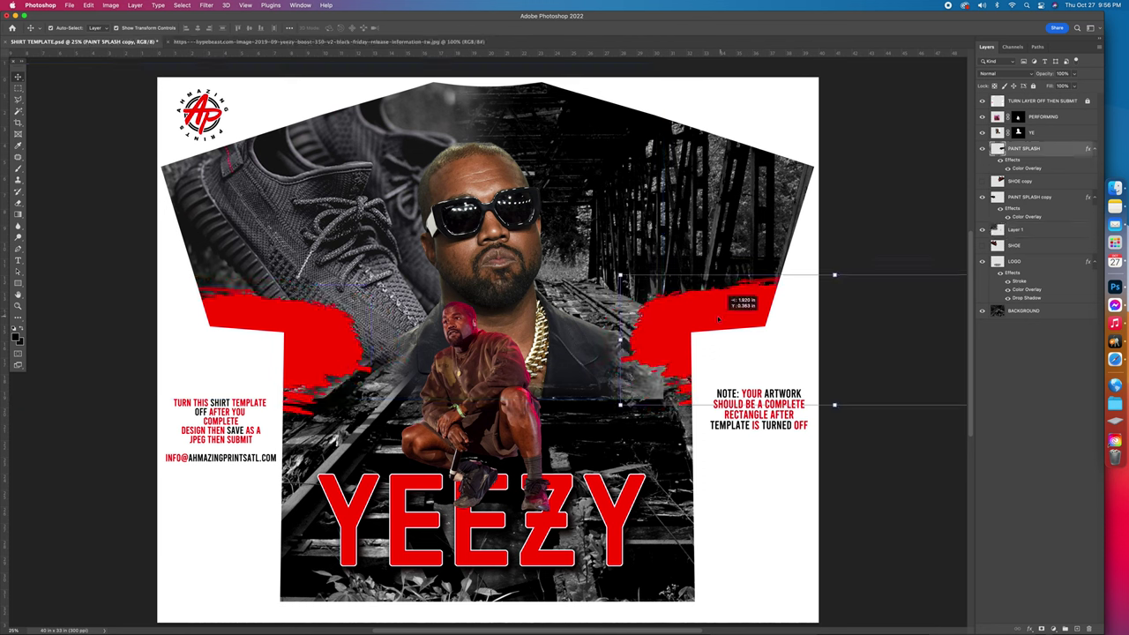
Nudge the new shoe photo slightly right, rename its layer 350s and duplicate it
{"action": "left_click_drag", "start_coordinate": [303, 208], "coordinate": [306, 208]}
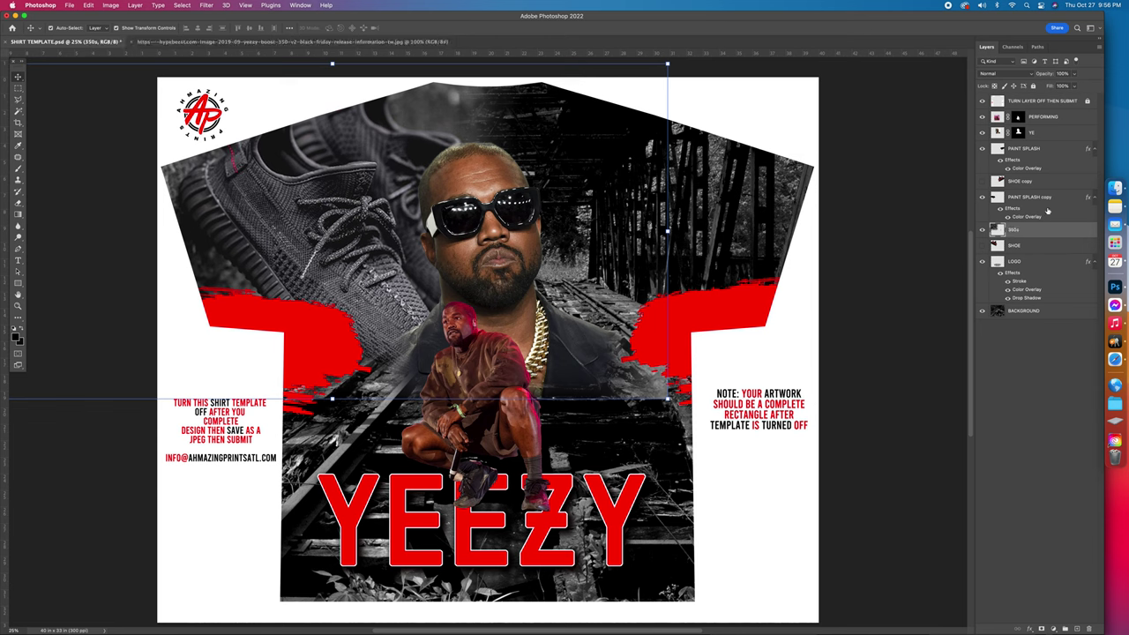
{"action": "right_click", "coordinate": [1055, 231]}
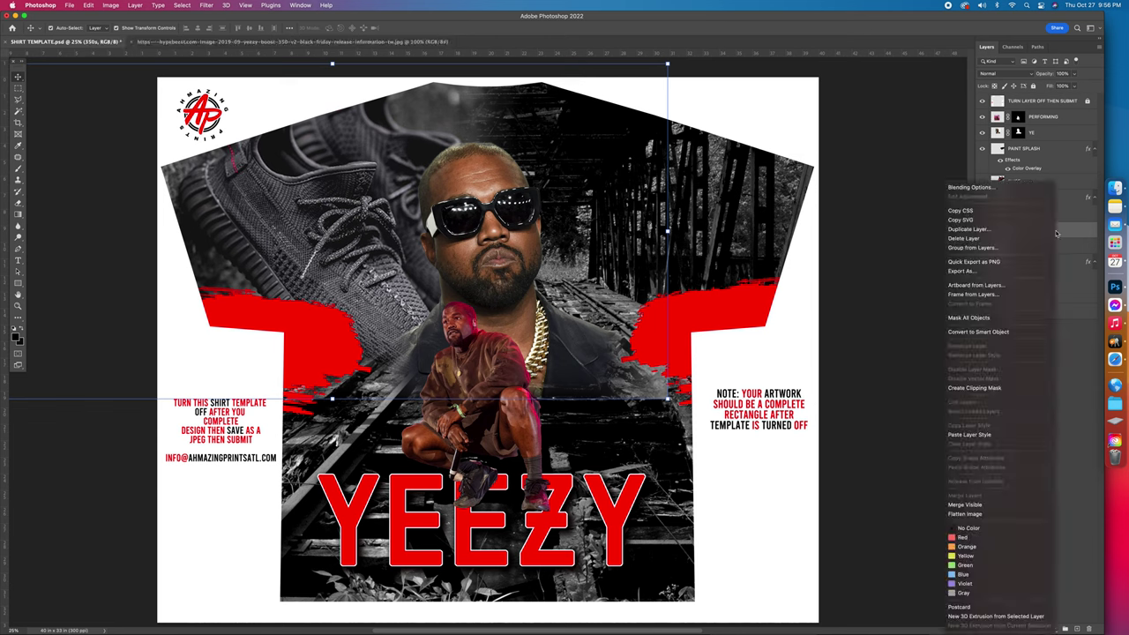
{"action": "left_click", "coordinate": [965, 231]}
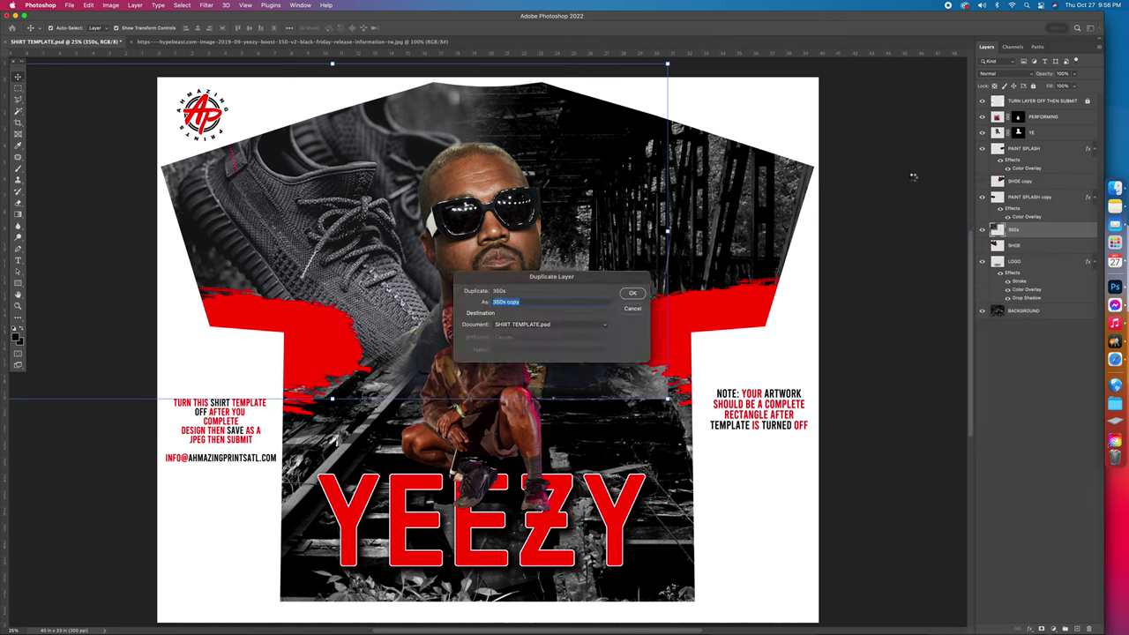
{"action": "key", "text": "Return"}
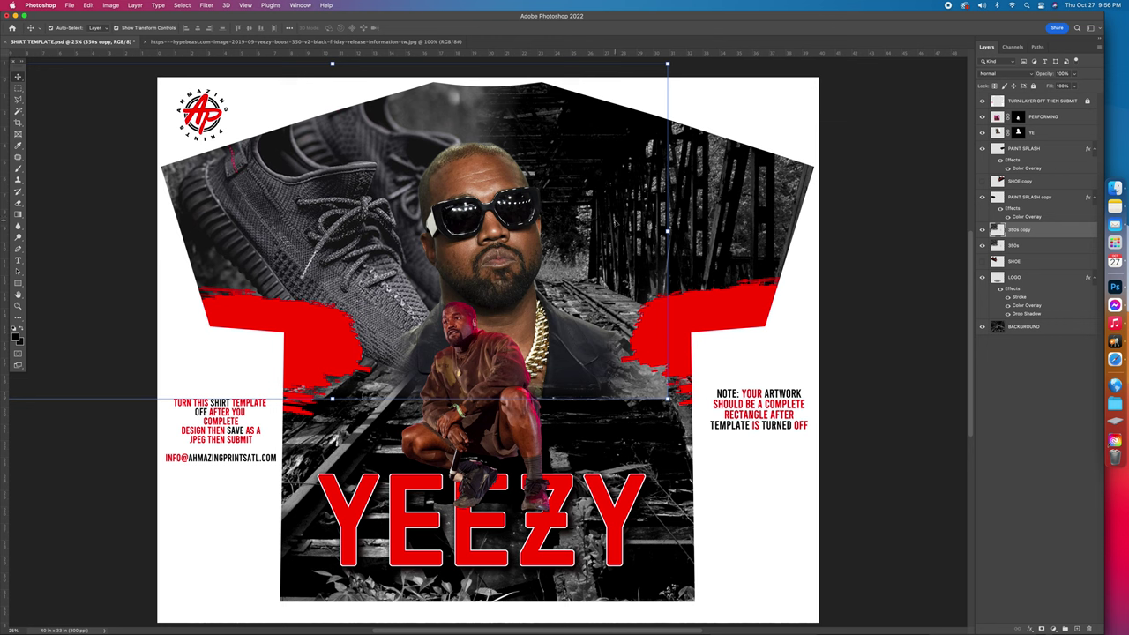
Move the duplicated 350s photo to the right half of the shirt, flip it horizontally and align it as a mirror of the original
{"action": "left_click_drag", "start_coordinate": [356, 192], "coordinate": [683, 196]}
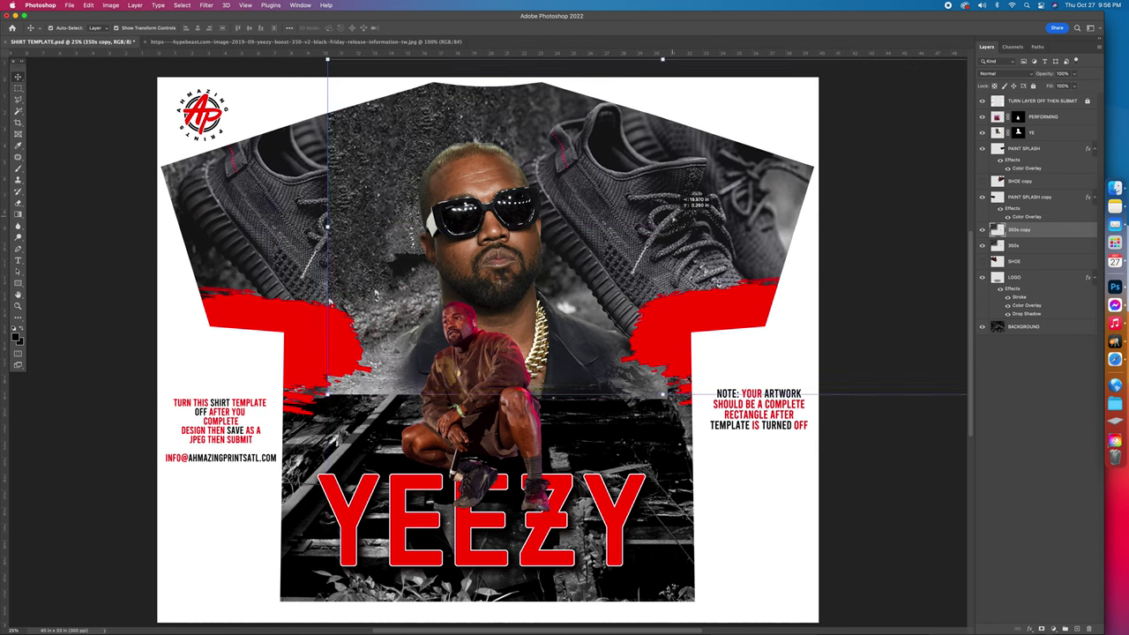
{"action": "left_click", "coordinate": [96, 7]}
{"action": "mouse_move", "coordinate": [104, 200]}
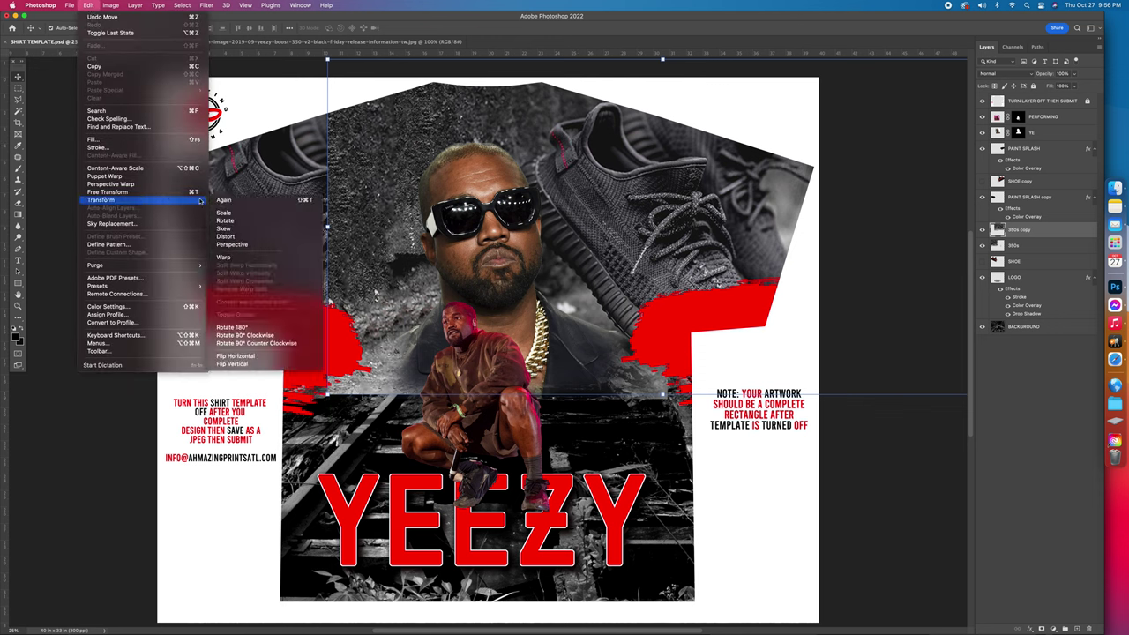
{"action": "left_click", "coordinate": [254, 356]}
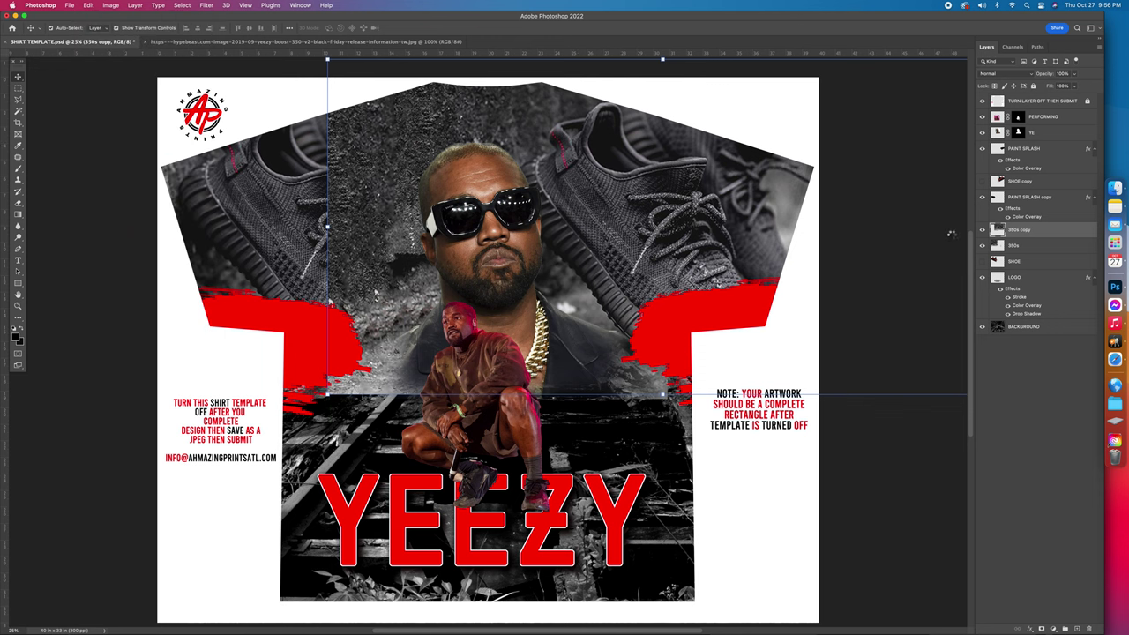
{"action": "left_click_drag", "start_coordinate": [676, 196], "coordinate": [669, 219]}
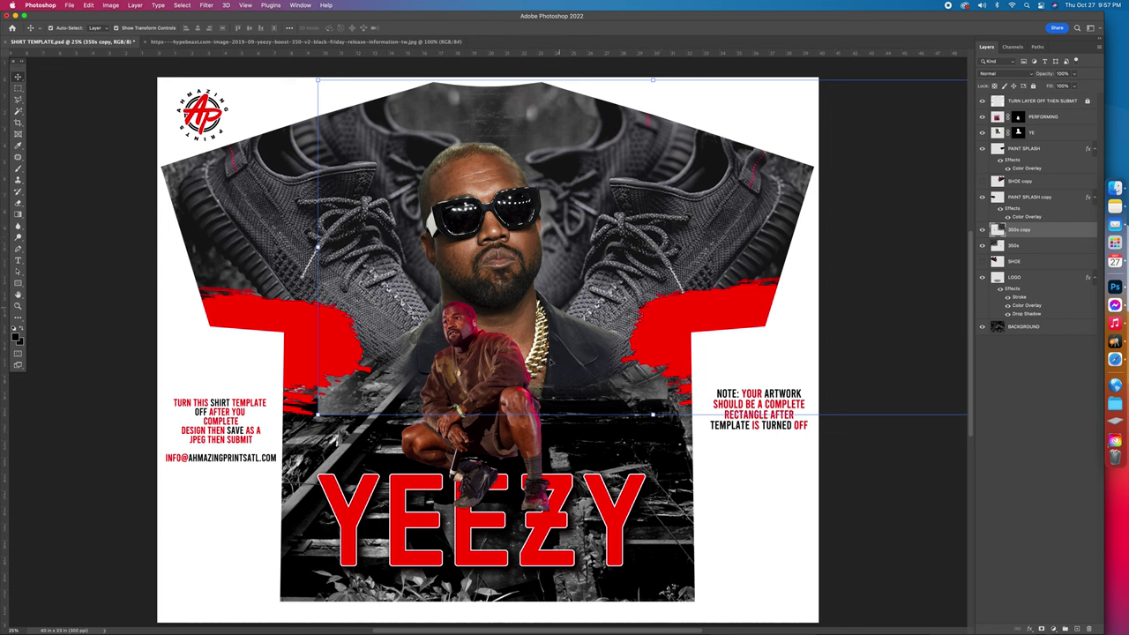
Try shifting the left red paint splash inward and erasing its inner part with the Eraser Tool, and undo the erasing
{"action": "left_click_drag", "start_coordinate": [348, 361], "coordinate": [408, 379]}
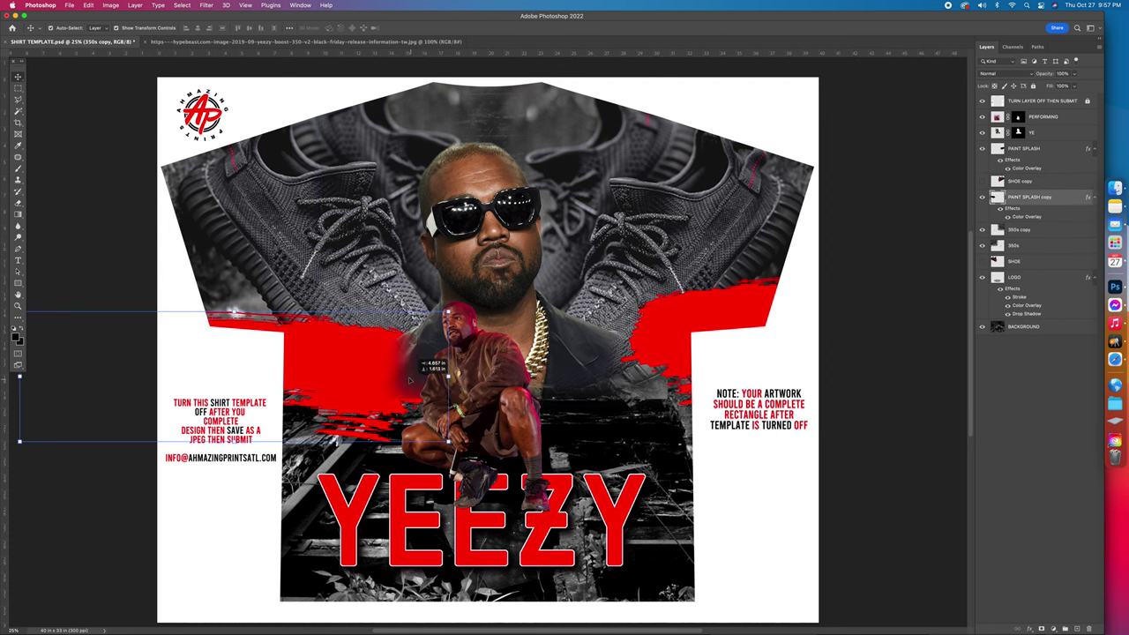
{"action": "key", "text": "e"}
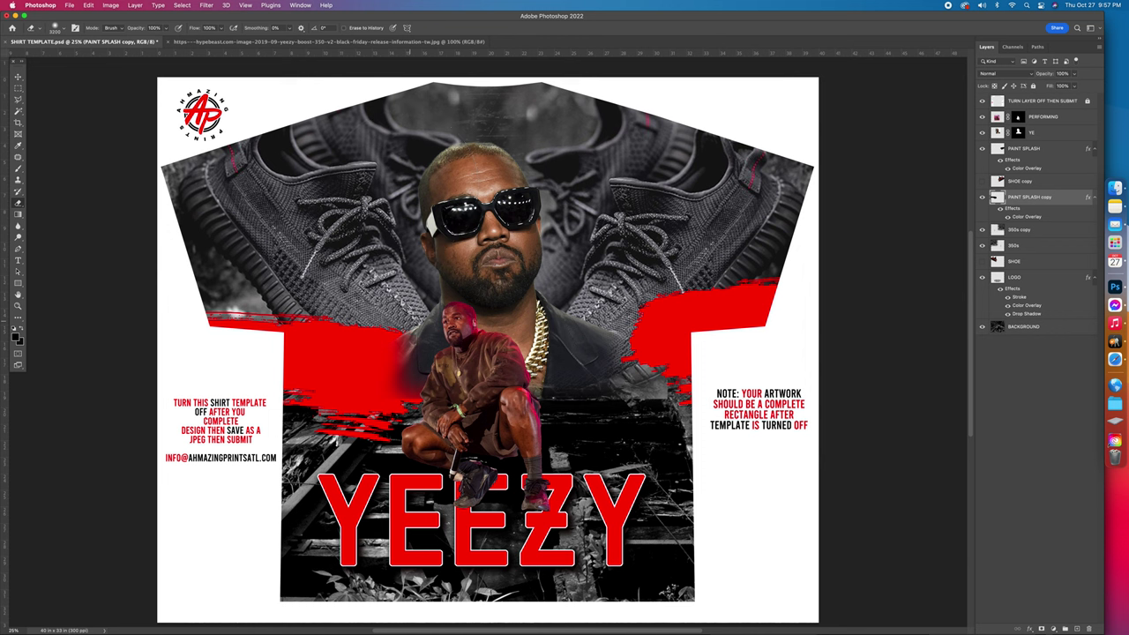
{"action": "left_click_drag", "start_coordinate": [367, 358], "coordinate": [384, 379]}
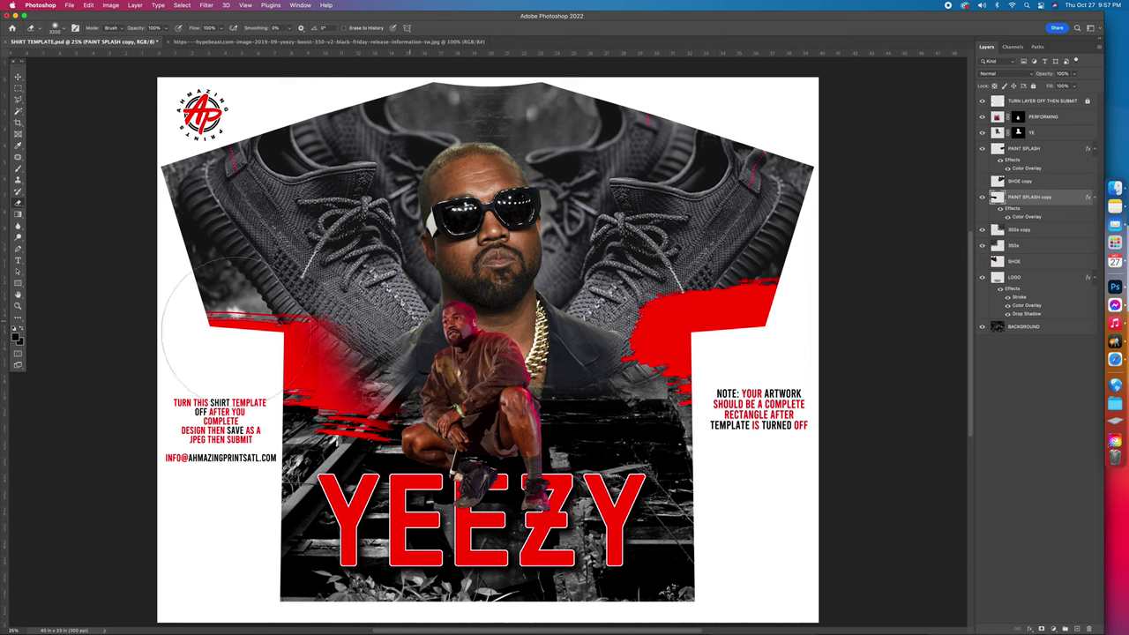
{"action": "mouse_move", "coordinate": [318, 397]}
{"action": "left_mouse_down"}
{"action": "mouse_move", "coordinate": [295, 366]}
{"action": "mouse_move", "coordinate": [309, 392]}
{"action": "mouse_move", "coordinate": [282, 370]}
{"action": "mouse_move", "coordinate": [318, 370]}
{"action": "mouse_move", "coordinate": [352, 410]}
{"action": "left_mouse_up"}
{"action": "key", "text": "super+z"}
{"action": "key", "text": "super+z"}
{"action": "key", "text": "super+z"}
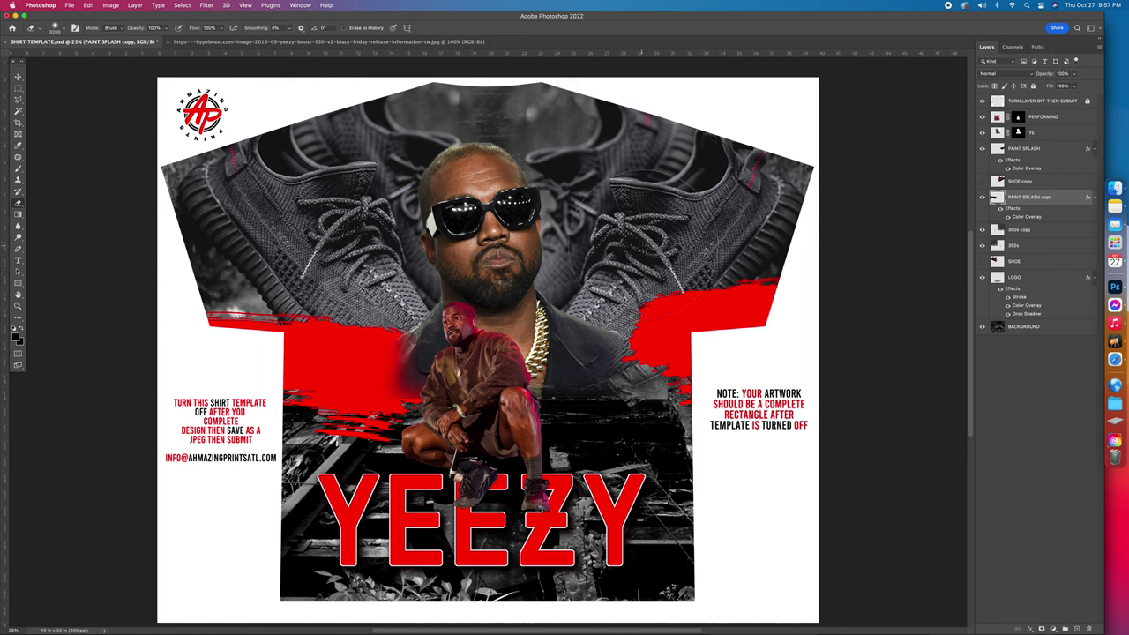
Erase the leftover lower edges of the 350s copy and 350s photos where they meet the bridge
{"action": "left_click", "coordinate": [1016, 229]}
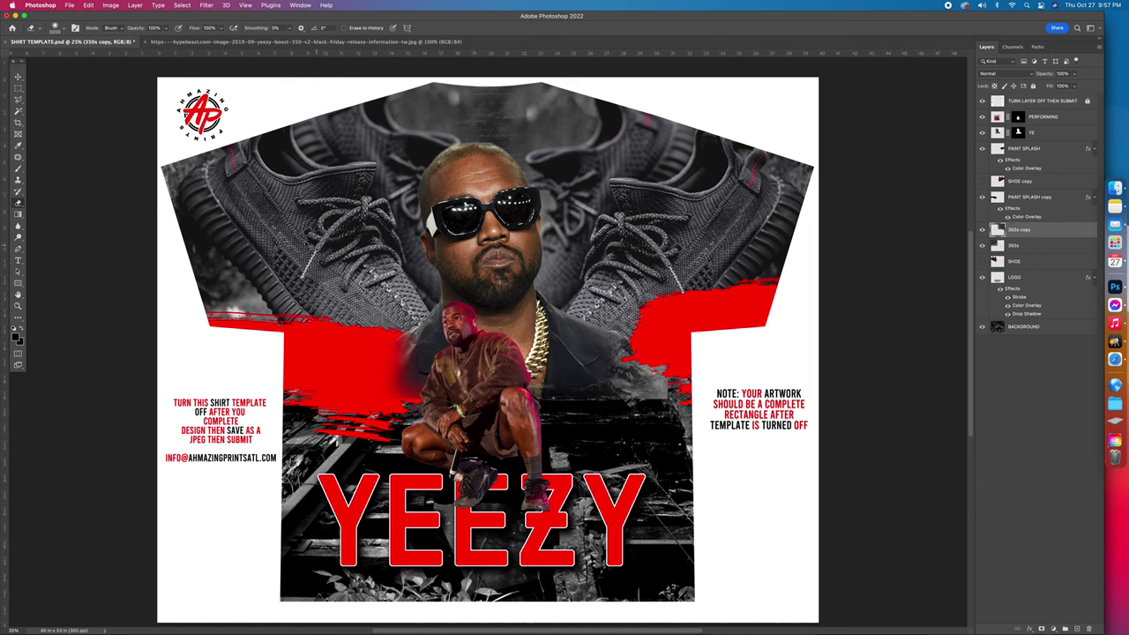
{"action": "key", "text": "alt+bracketleft"}
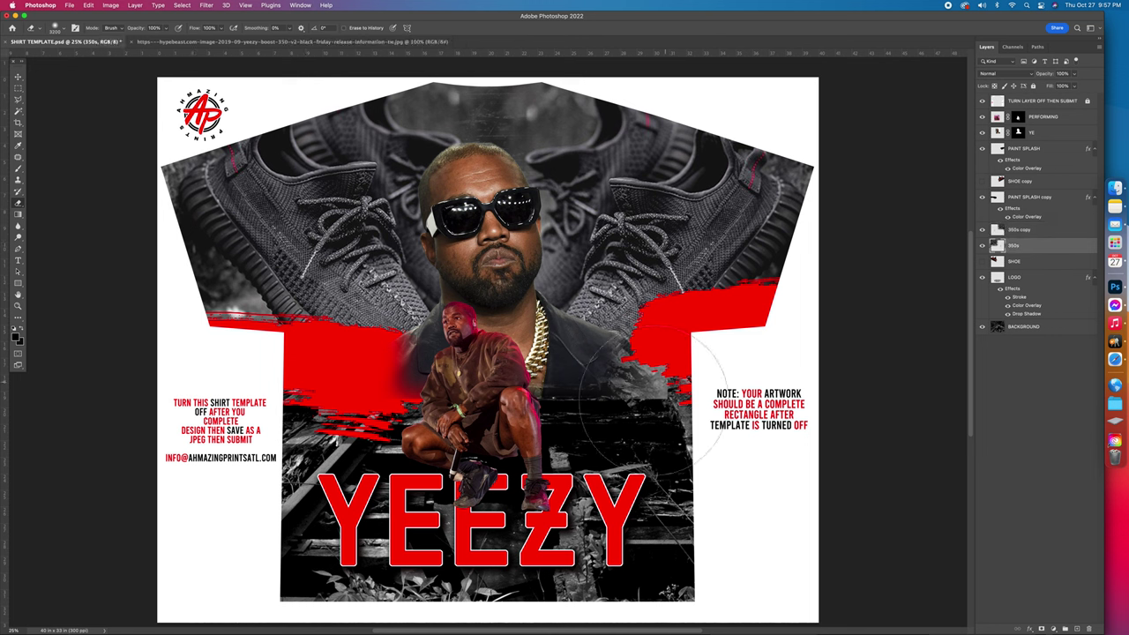
Reposition both red paint splashes symmetrically at the two sides of the chest, with the right one overlapping the large portrait's shoulder area
{"action": "left_click", "coordinate": [16, 78]}
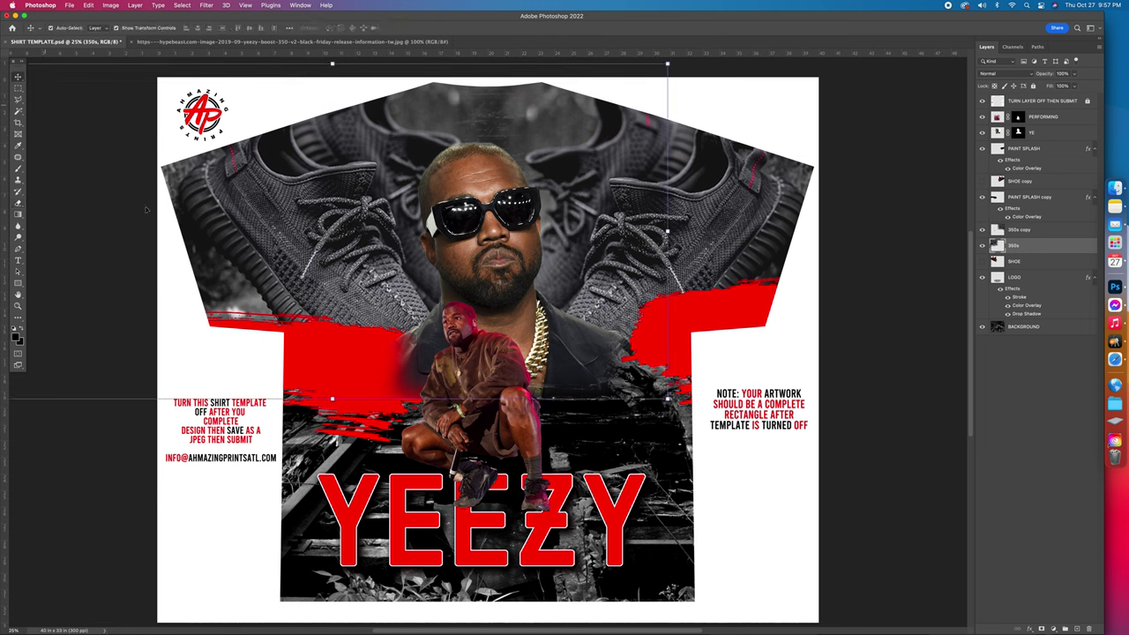
{"action": "mouse_move", "coordinate": [400, 390]}
{"action": "left_mouse_down"}
{"action": "mouse_move", "coordinate": [290, 377]}
{"action": "mouse_move", "coordinate": [286, 350]}
{"action": "left_mouse_up"}
{"action": "key", "text": "super+z"}
{"action": "left_click_drag", "start_coordinate": [625, 325], "coordinate": [615, 323]}
Move the YE portrait layer below the PAINT SPLASH layer and select the BACKGROUND layer
{"action": "left_click", "coordinate": [498, 240]}
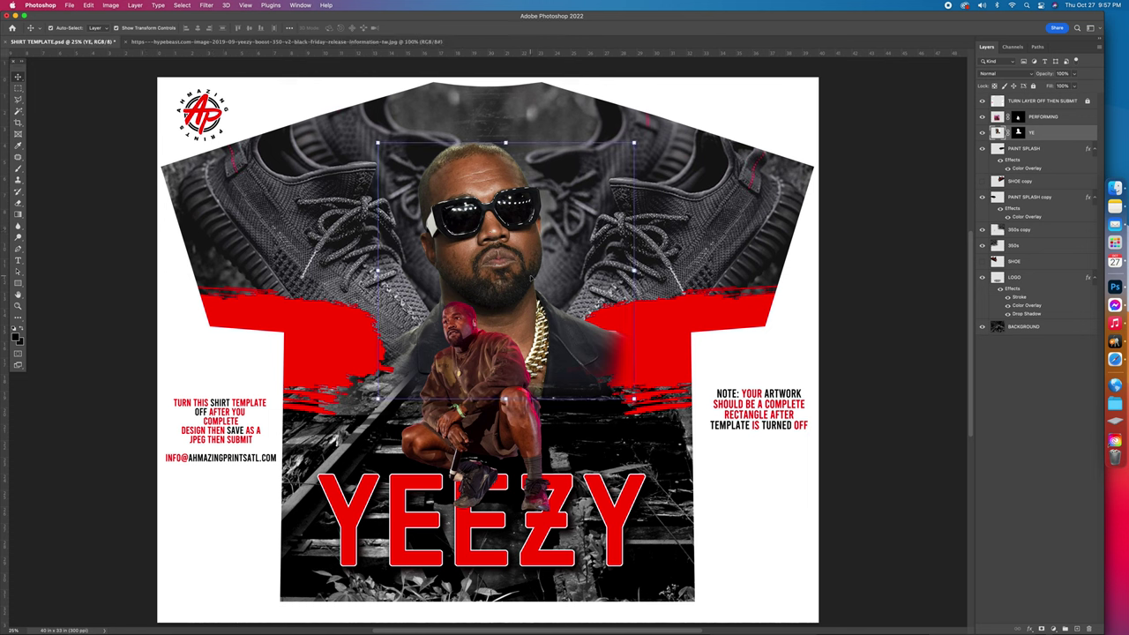
{"action": "key", "text": "super+bracketleft"}
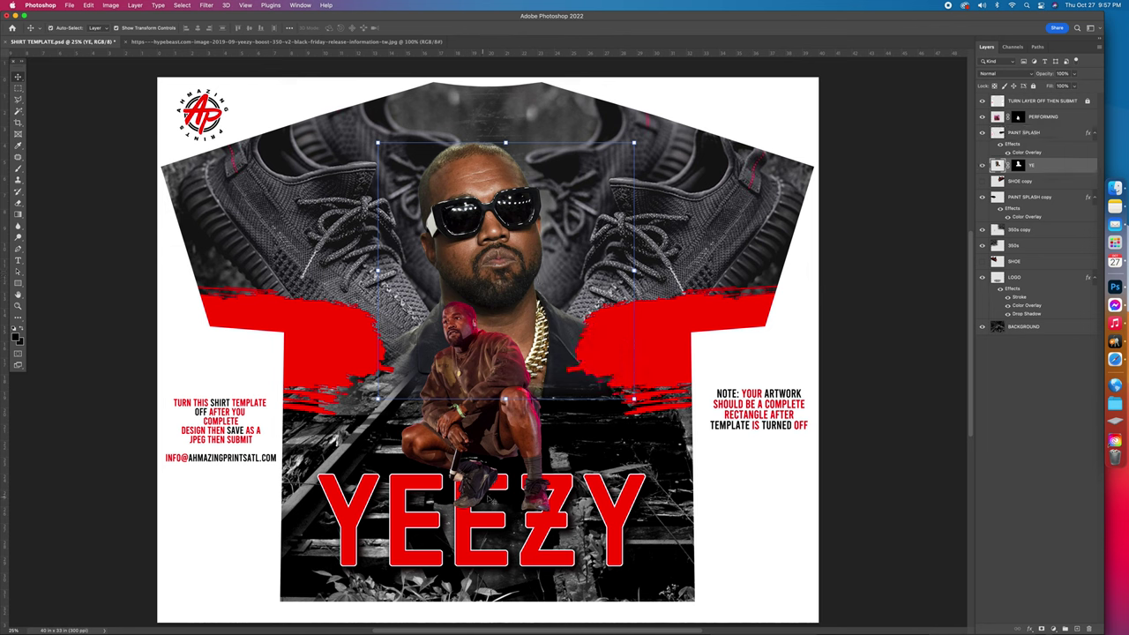
{"action": "left_click", "coordinate": [773, 488]}
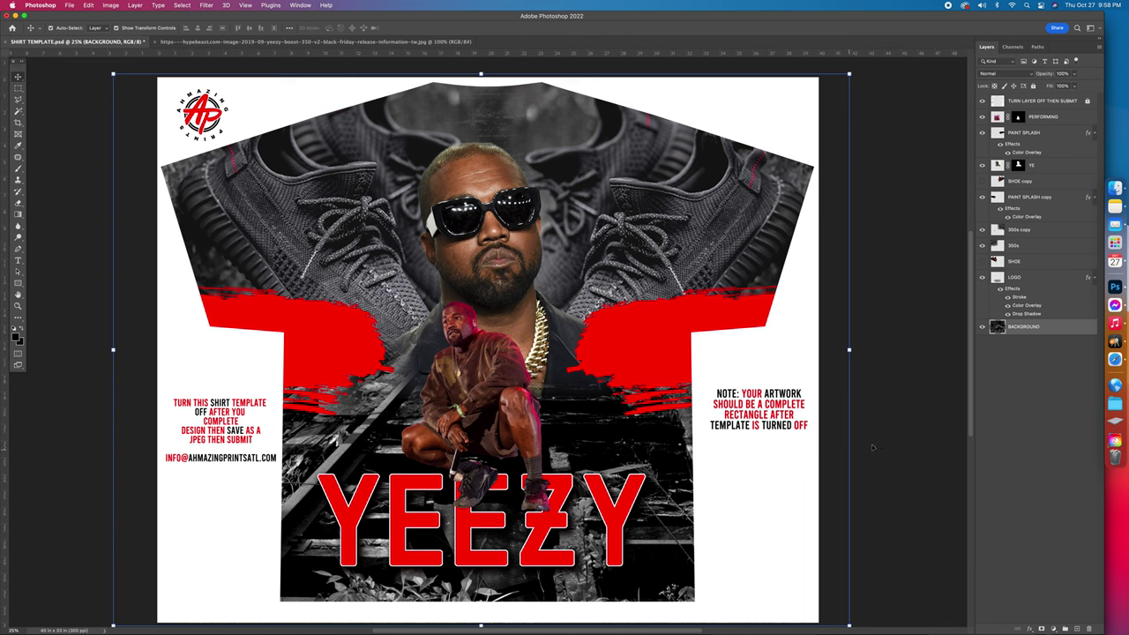